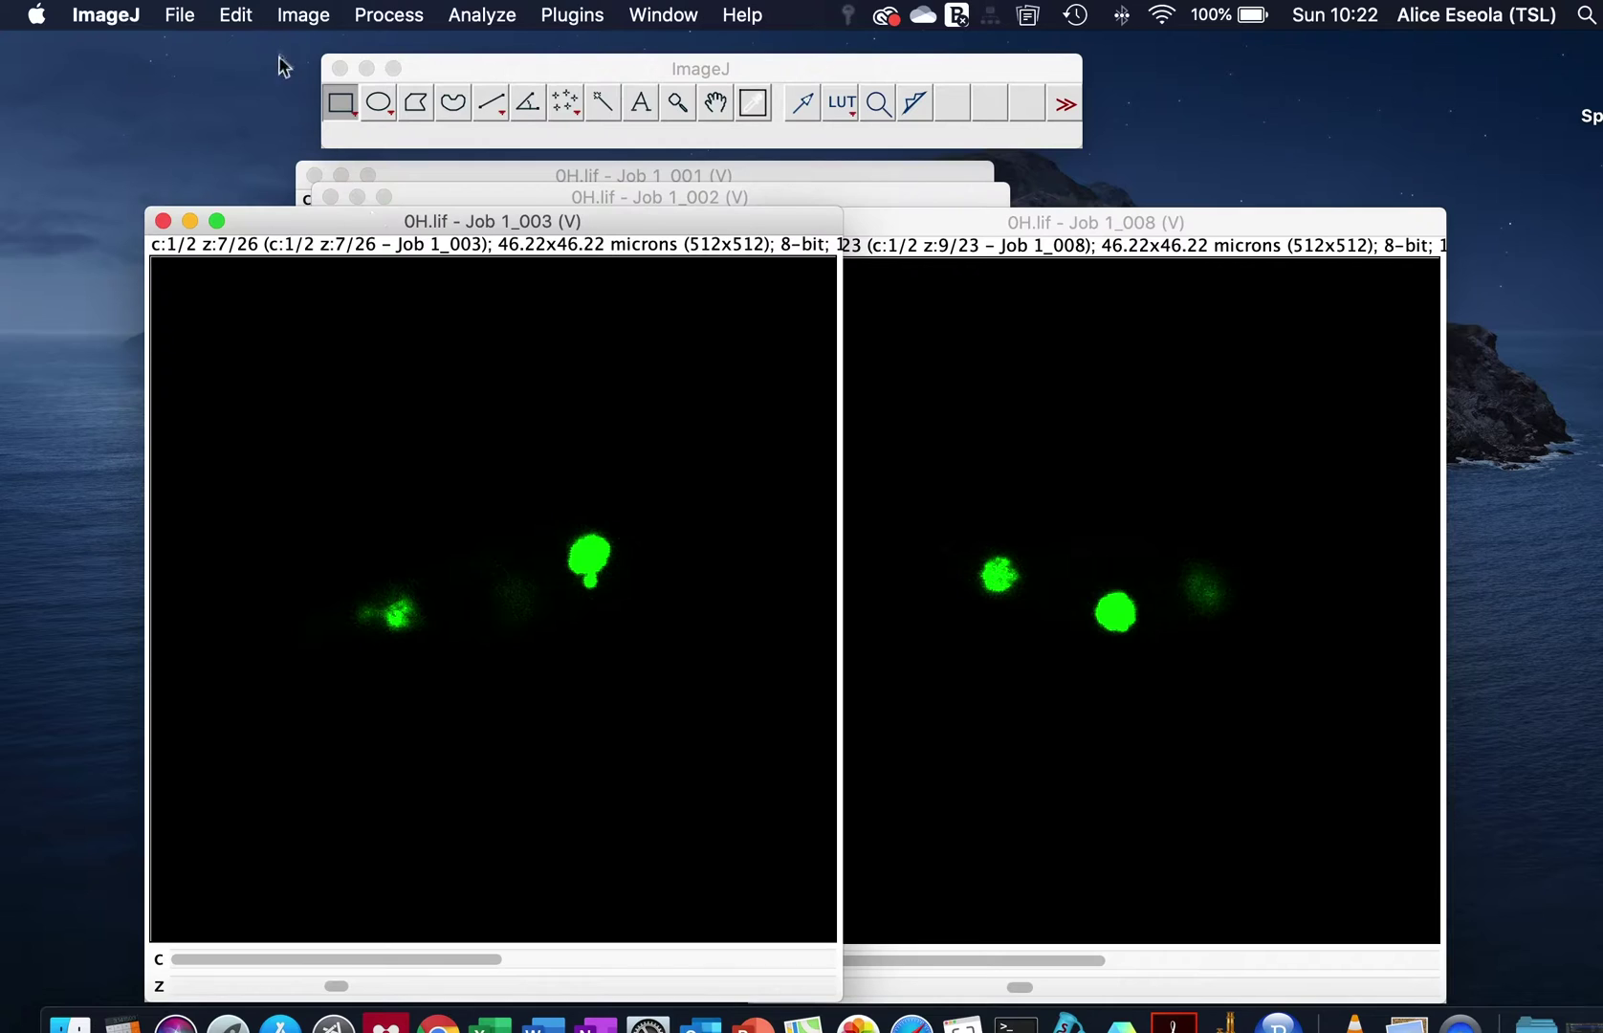
- Make a Max Intensity Z-projection of the Job 1_003 stack over slices 1–26
left_click(302, 15)
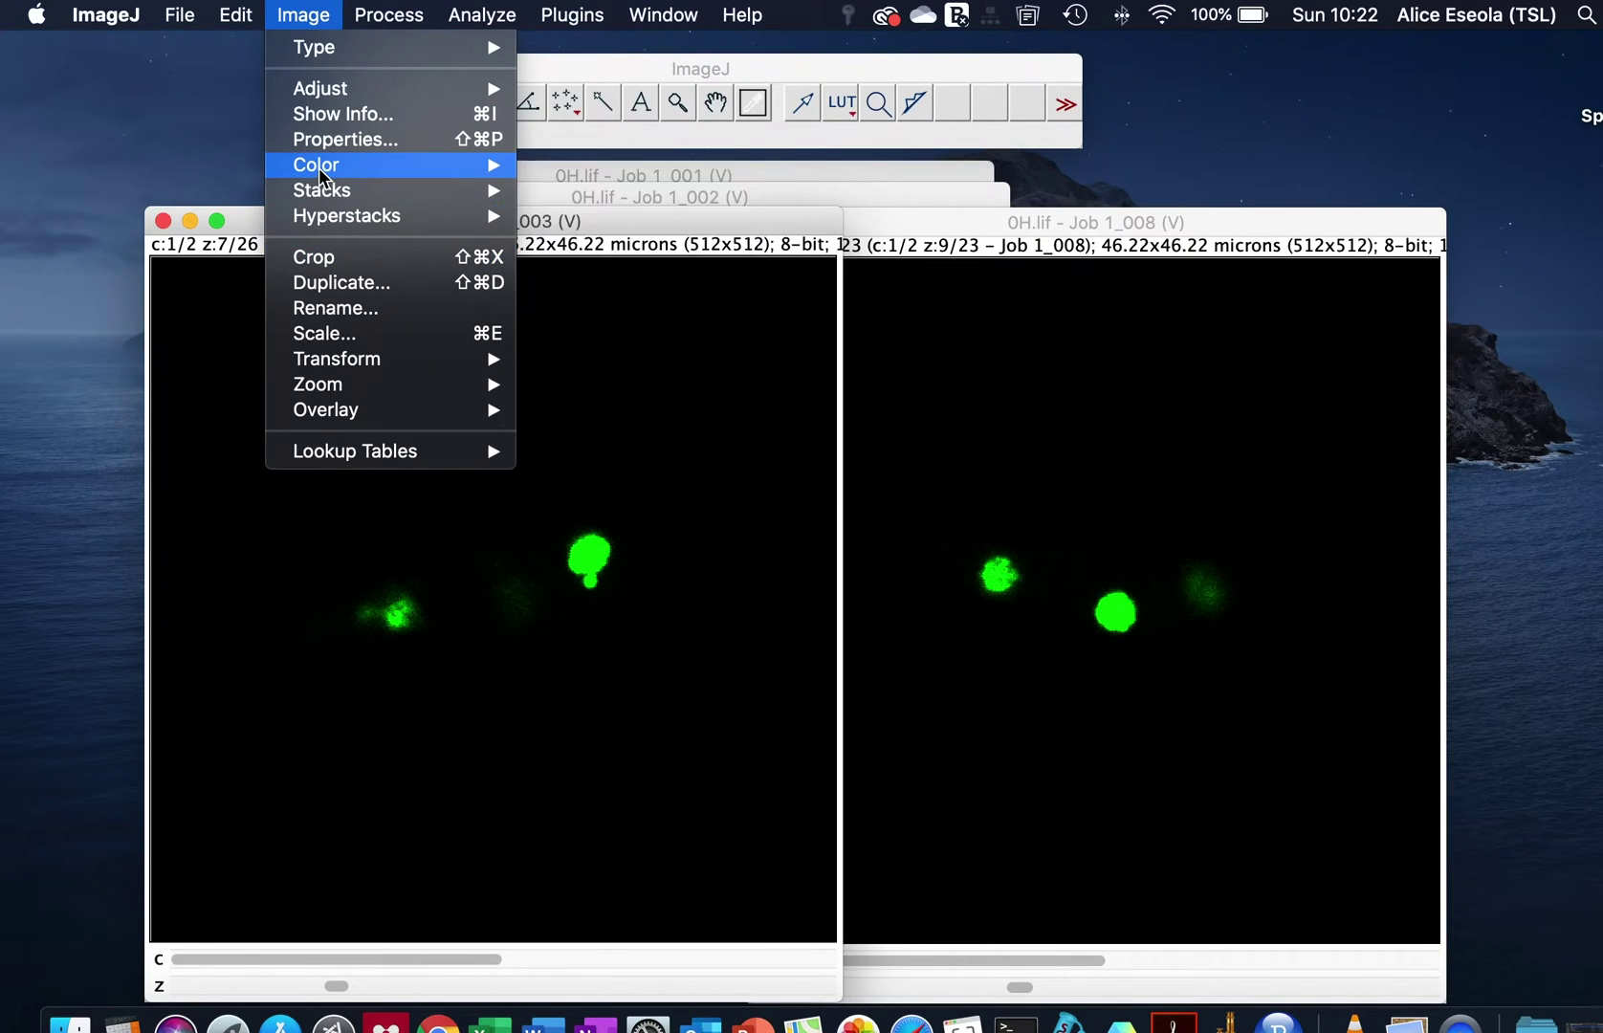
mouse_move(325, 189)
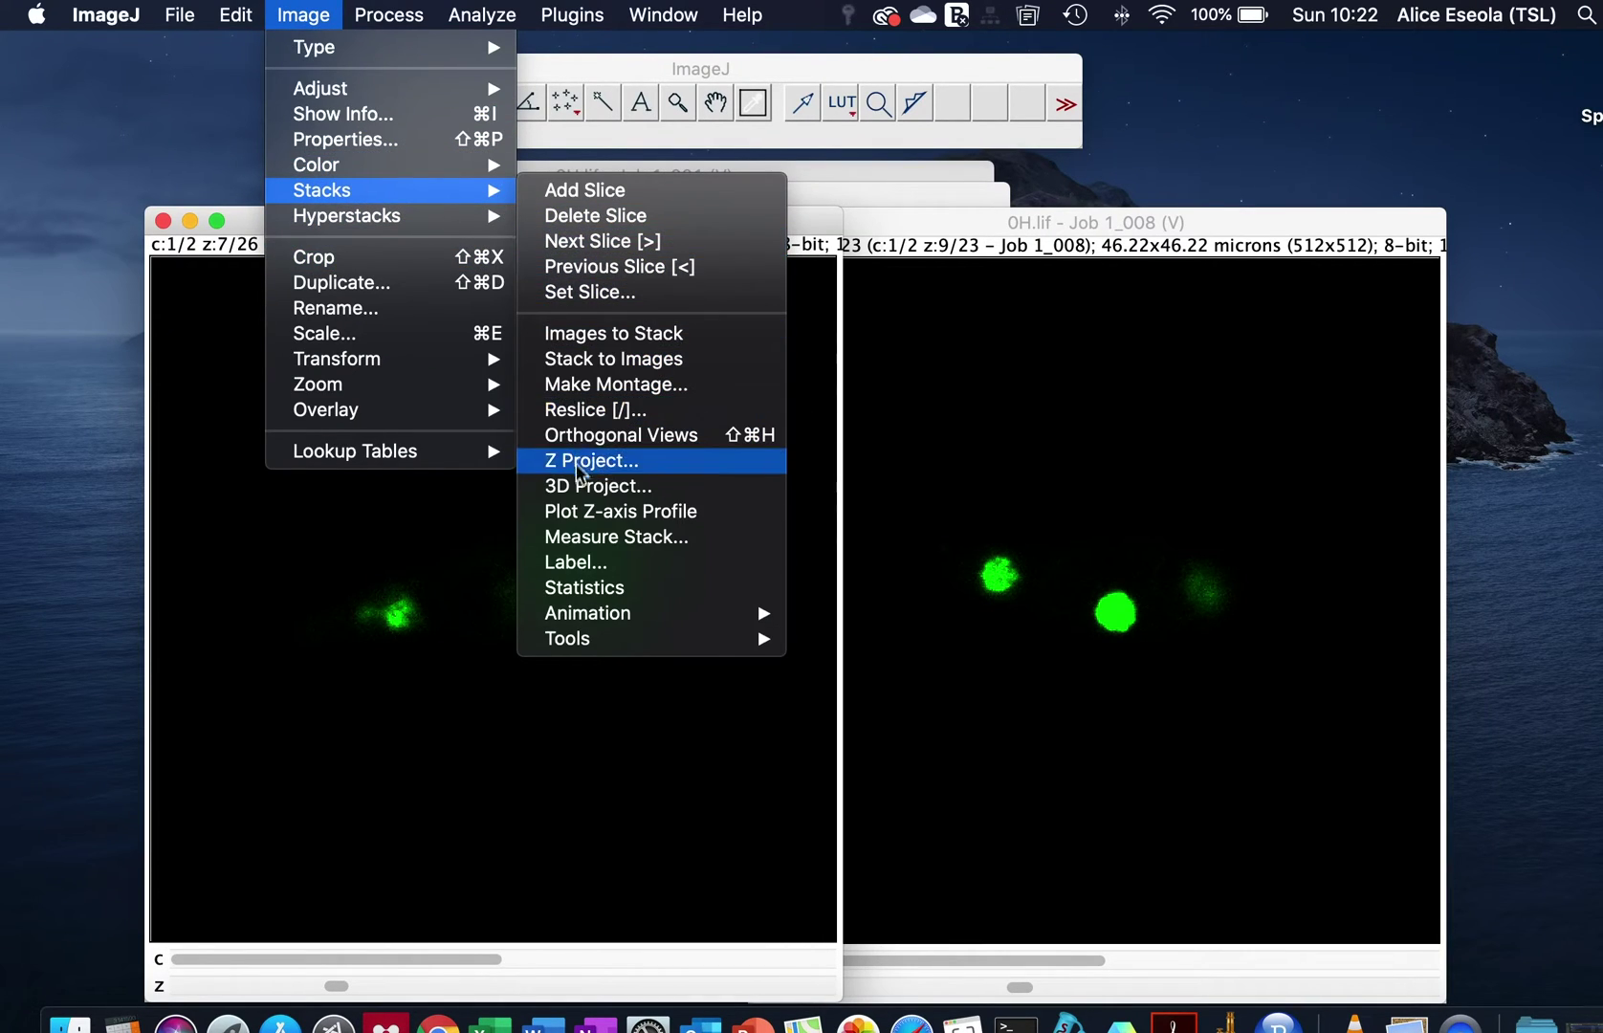
left_click(566, 460)
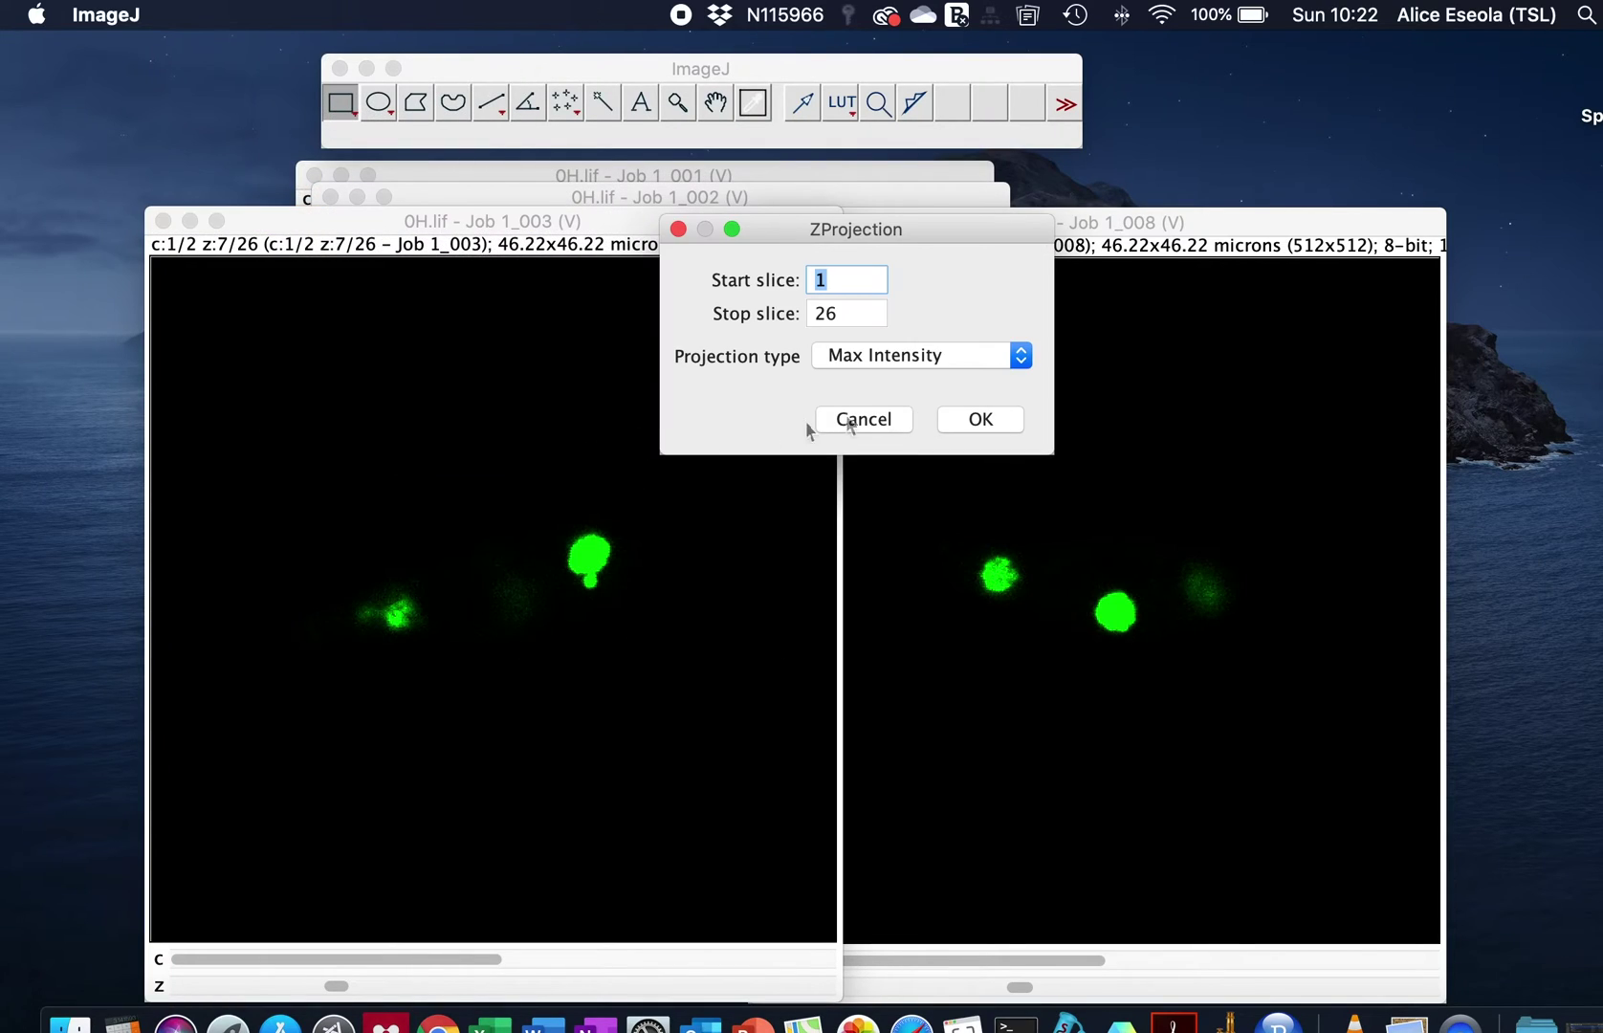
left_click(980, 419)
scroll(679, 504, "down", 1)
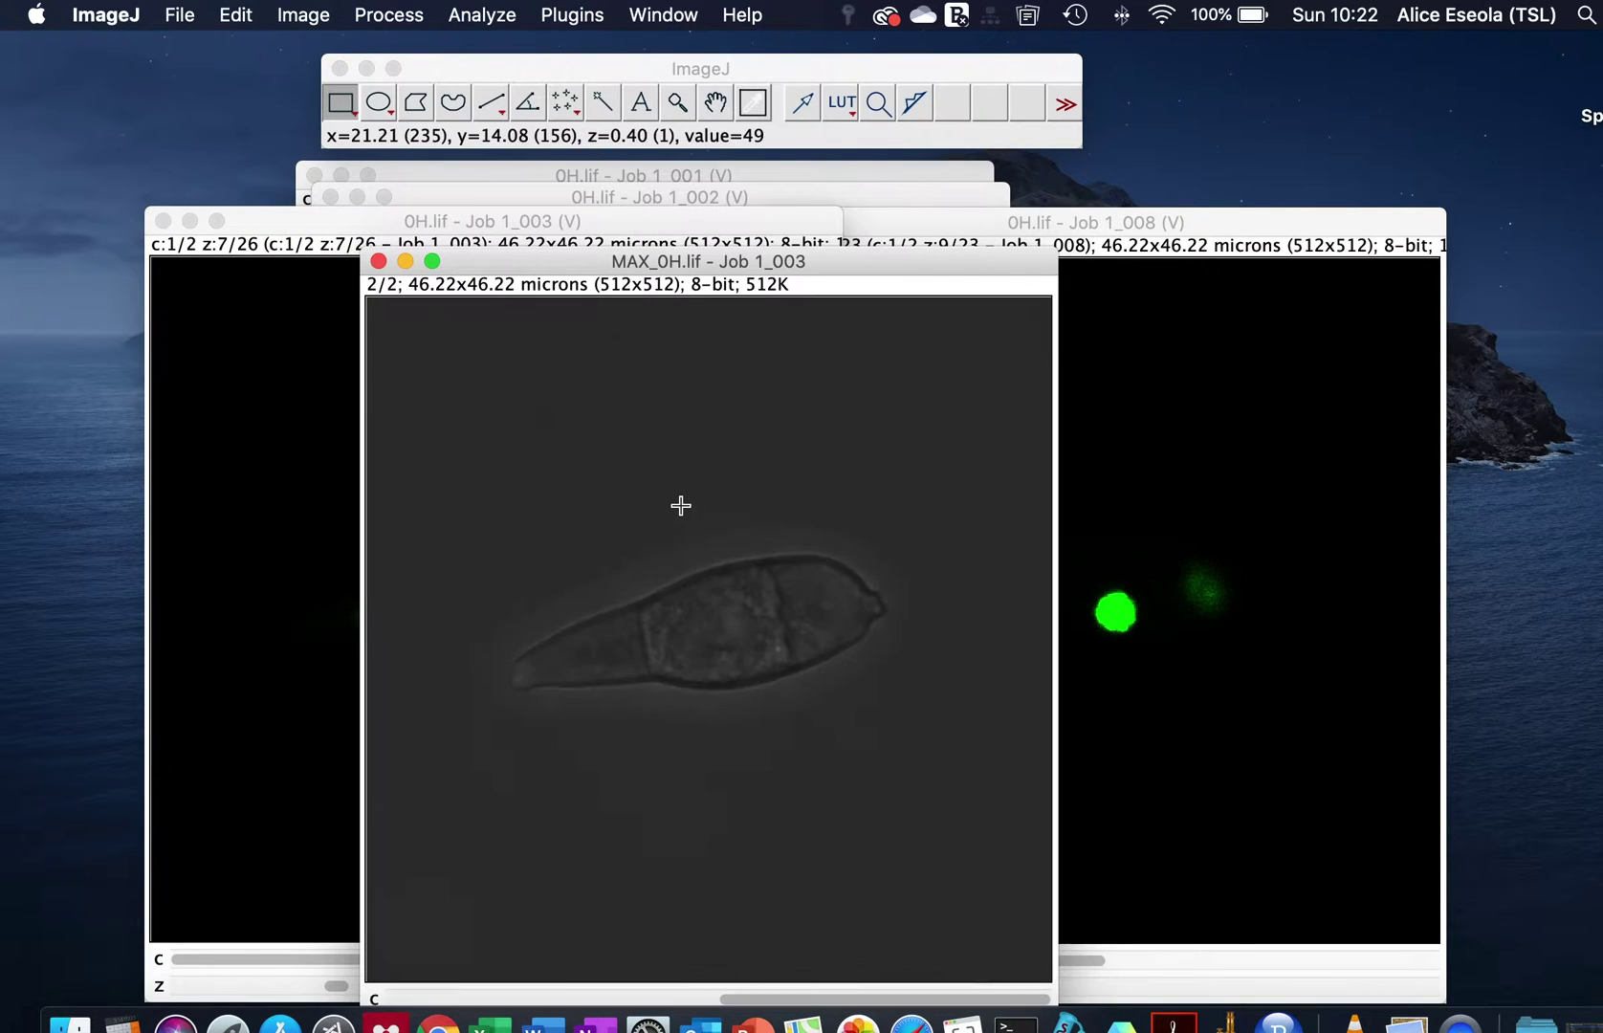
scroll(823, 418, "up", 1)
left_click_drag(746, 256, 619, 242)
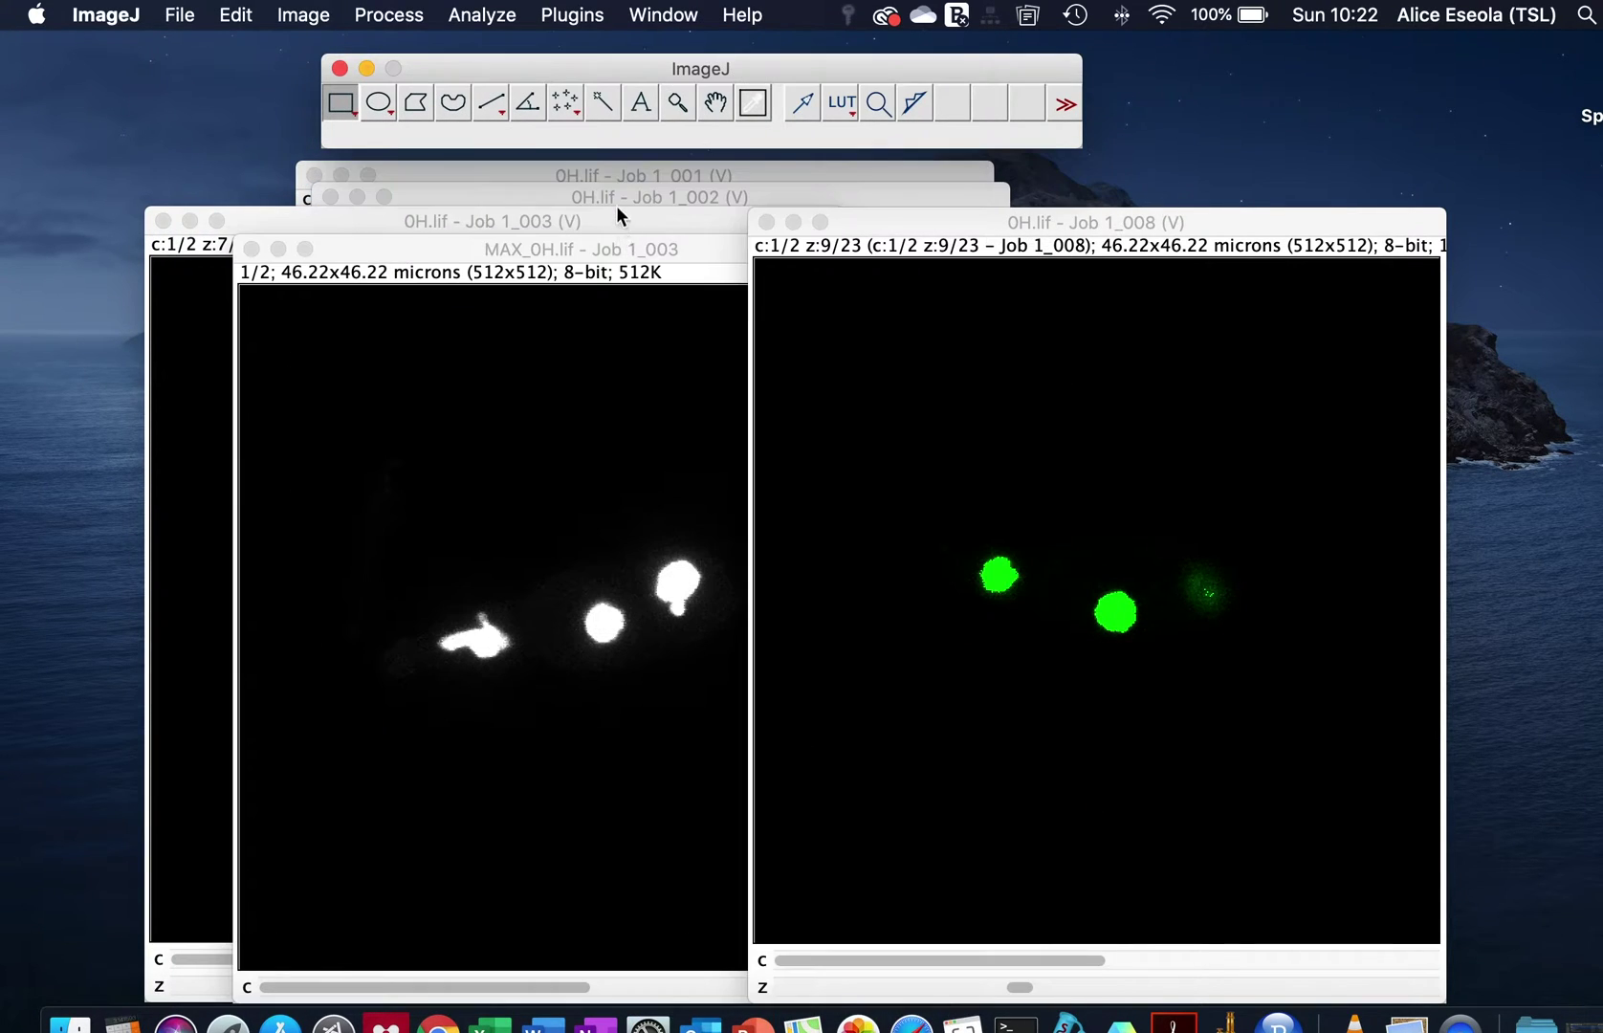
- Make the same Max Intensity Z-projection of the Job 1_008 stack and bring it forward
left_click(641, 212)
left_click(1040, 216)
left_click(304, 14)
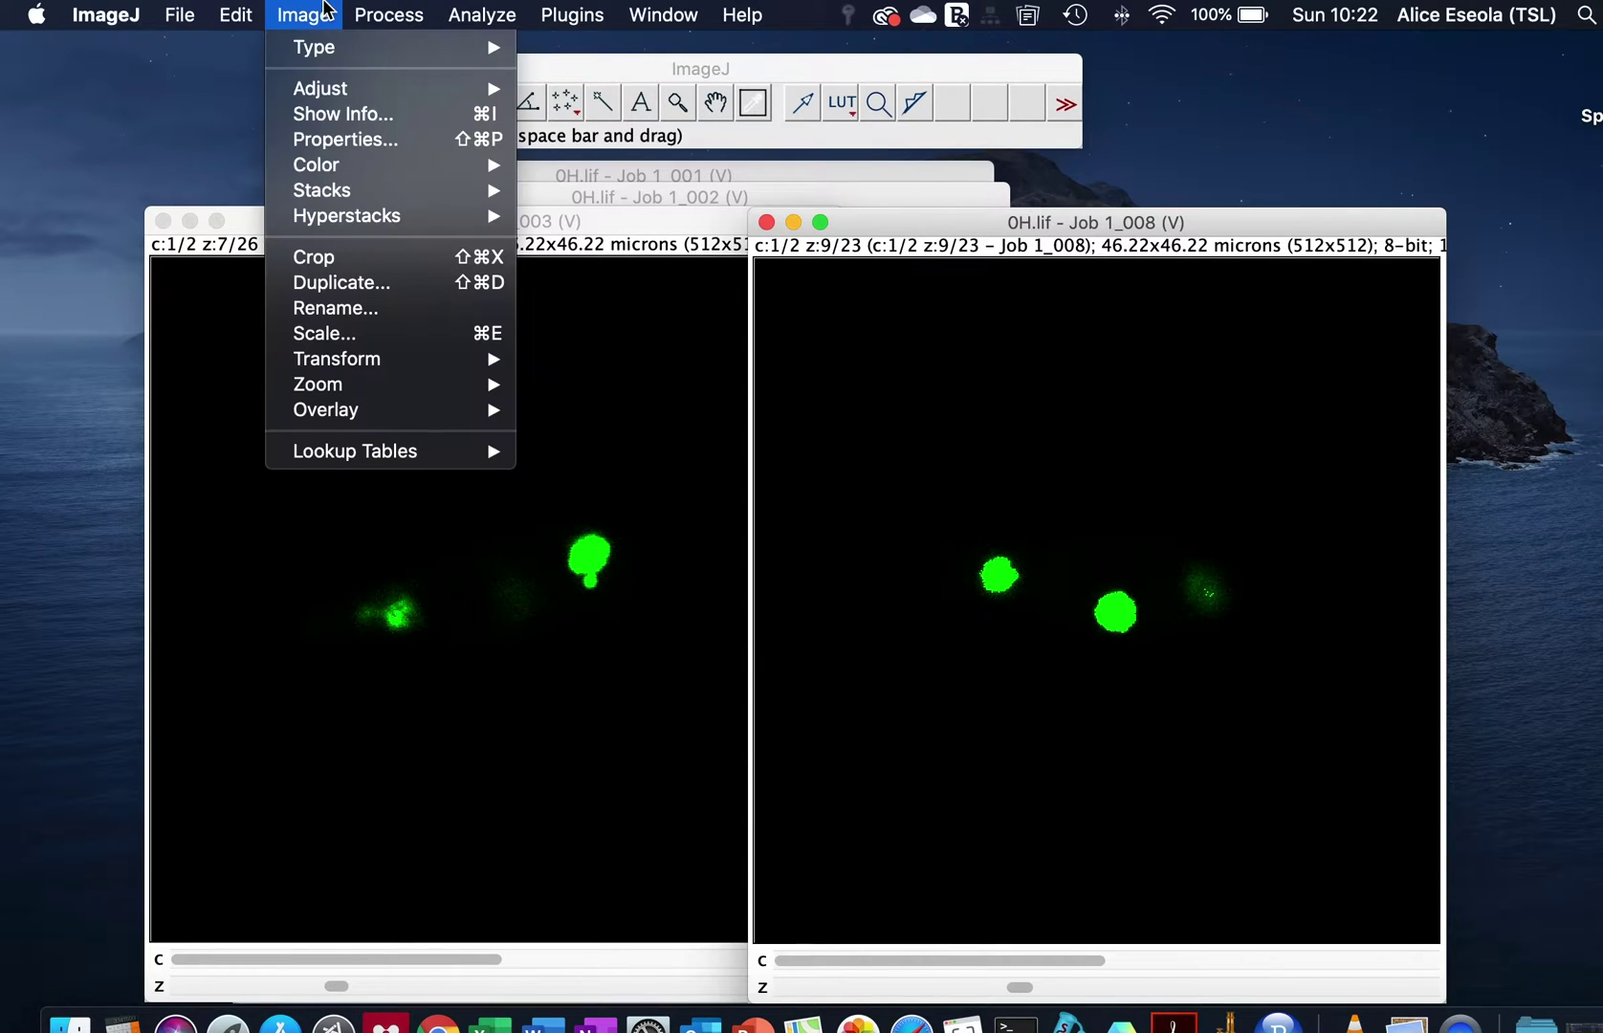
mouse_move(322, 189)
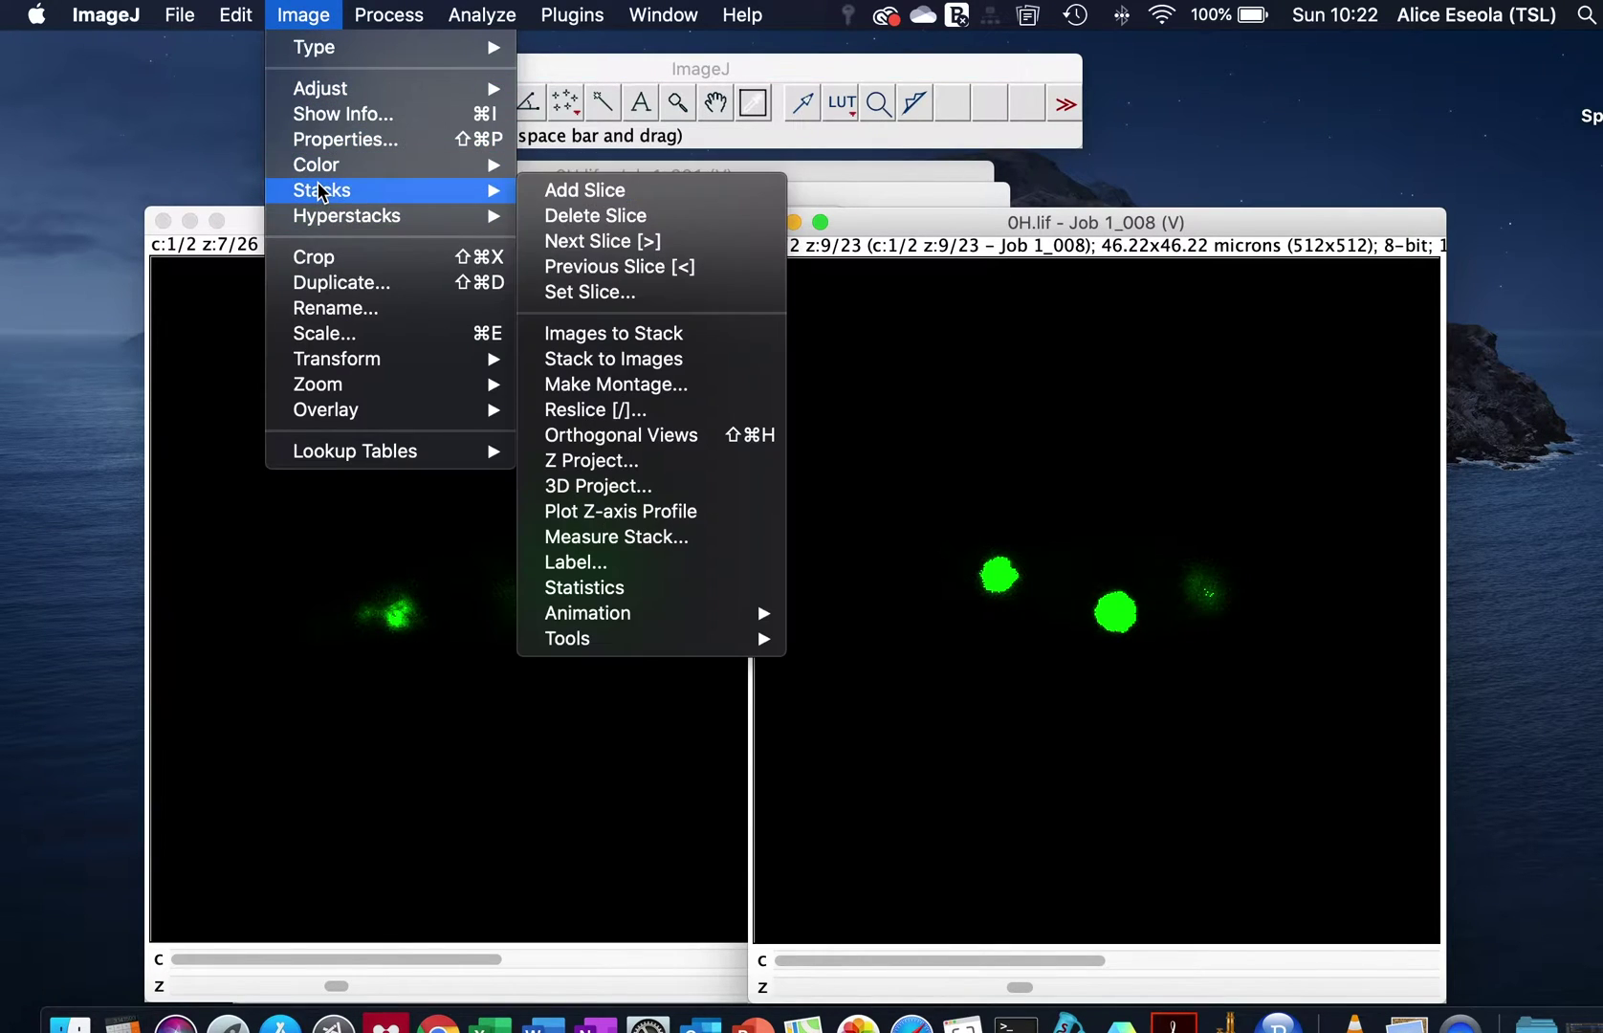
left_click(567, 455)
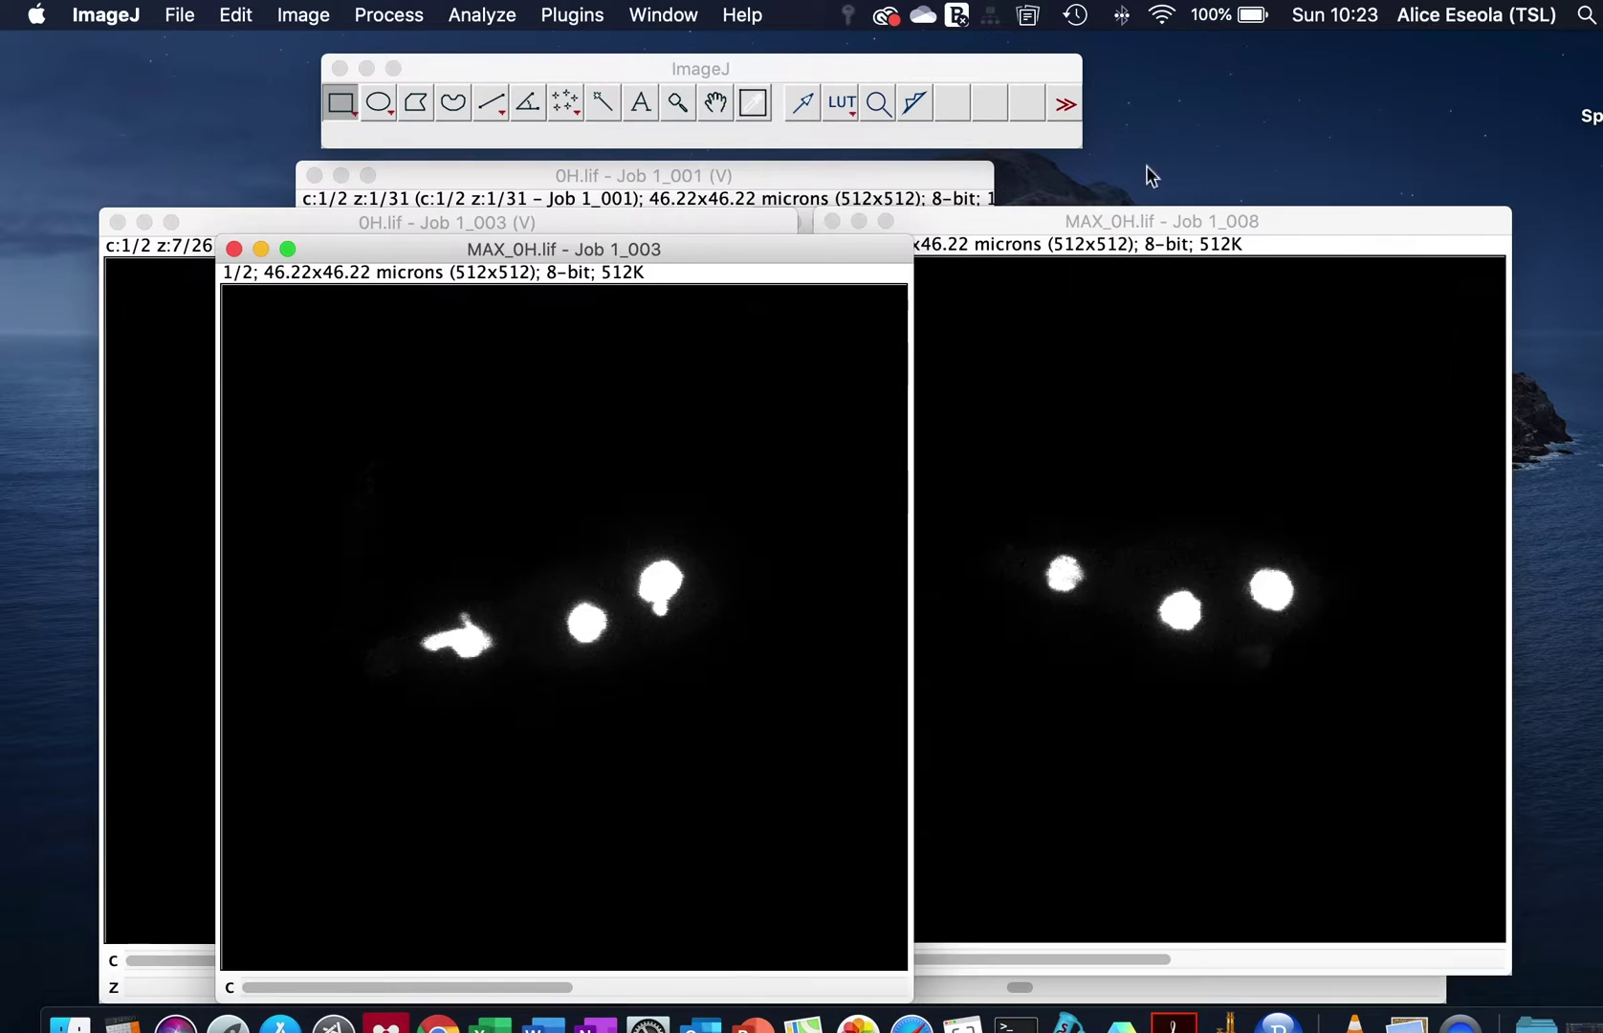
left_click(1096, 224)
scroll(1098, 530, "down", 1)
scroll(1098, 530, "up", 1)
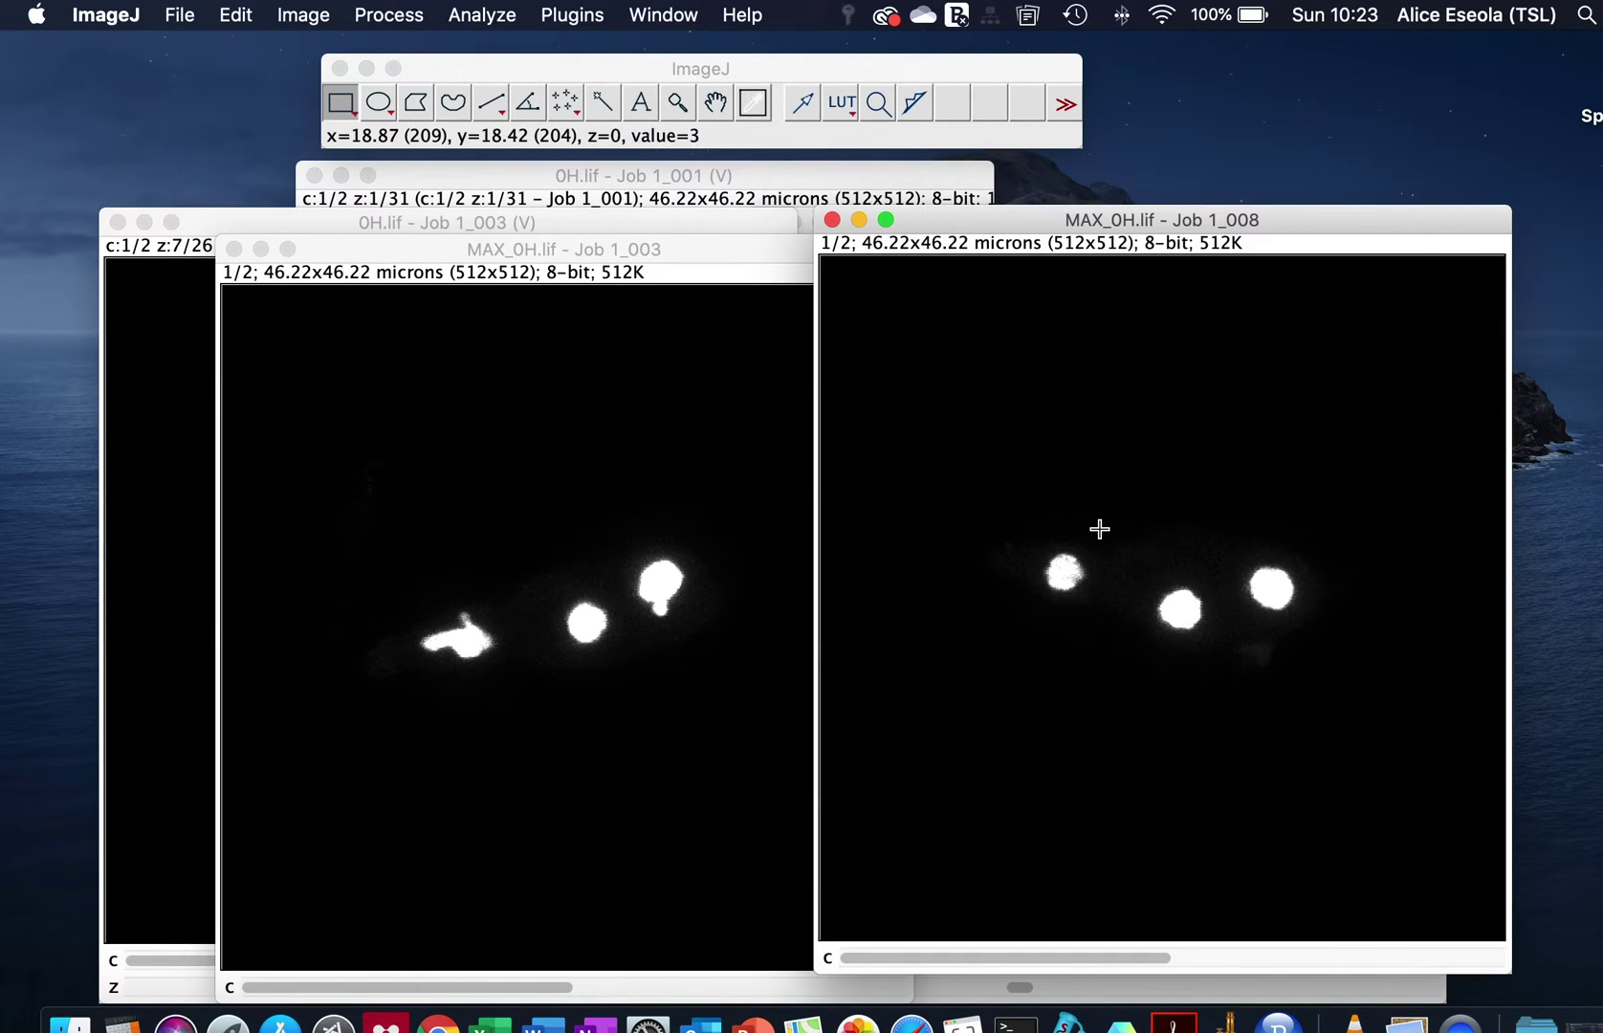
scroll(1098, 530, "down", 1)
- Split the MAX projection into separate C1 and C2 channel images with Split Channels
scroll(502, 554, "down", 1)
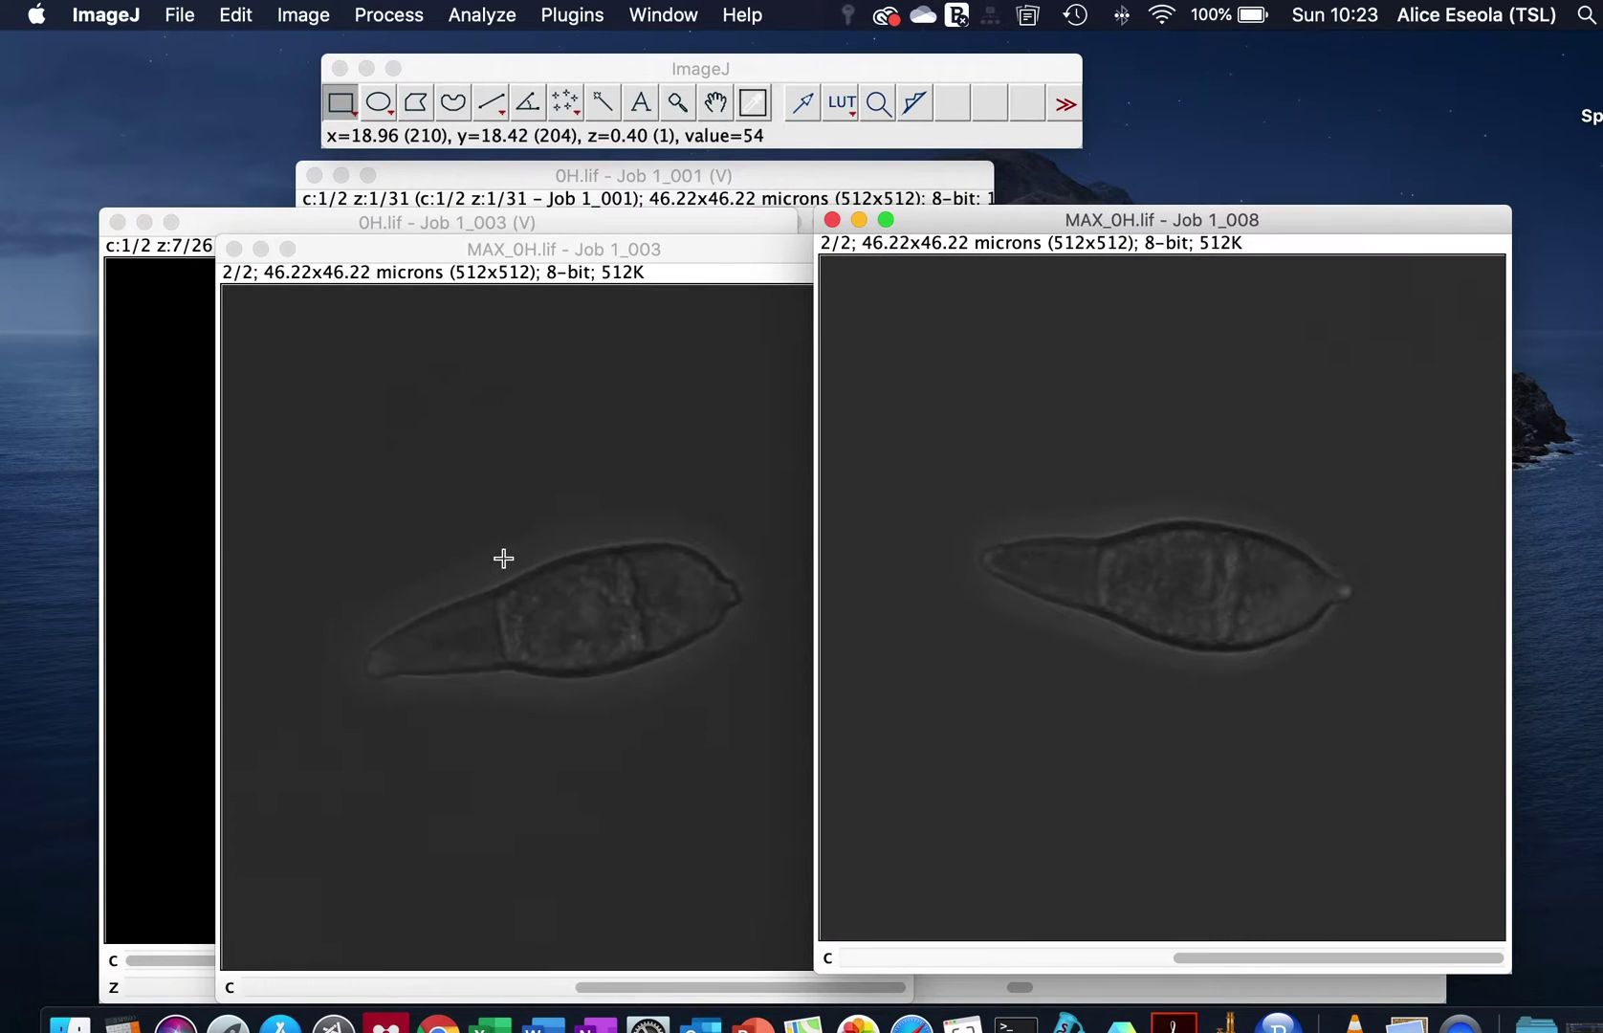
left_click(304, 15)
left_click(306, 755)
left_click(318, 17)
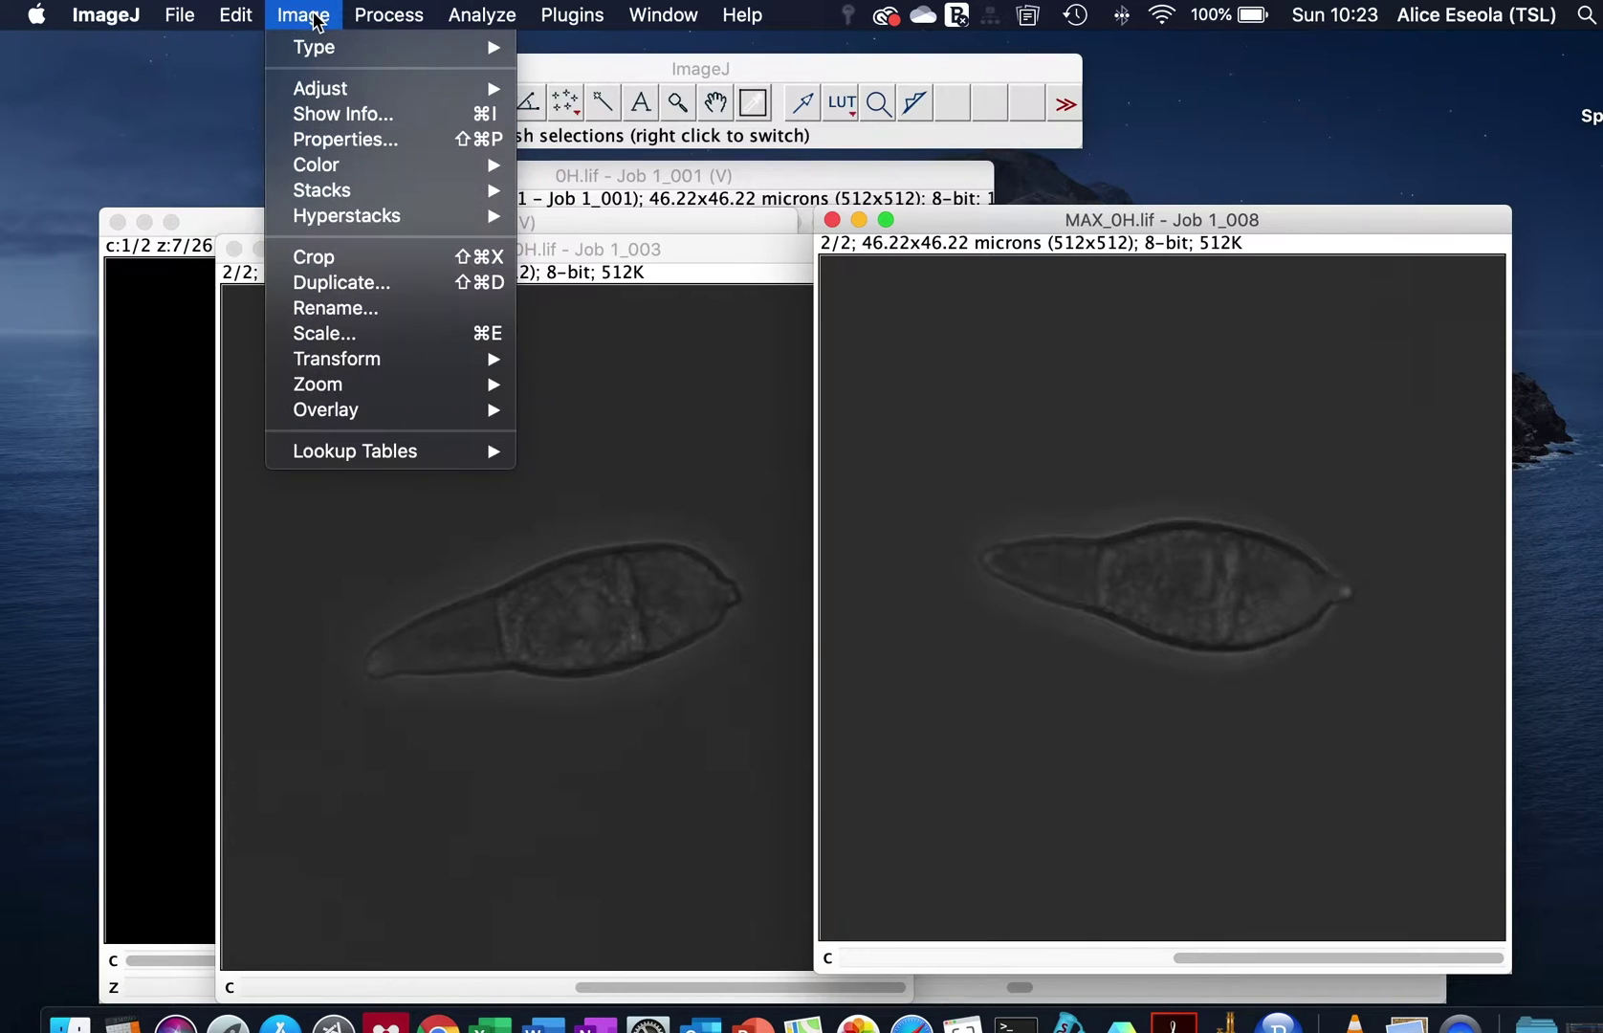
mouse_move(316, 165)
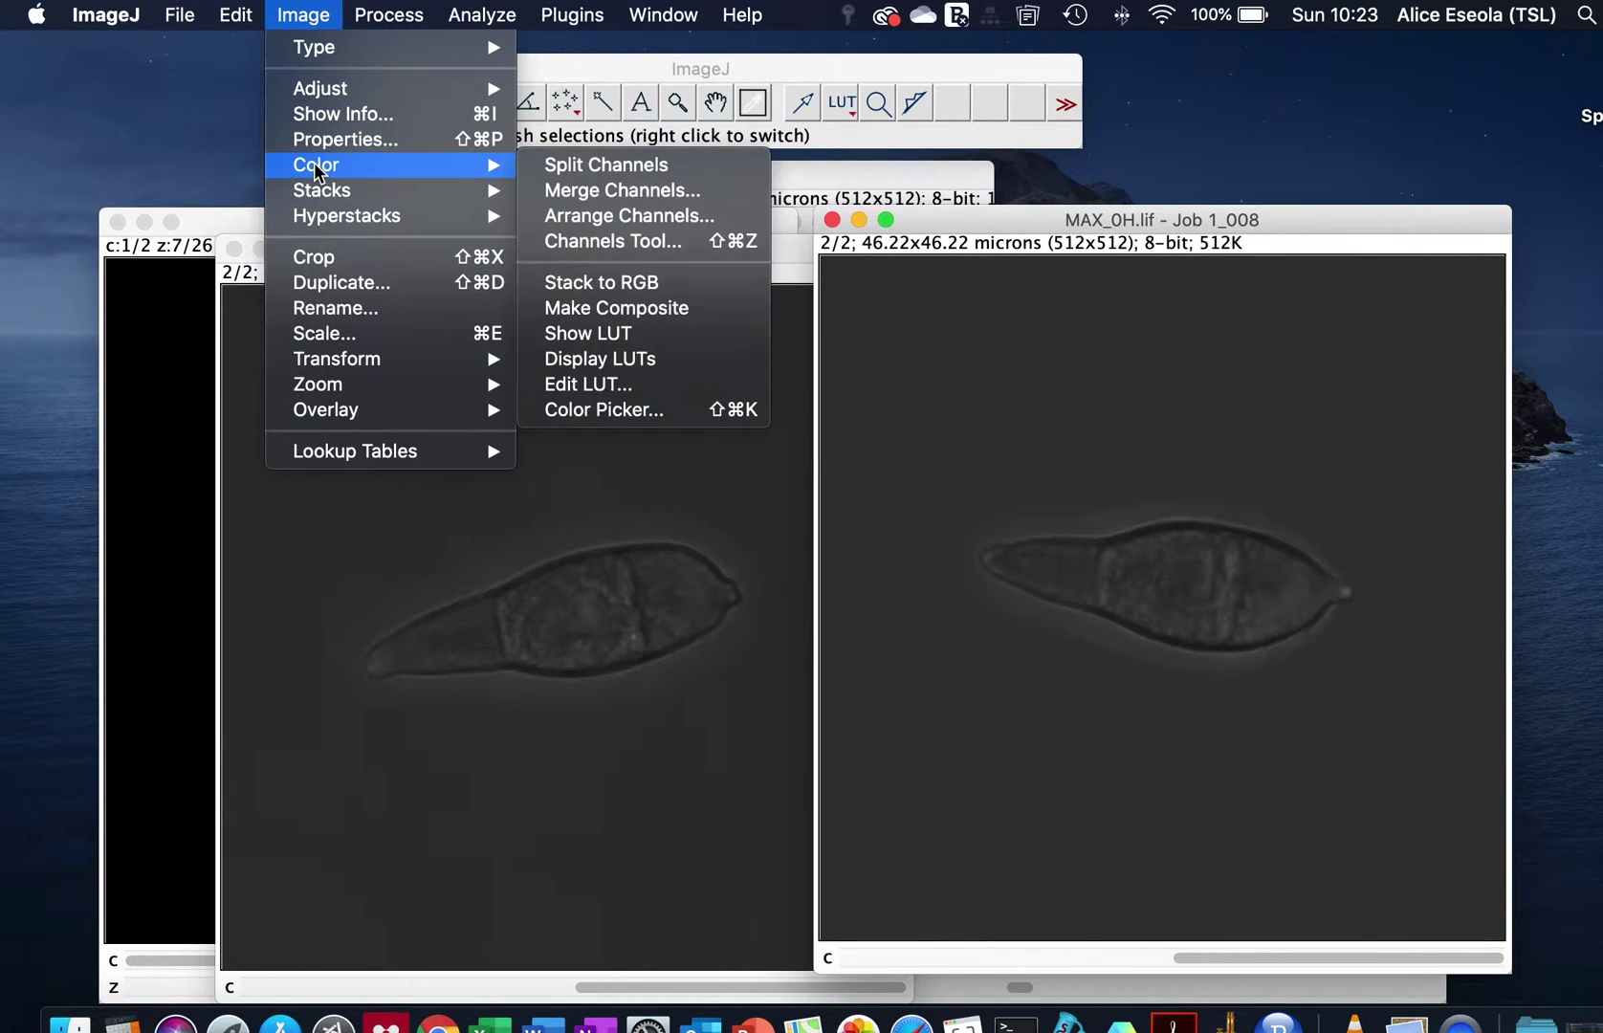
left_click(596, 164)
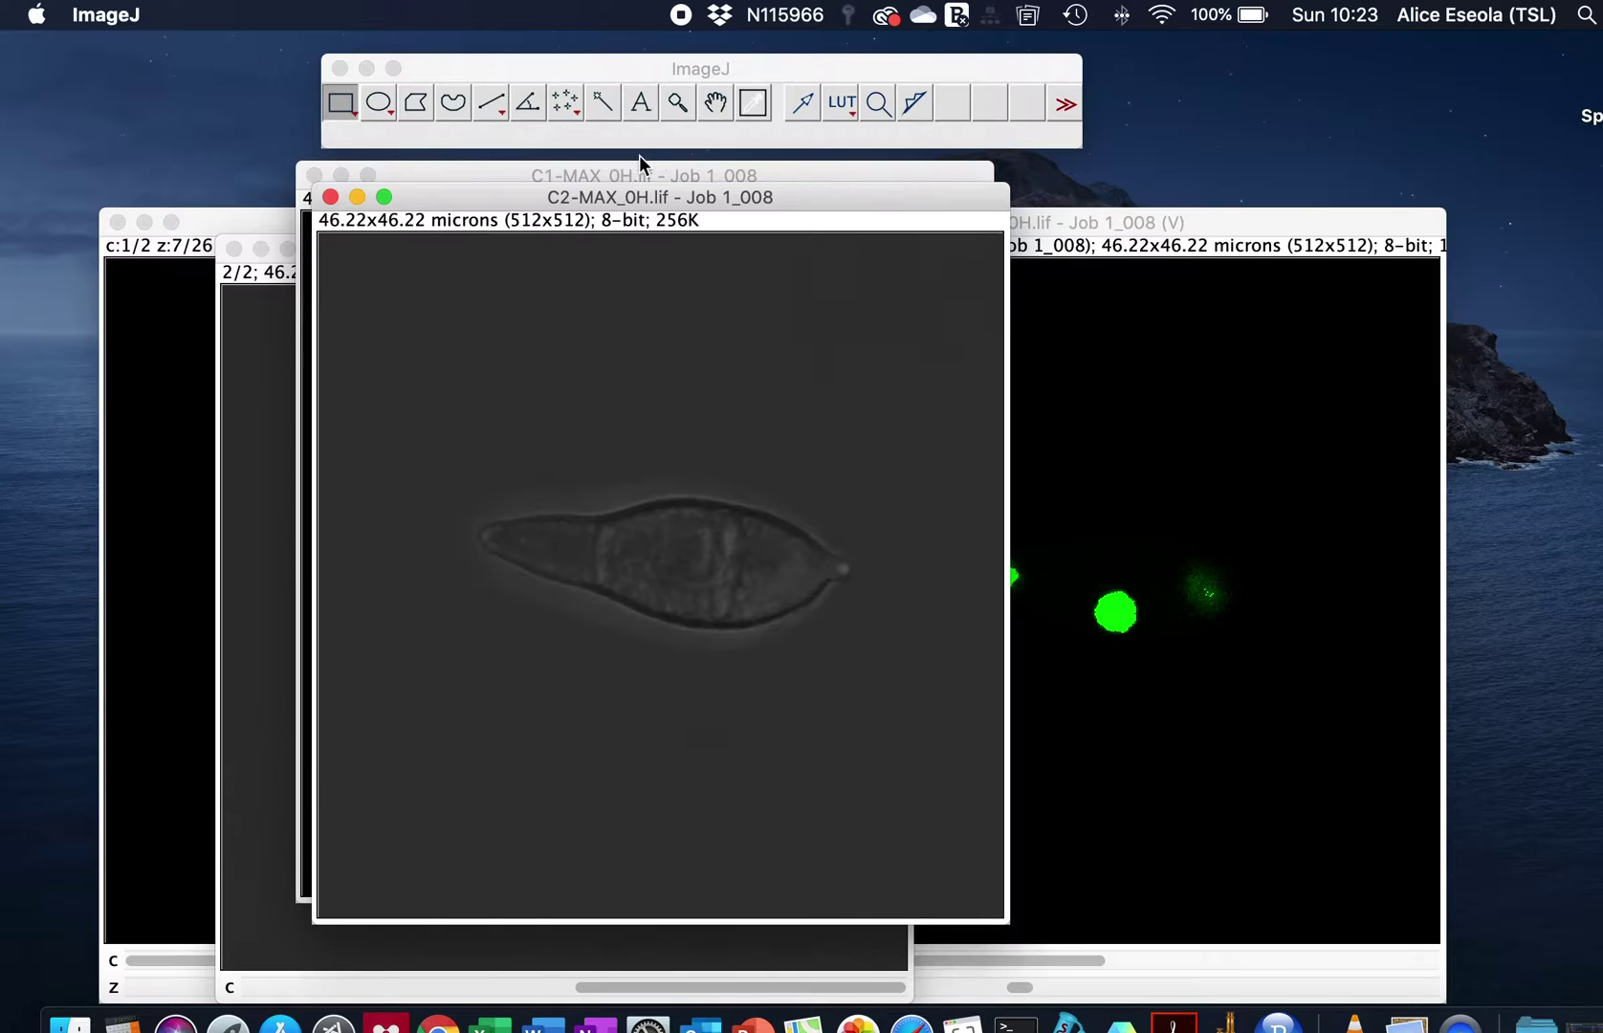
- Move the C2 brightfield aside and place the C1 nuclei windows side by side
left_click_drag(639, 196, 418, 269)
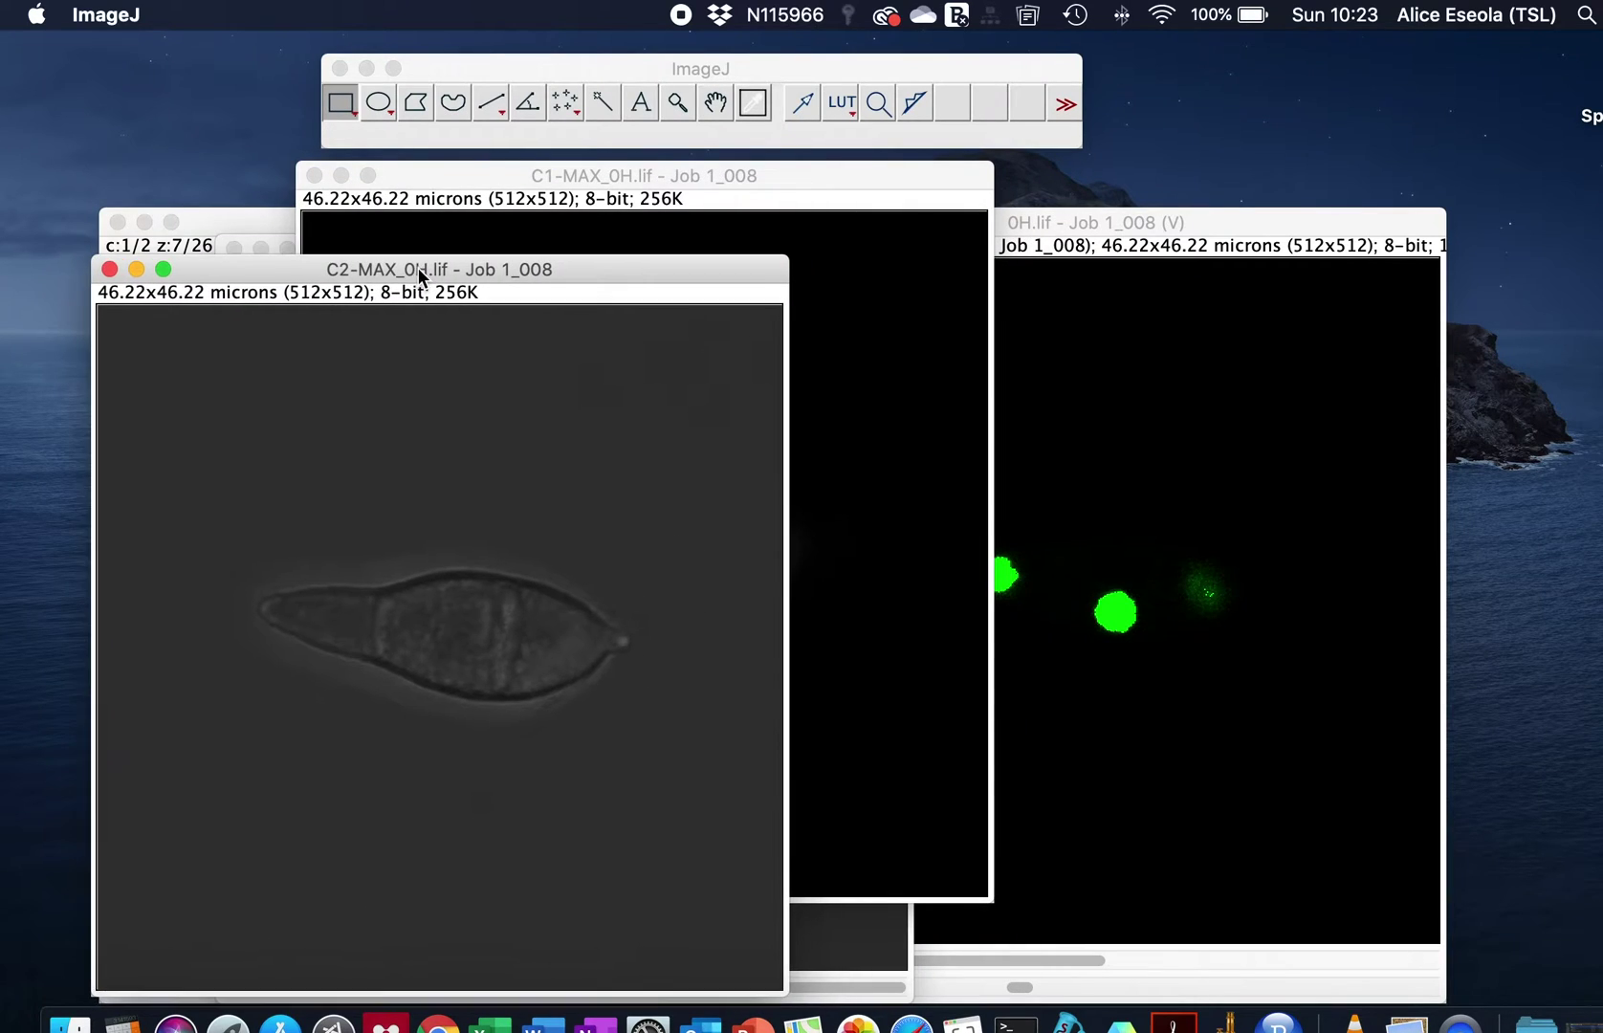
left_click(495, 168)
left_click_drag(483, 179, 435, 204)
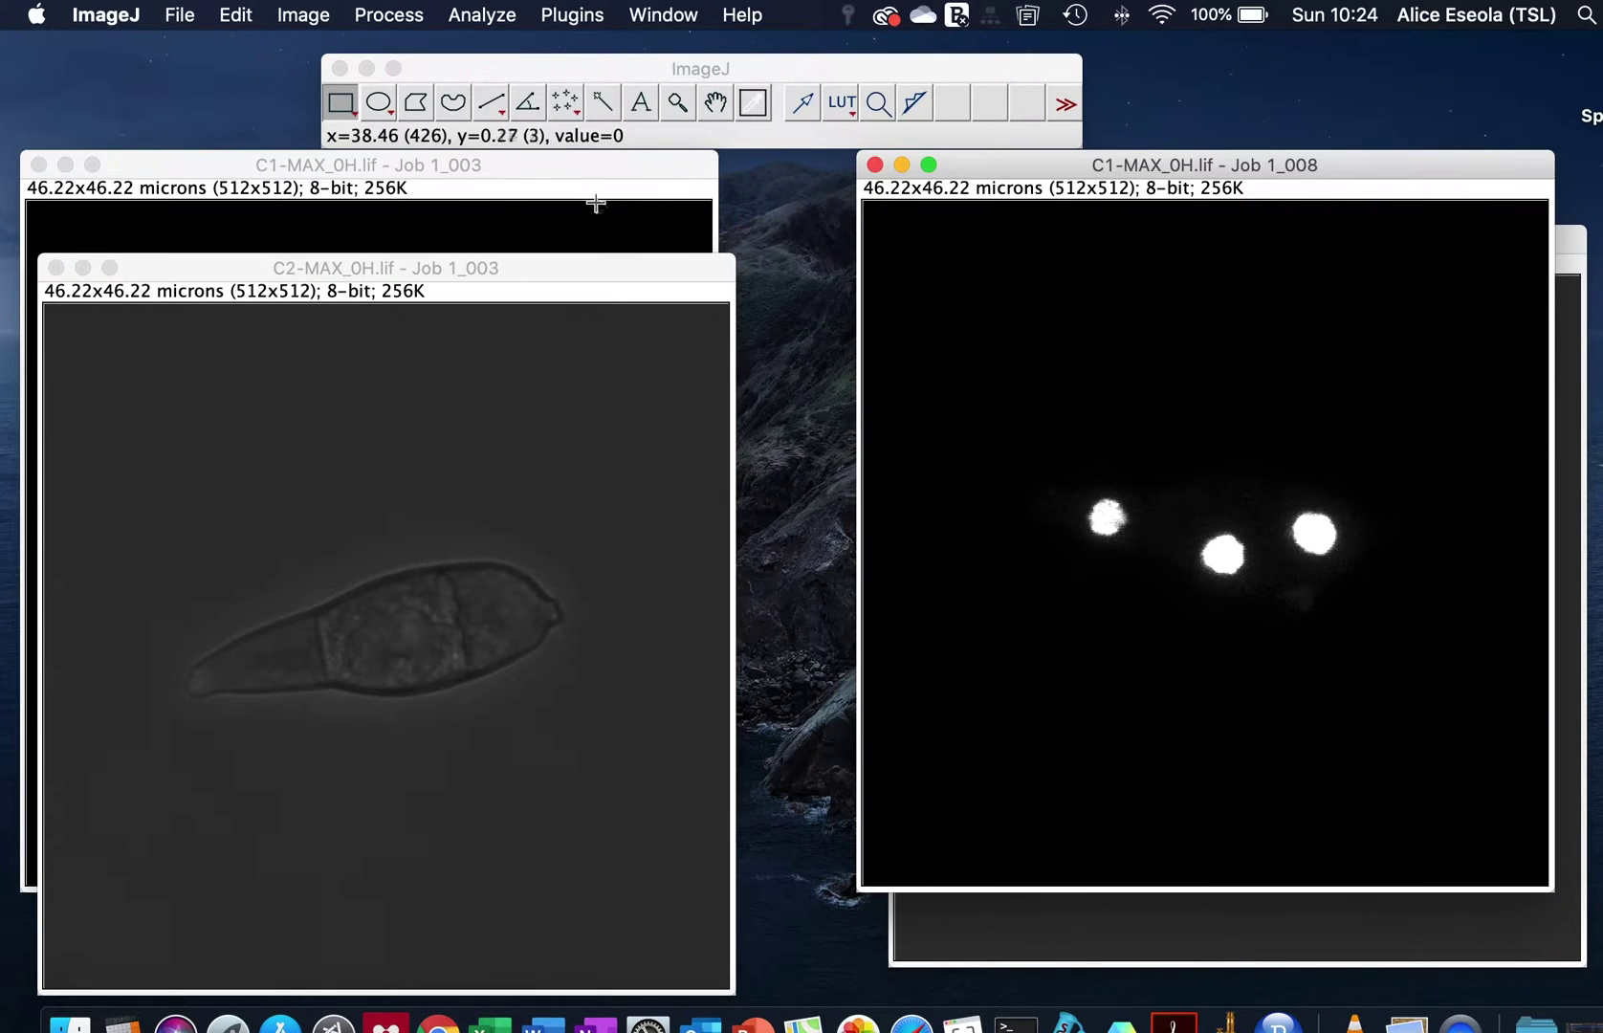
left_click(593, 203)
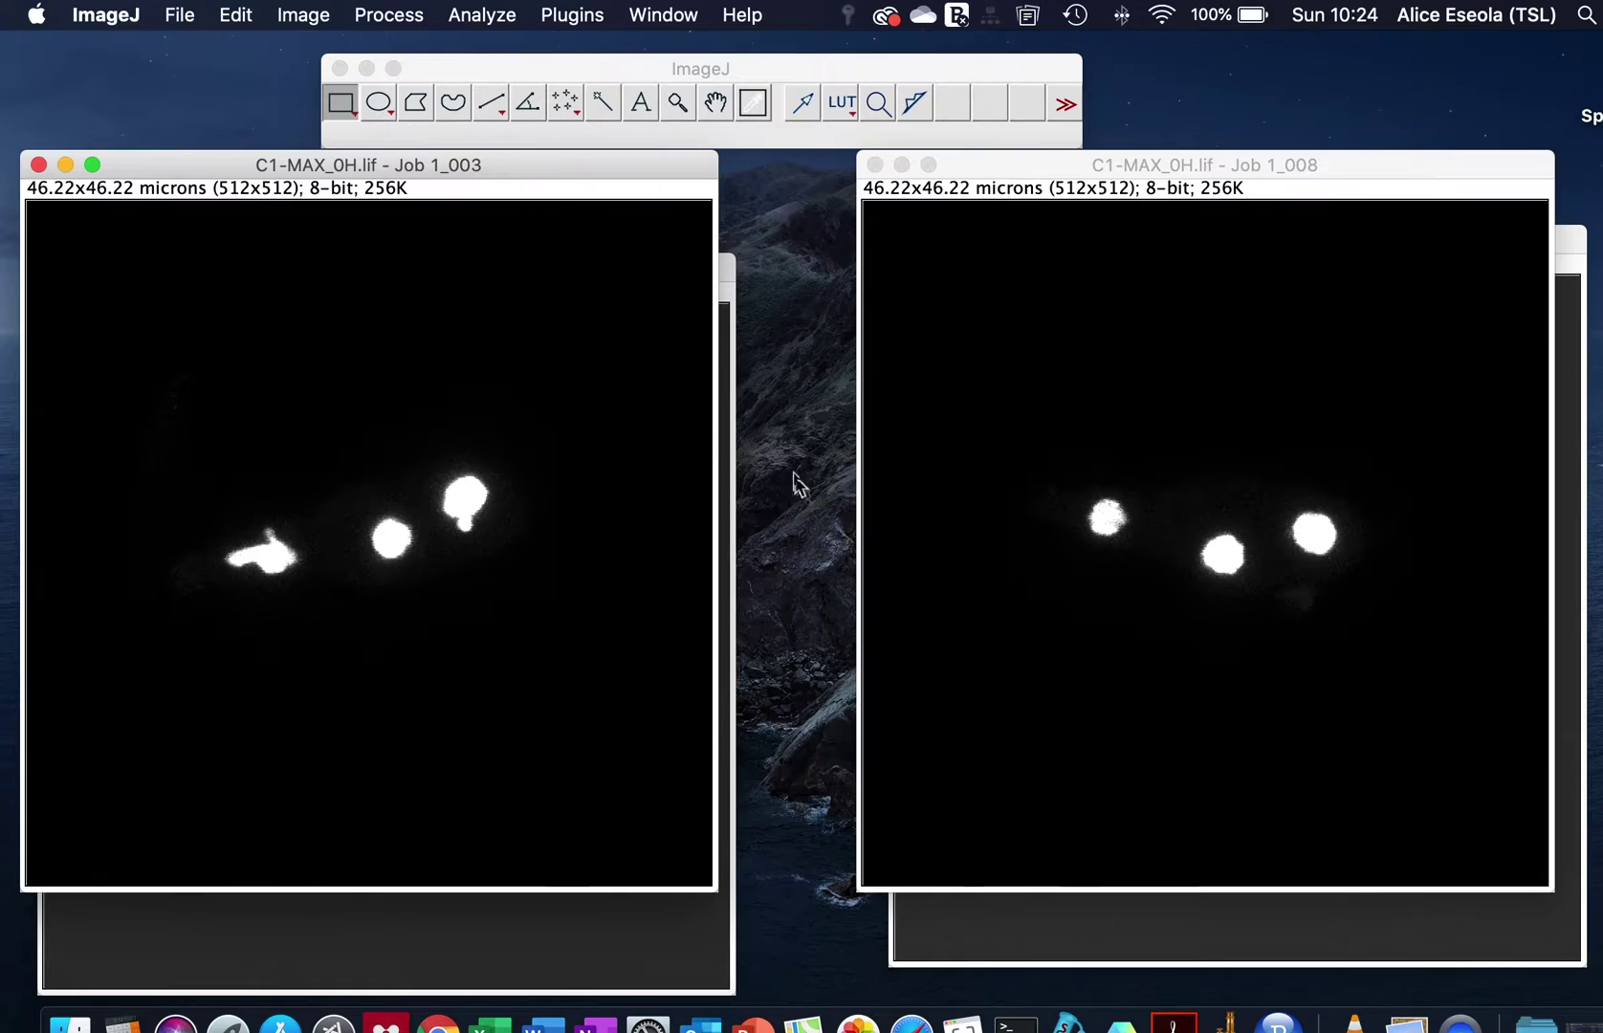
- Draw a straight line along the spore in the C2 Job 1_003 brightfield image
left_click(902, 909)
left_click(634, 870)
left_click(603, 905)
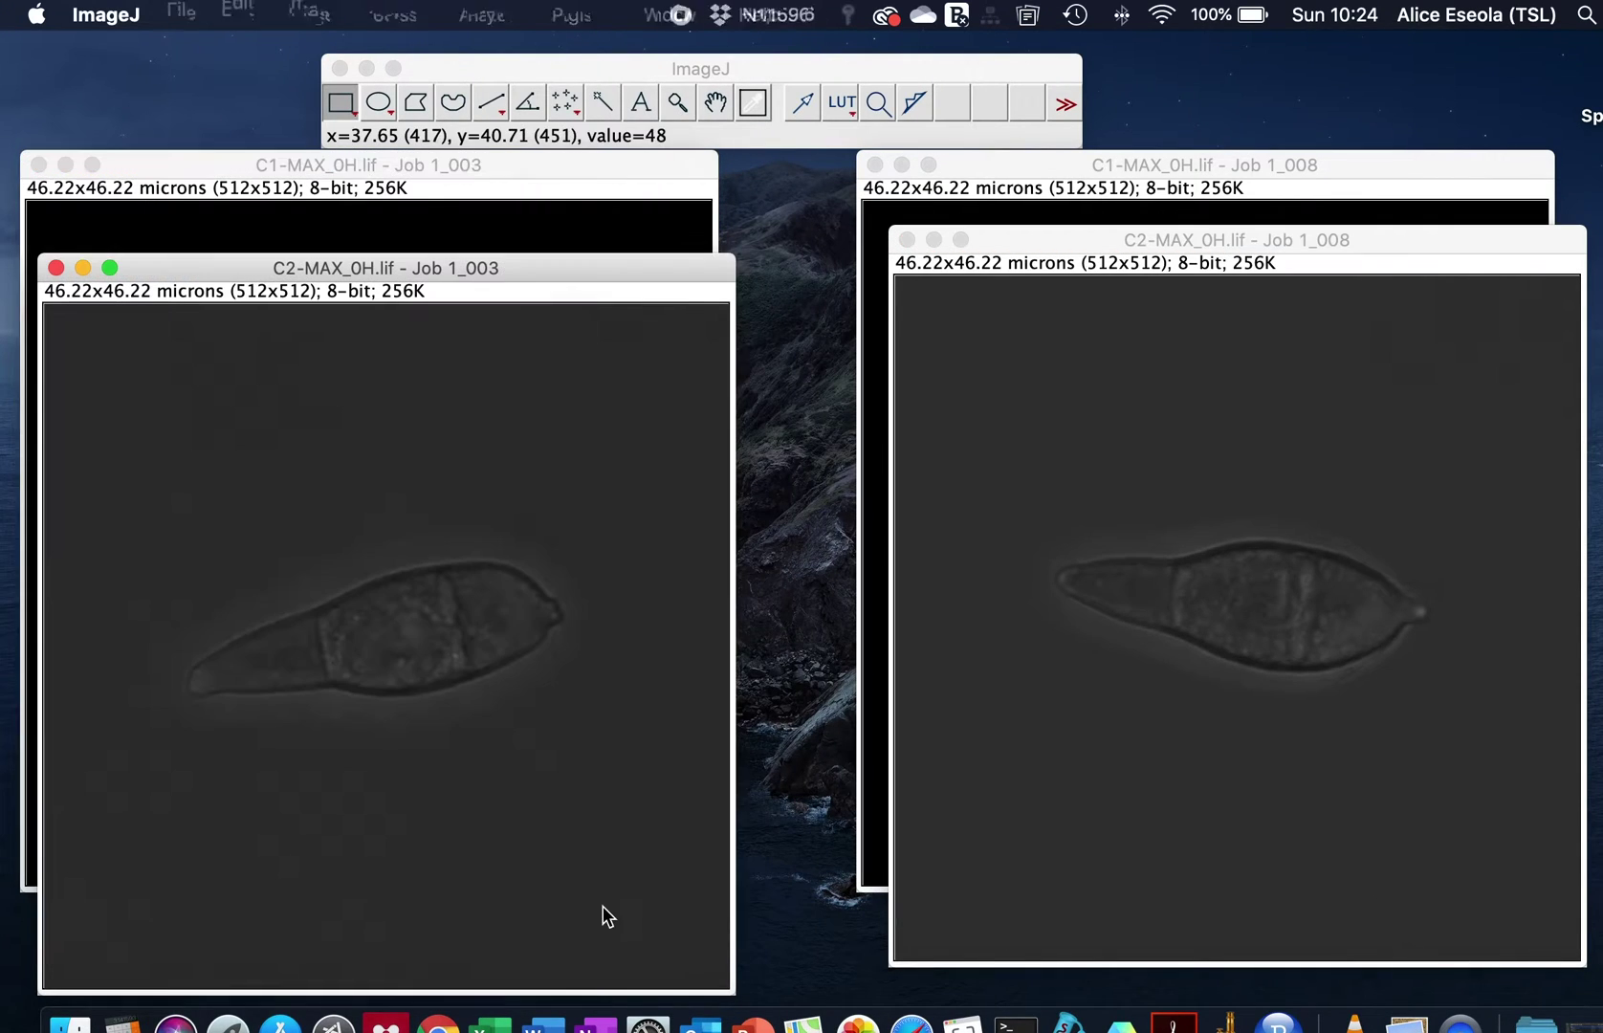
left_click(491, 102)
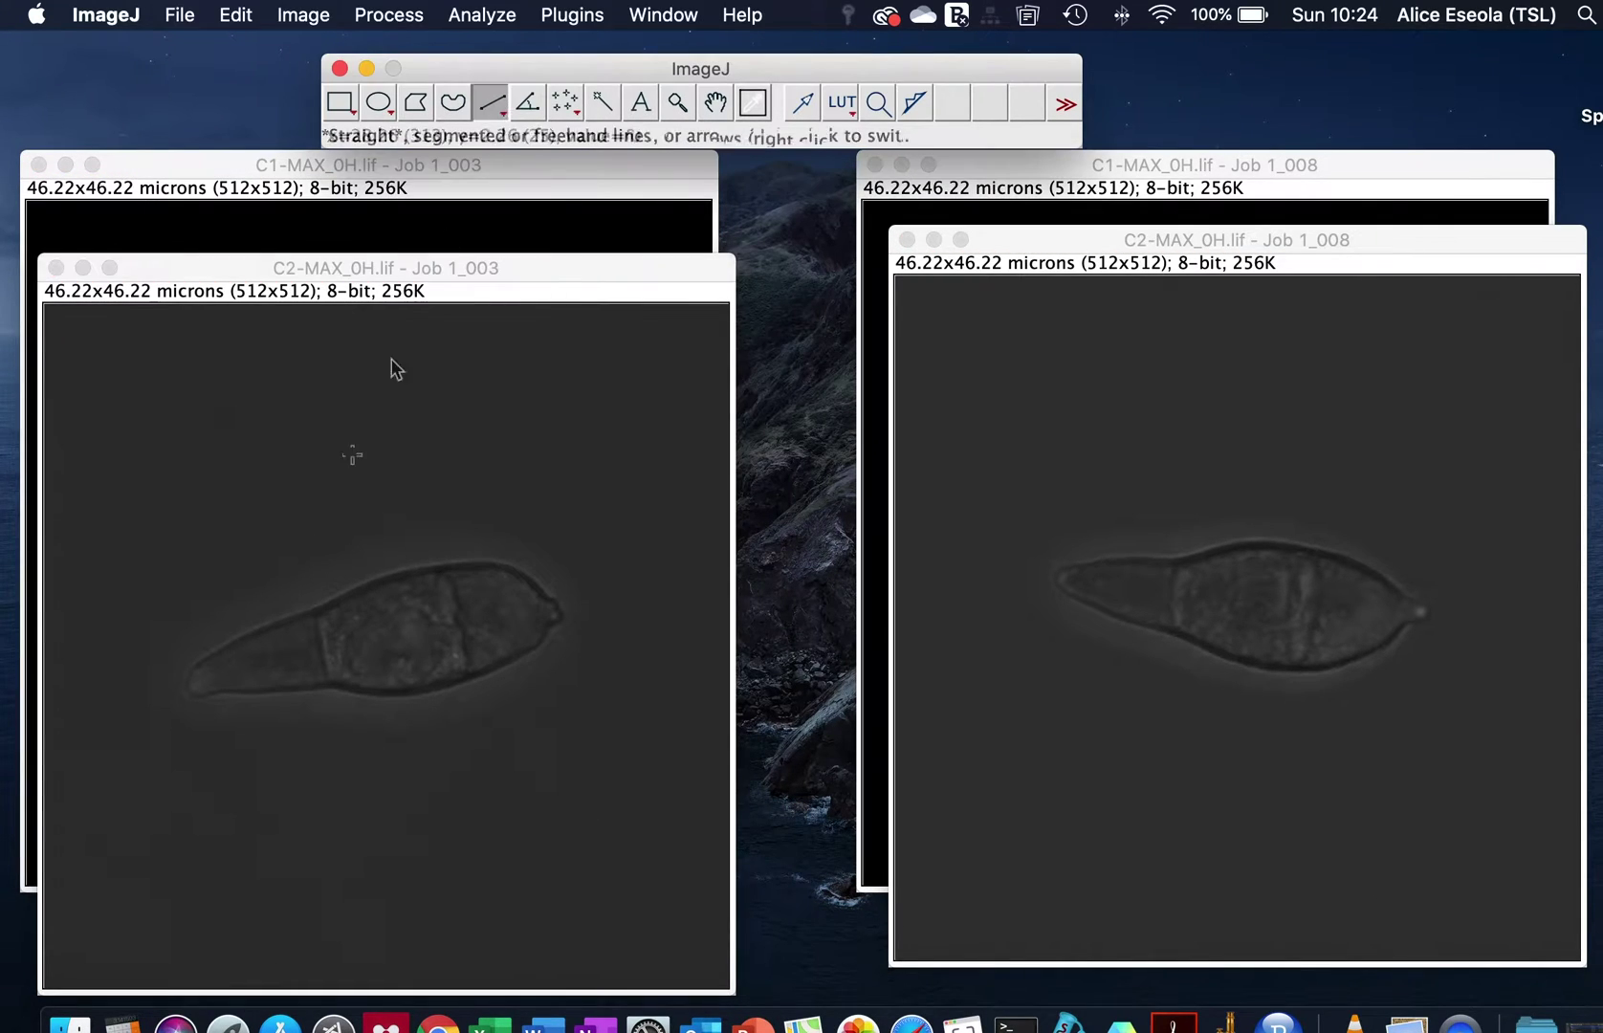
left_click_drag(167, 692, 599, 585)
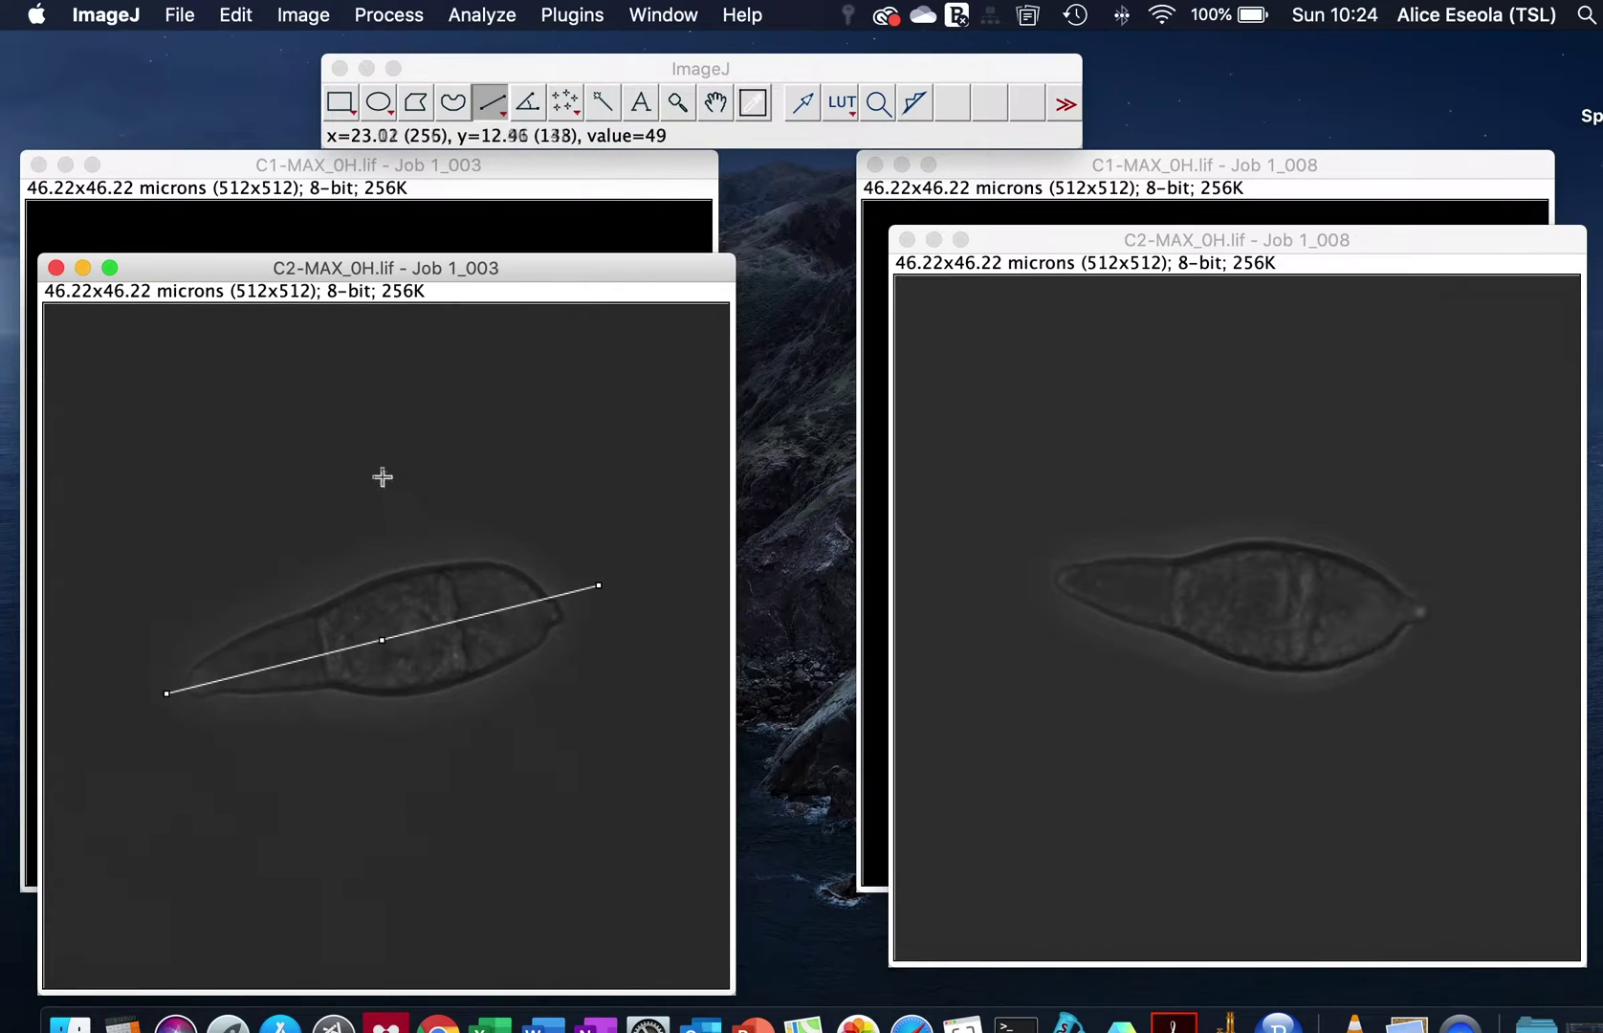
- Restore the same line onto the C1 Job 1_003 nuclei image with Shift+E and rearrange windows
left_click(316, 163)
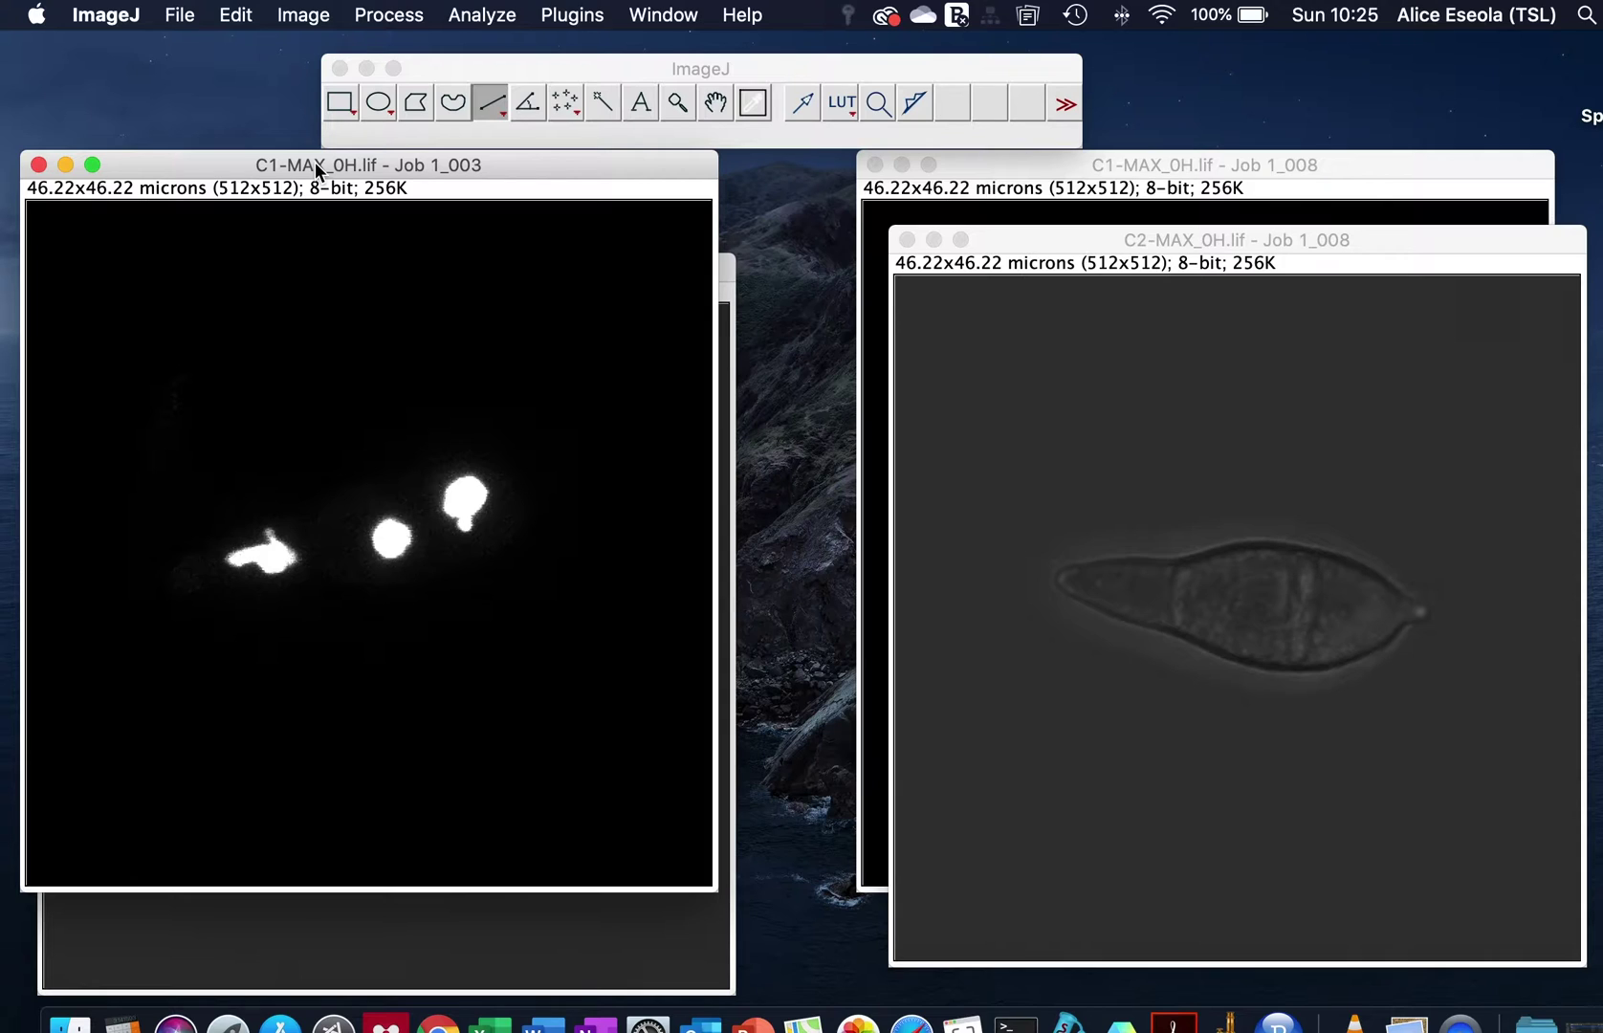
key("ctrl+shift+e")
left_click_drag(315, 161, 768, 161)
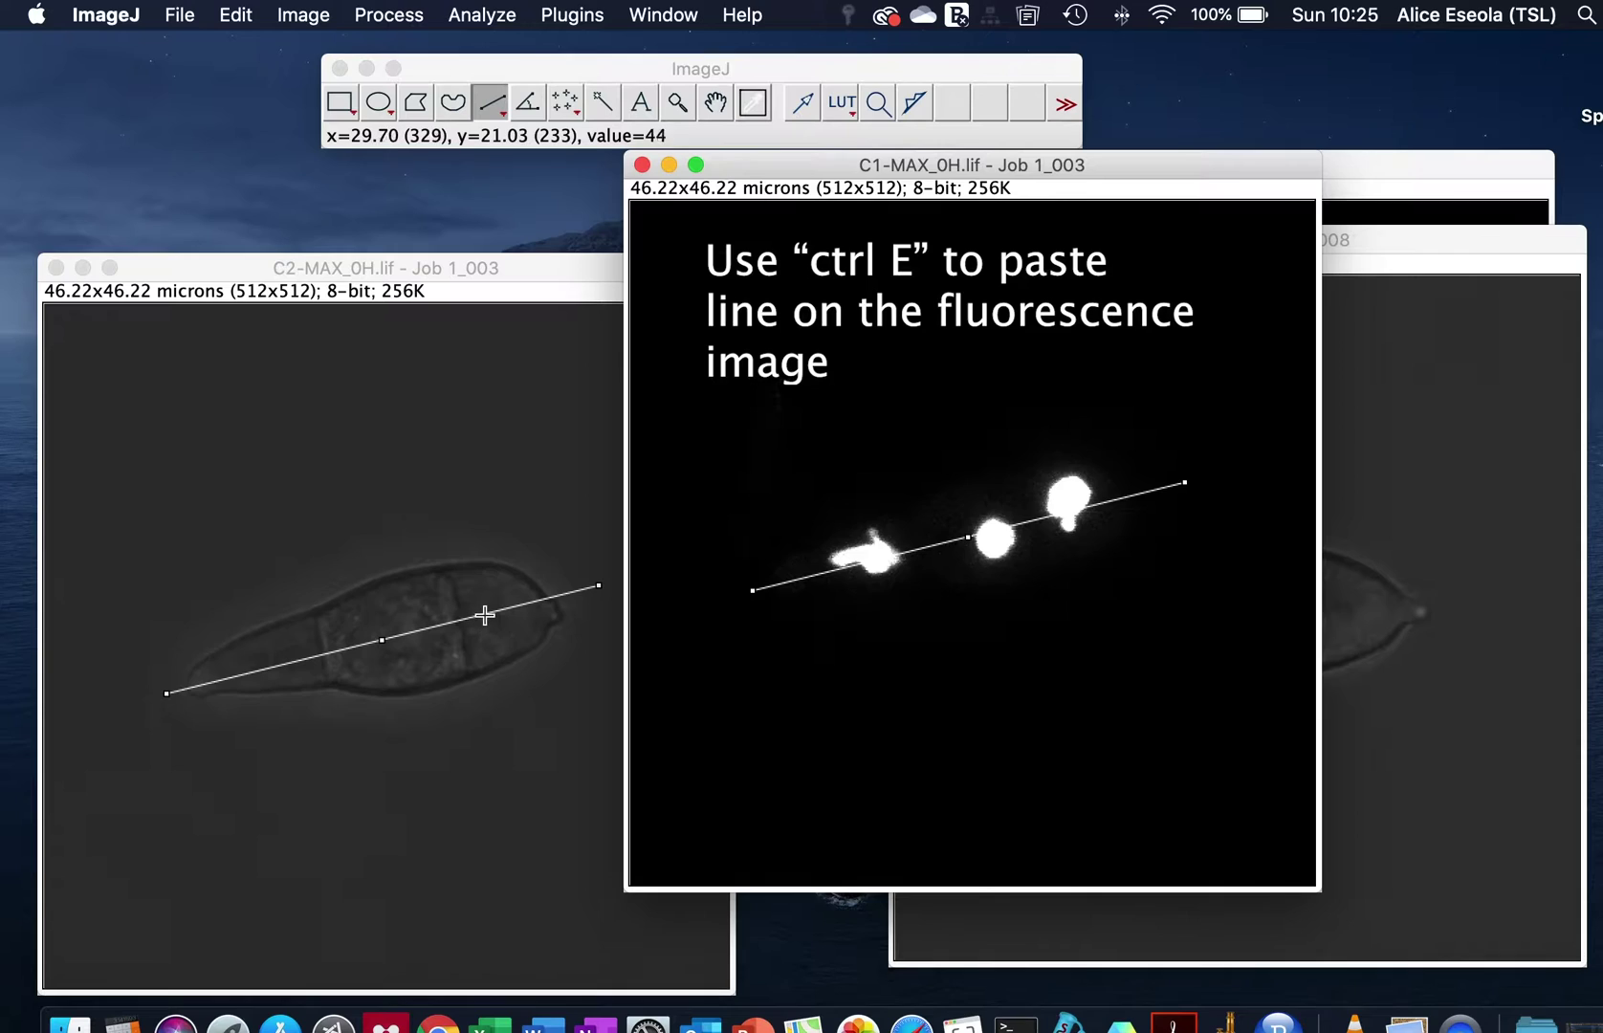
left_click_drag(455, 259, 398, 204)
left_click_drag(853, 161, 500, 227)
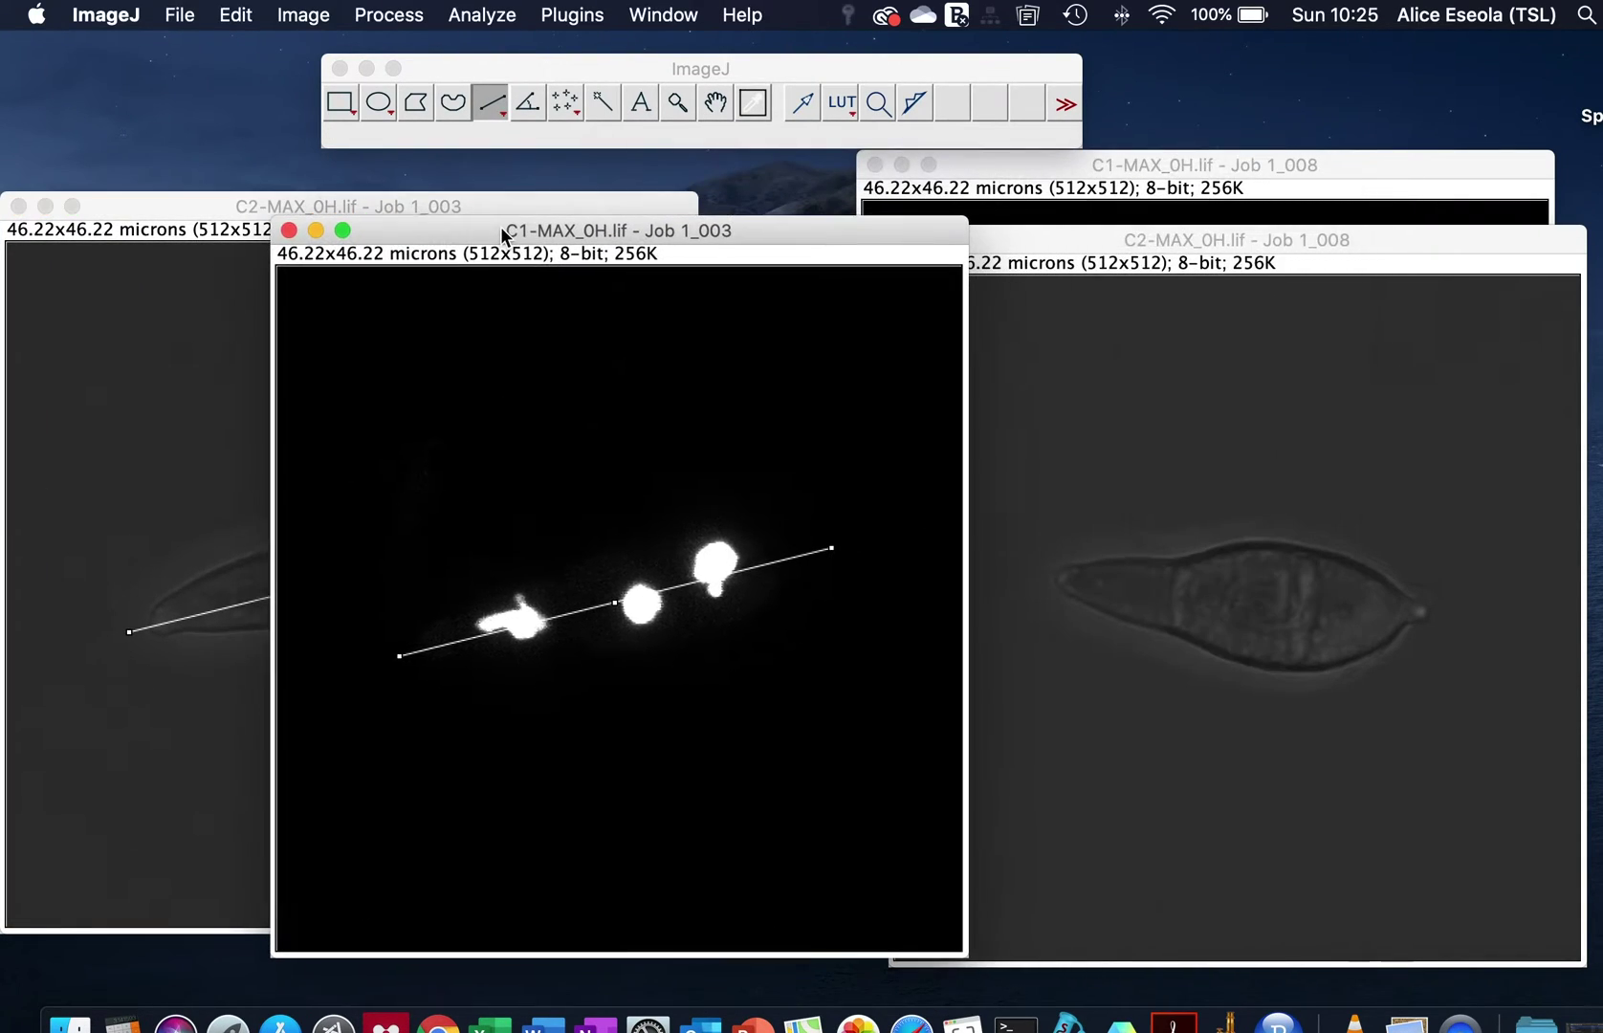
left_click(483, 16)
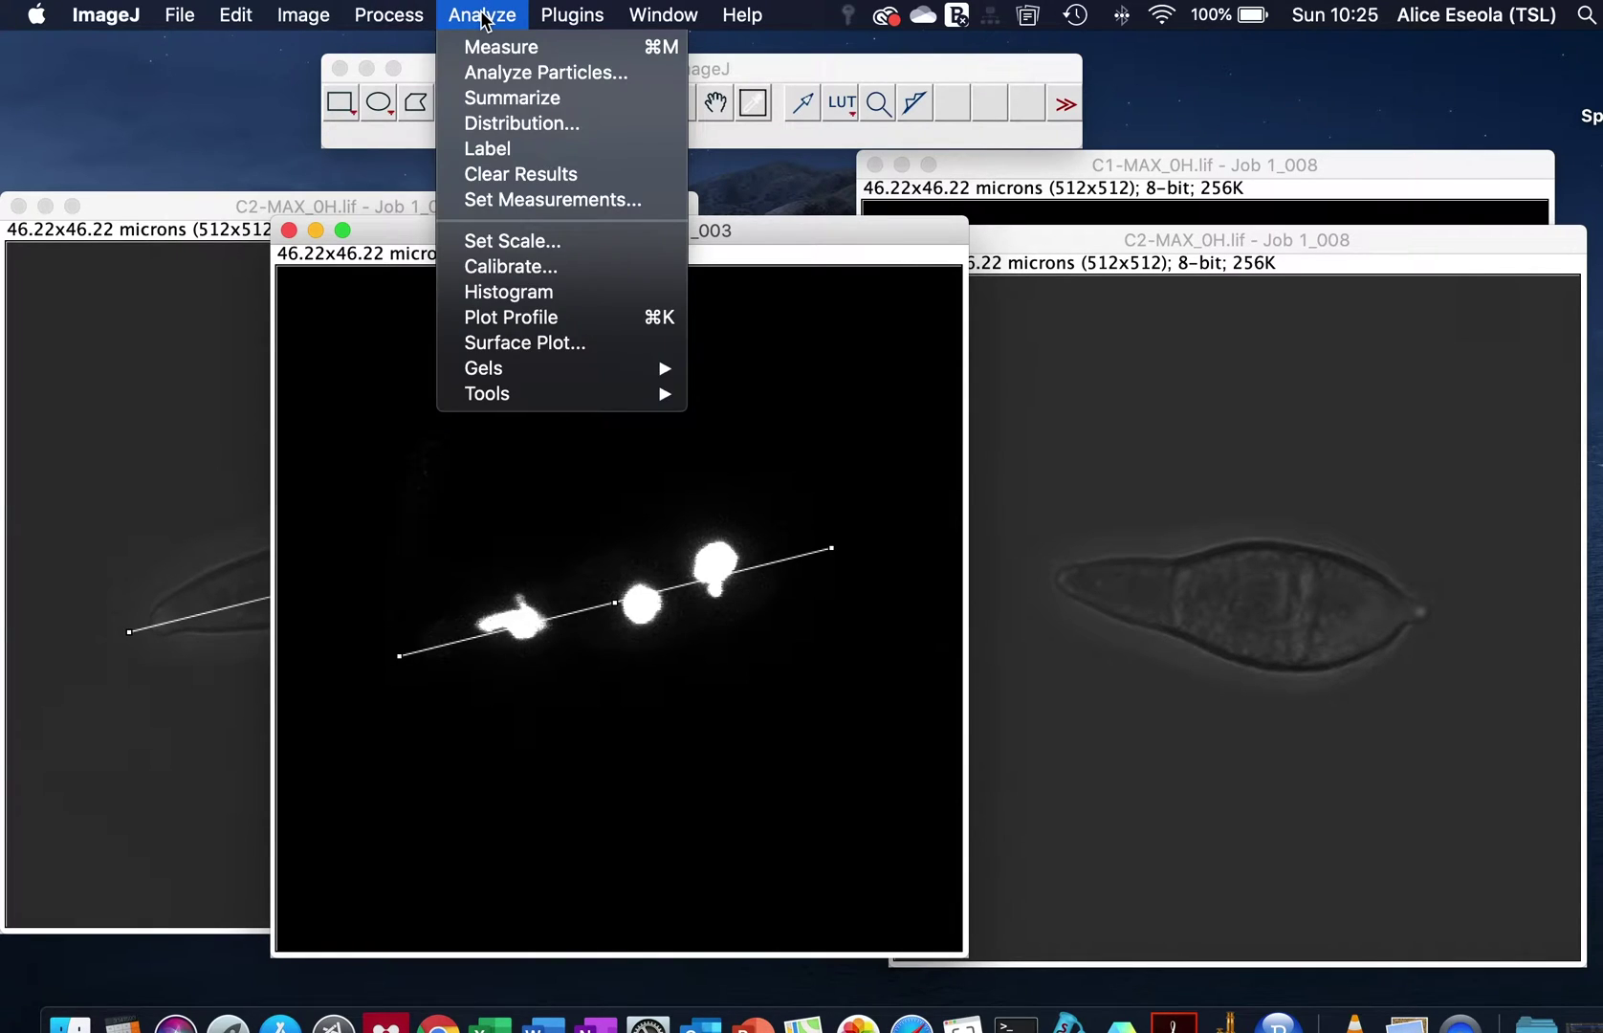
- Plot the intensity profile along the C1 Job 1_003 line and place it beside the image
left_click(505, 321)
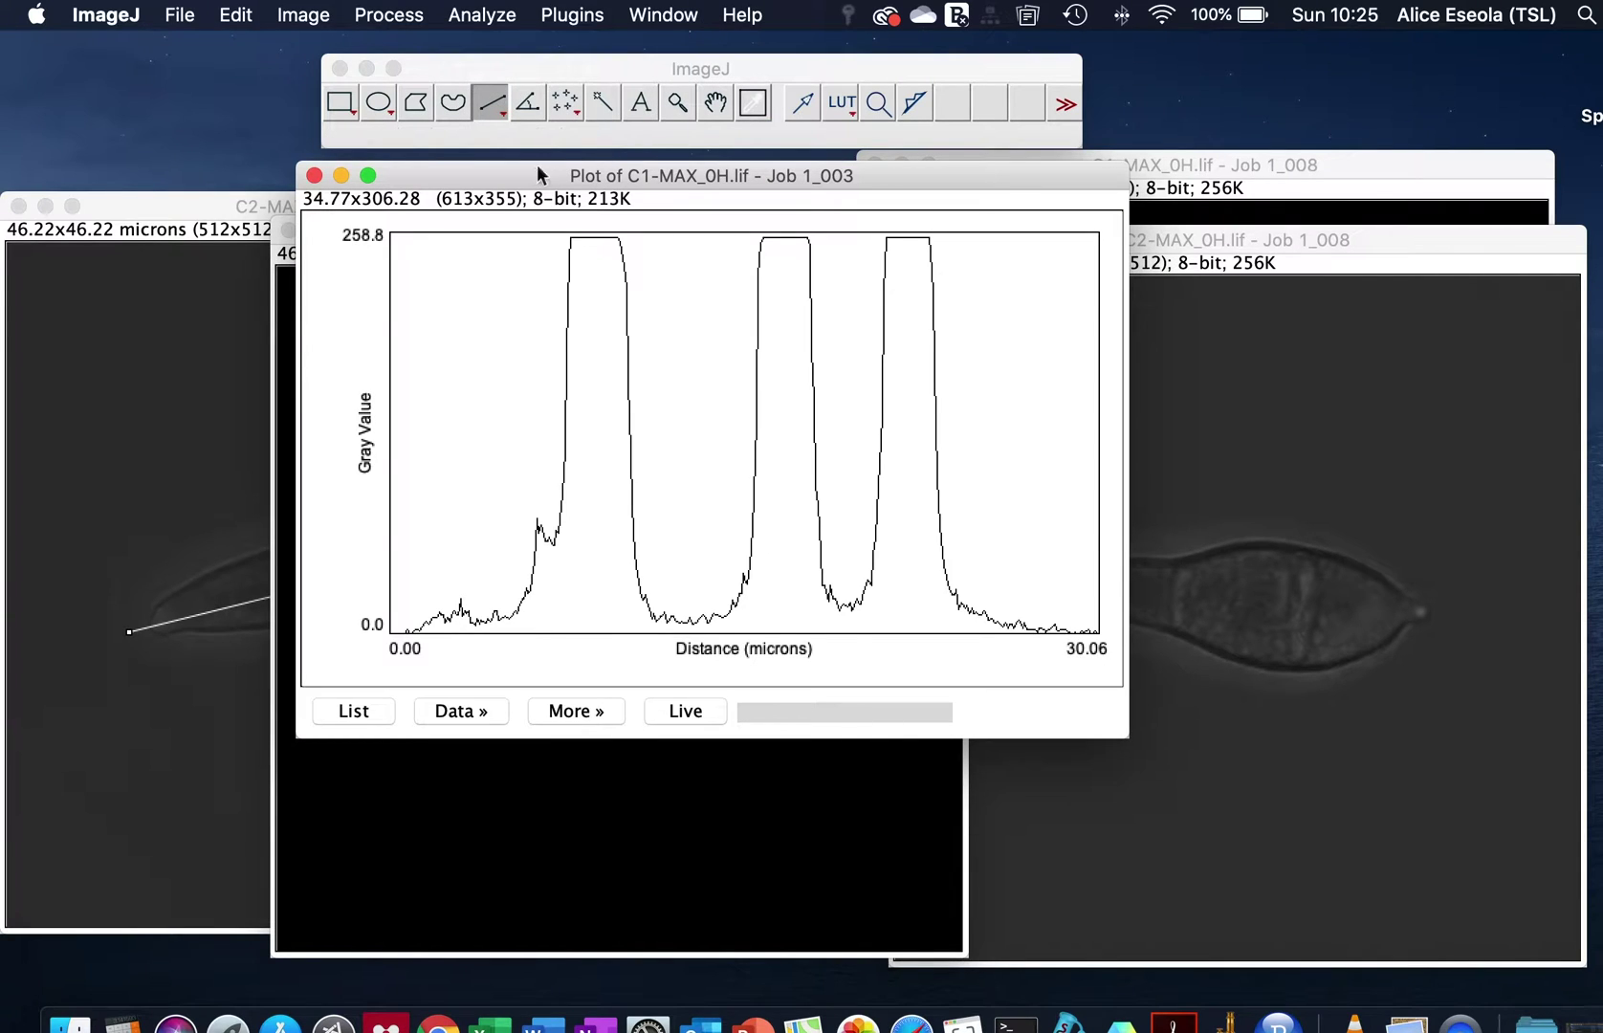
left_click_drag(519, 181, 890, 194)
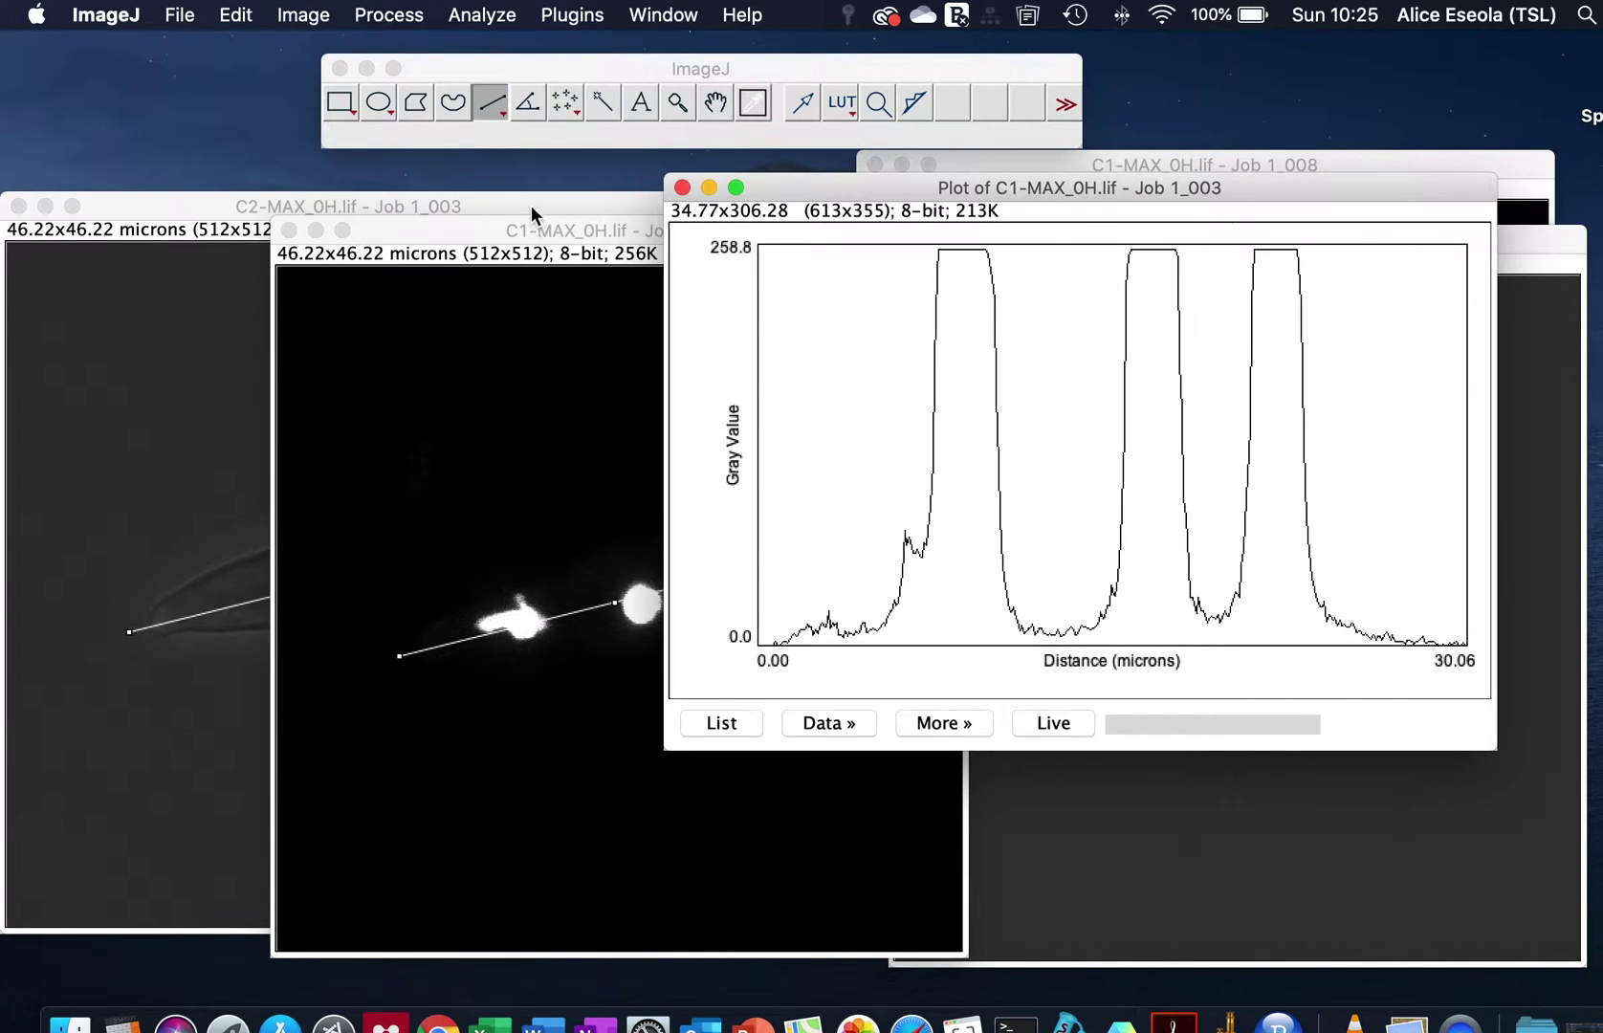
left_click_drag(531, 203, 463, 194)
left_click(647, 230)
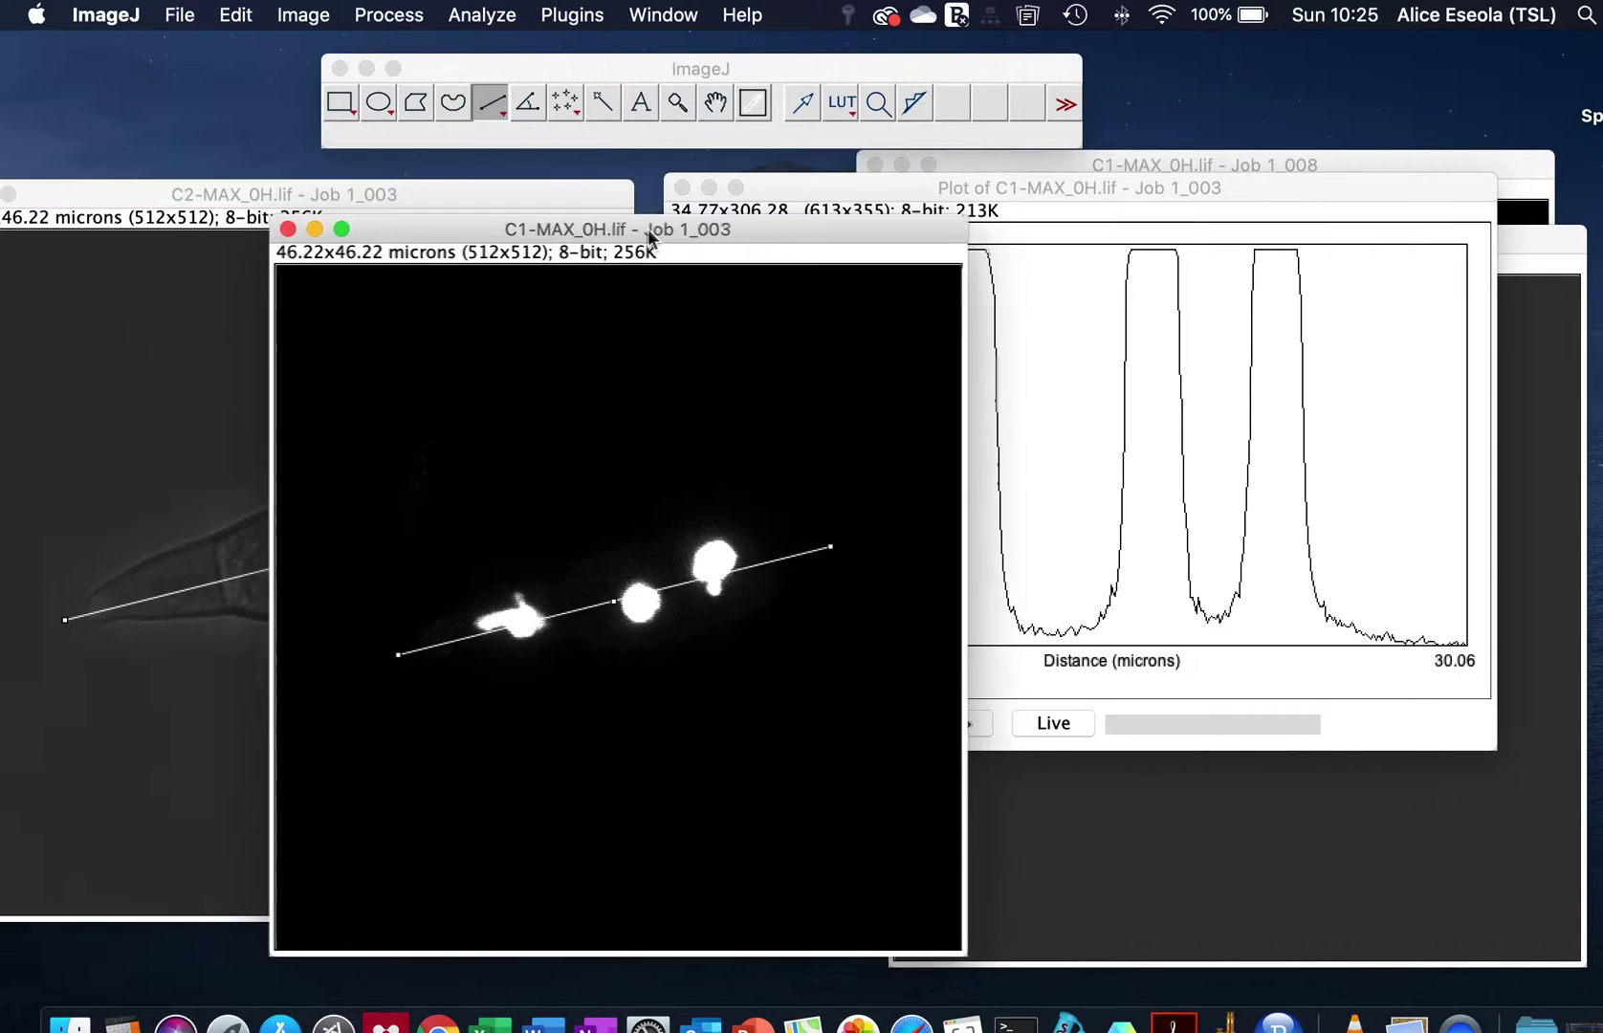
left_click_drag(648, 229, 478, 180)
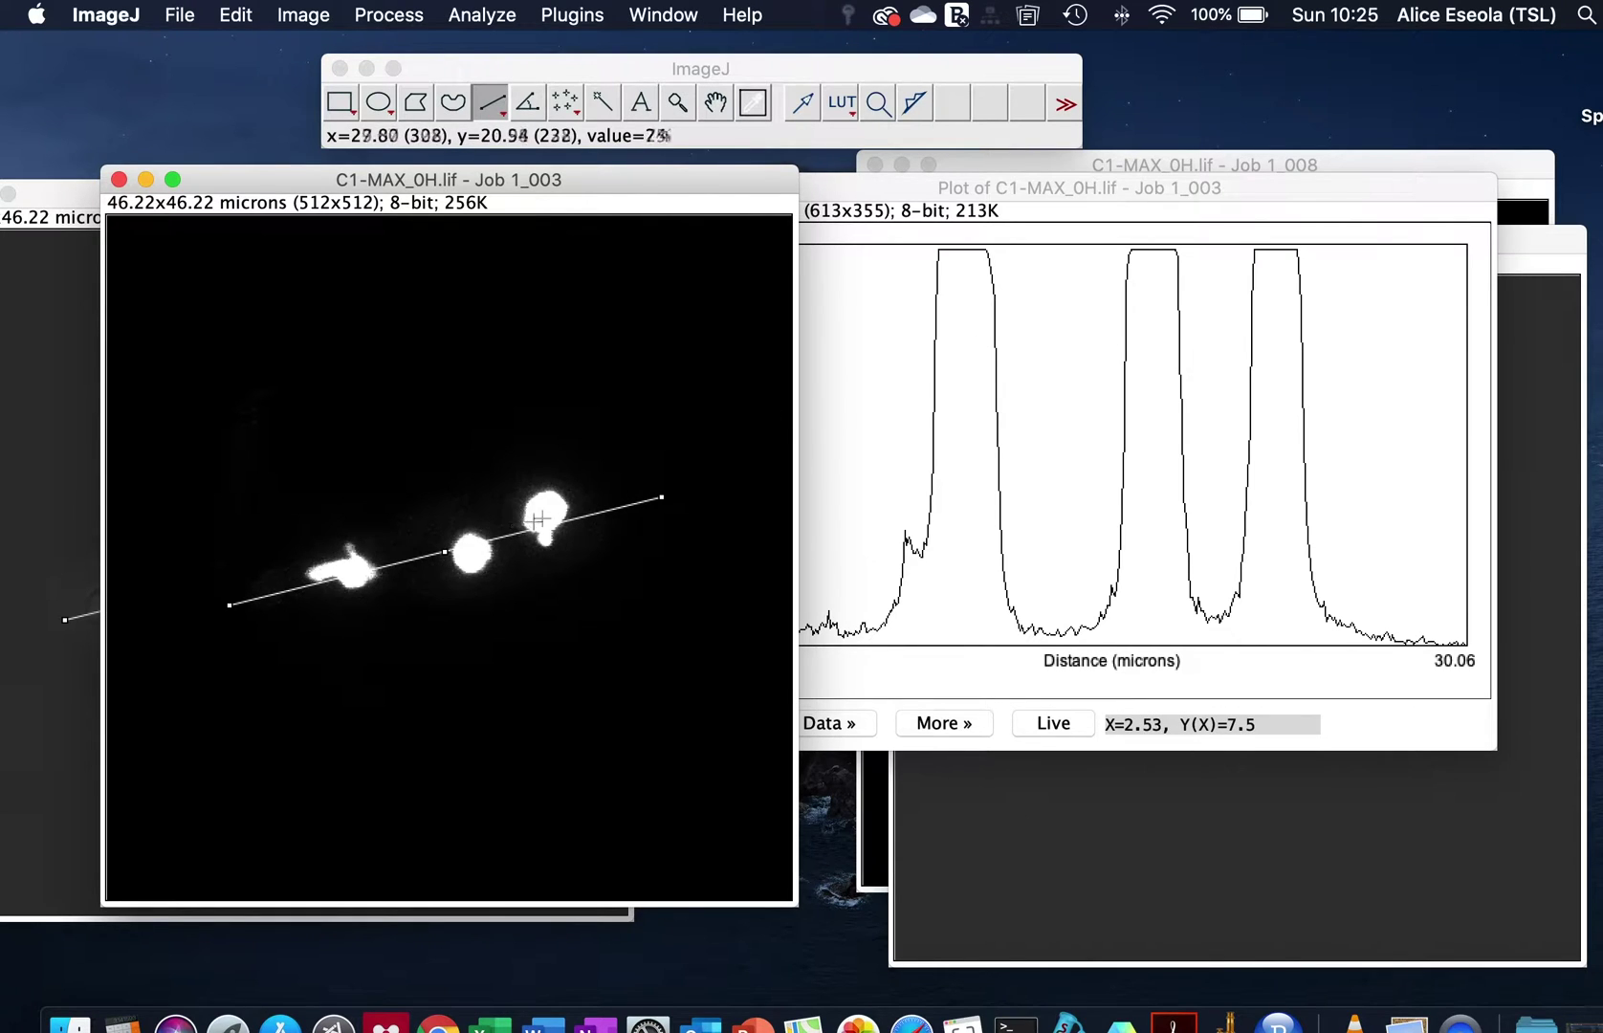
left_click_drag(759, 185, 698, 185)
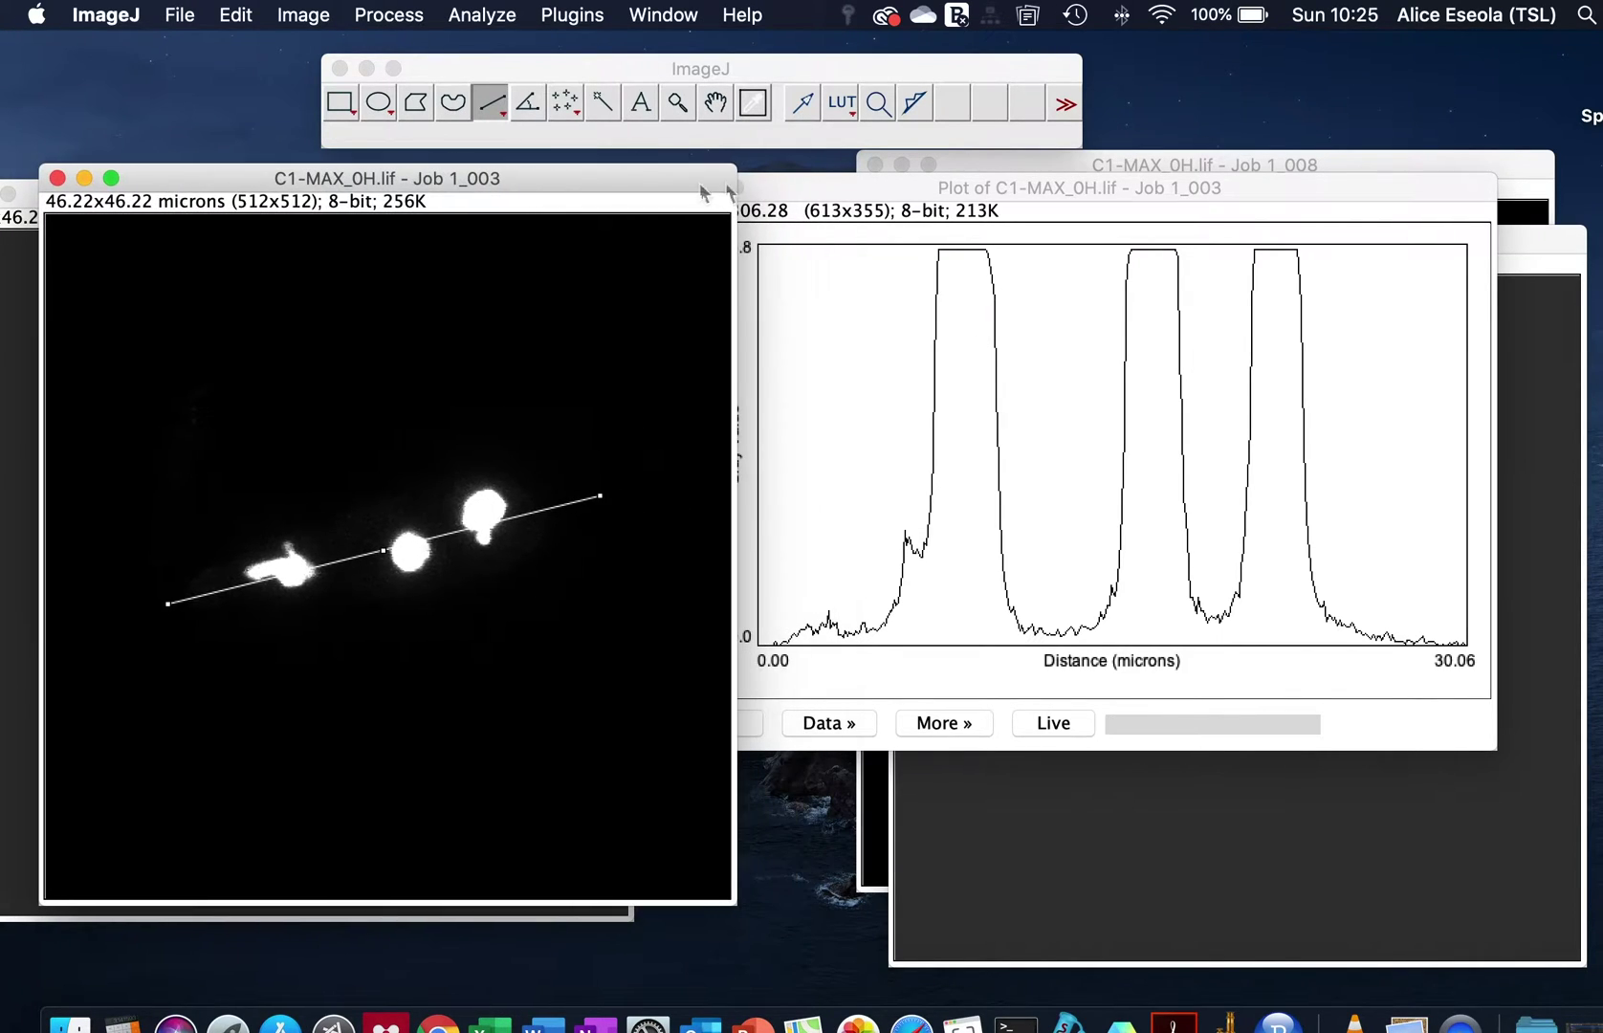
left_click_drag(992, 182, 981, 172)
left_click(952, 709)
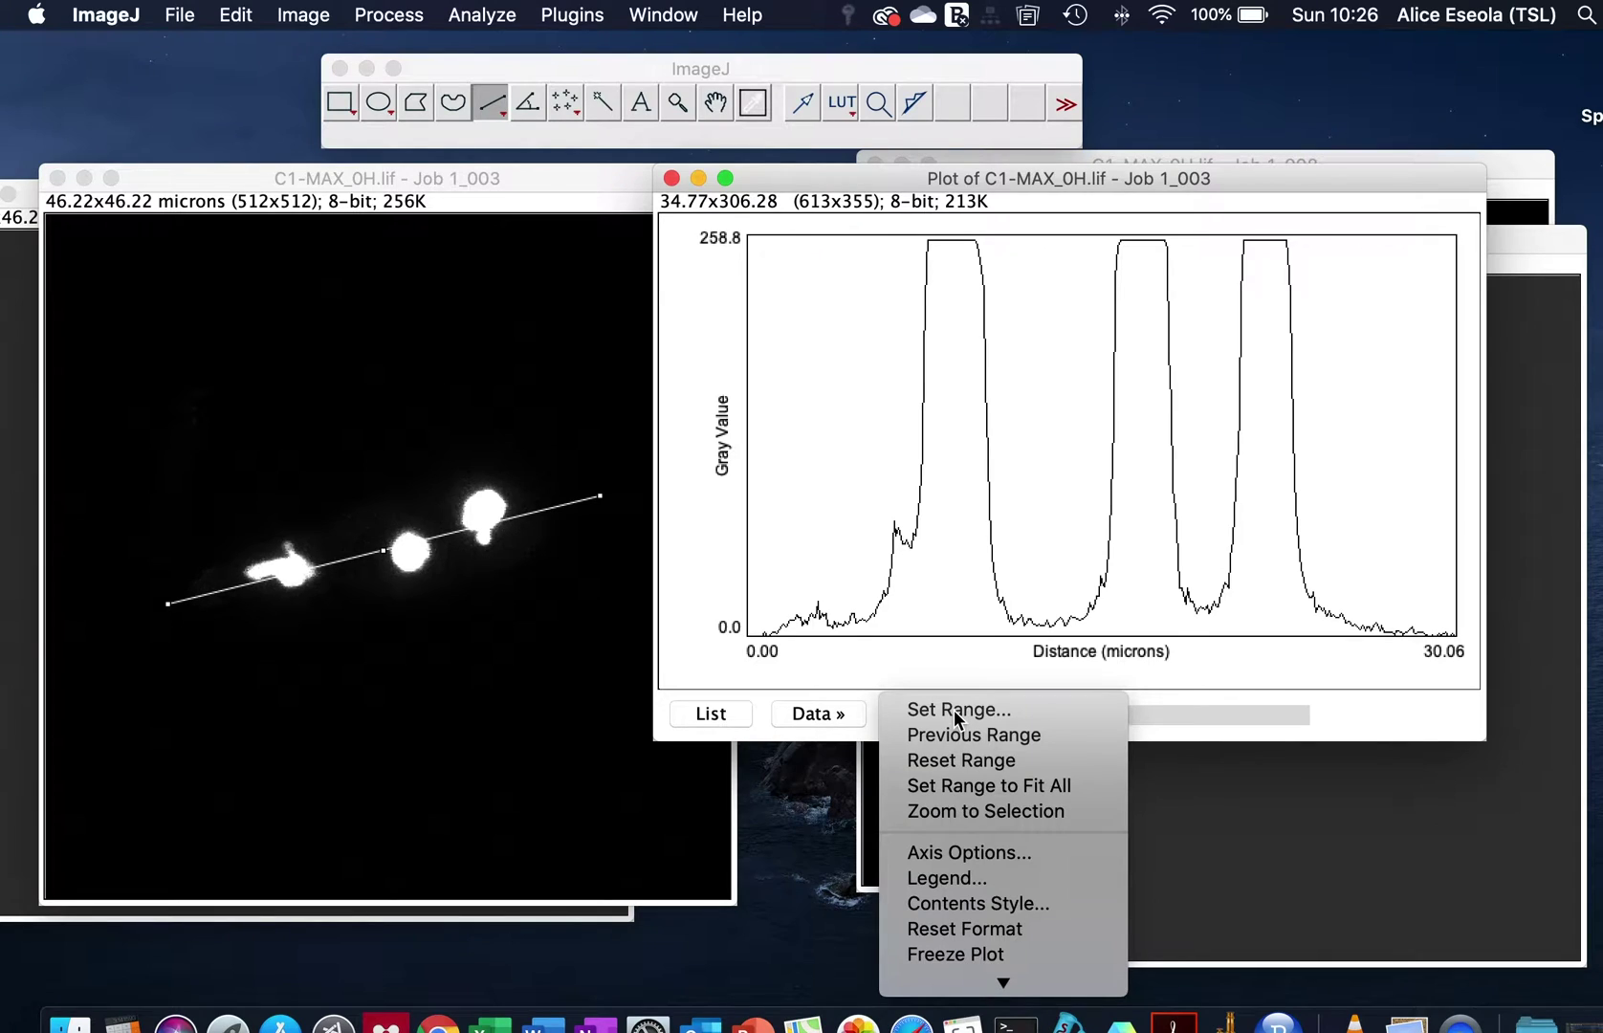
- Add a legend labelled 'nuclei intensity' to the profile plot
left_click(943, 878)
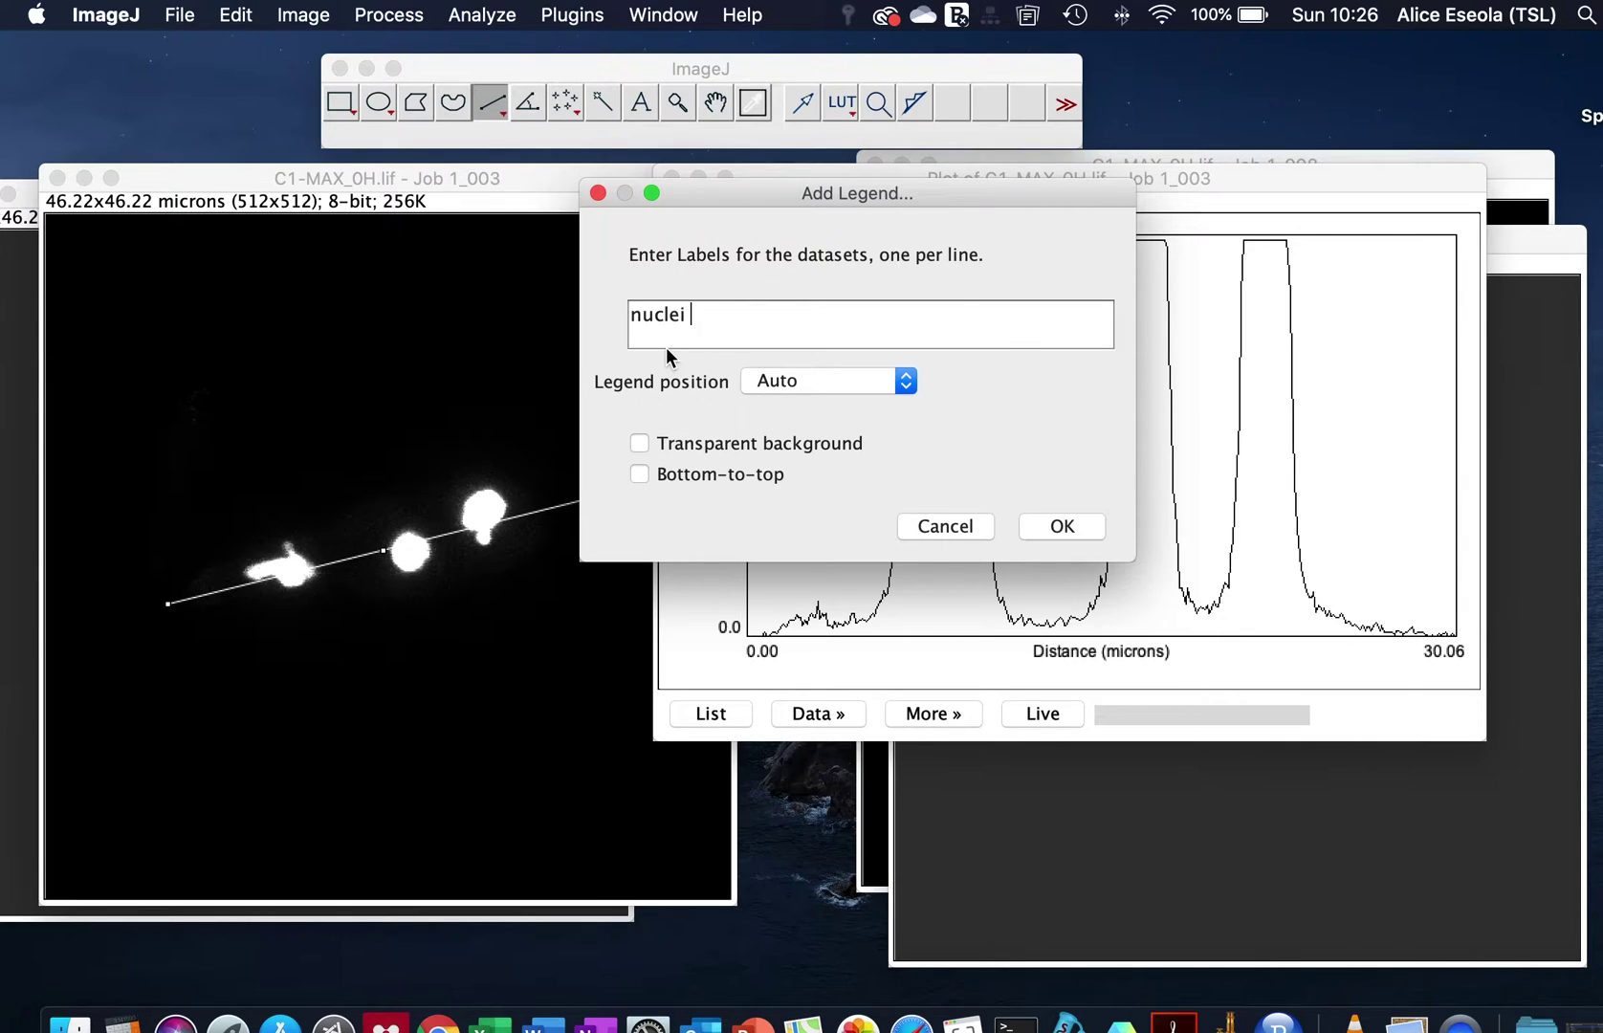
type("ntensity")
left_click(1044, 525)
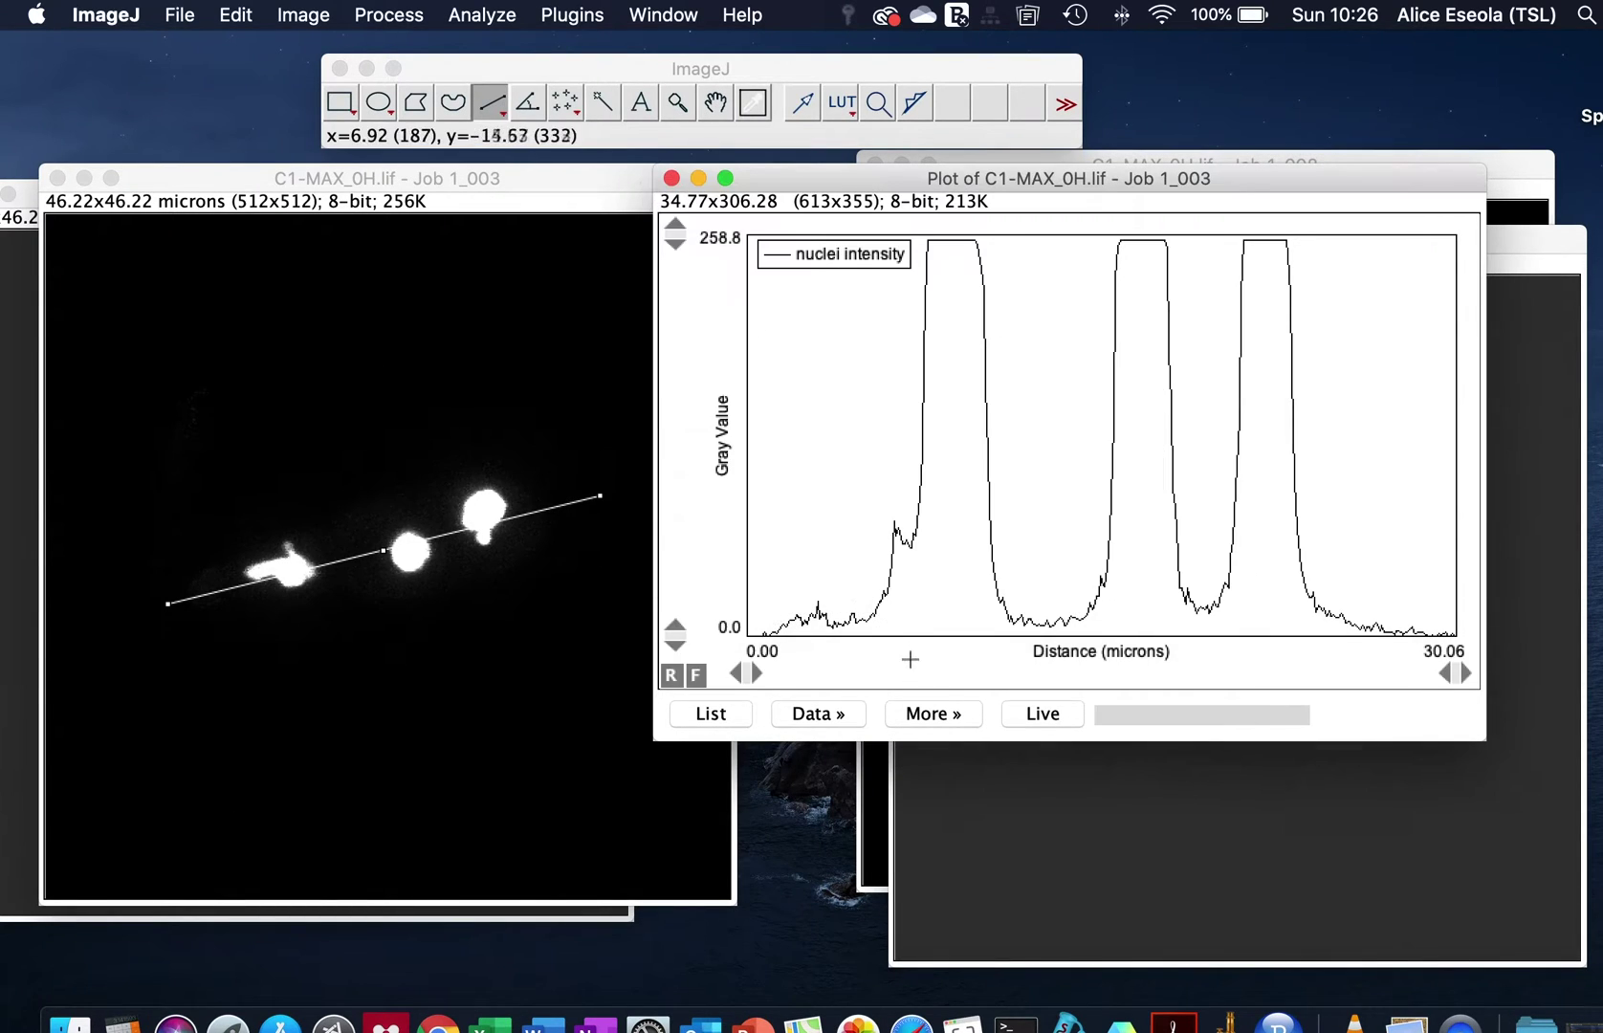
- In Axis Options, set Number Font Size 16, Label Font Size 18 and Bold Labels
left_click(933, 717)
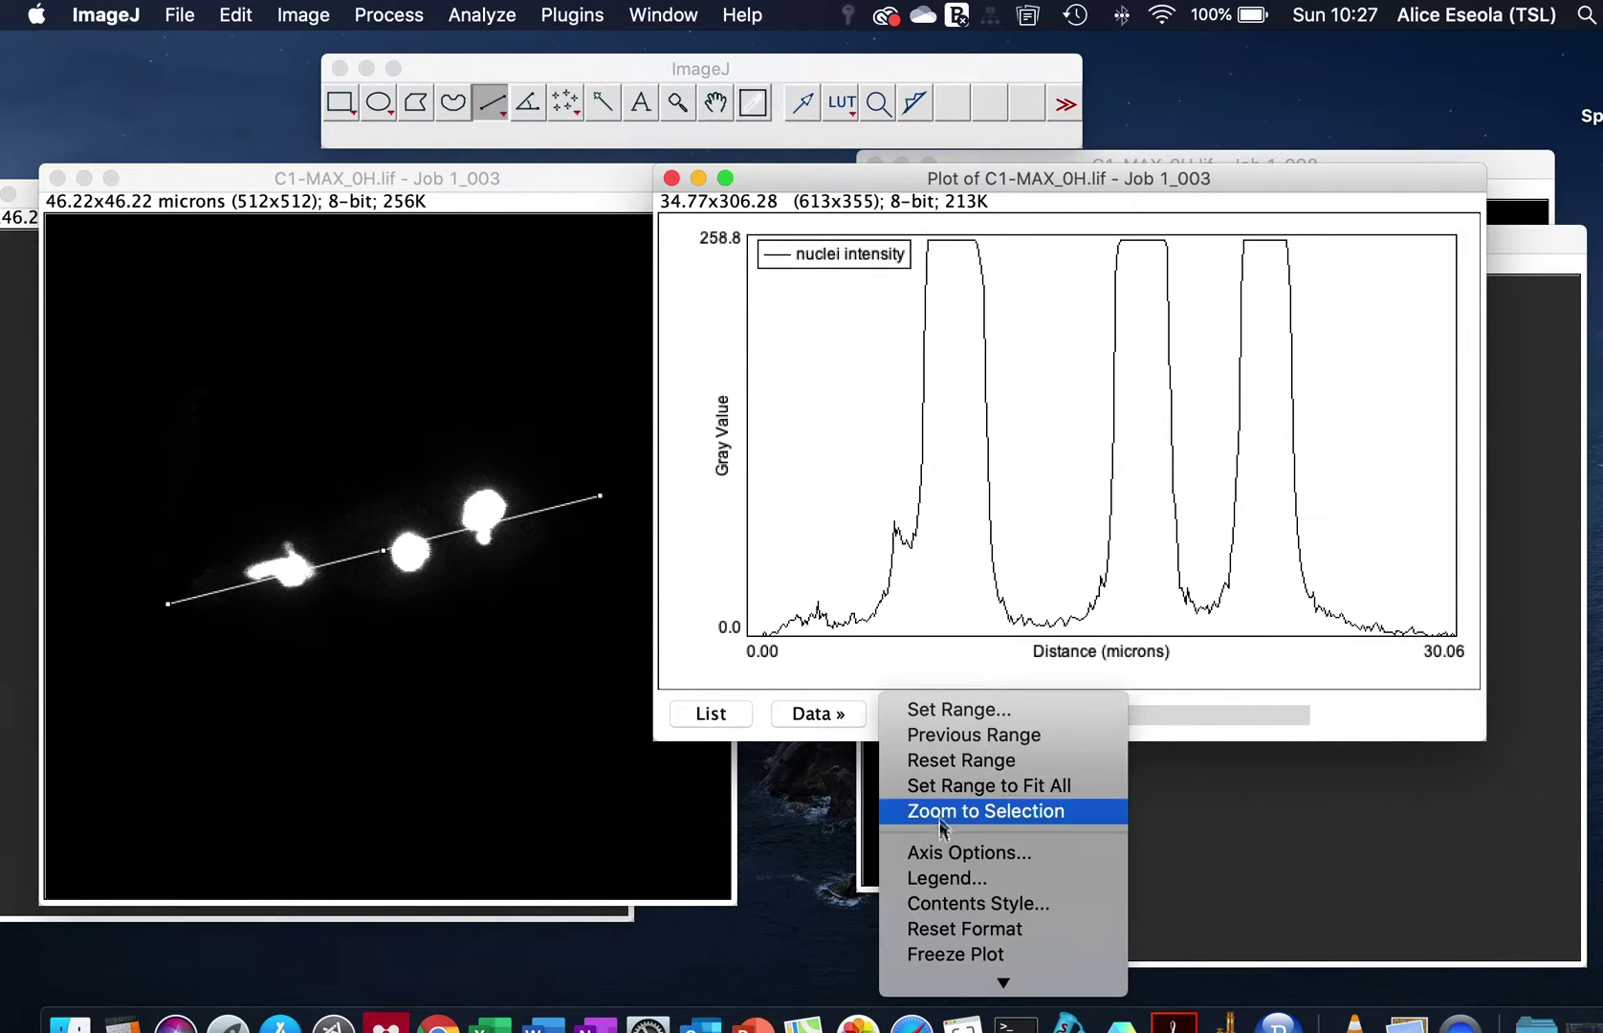
left_click(927, 853)
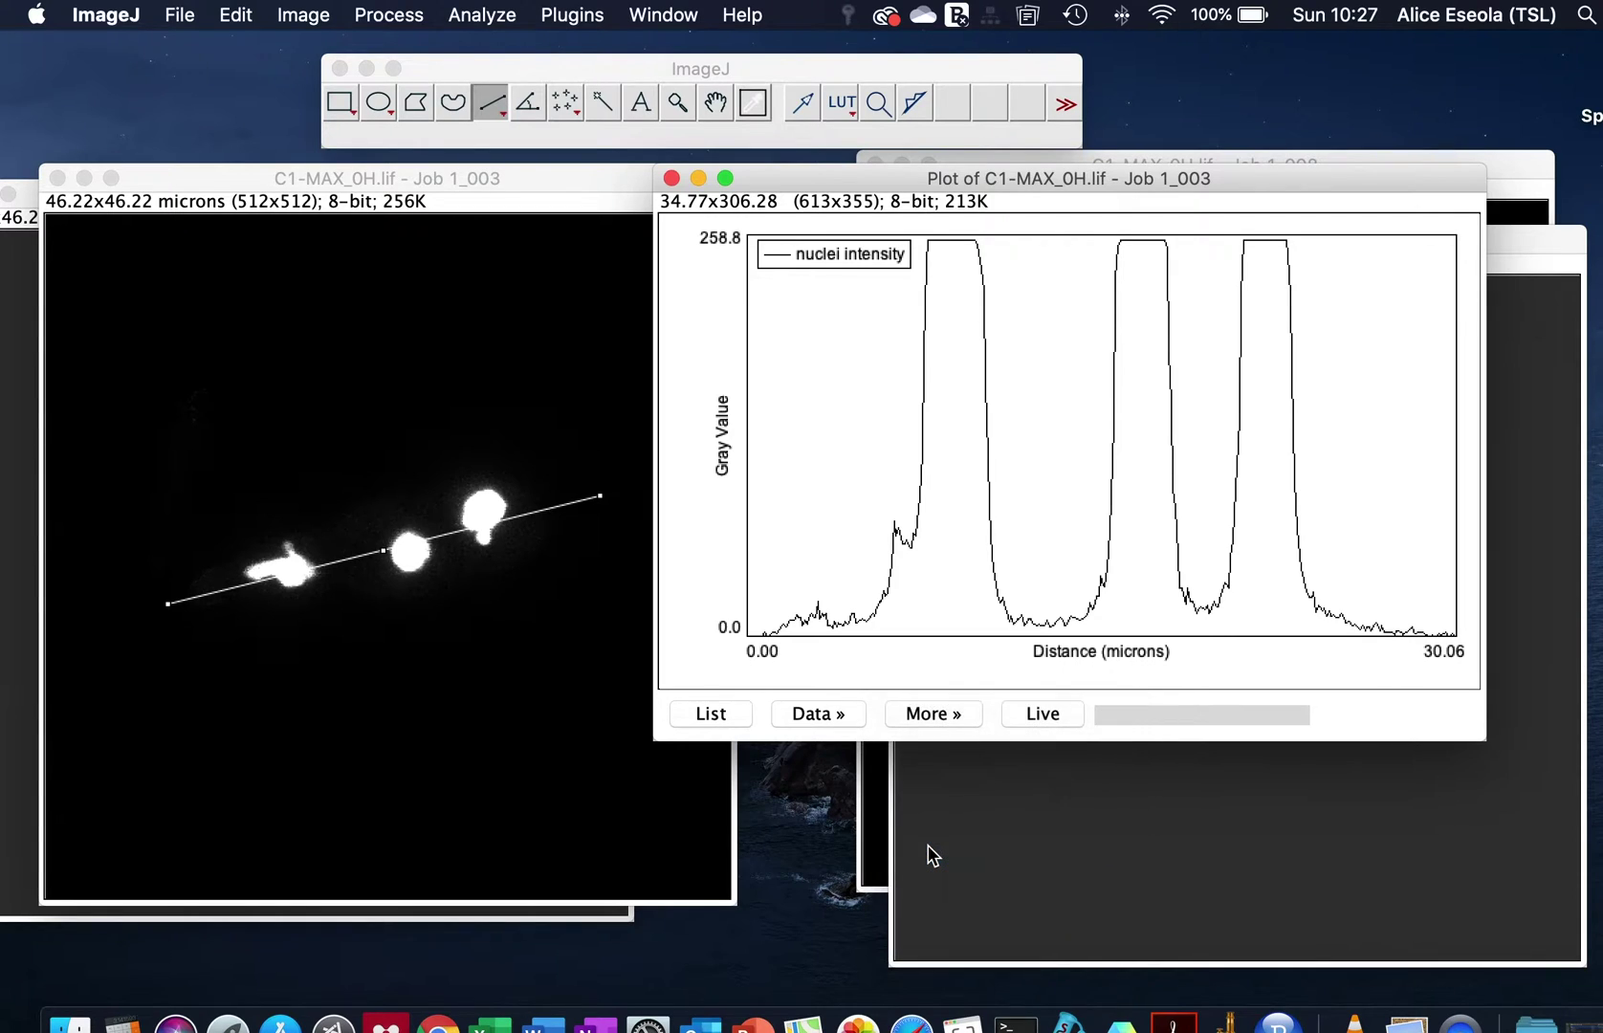
left_click(894, 417)
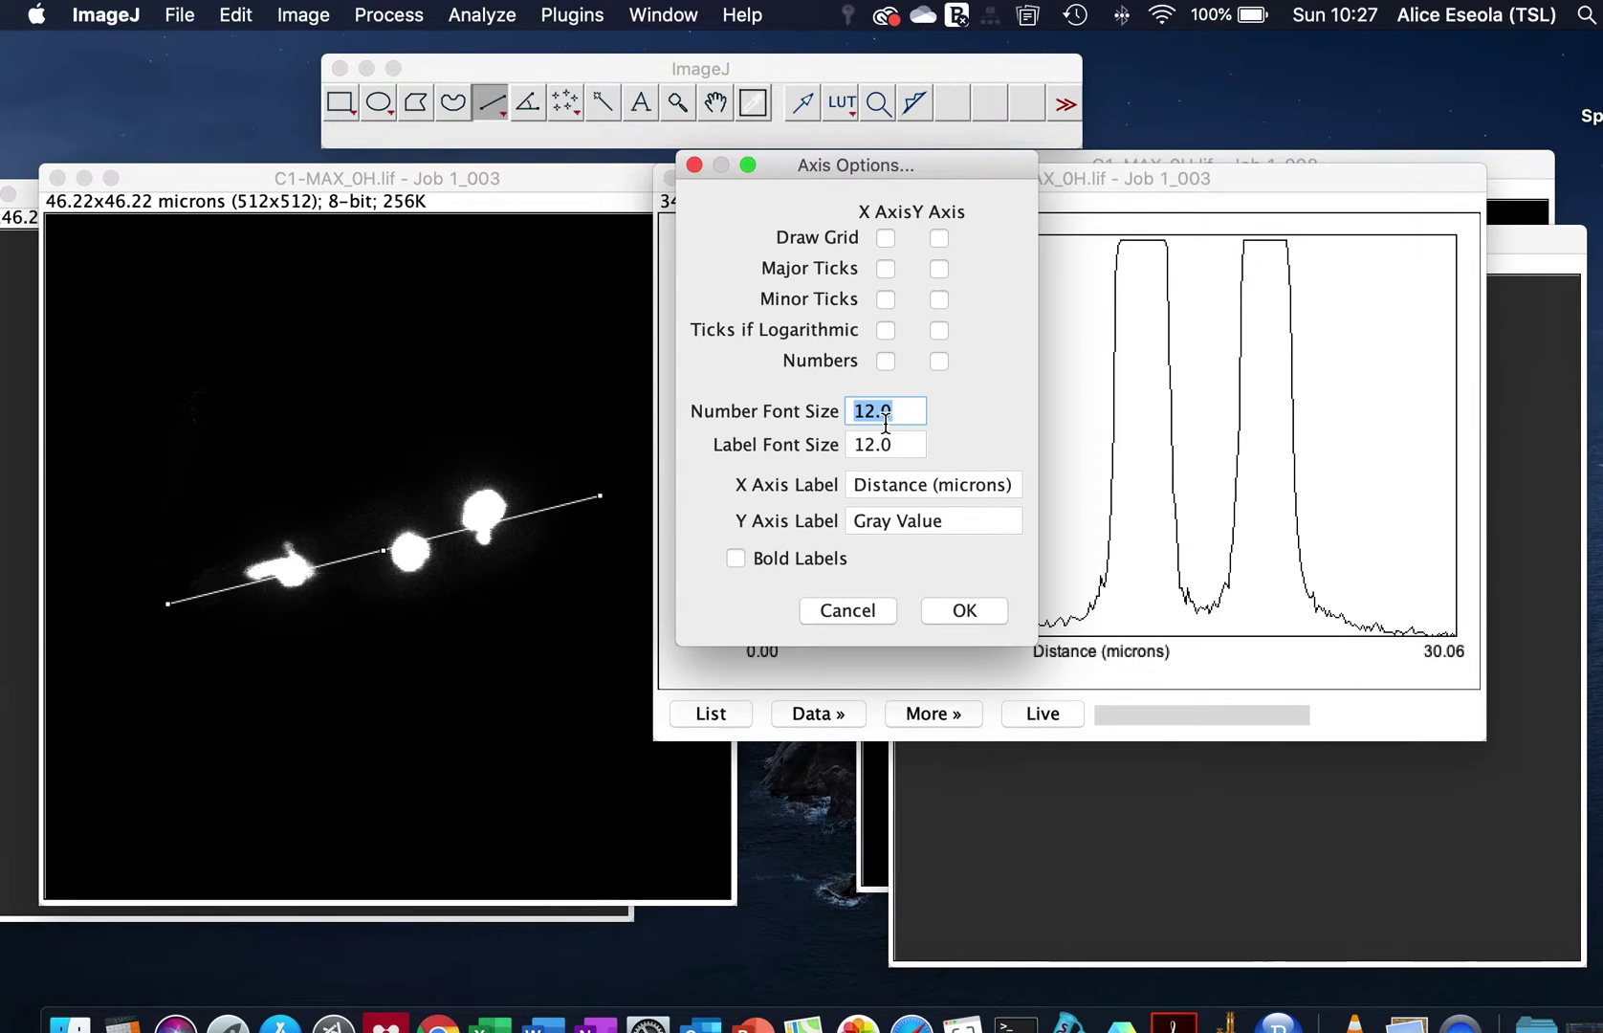
type("16")
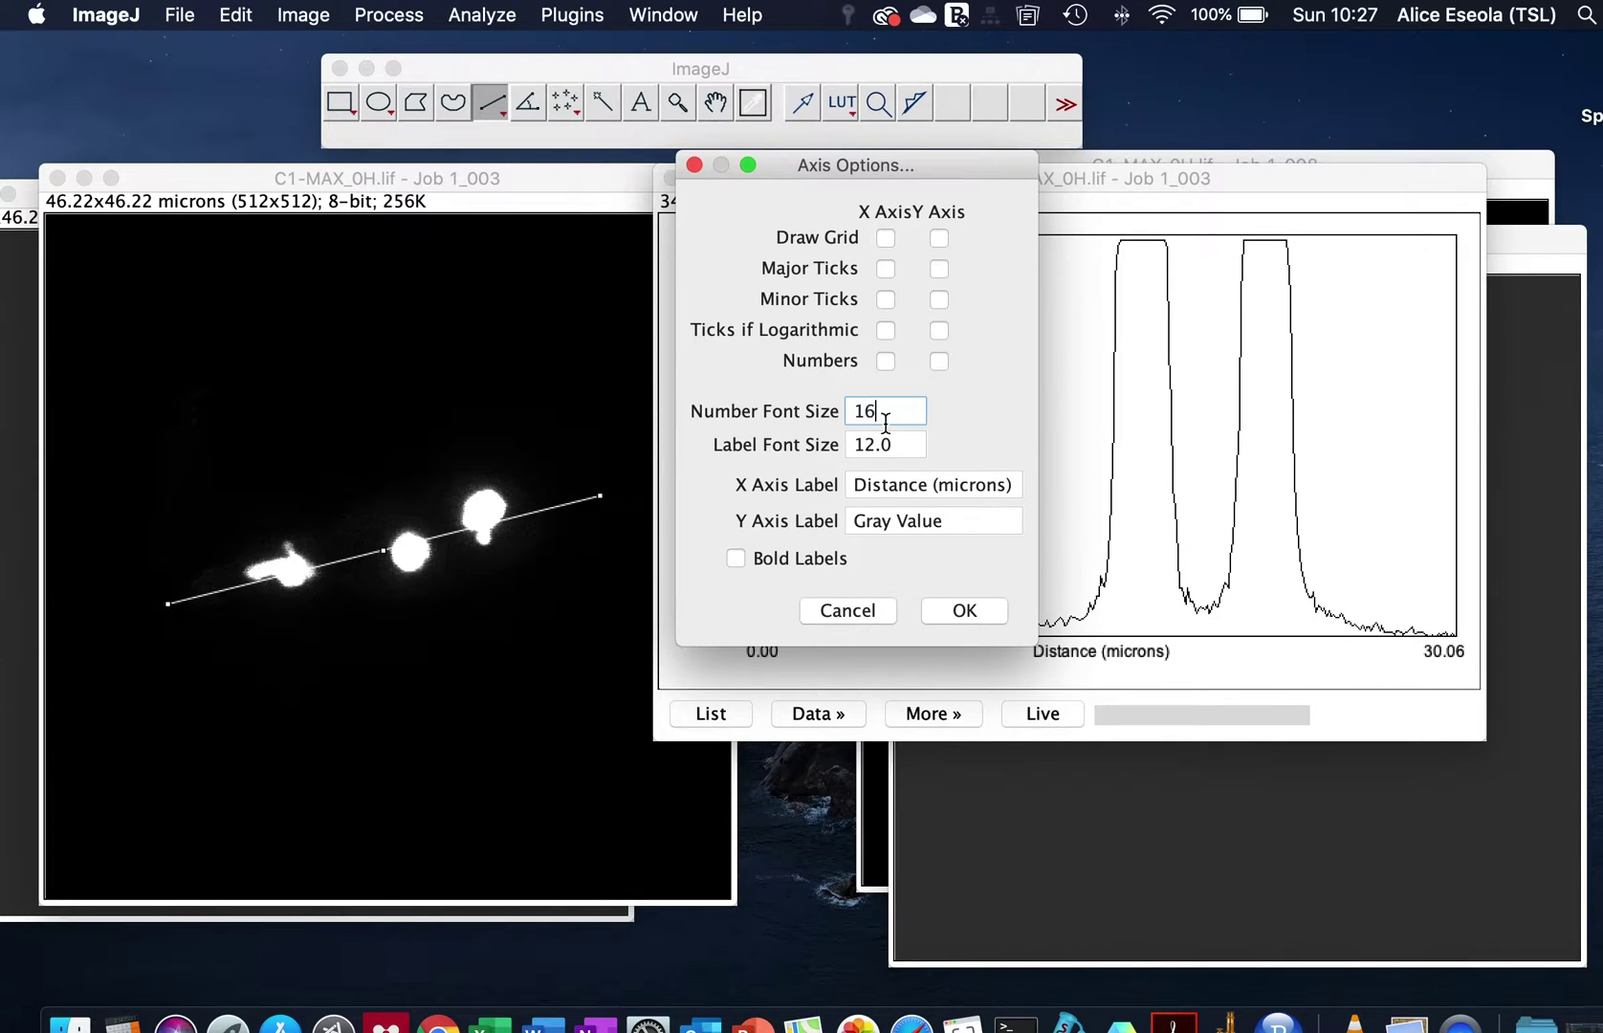
left_click(901, 442)
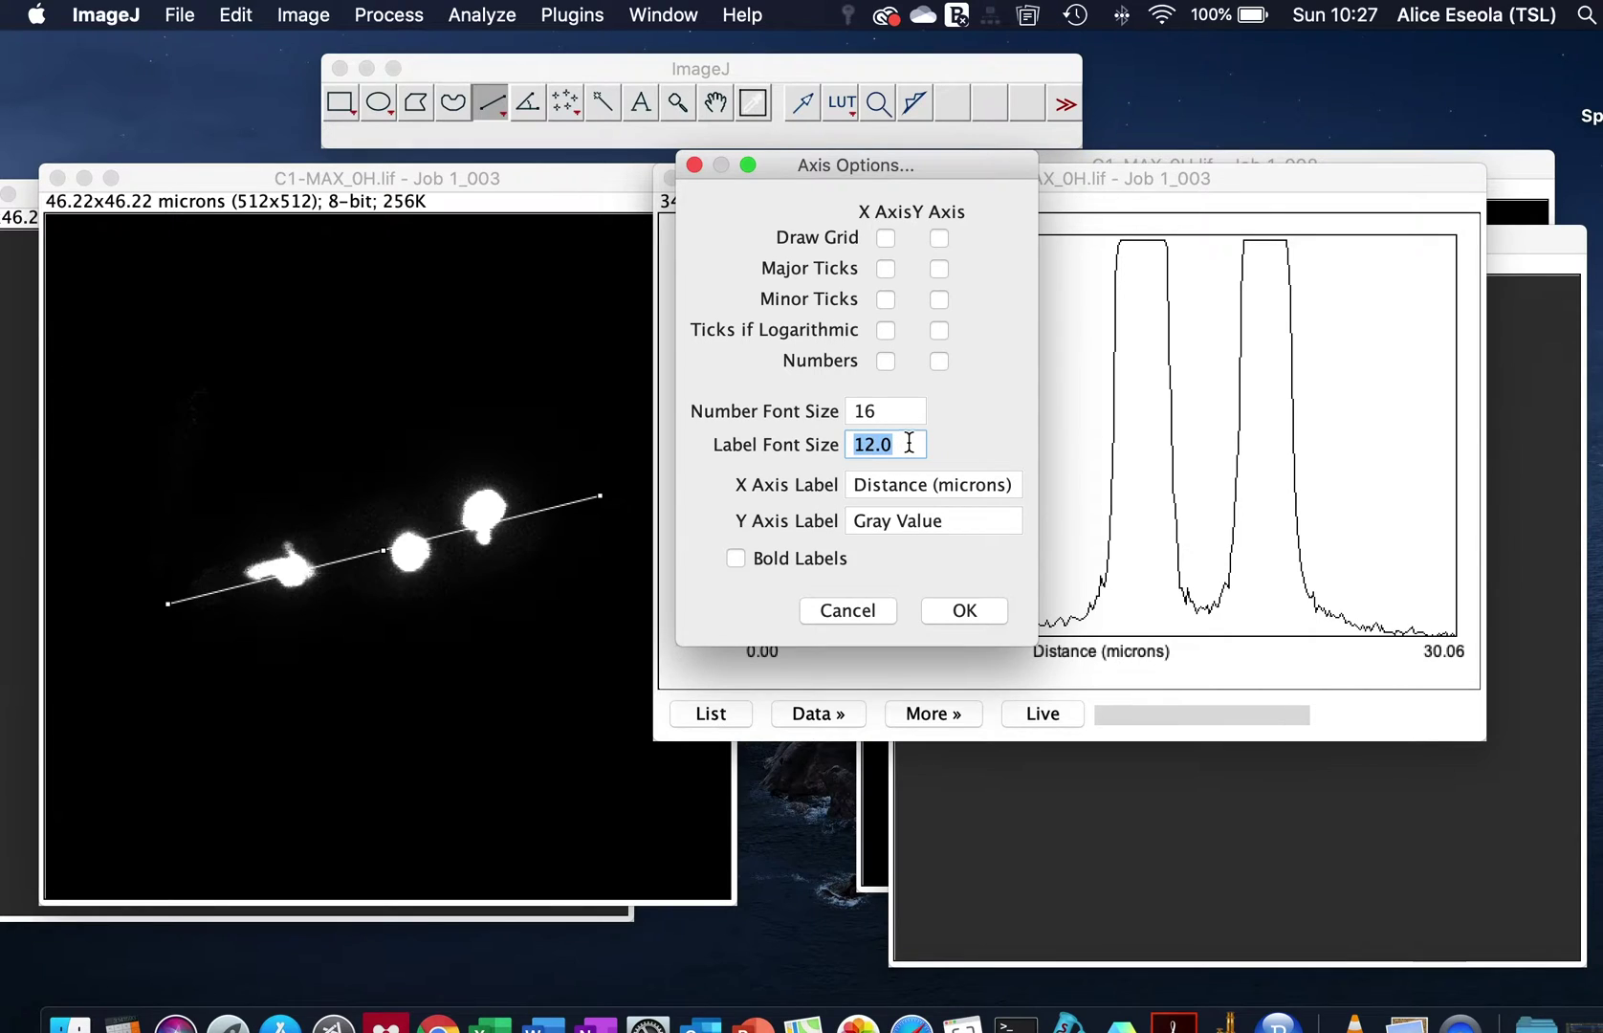
type("16")
left_click(733, 560)
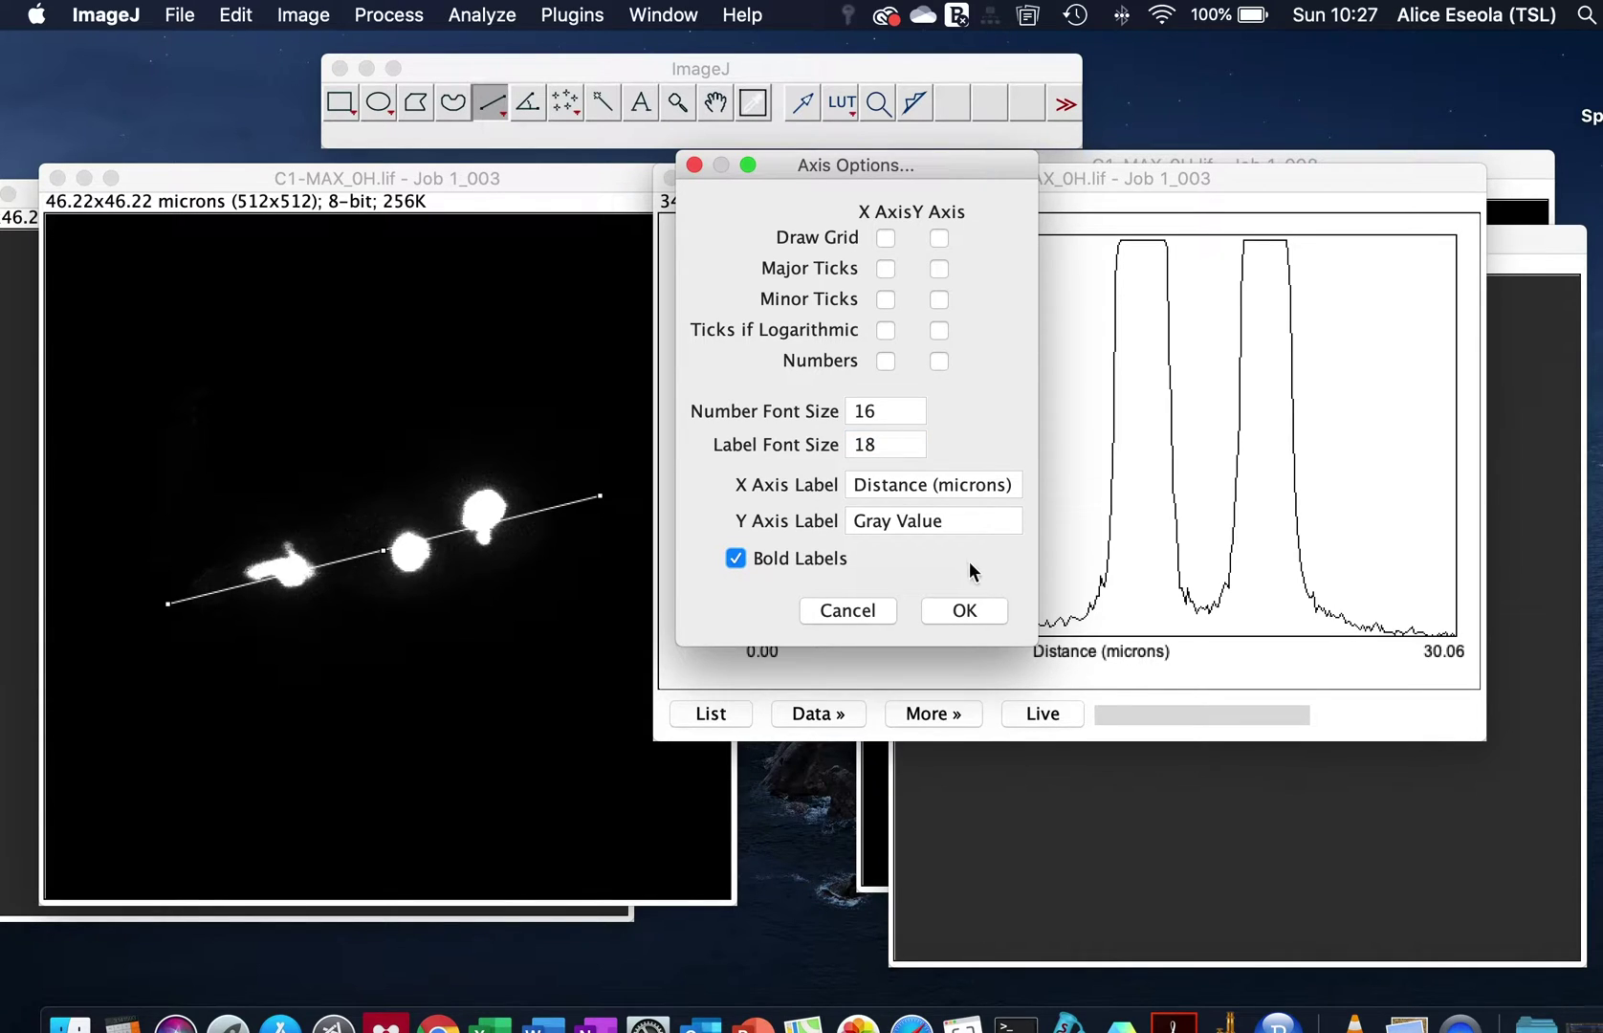
left_click(964, 612)
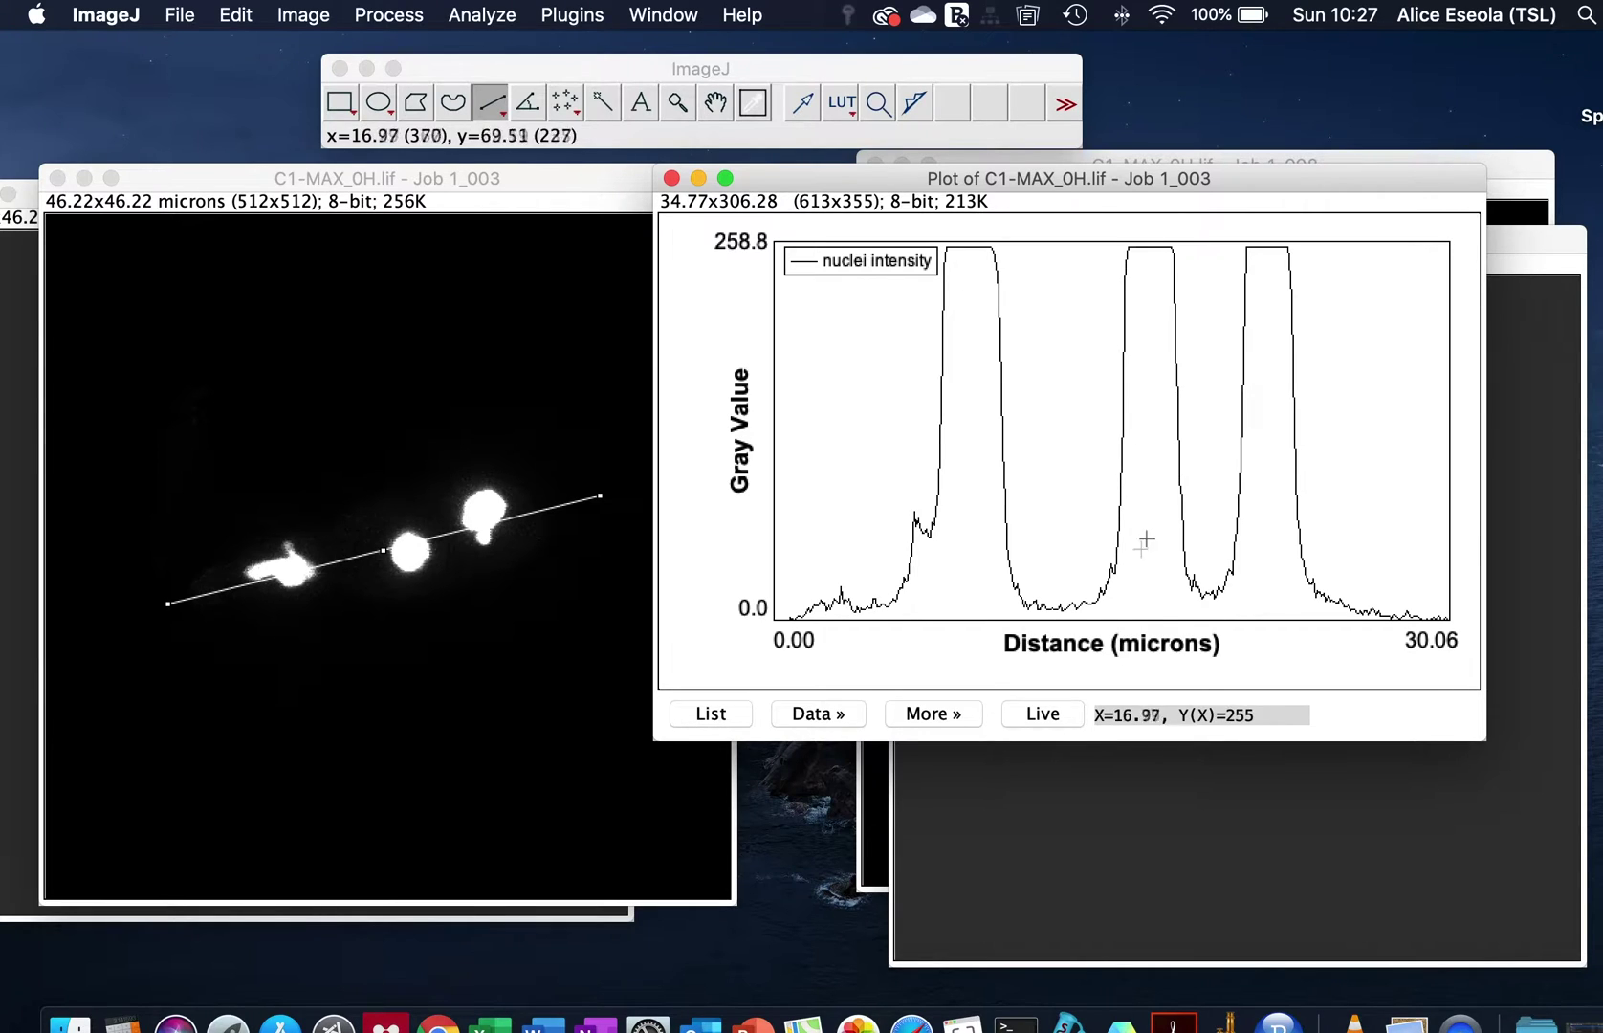
left_click(967, 709)
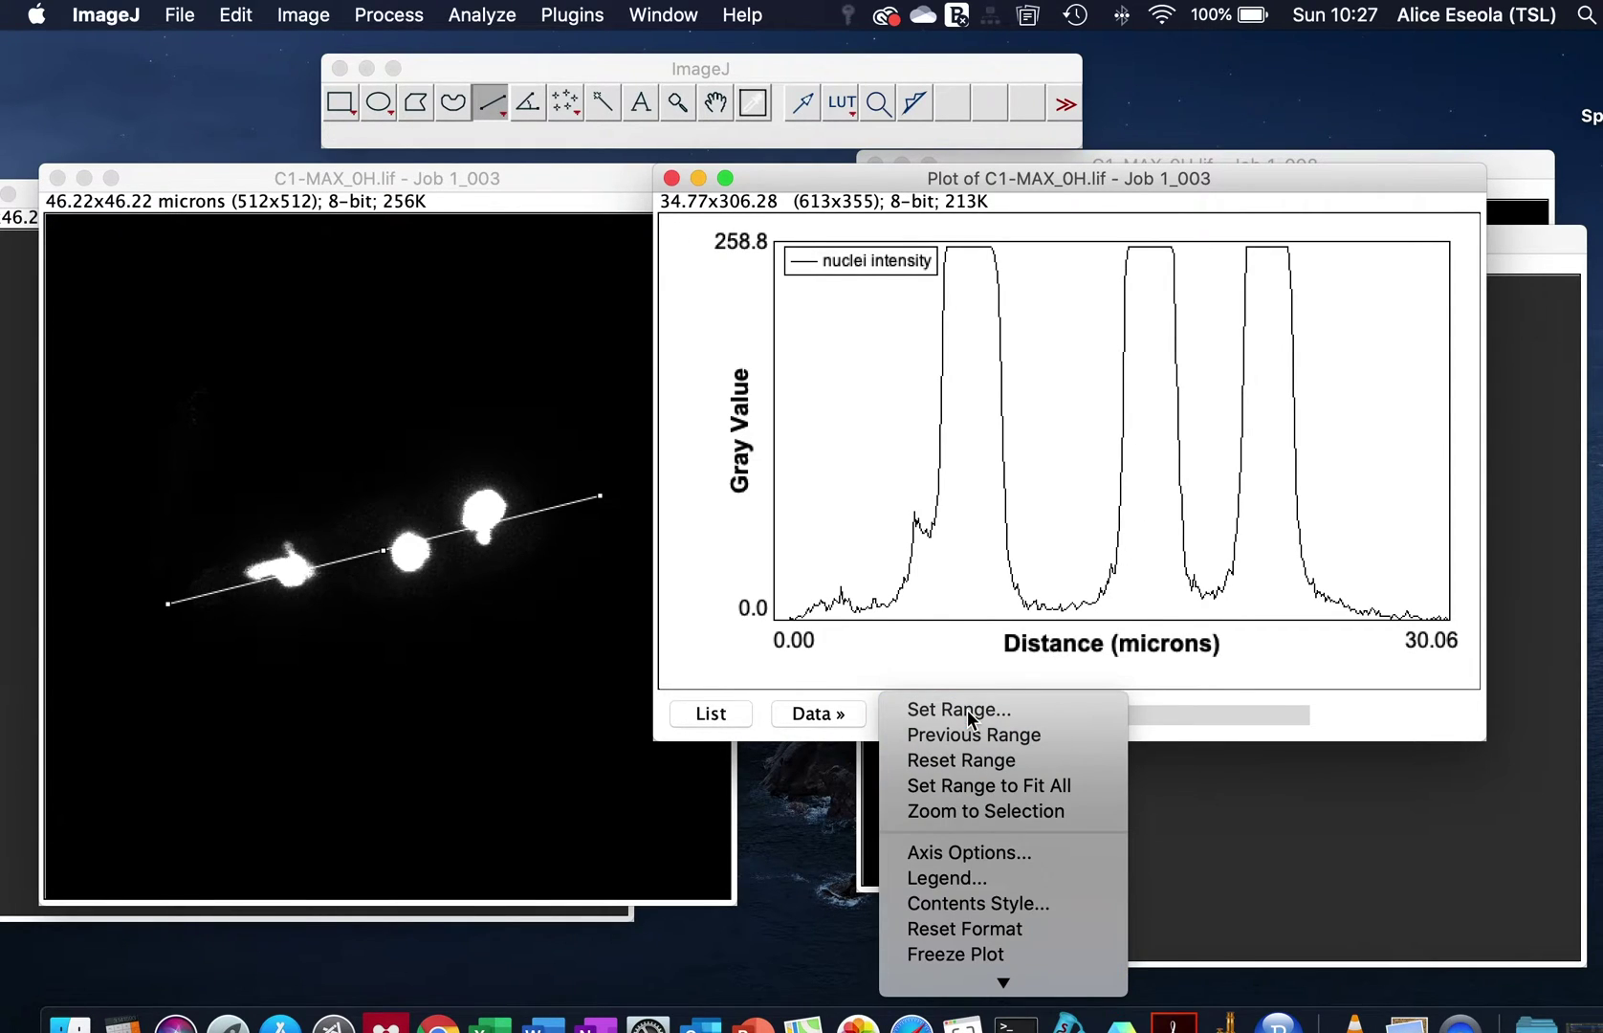
- In Contents Style, set the profile curve's line width to 4
left_click(904, 903)
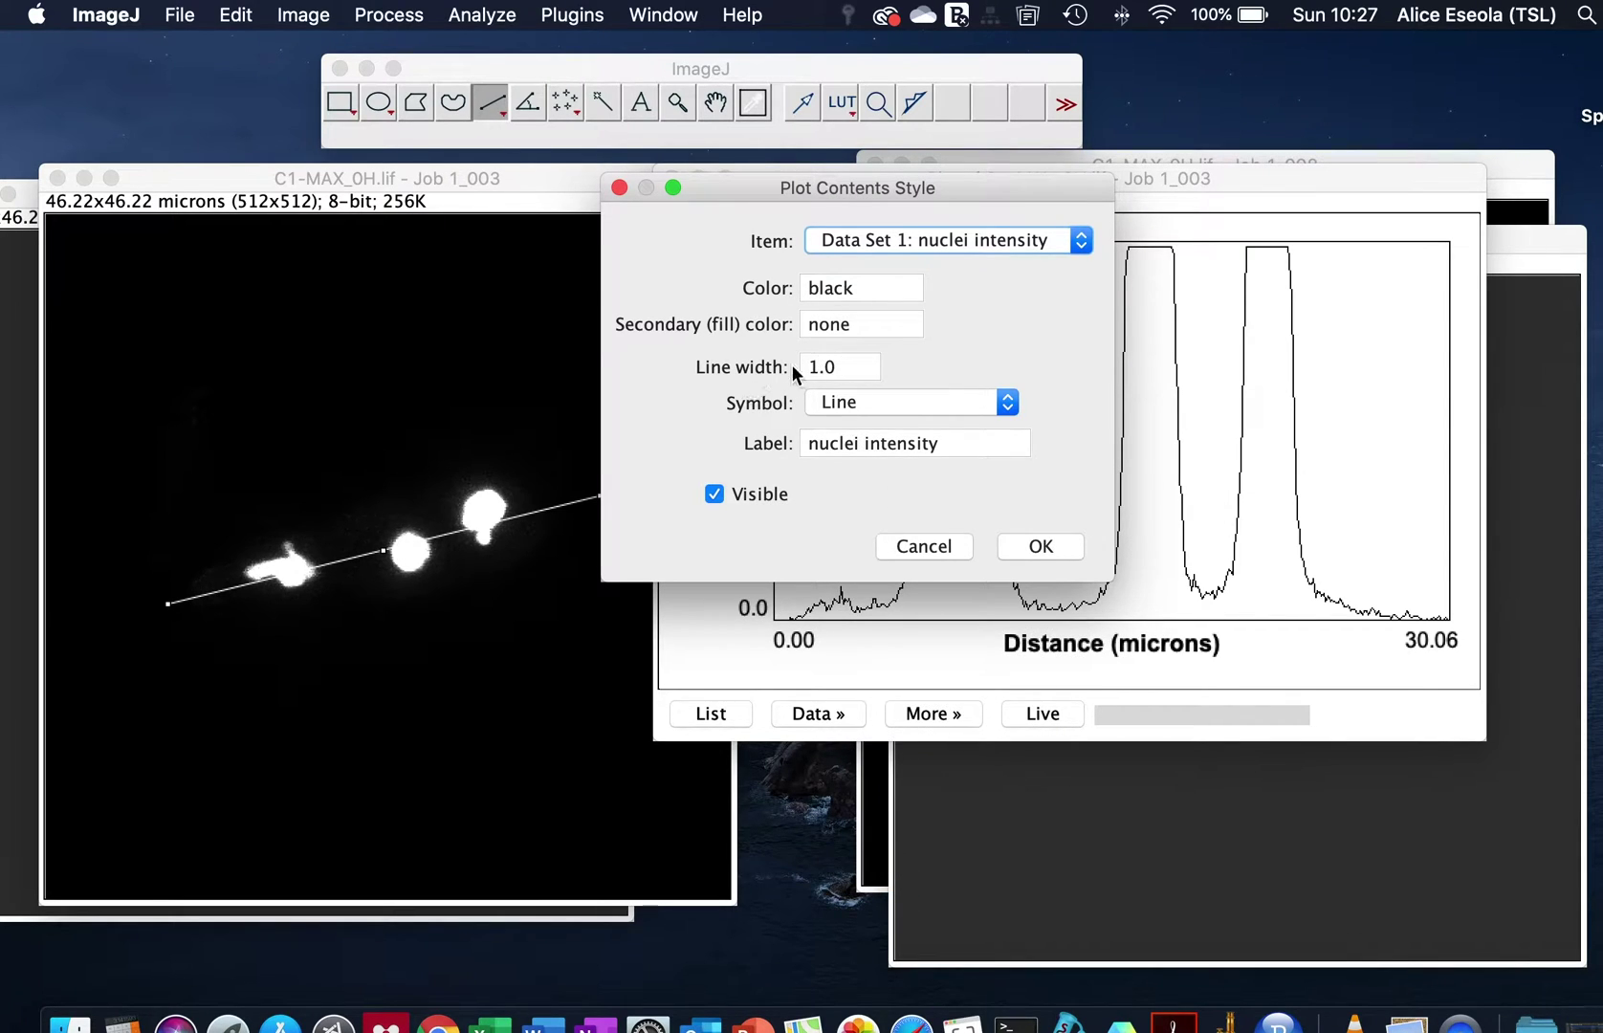
left_click(848, 366)
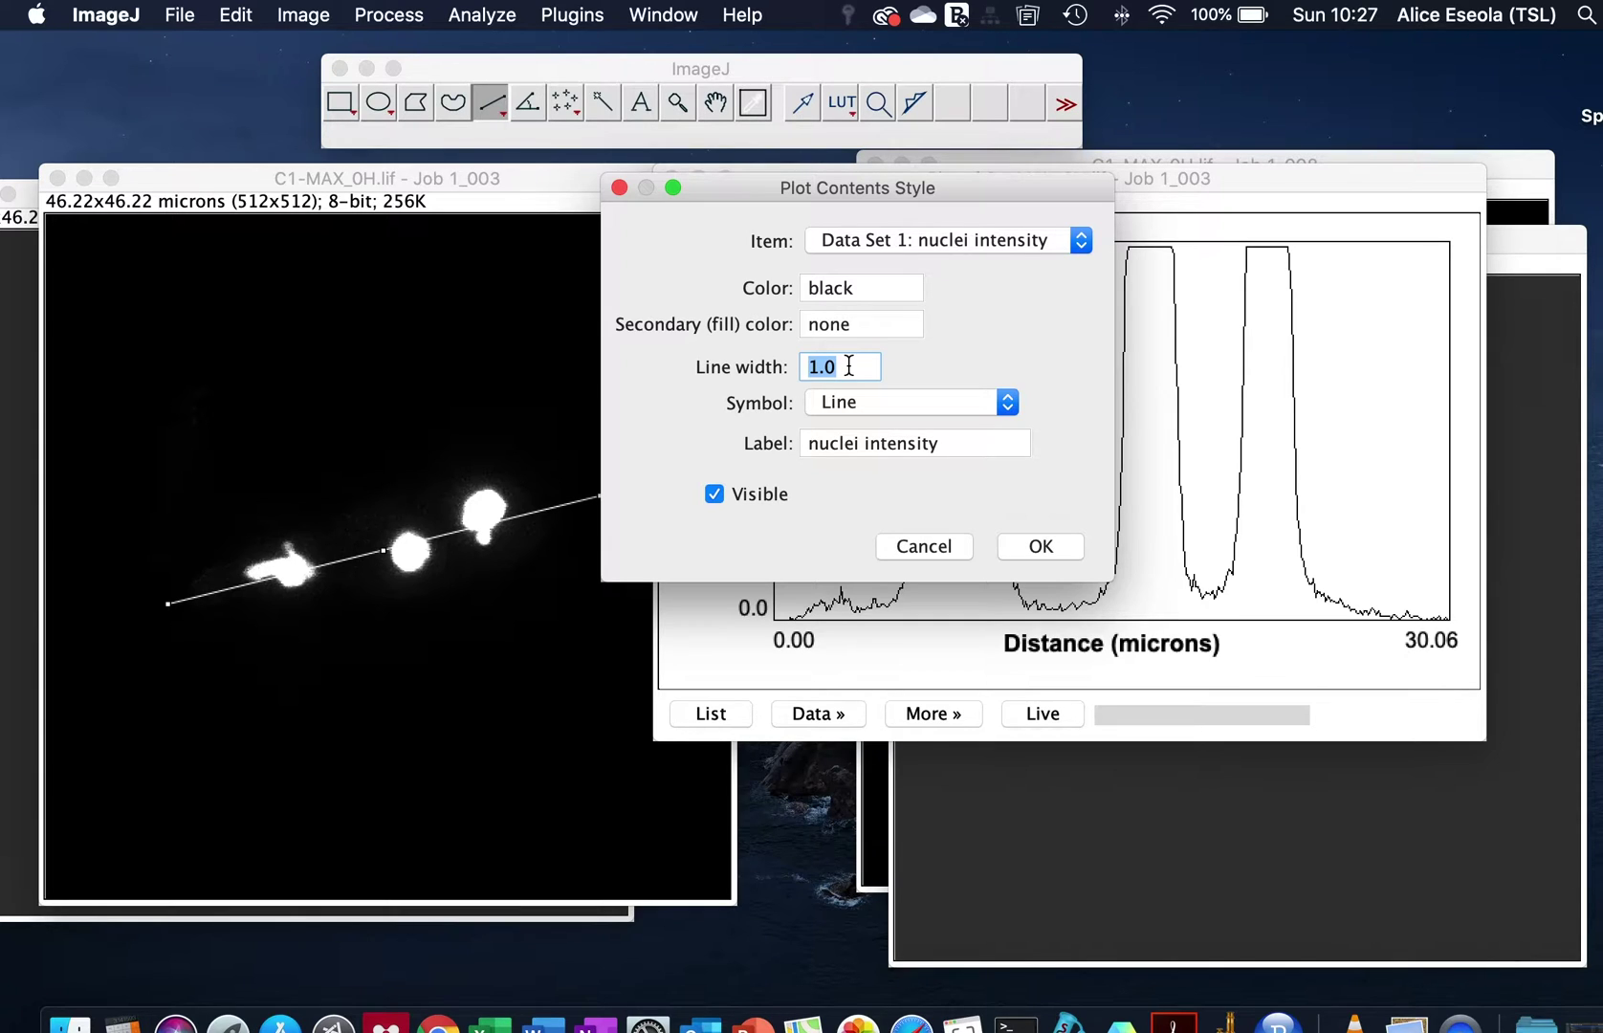
left_click_drag(925, 188, 640, 188)
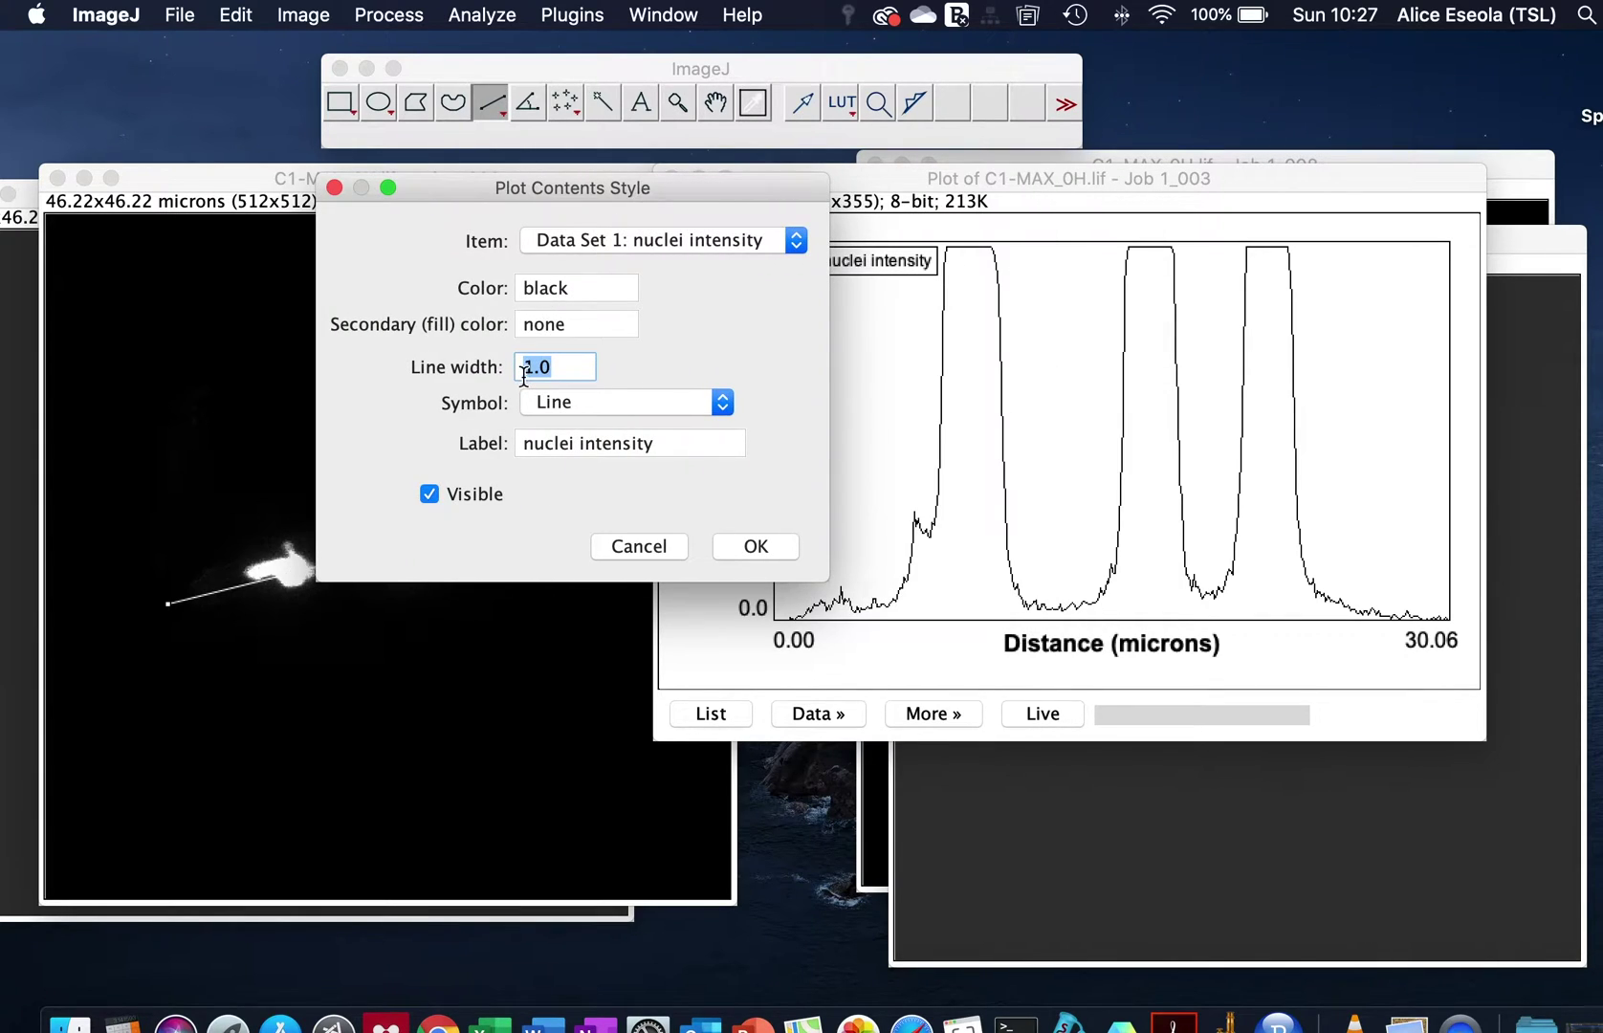
type("2")
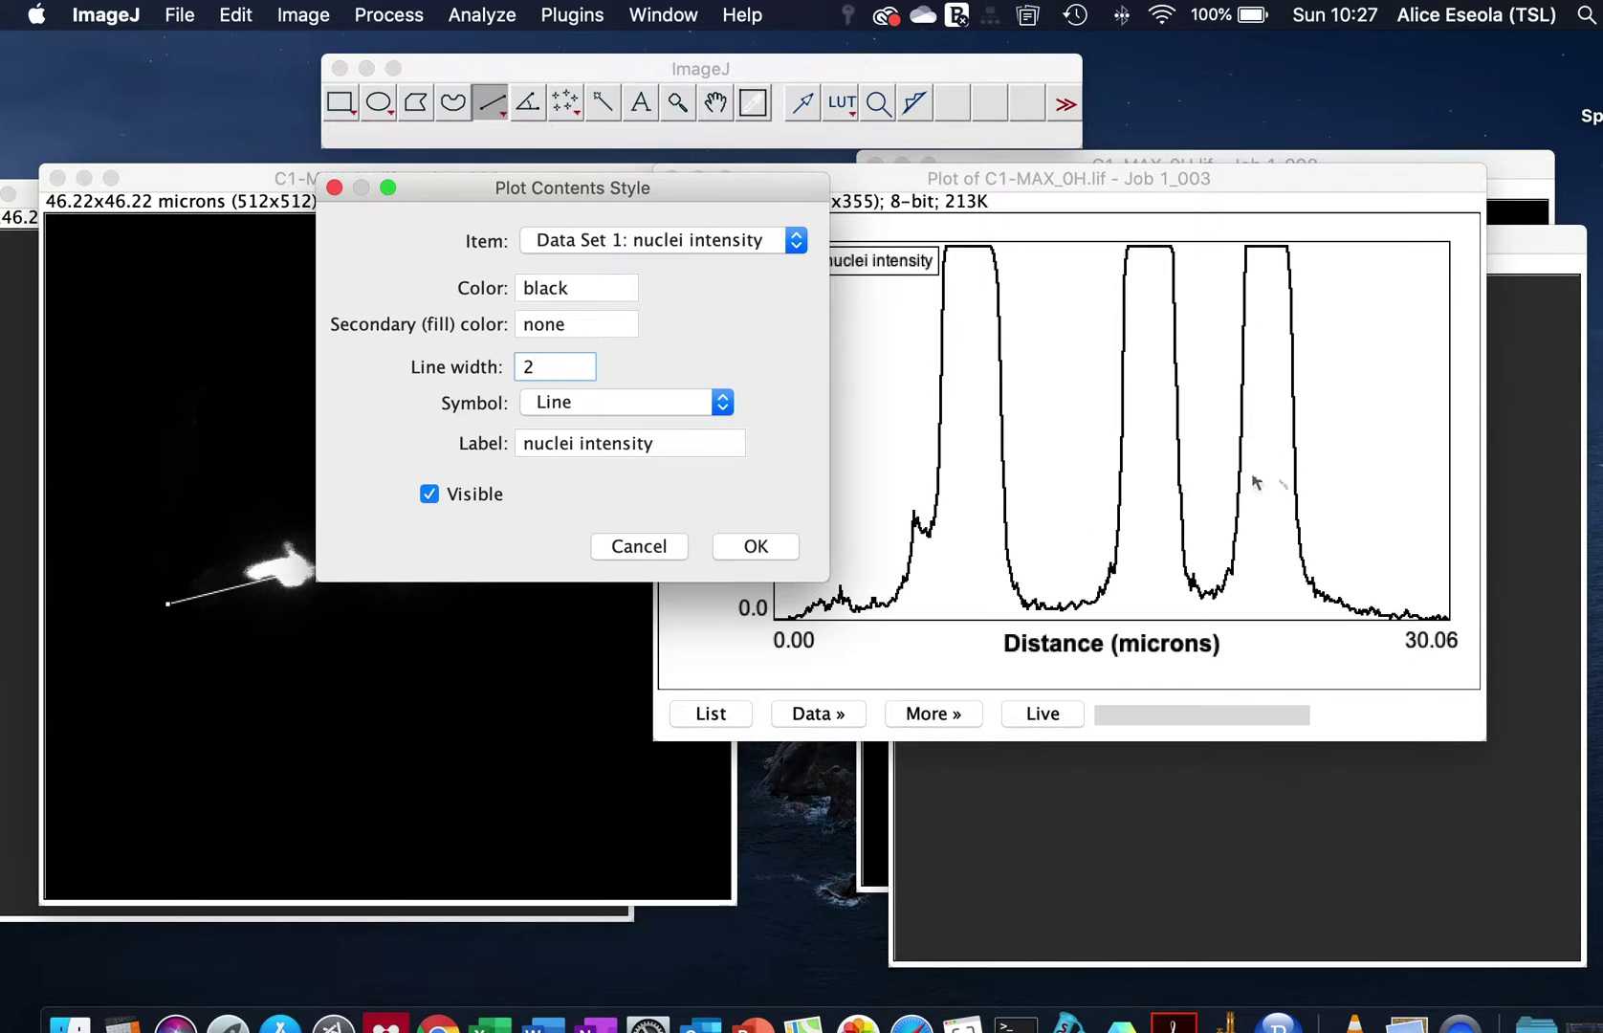
left_click_drag(538, 367, 520, 367)
type("3")
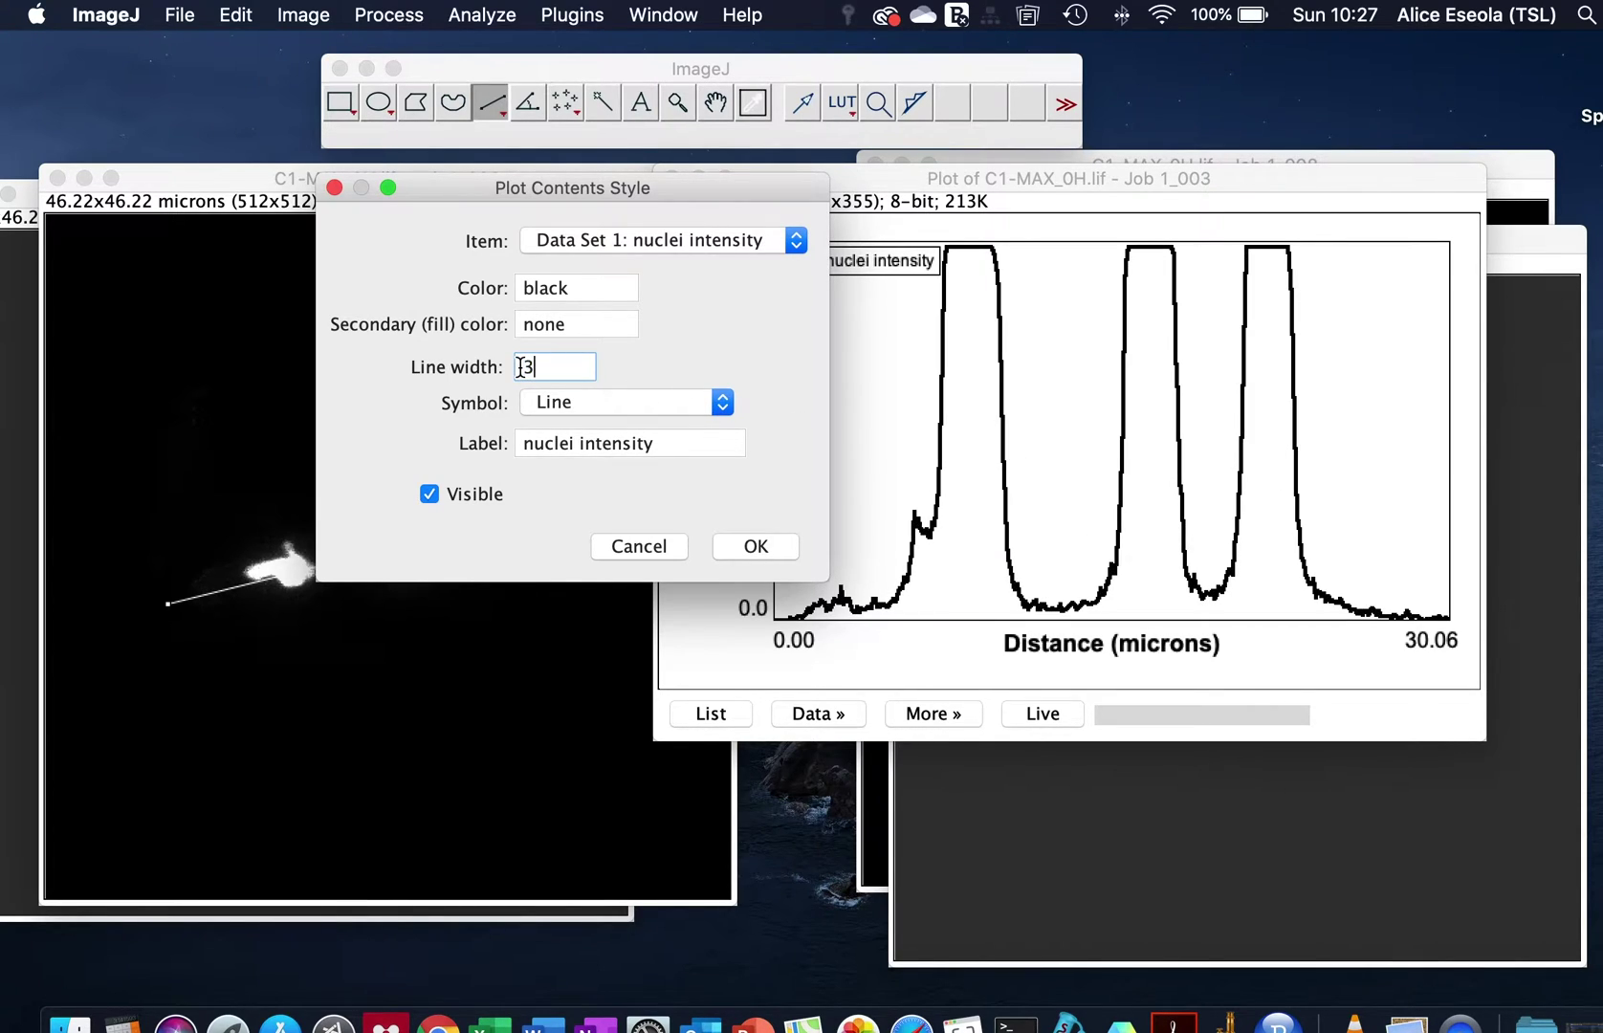
left_click_drag(542, 369, 520, 369)
type("10")
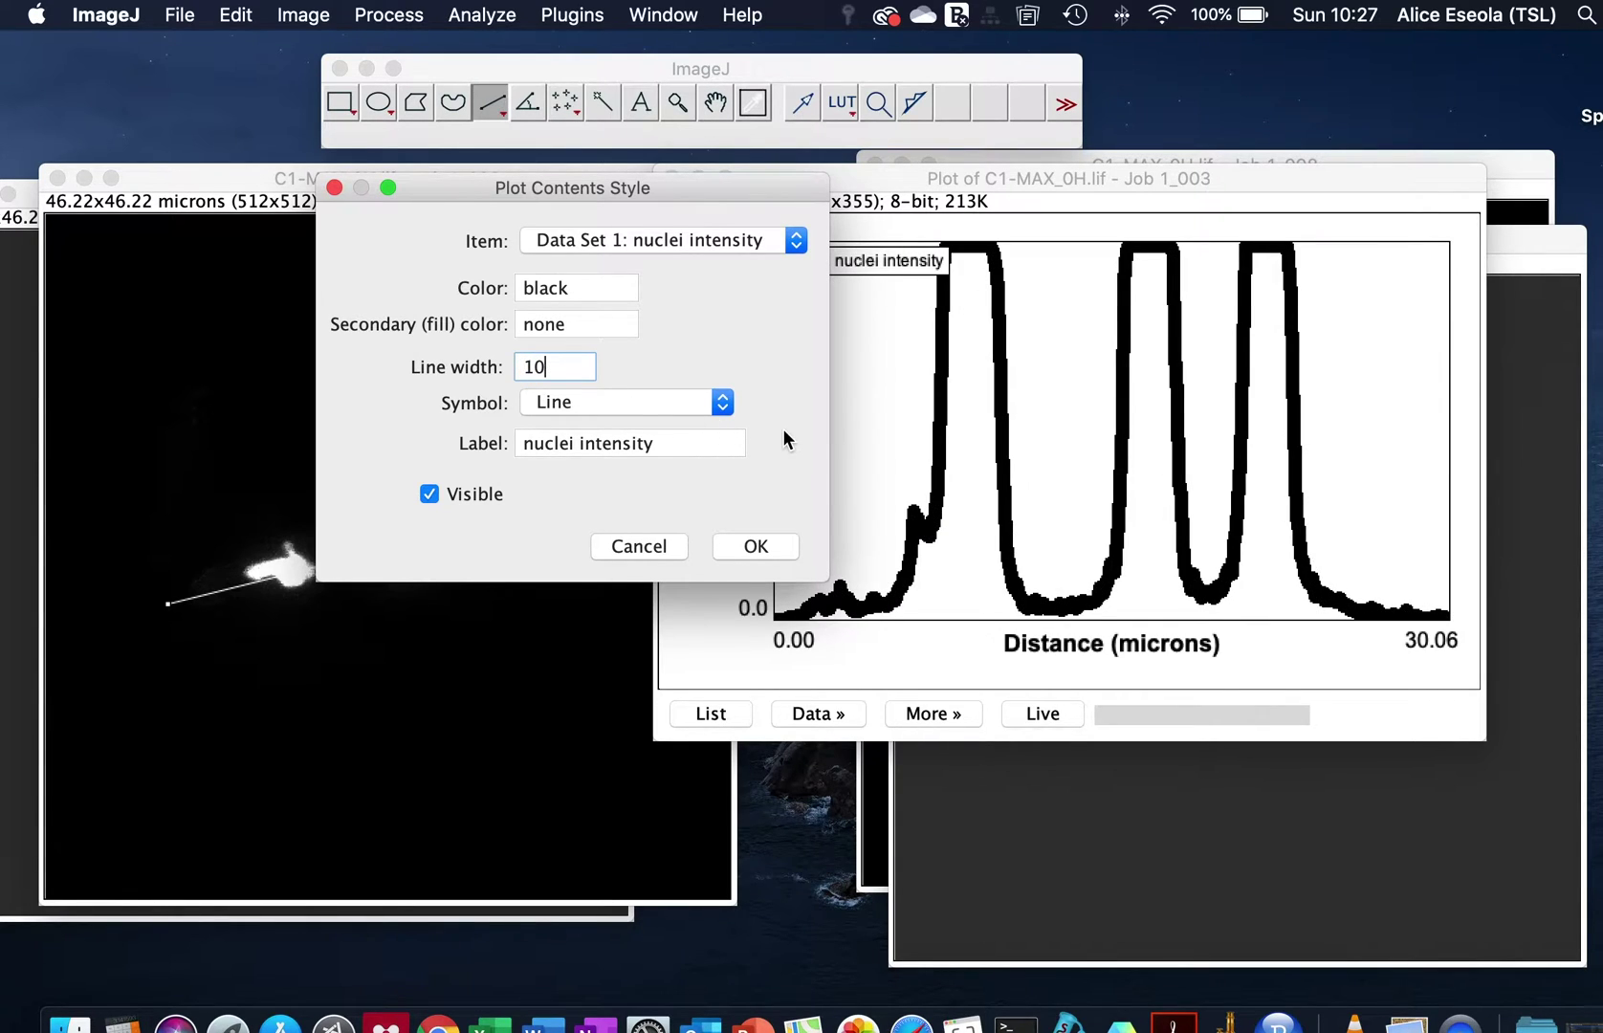
key("BackSpace")
key("BackSpace")
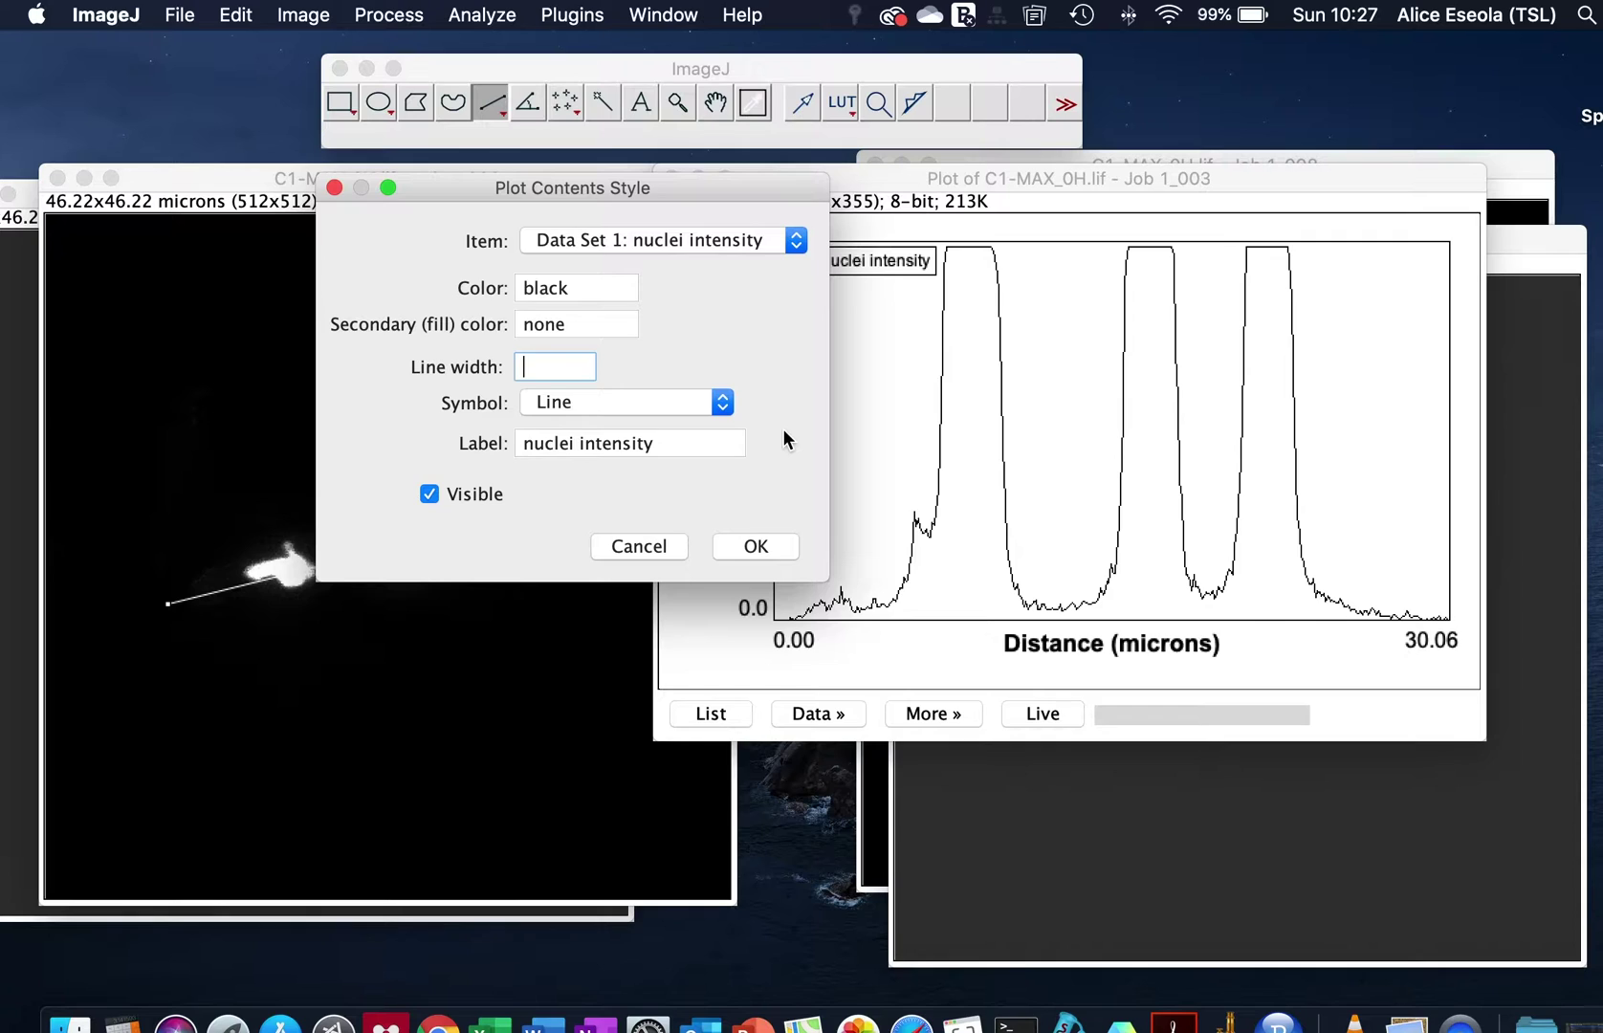
type("4")
key("Tab")
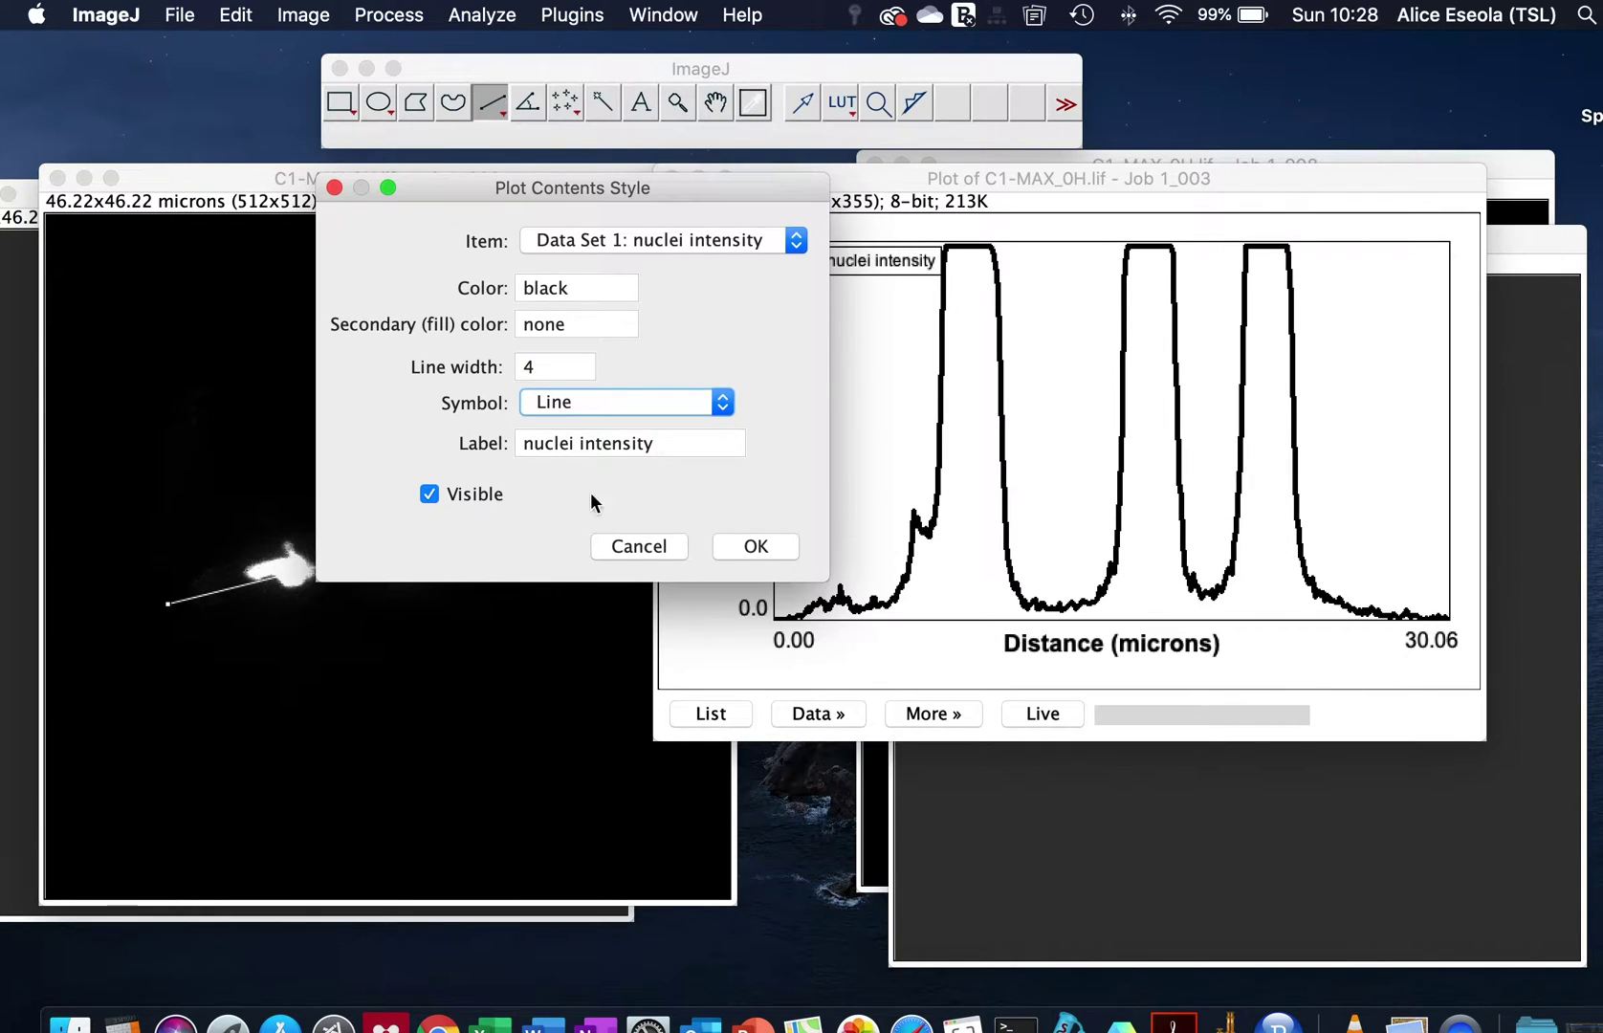
- Capitalise the curve label to 'Nuclei intensity' and apply the style changes
key("Tab")
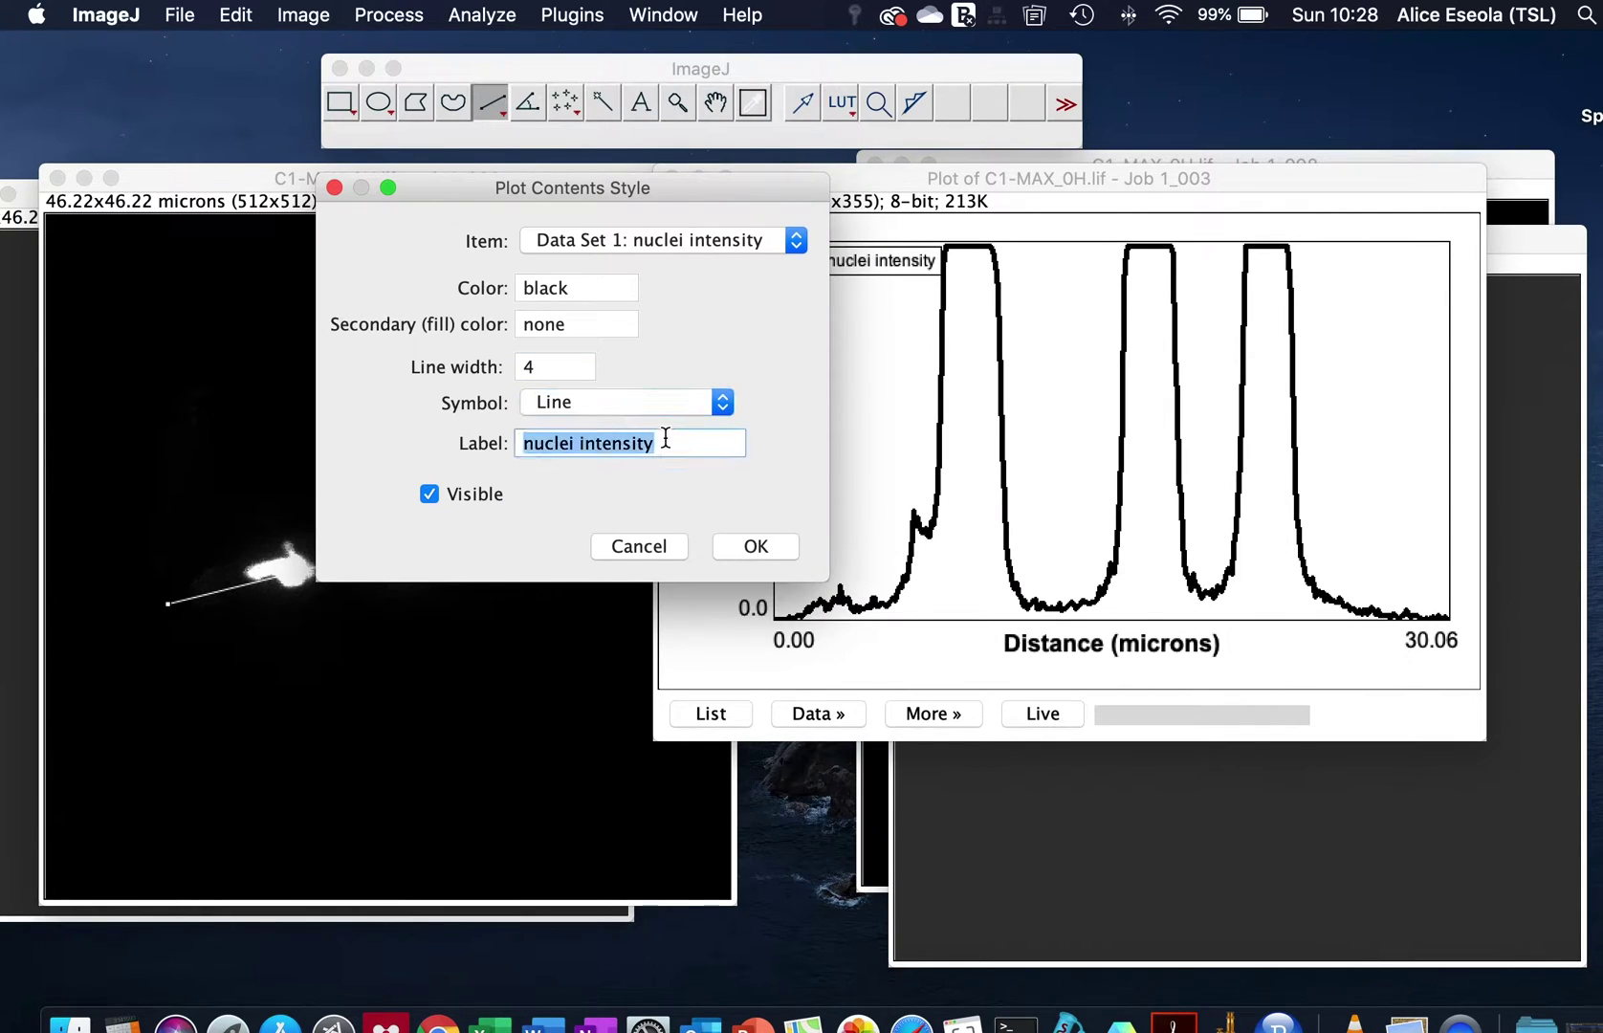
left_click(531, 447)
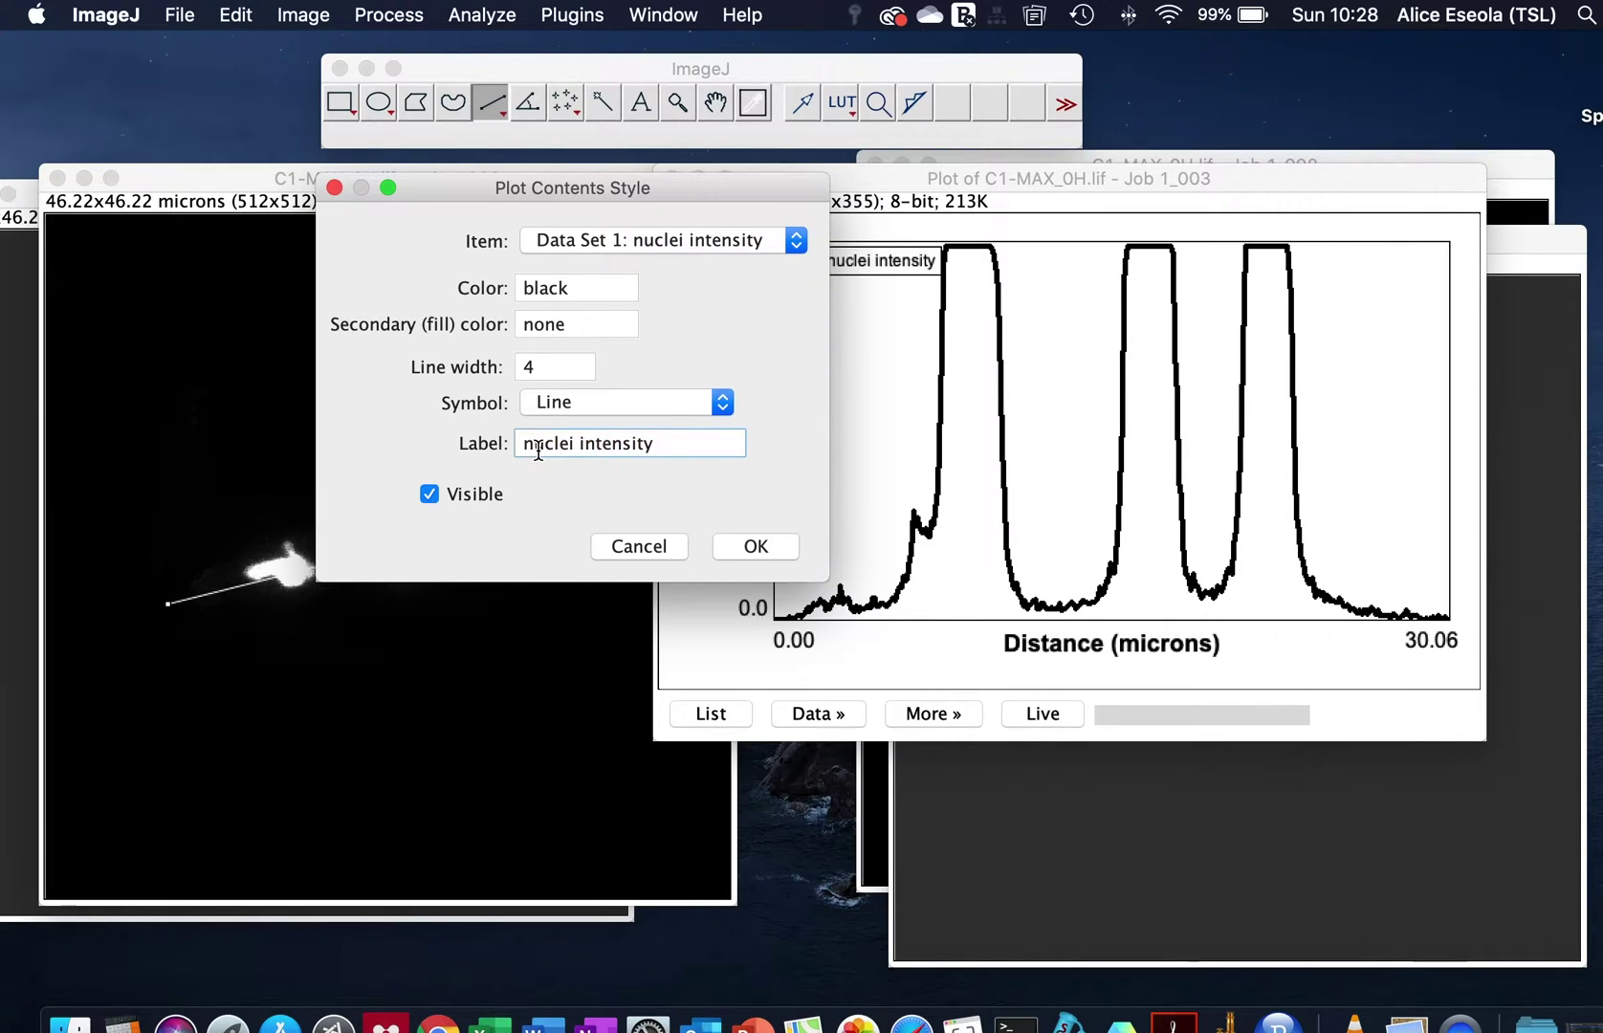
key("BackSpace")
key("Caps_Lock")
type("N")
key("Caps_Lock")
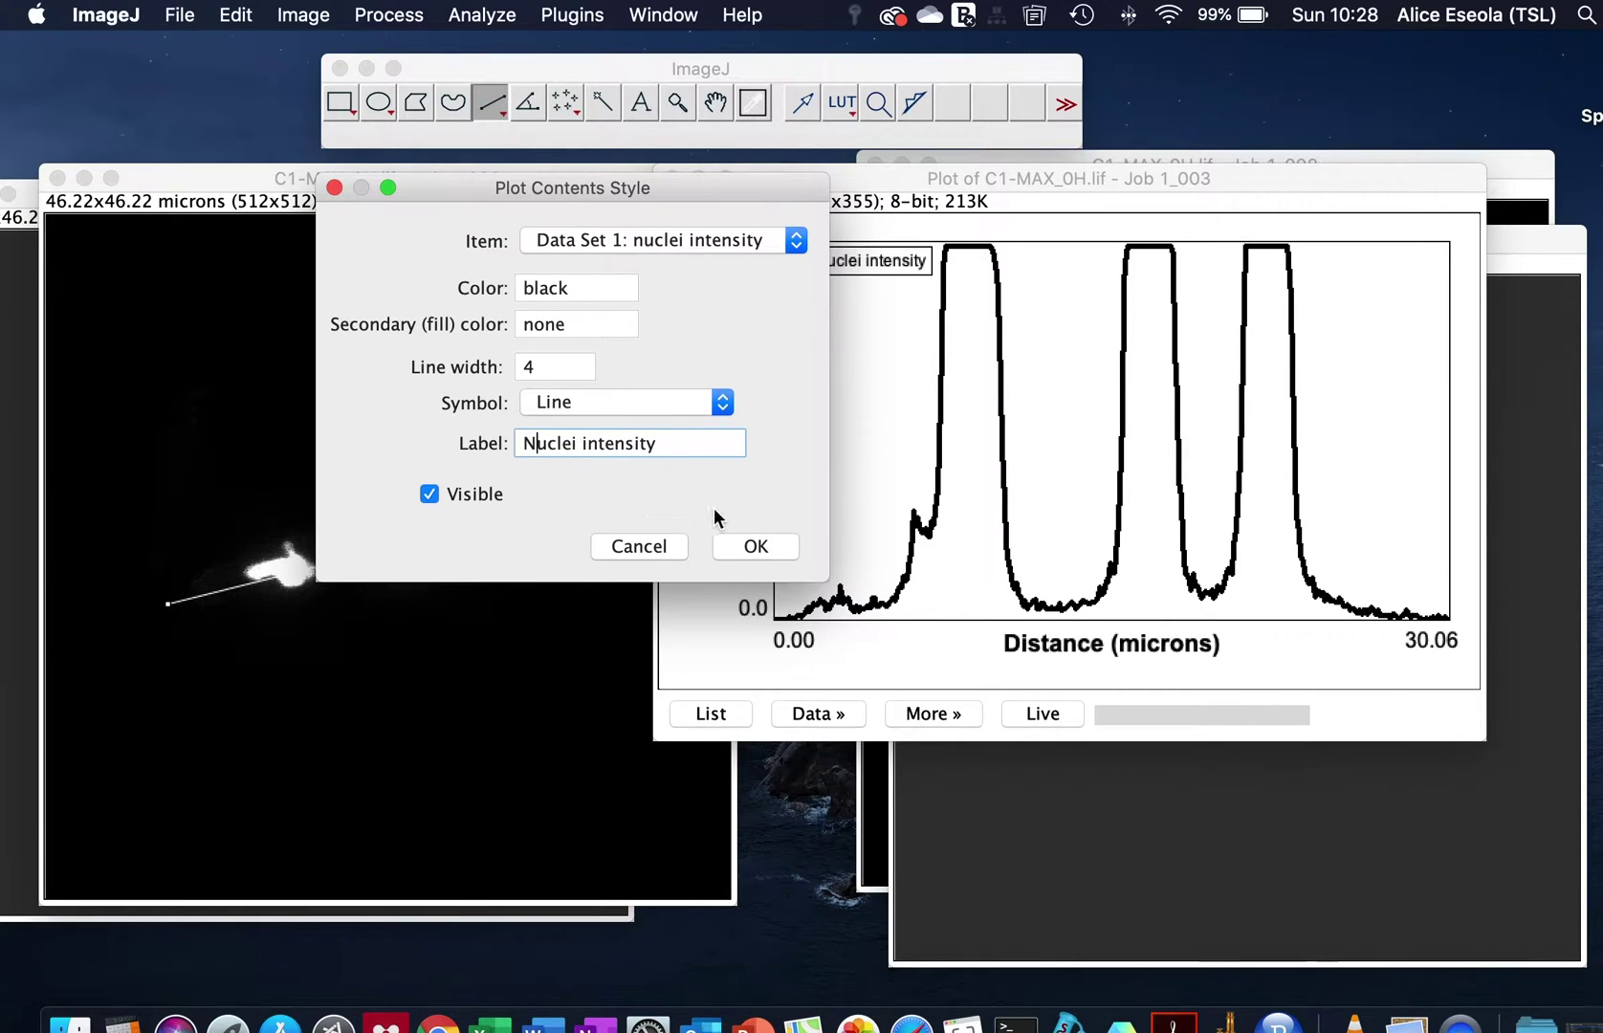
left_click(747, 548)
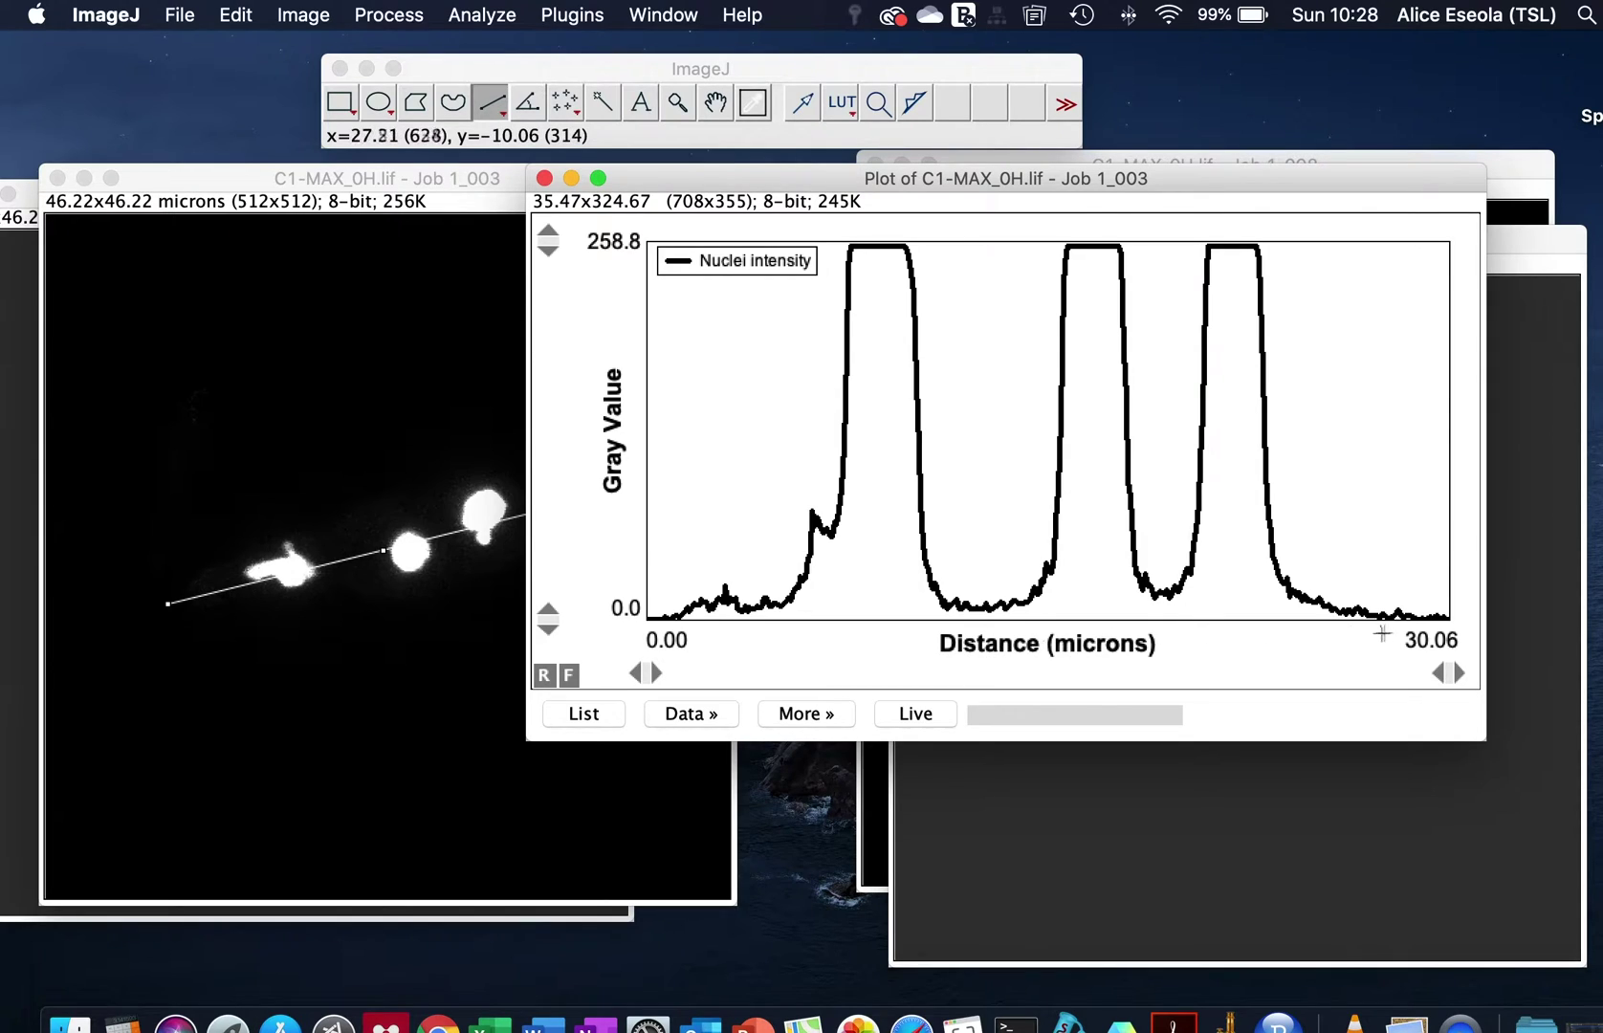
- Widen the profile plot window and switch on Live updating
left_click(789, 714)
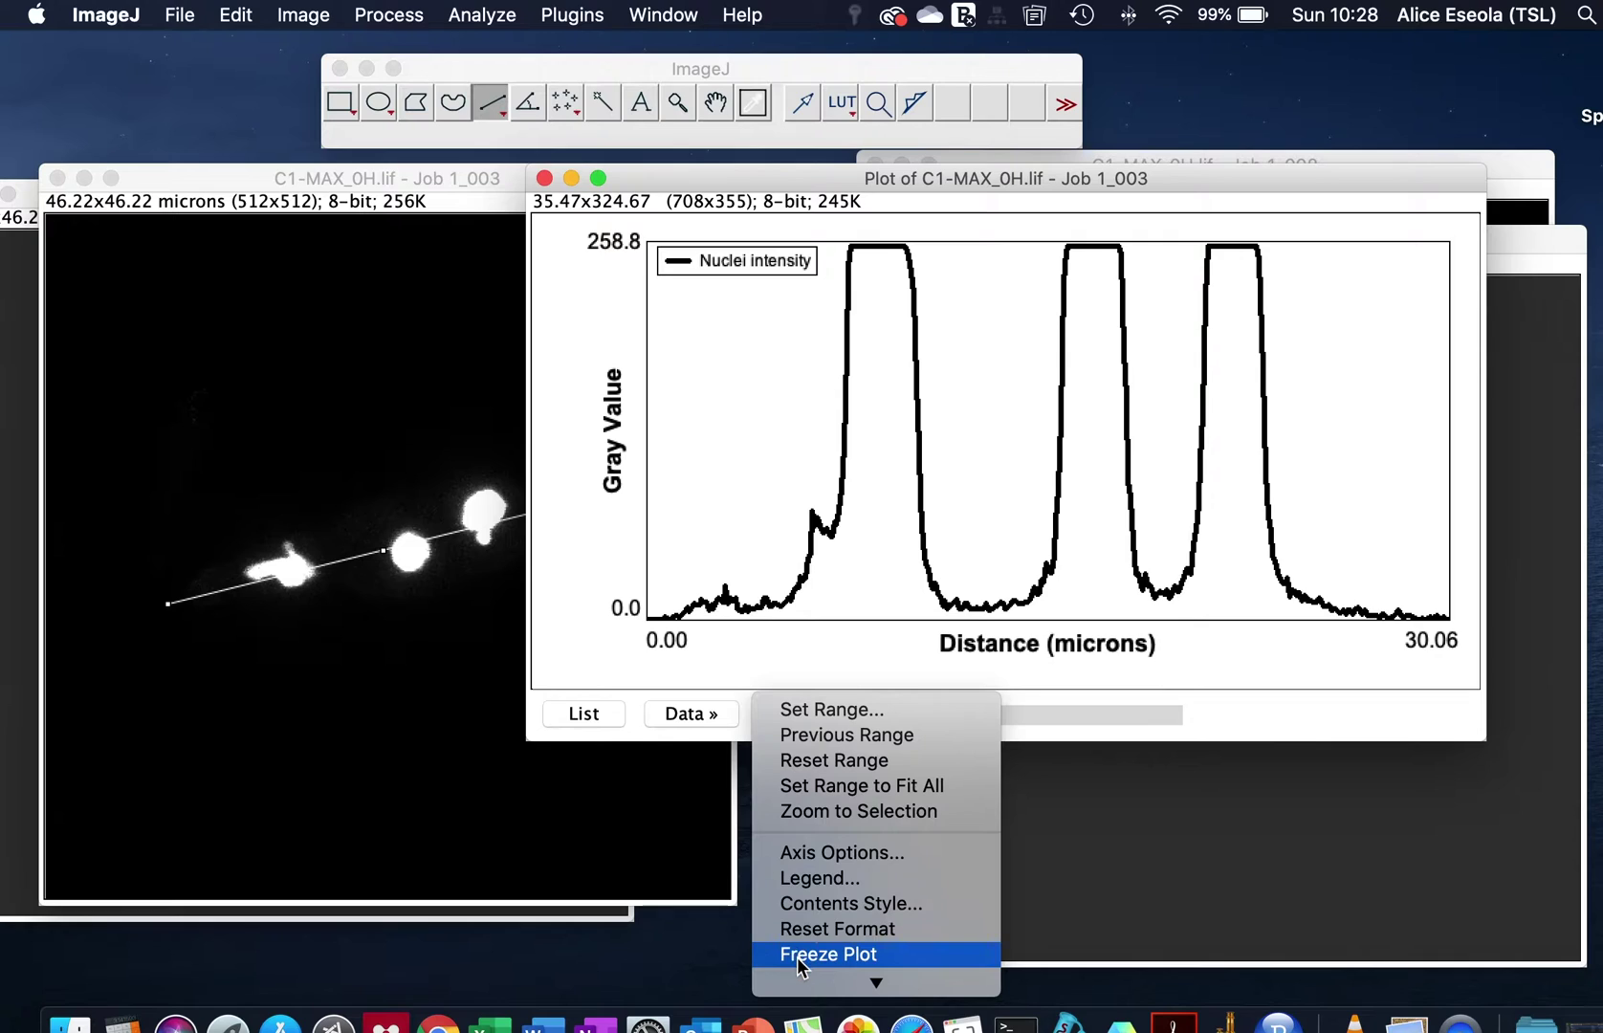
left_click(827, 488)
scroll(828, 485, "up", 1)
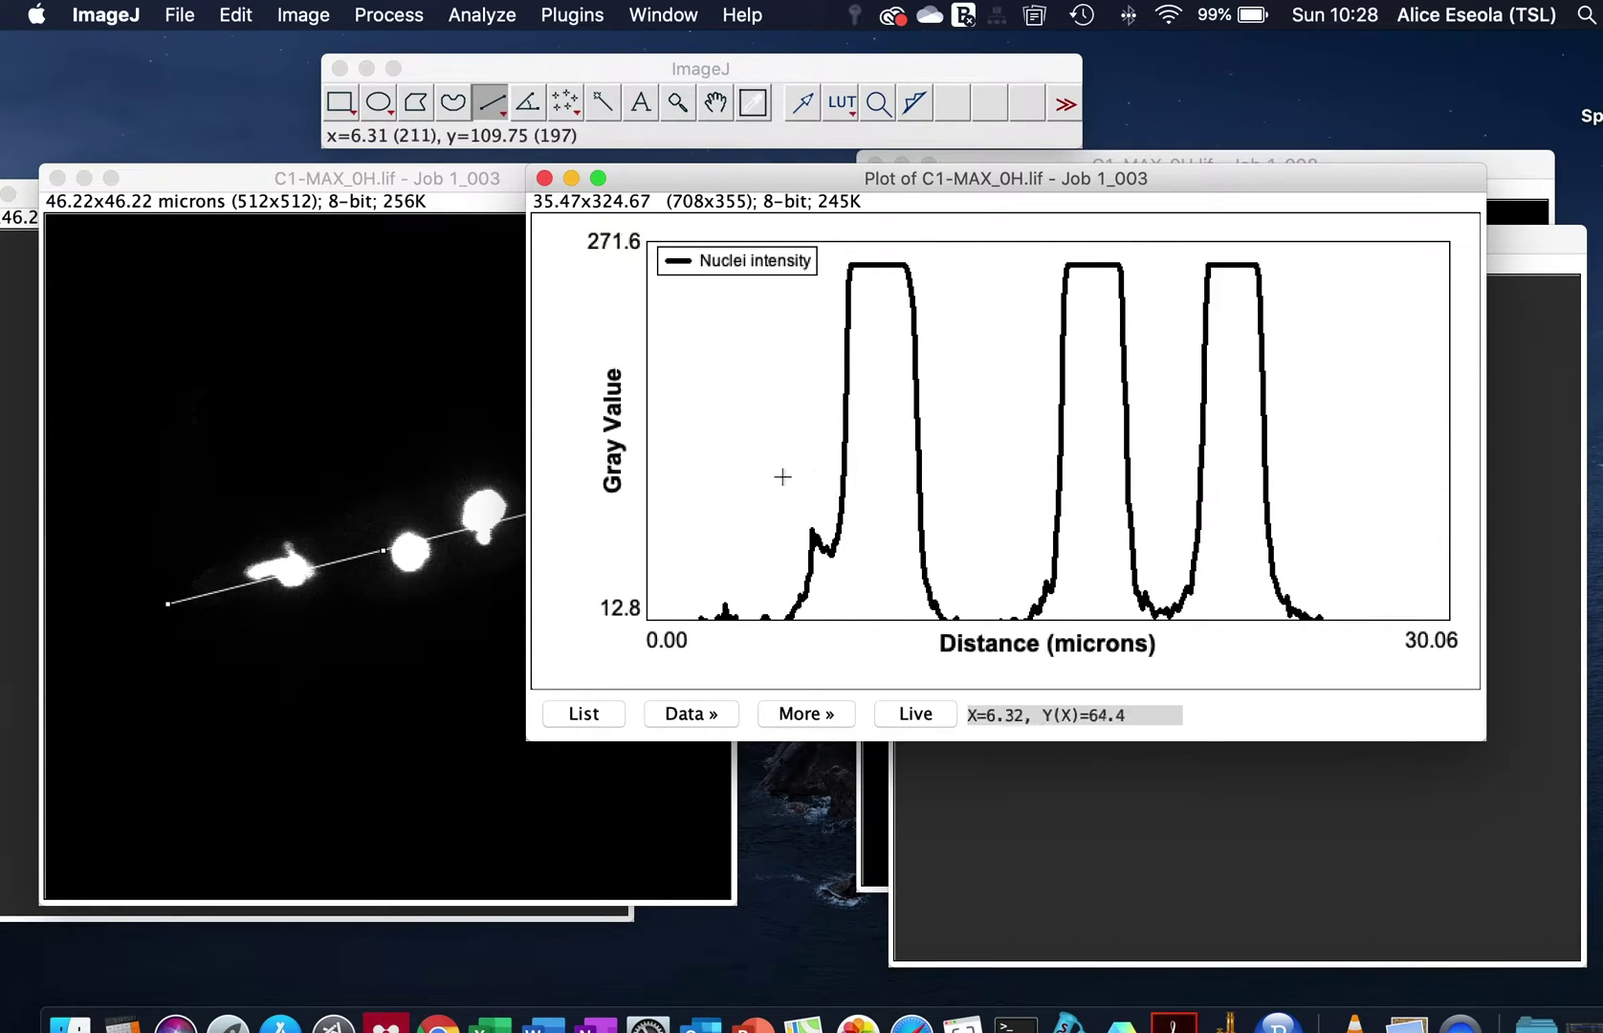
- Nudge the line up three pixels and back down two, watching the profile redraw
left_click(318, 179)
key("Up")
key("Up")
key("Up")
key("Up")
key("Up")
key("Up")
key("Up")
key("Up")
key("Up")
key("Up")
key("Up")
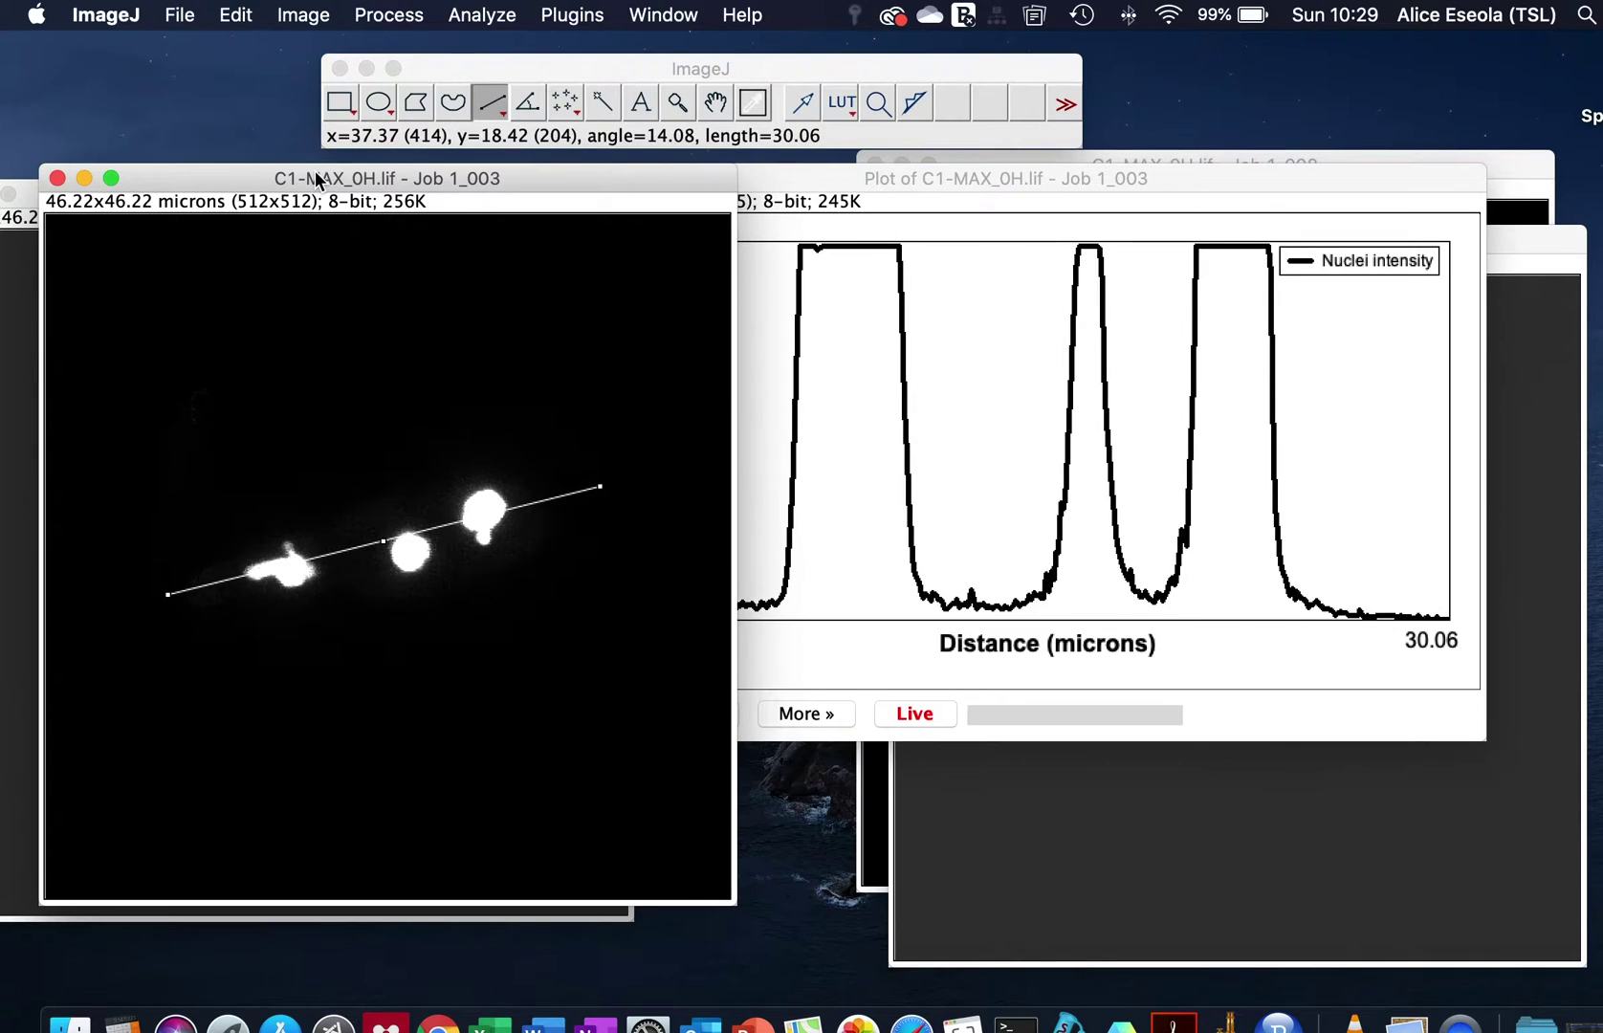
key("Up")
key("Up")
key("Up")
key("Up")
key("Up")
key("Up")
key("Up")
key("Up")
key("Up")
key("Up")
key("Up")
key("Up")
key("Up")
key("Up")
key("Up")
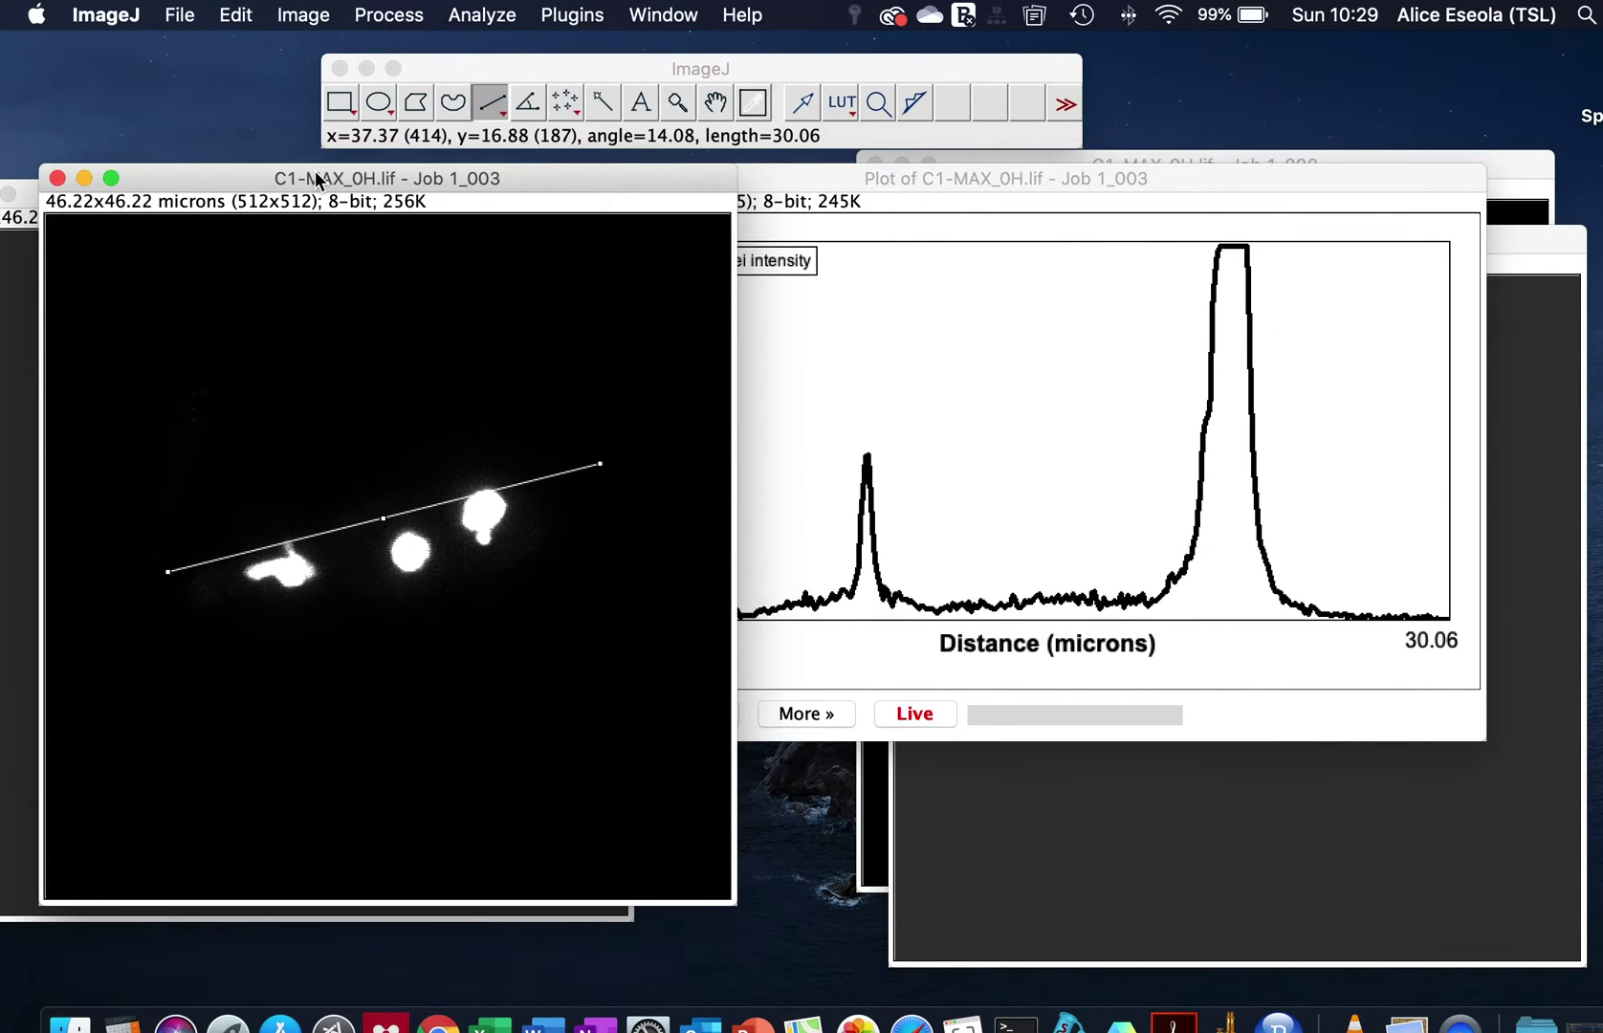
key("Up")
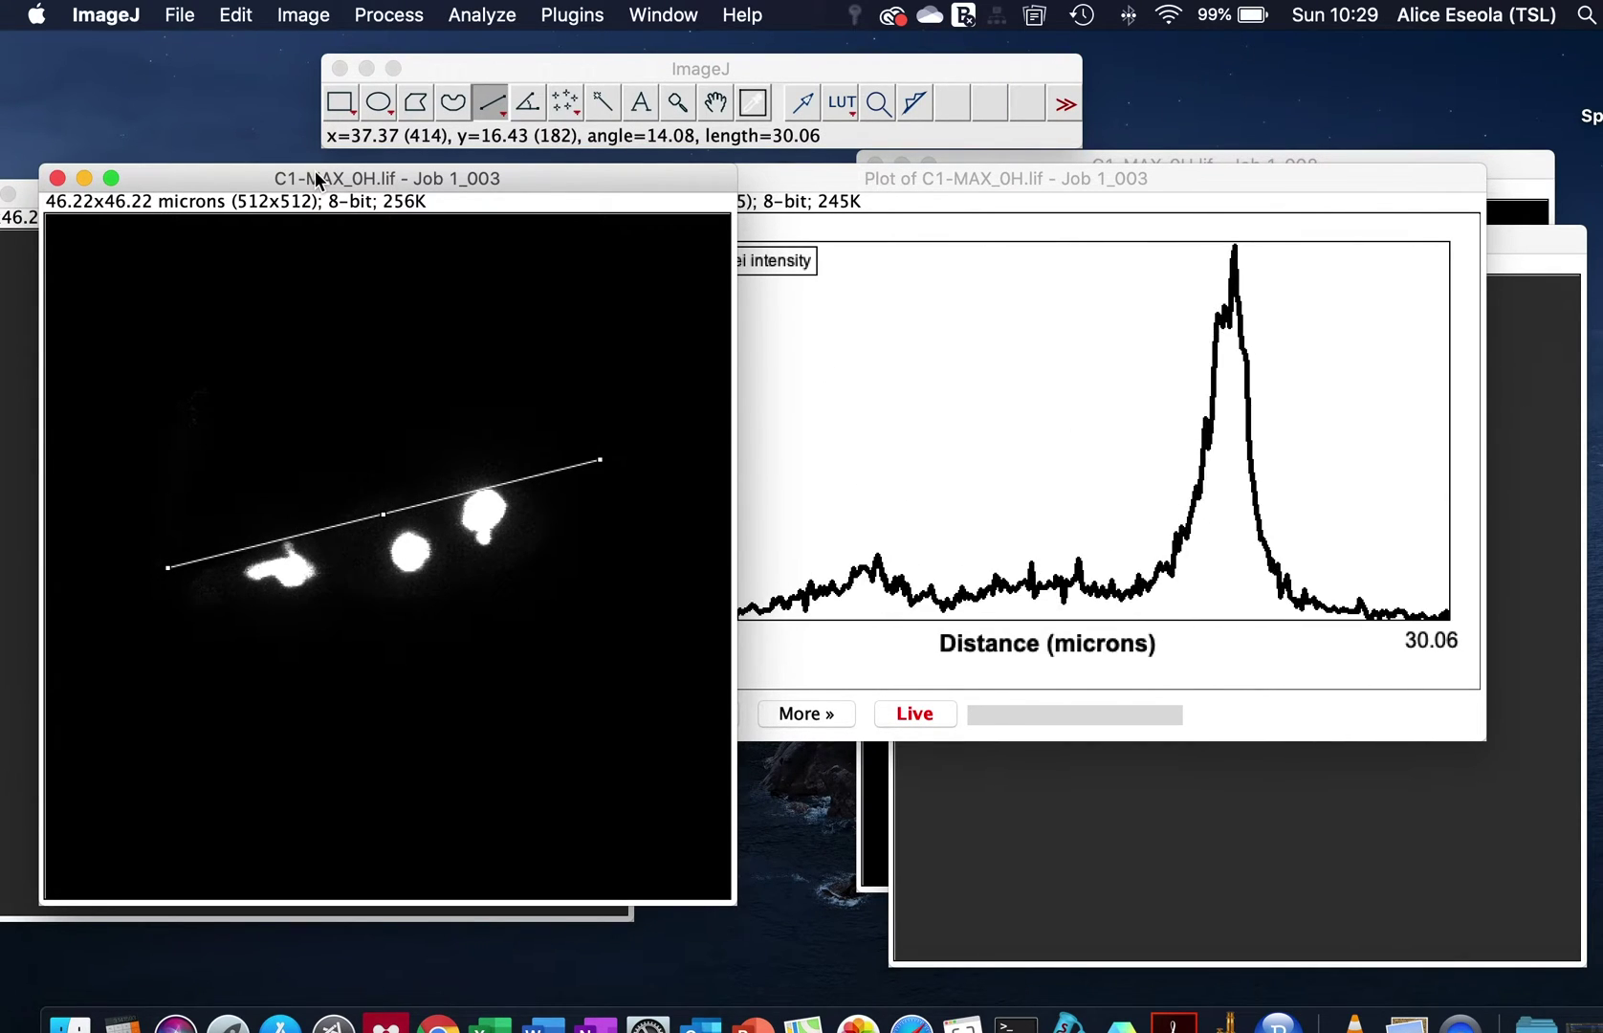
key("Down")
key("Down")
key("Down")
key("Down")
key("Down")
key("Down")
key("Down")
key("Down")
key("Down")
key("Down")
key("Down")
key("Down")
key("Down")
key("Down")
key("Down")
key("Down")
key("Down")
key("Down")
key("Down")
key("Down")
key("Down")
key("Down")
key("Down")
key("Down")
key("Down")
key("Down")
key("Down")
key("Down")
key("Down")
key("Down")
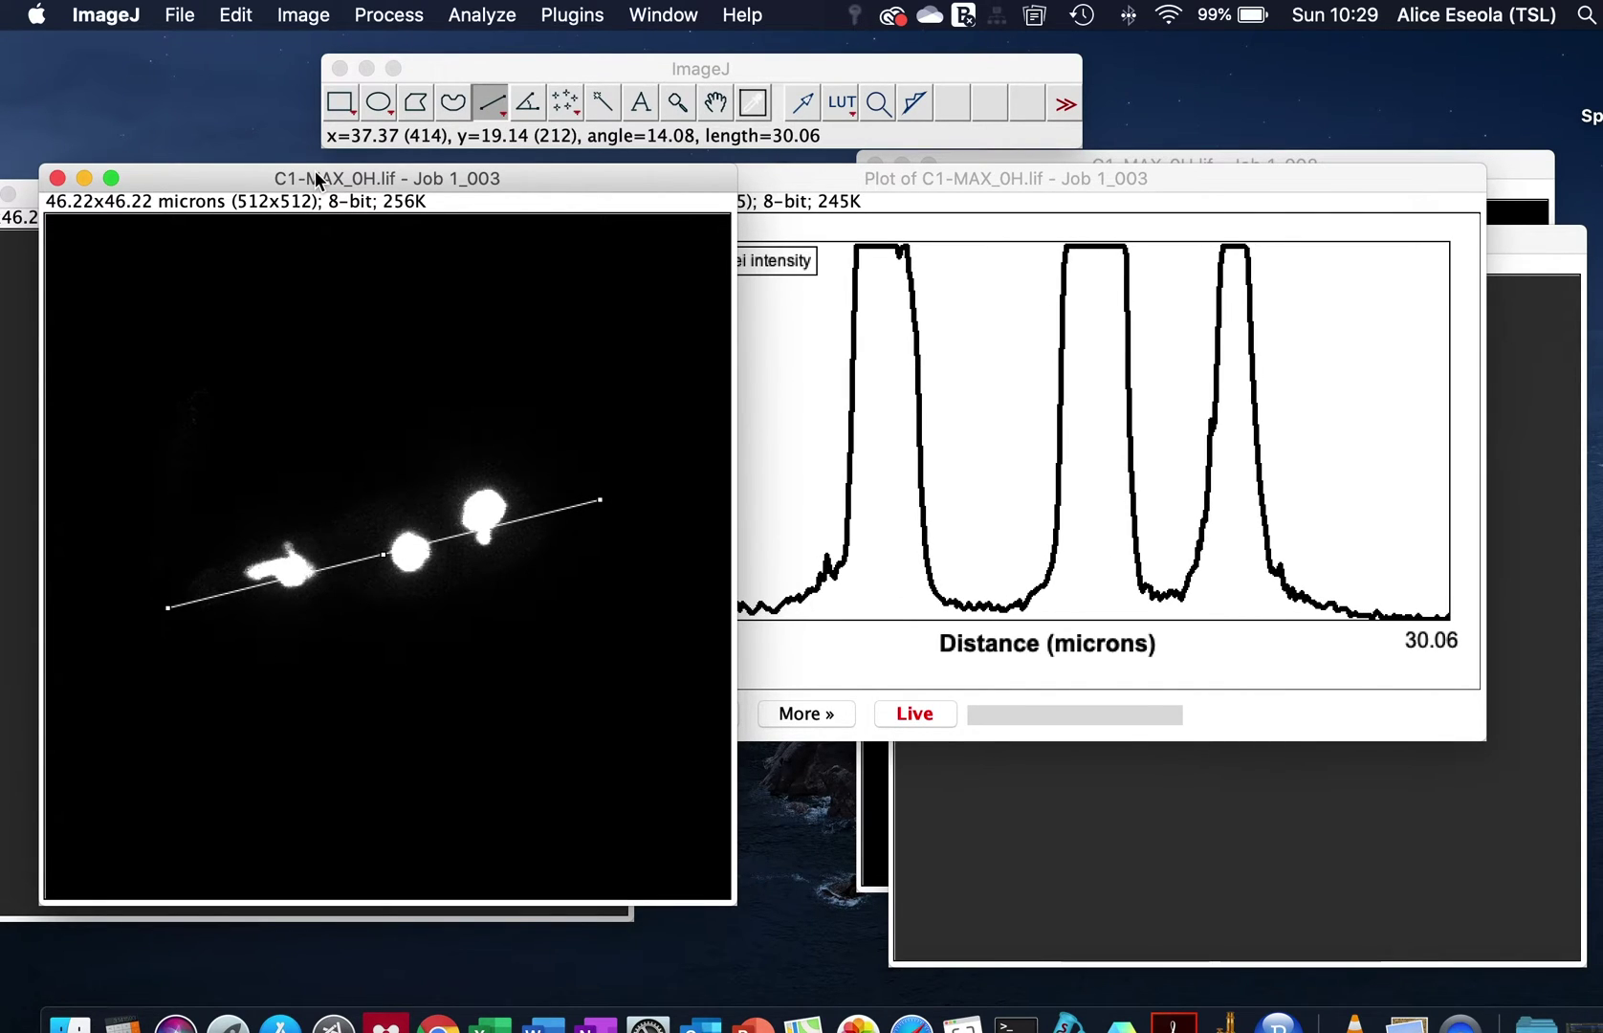
key("Down")
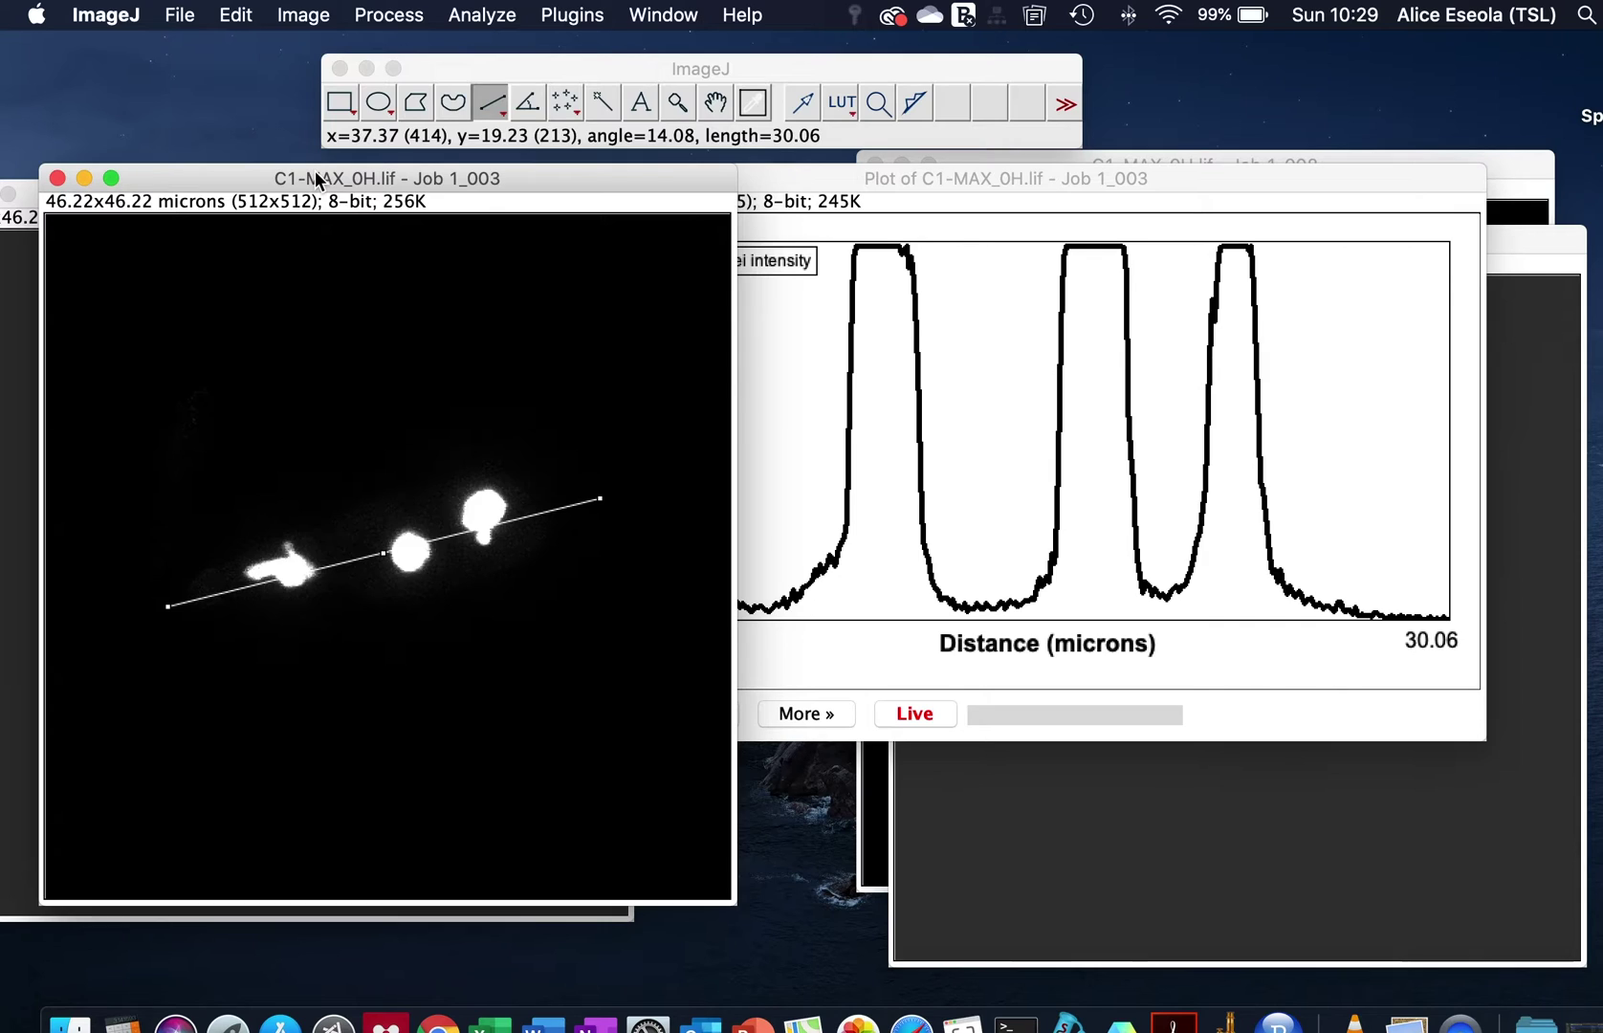
left_click(841, 169)
- Create a 4.0× high-resolution copy of the plot, minimize it, and reposition the original plot
left_click_drag(842, 169, 868, 176)
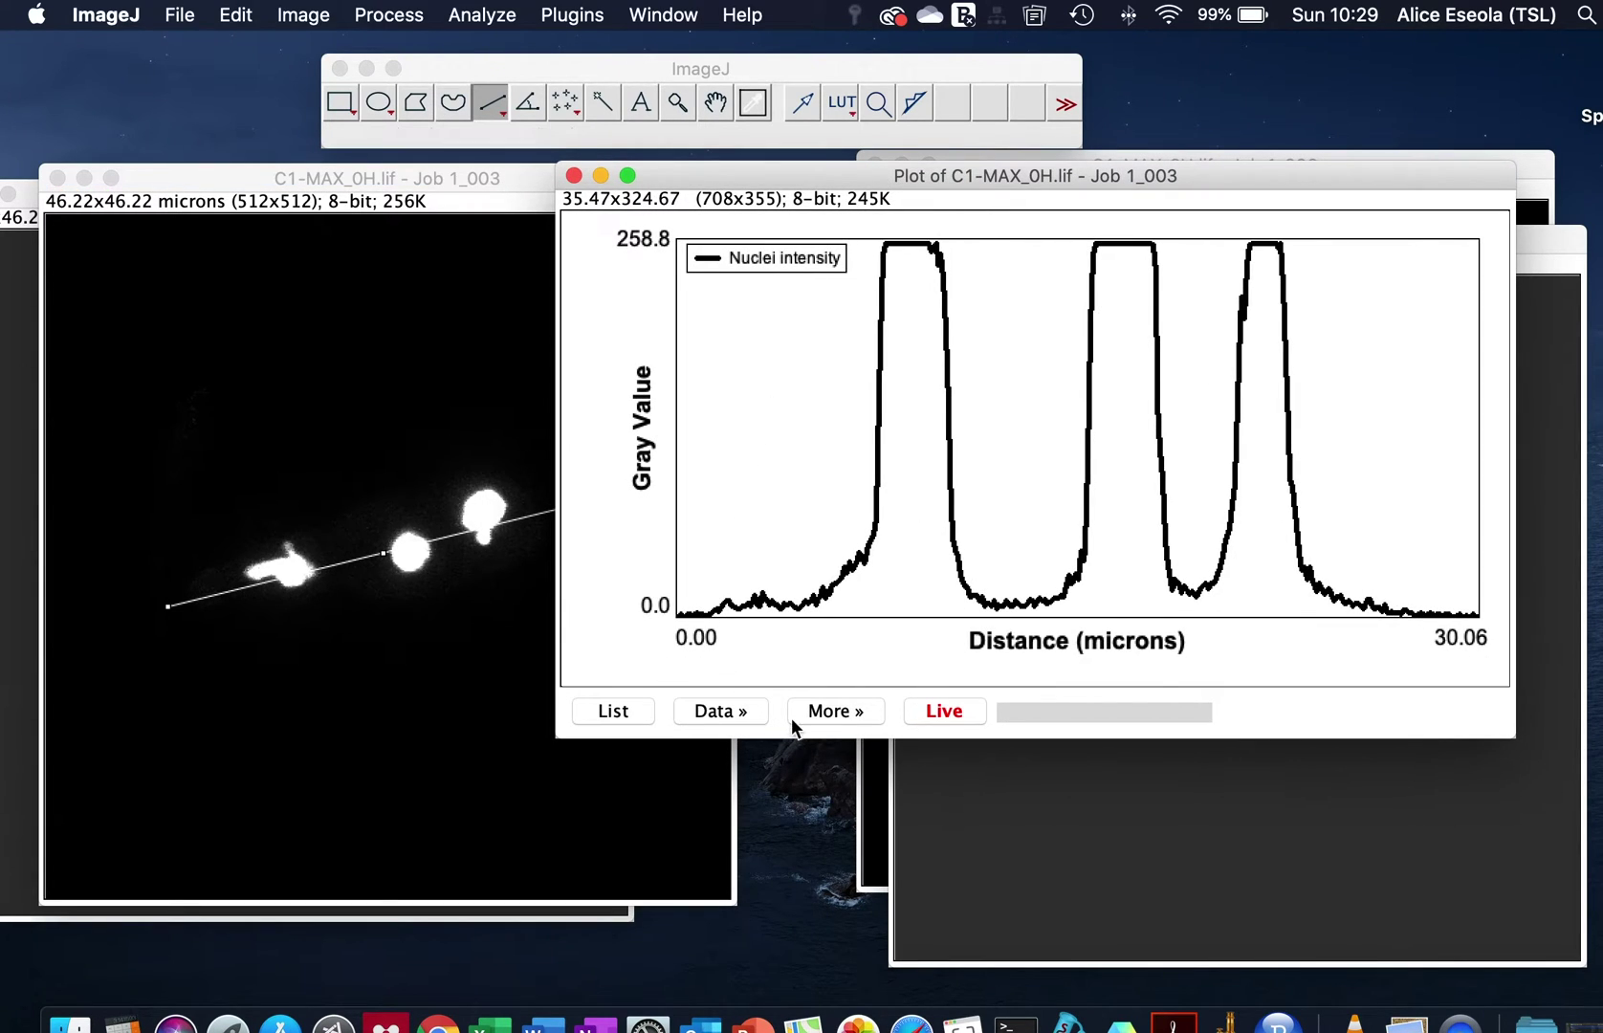
left_click(837, 711)
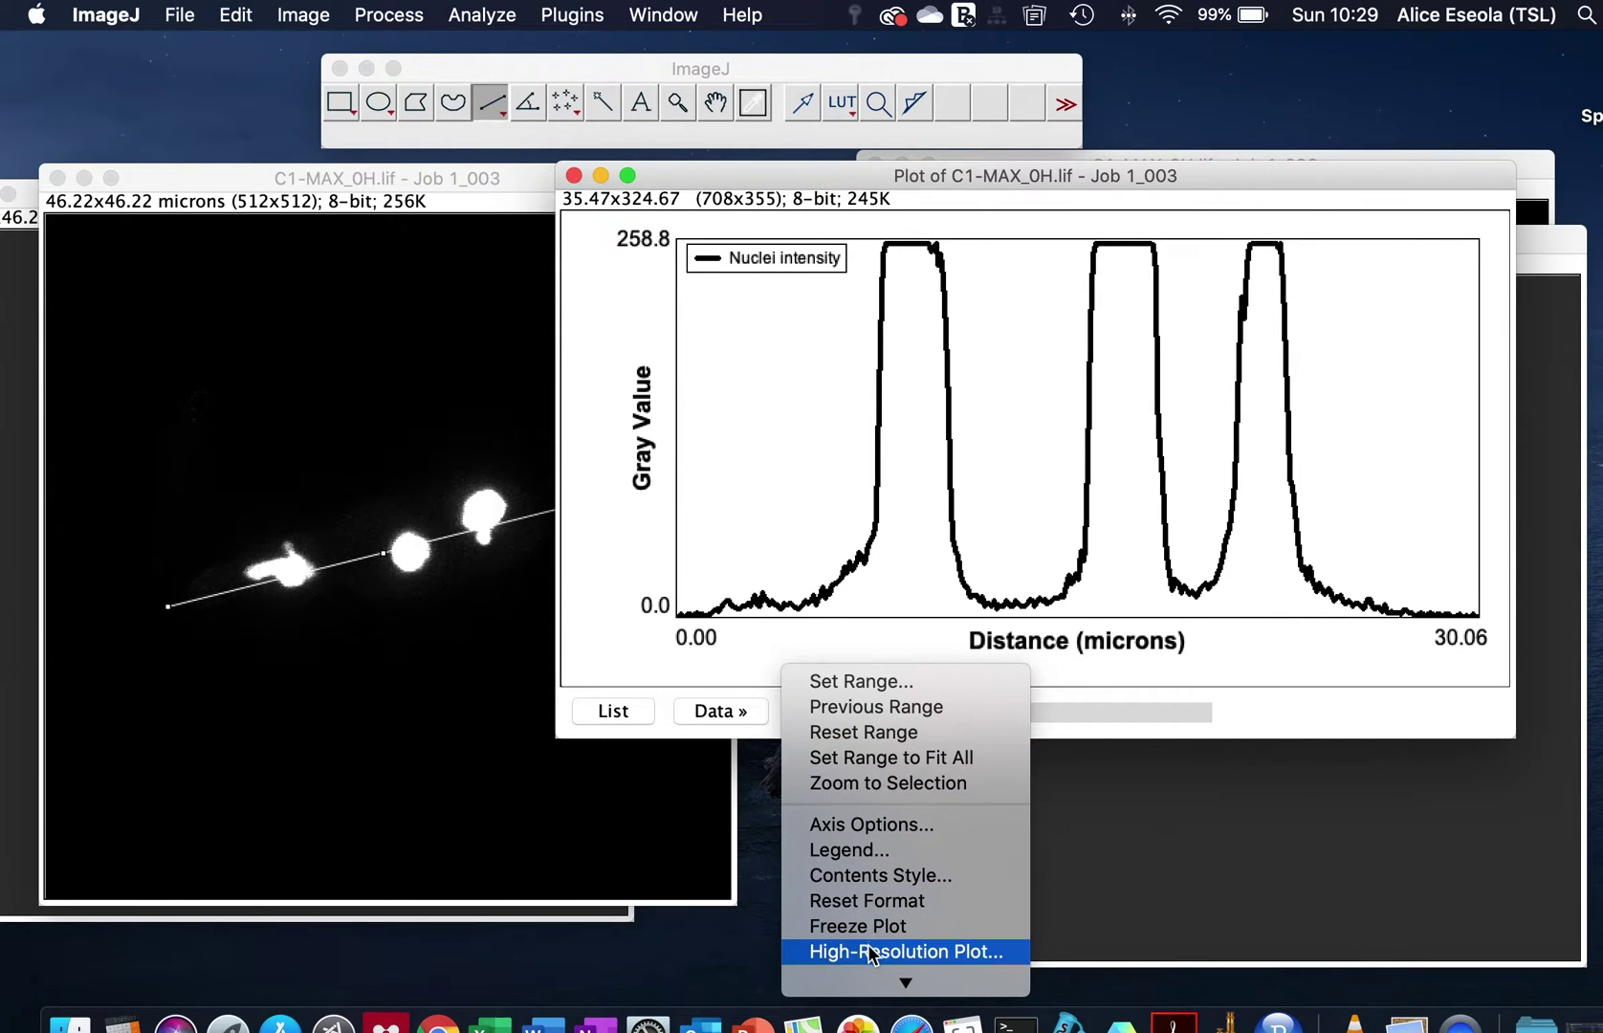
left_click(871, 951)
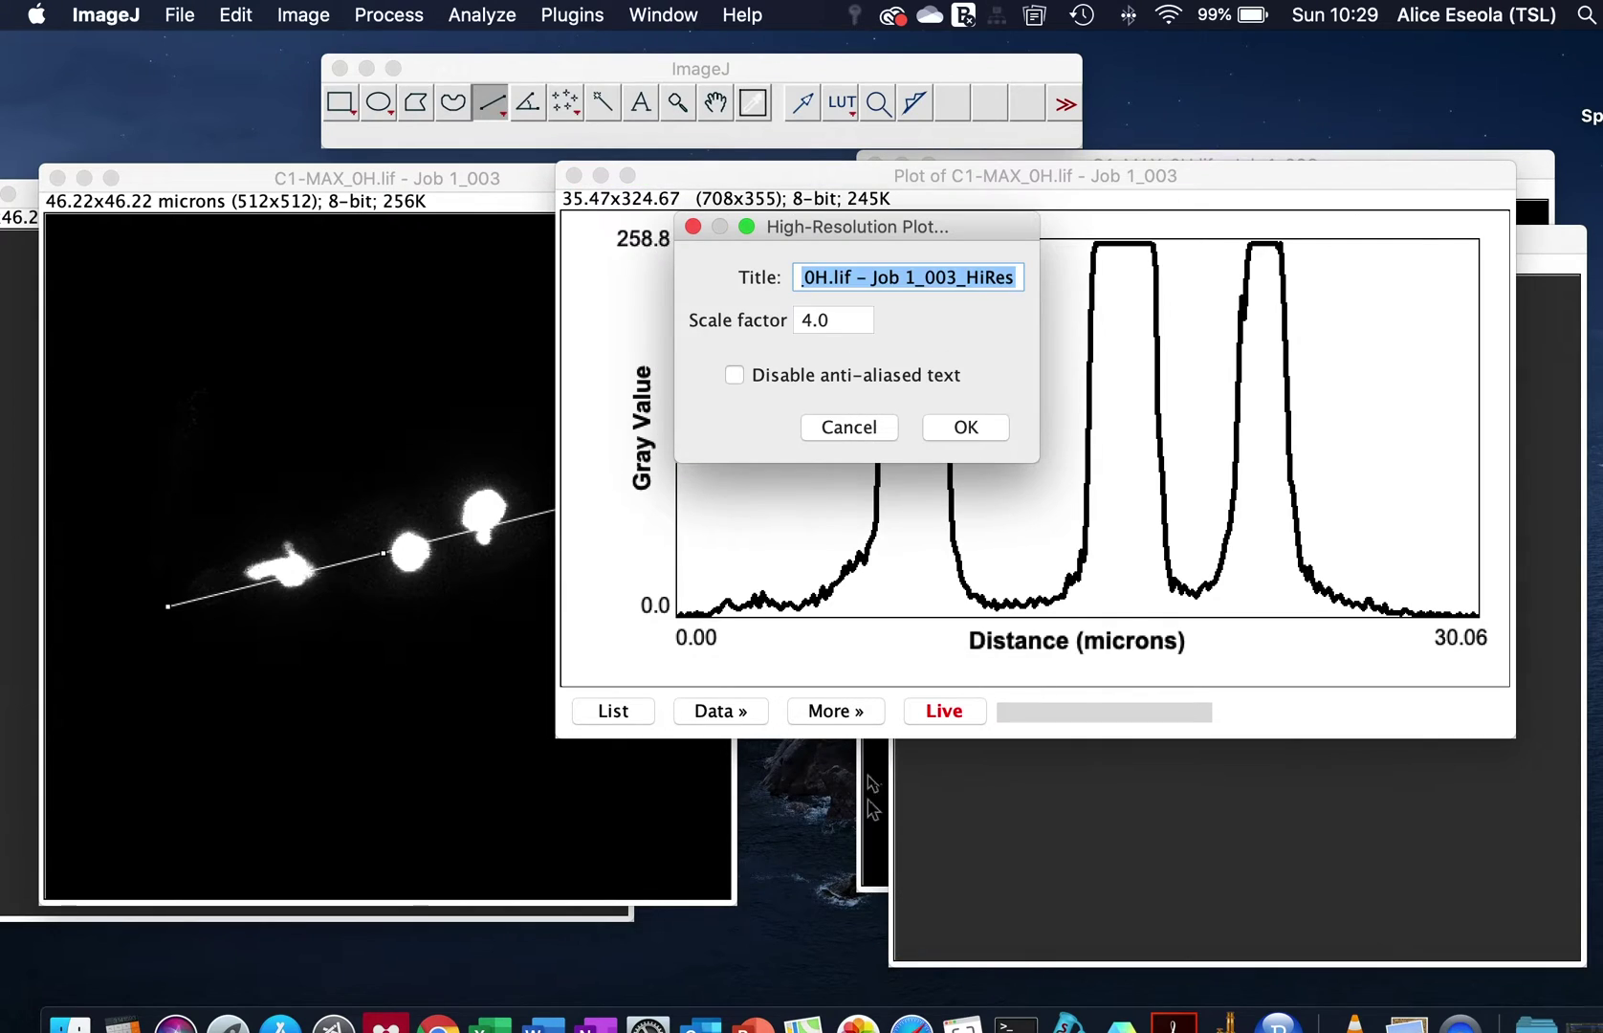
left_click(966, 430)
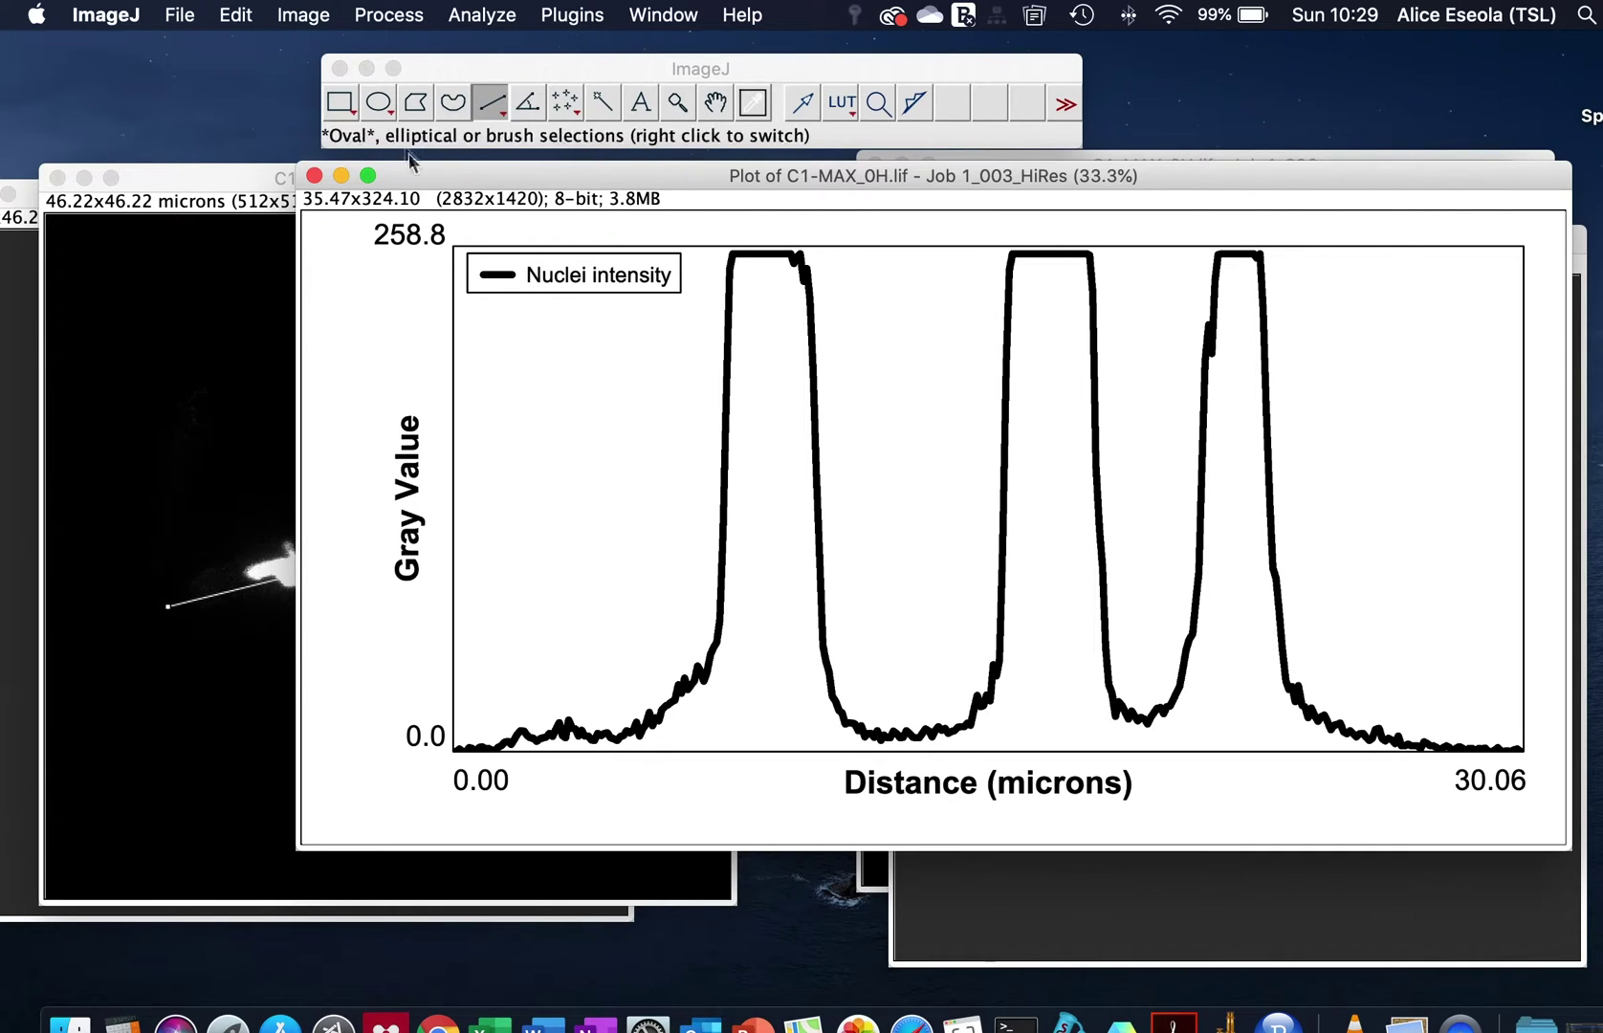
left_click_drag(418, 170, 667, 161)
left_click(562, 175)
left_click_drag(560, 191, 808, 177)
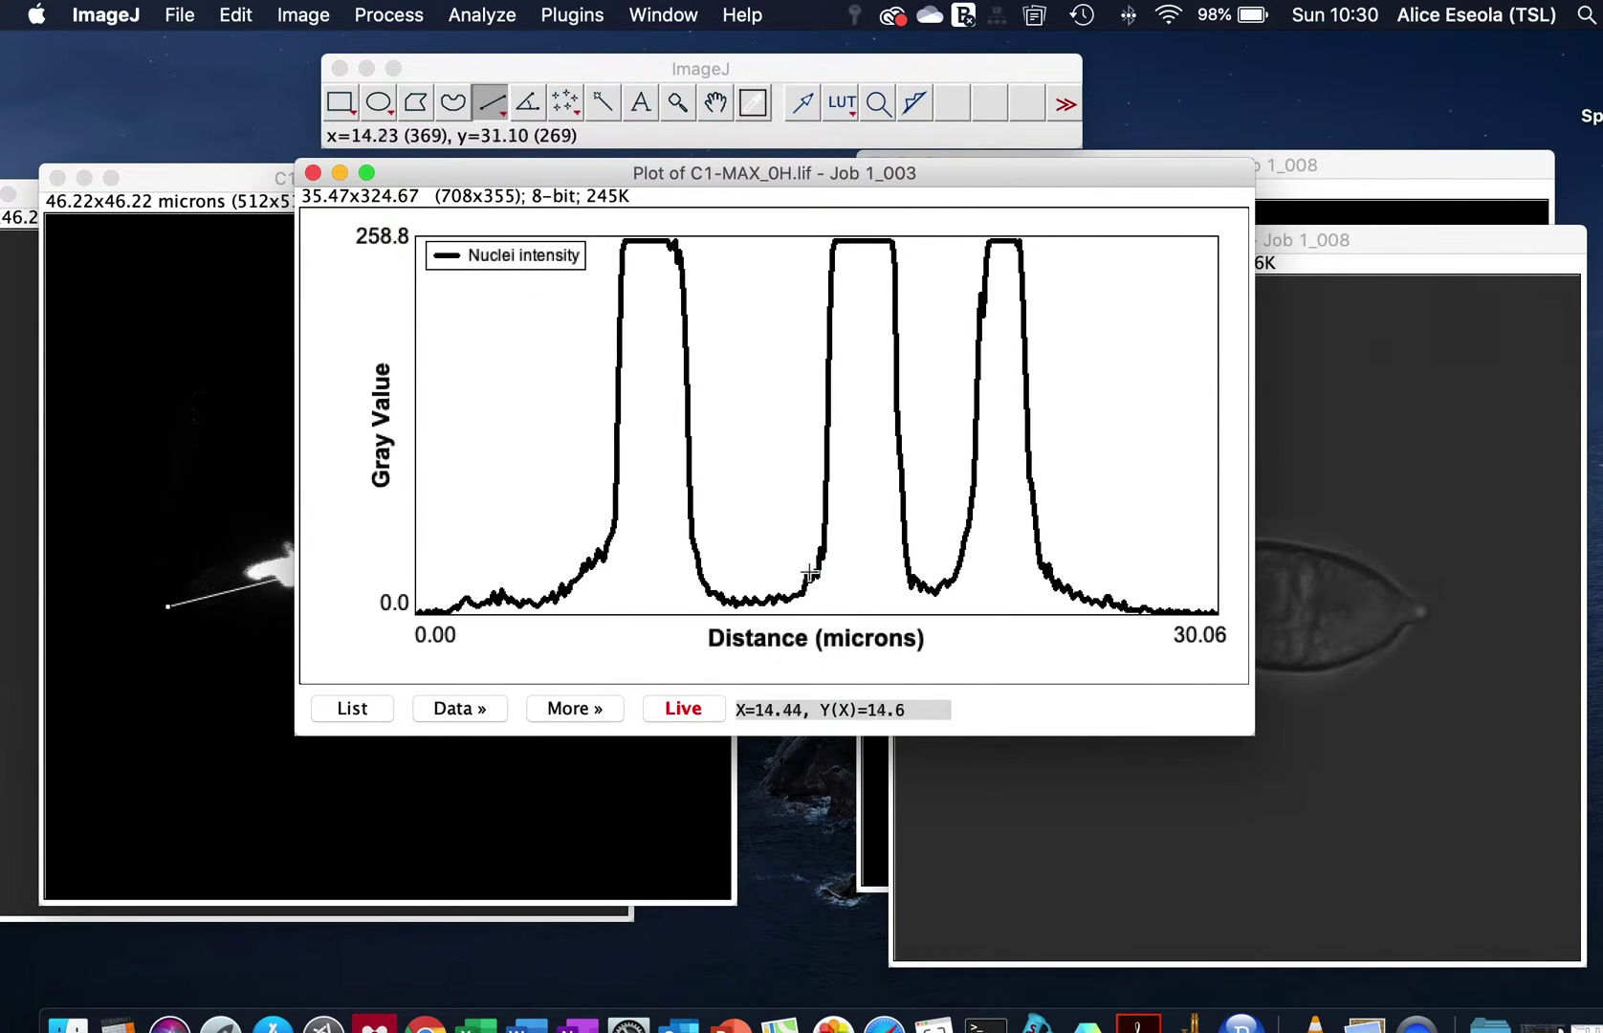
- Export the plot's data values to the Desktop as line-graph.csv
left_click(455, 708)
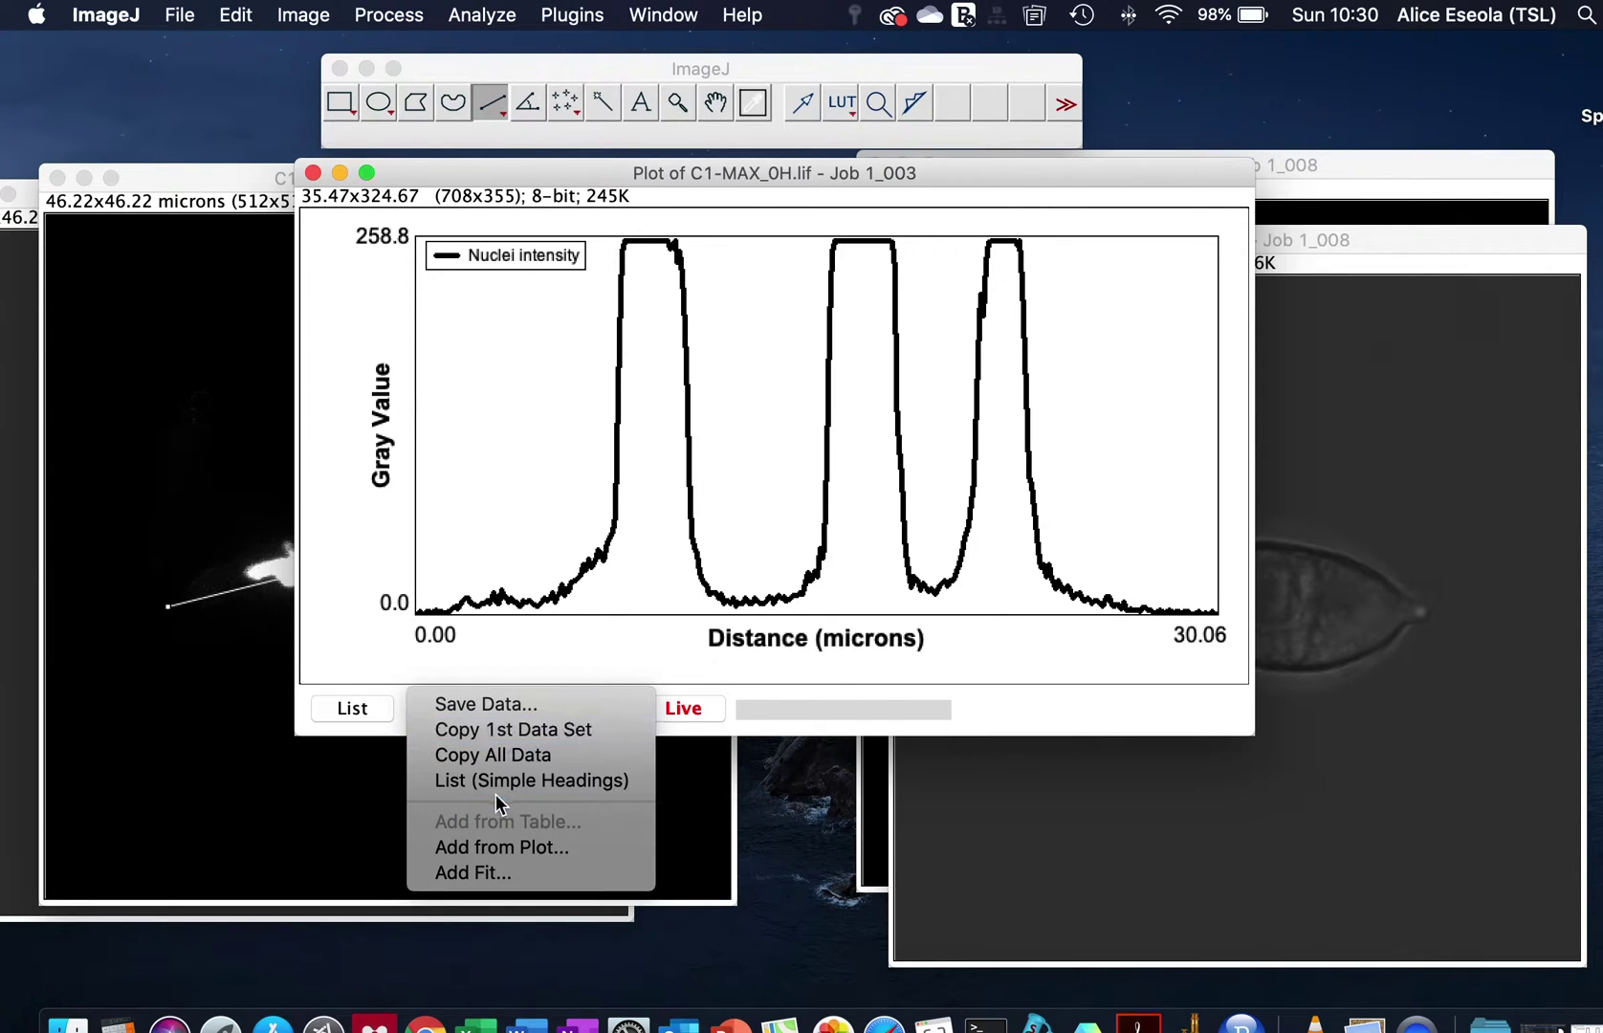
left_click(505, 633)
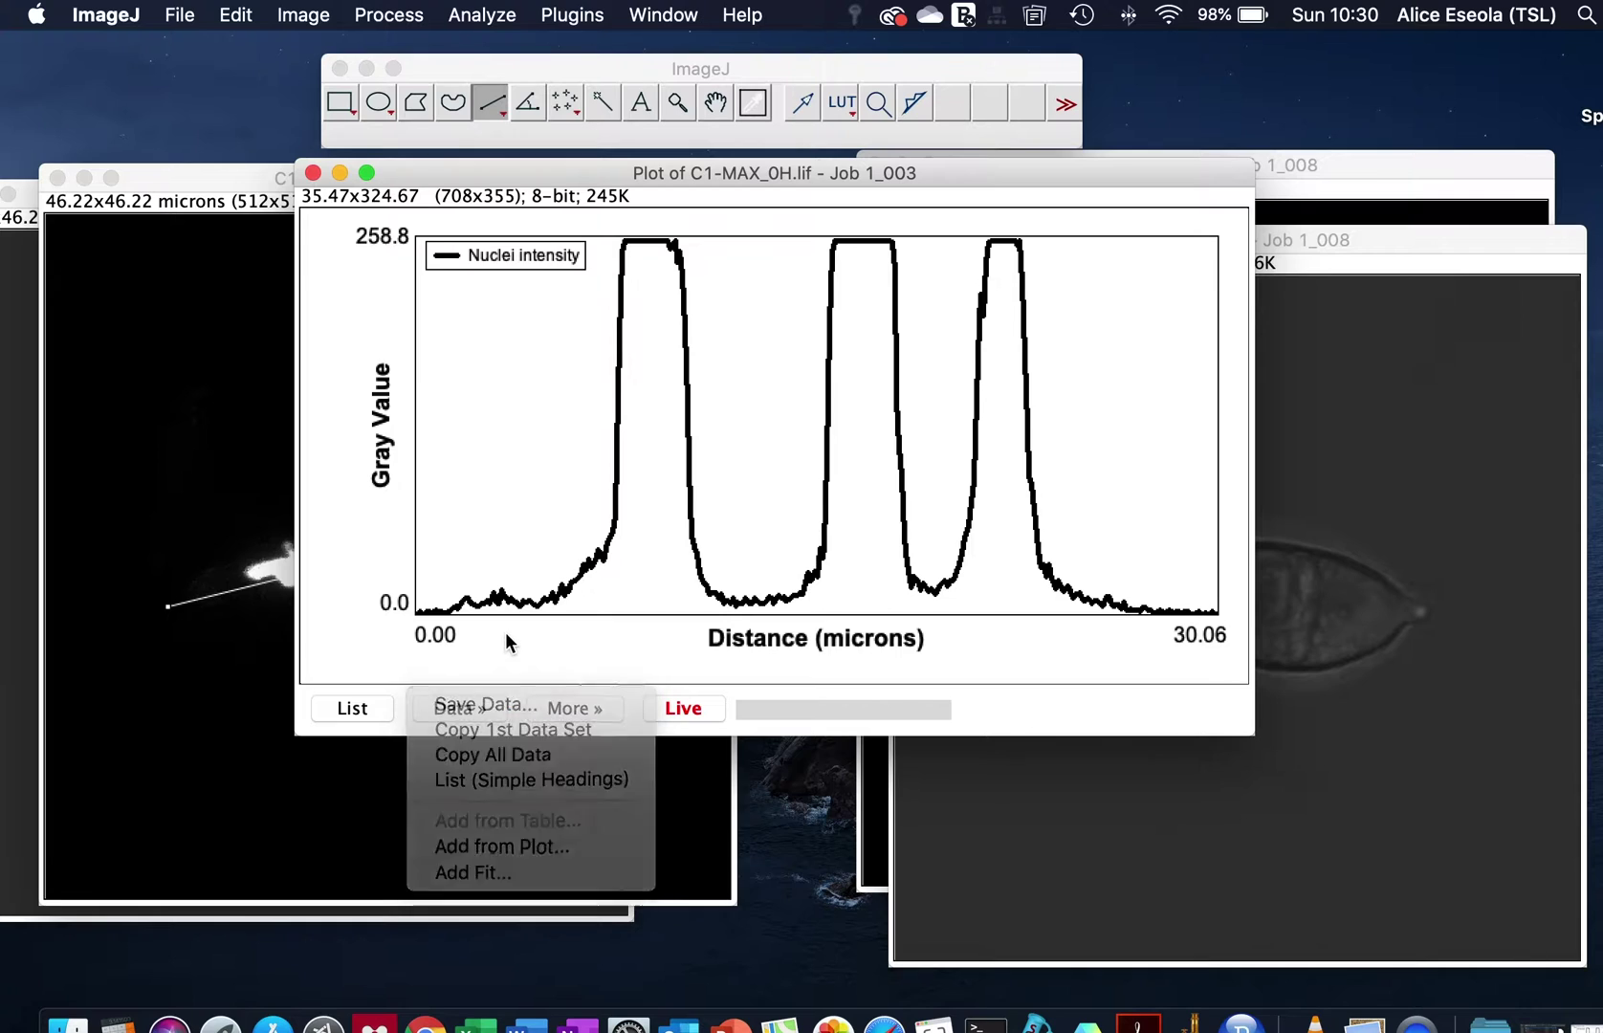
left_click(478, 709)
left_click(495, 708)
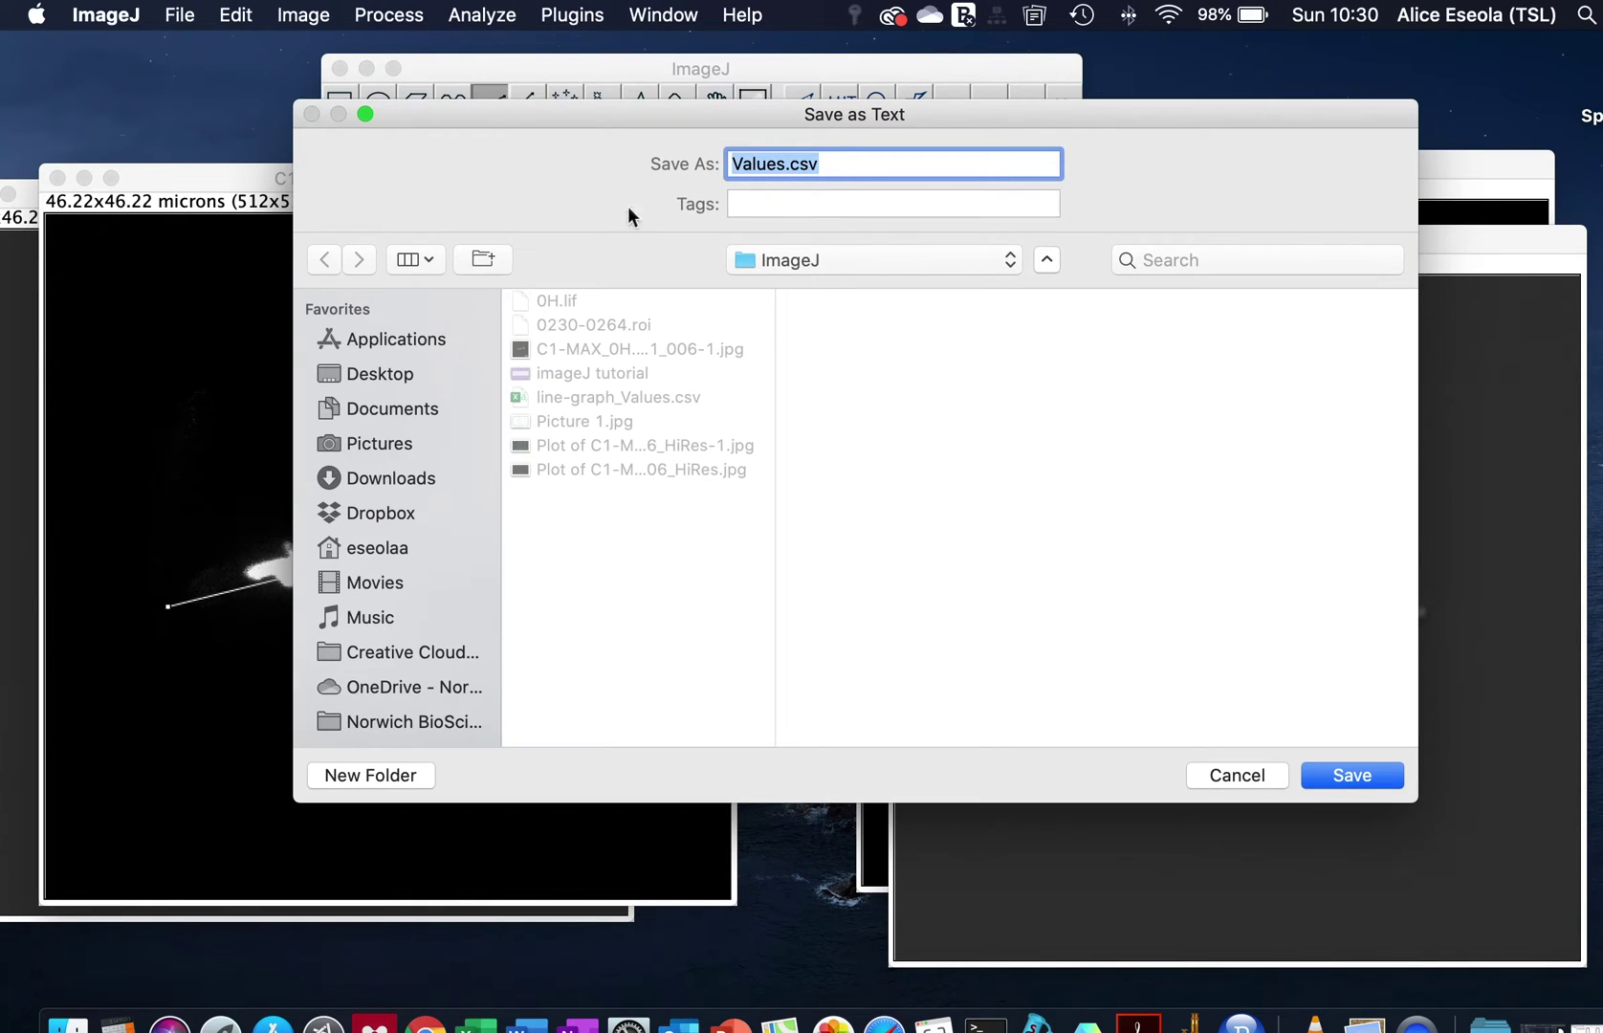
left_click(776, 163)
left_click(359, 373)
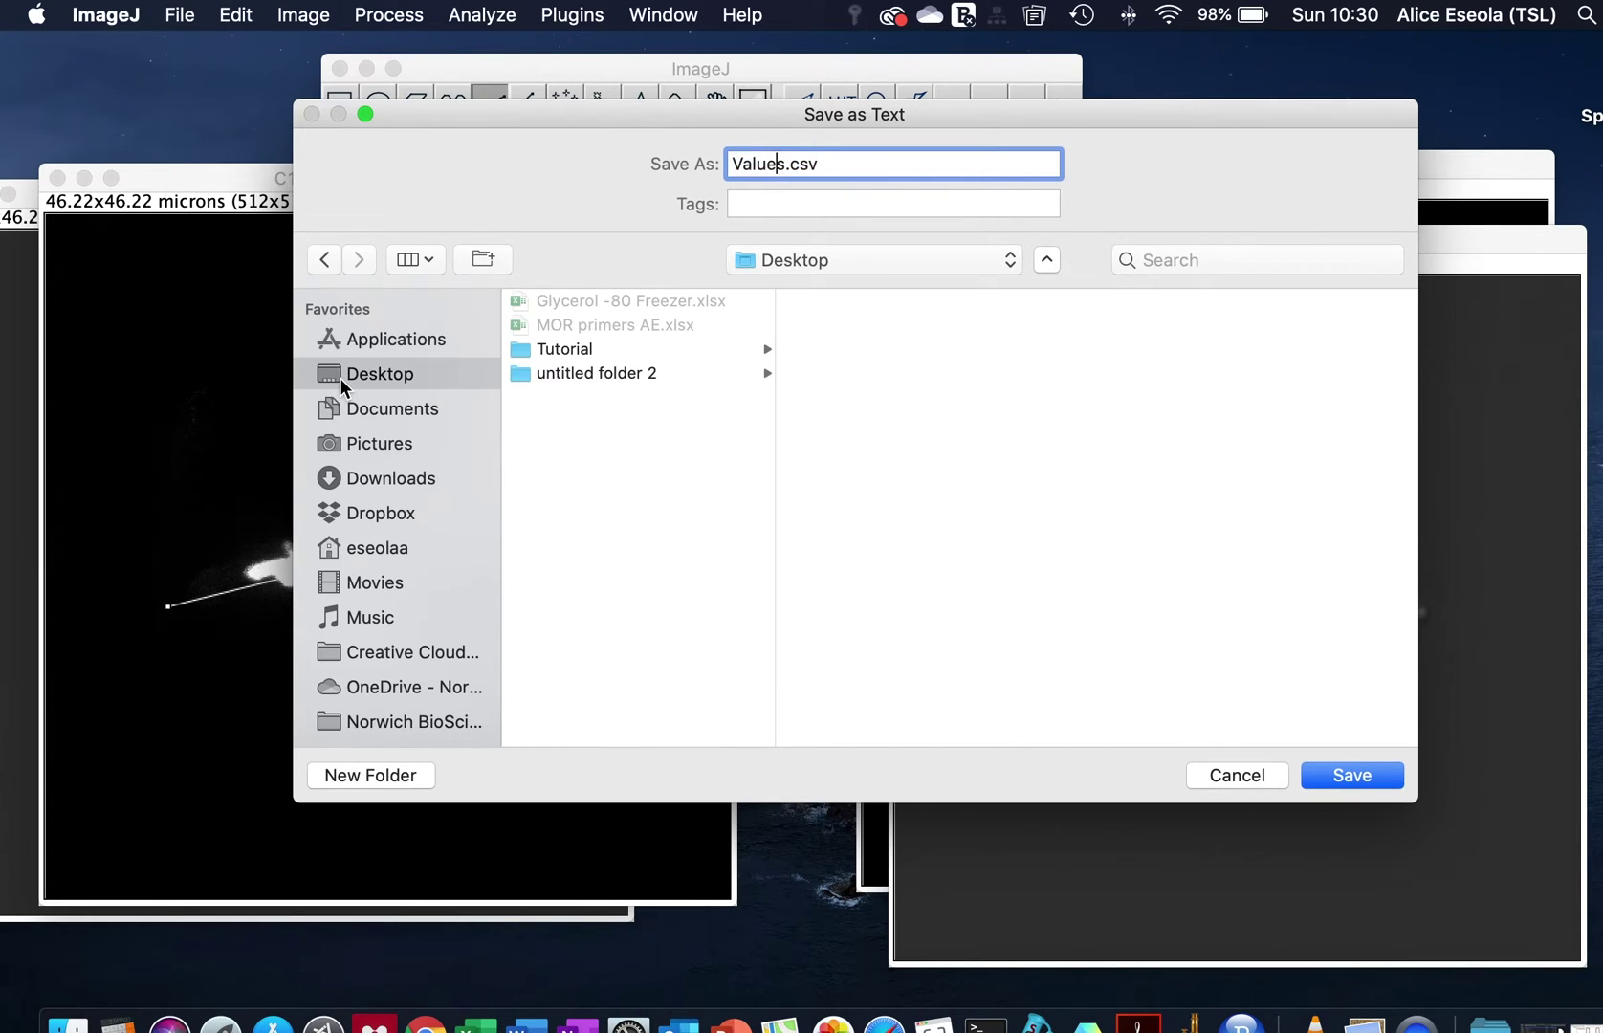
left_click_drag(786, 163, 716, 163)
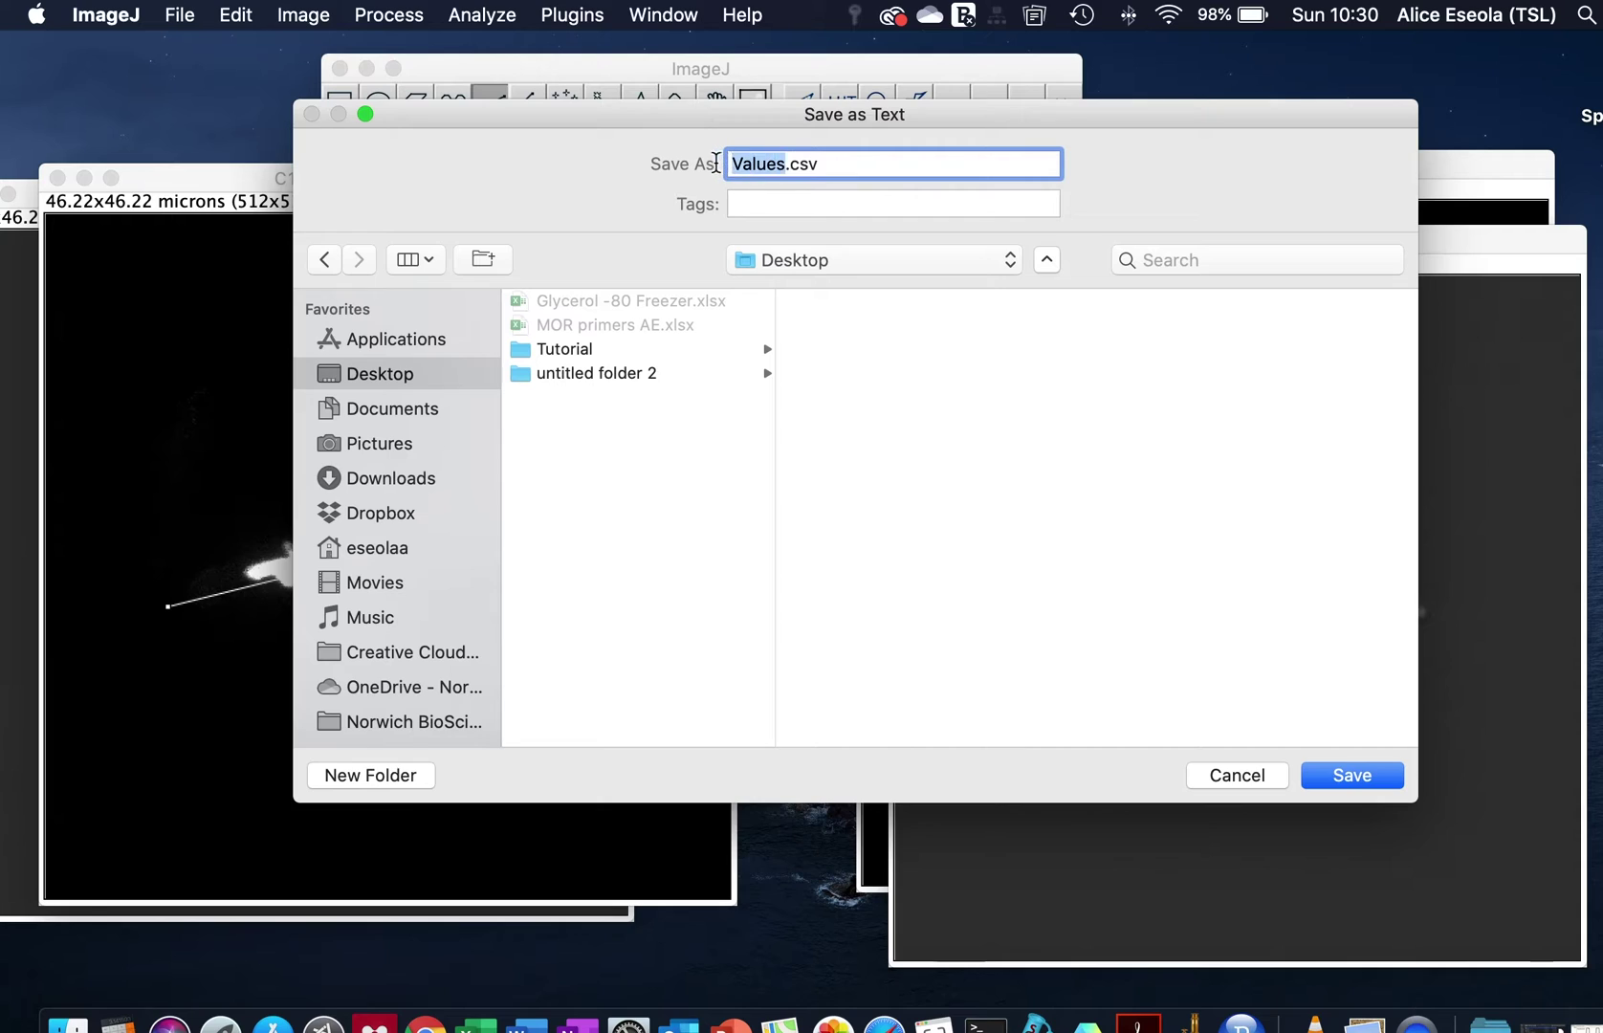
type("l")
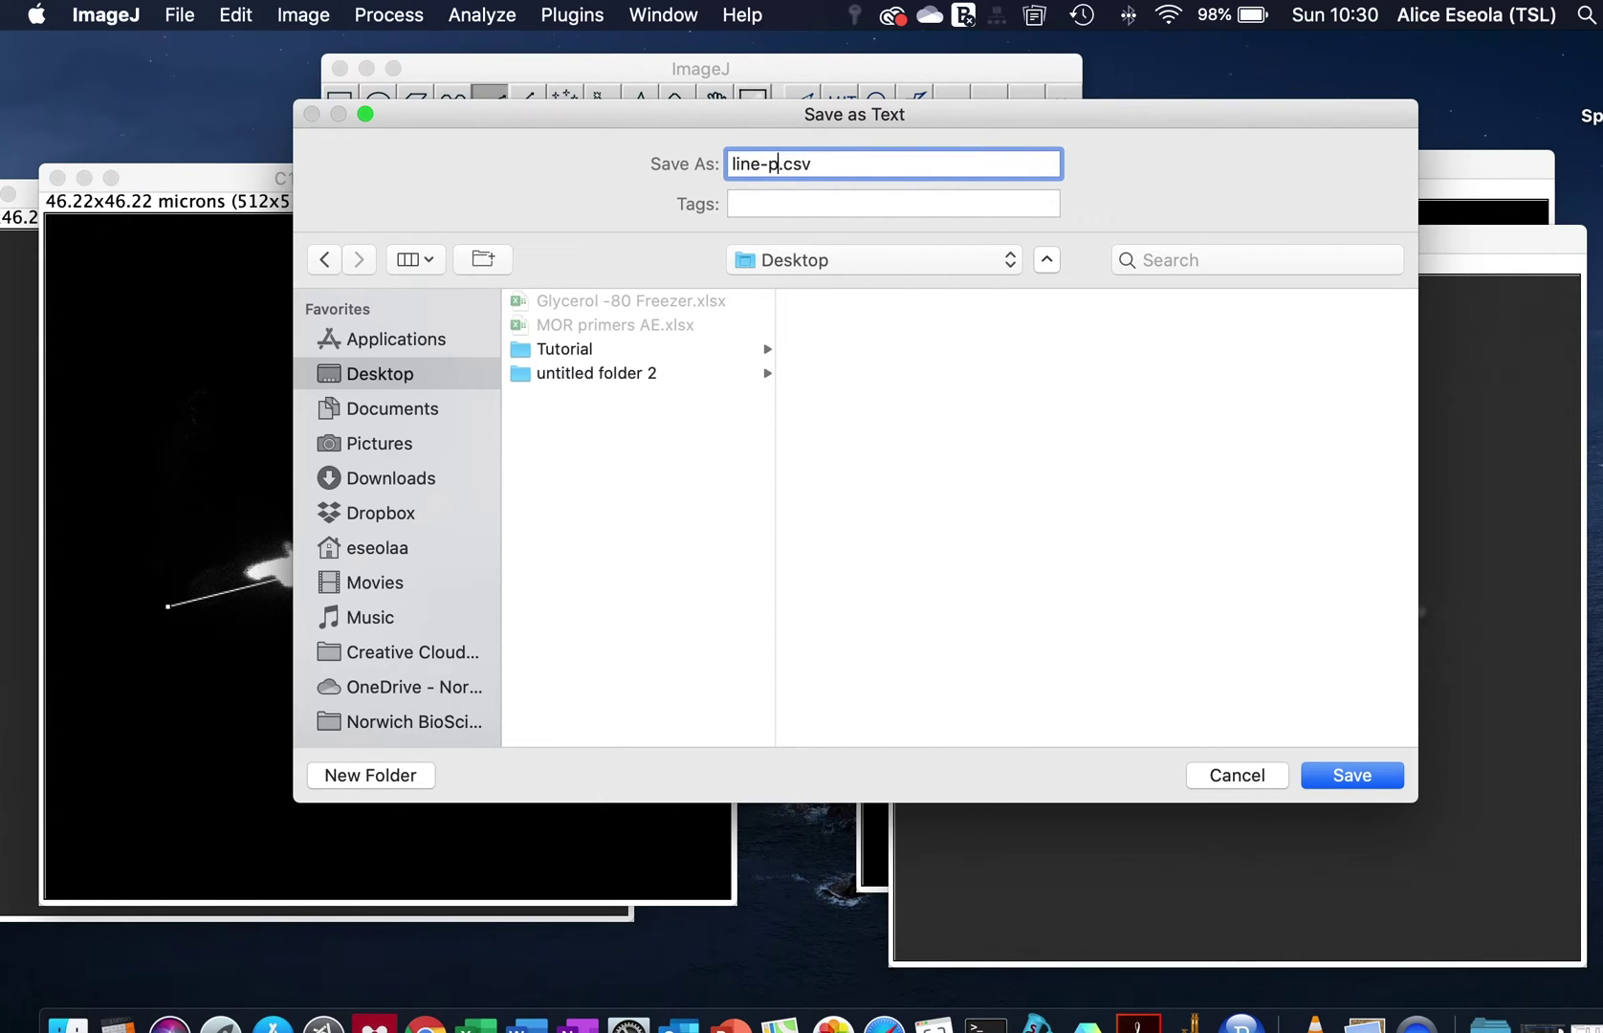
type("ine-graph")
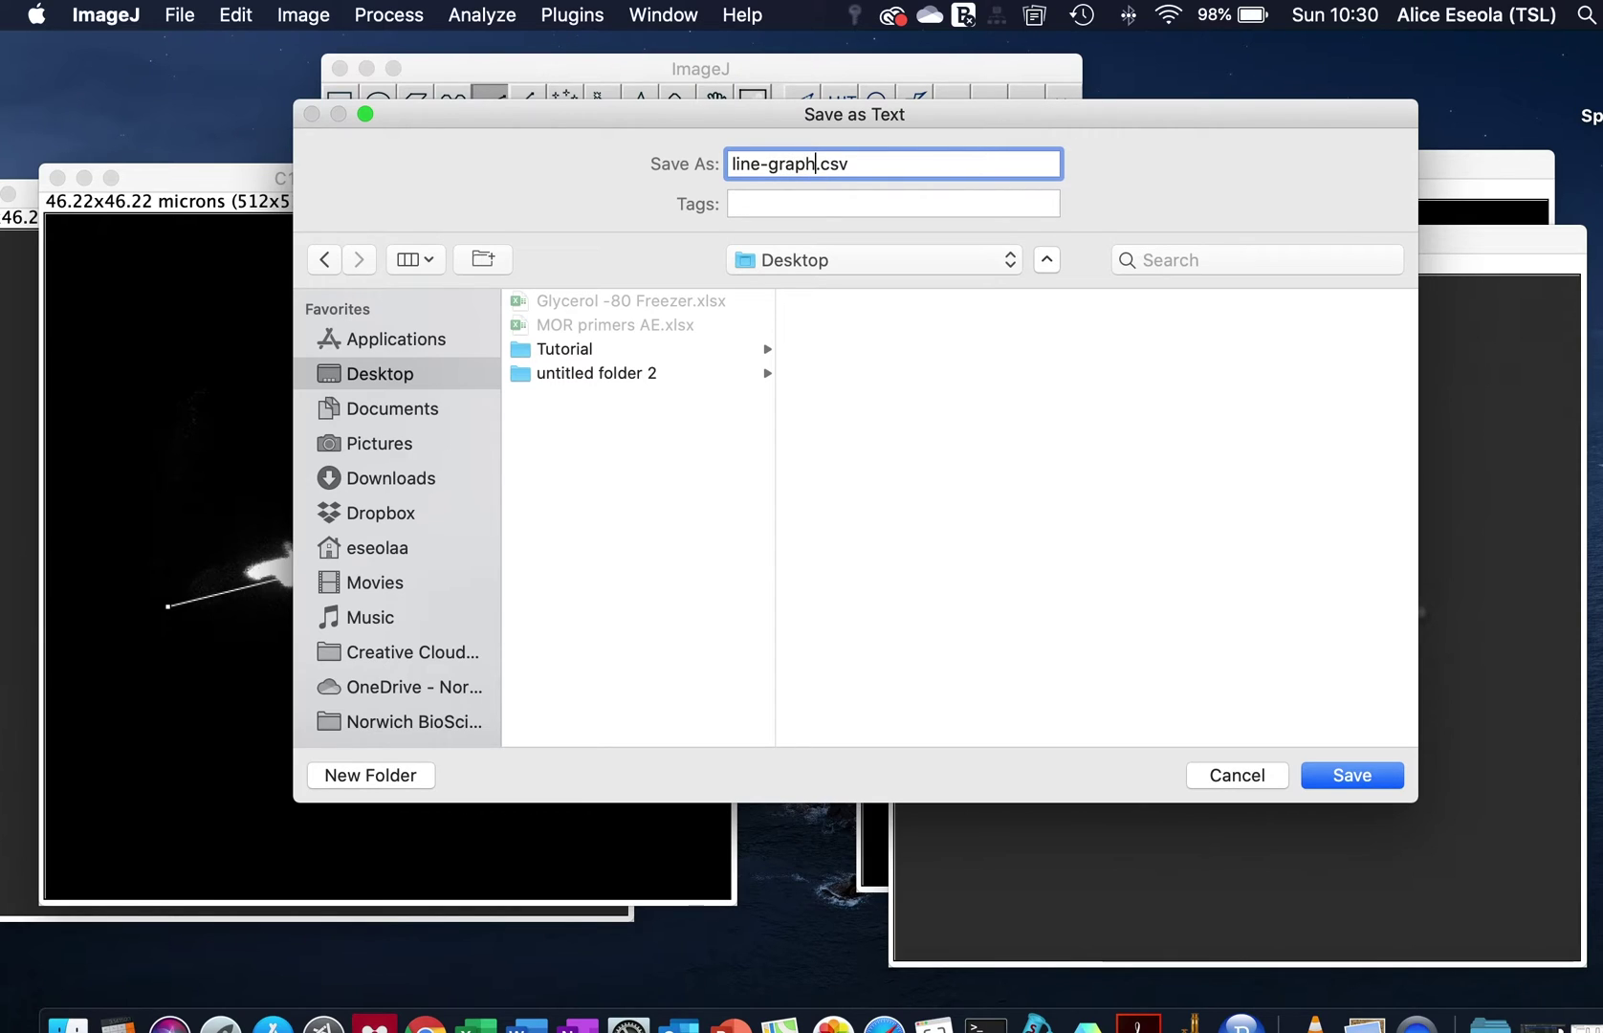
key("Return")
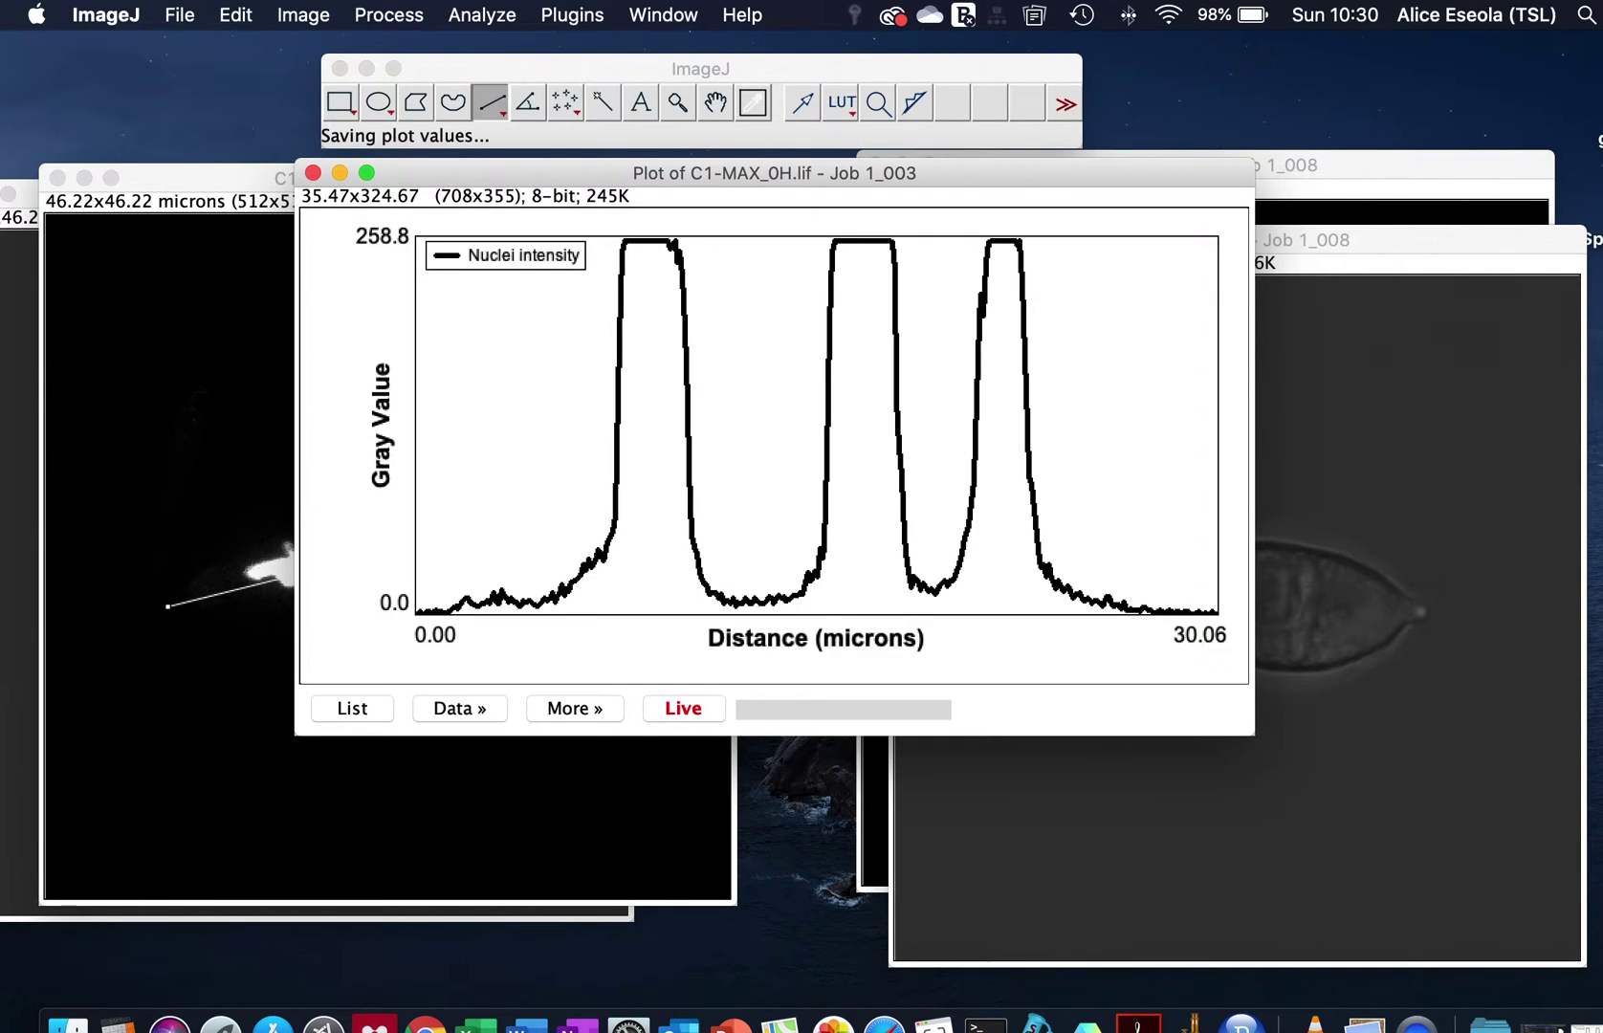
- Restore the minimized 2832x1420 HiRes Nuclei plot from the Dock and drag it fully on screen
left_click(1522, 110)
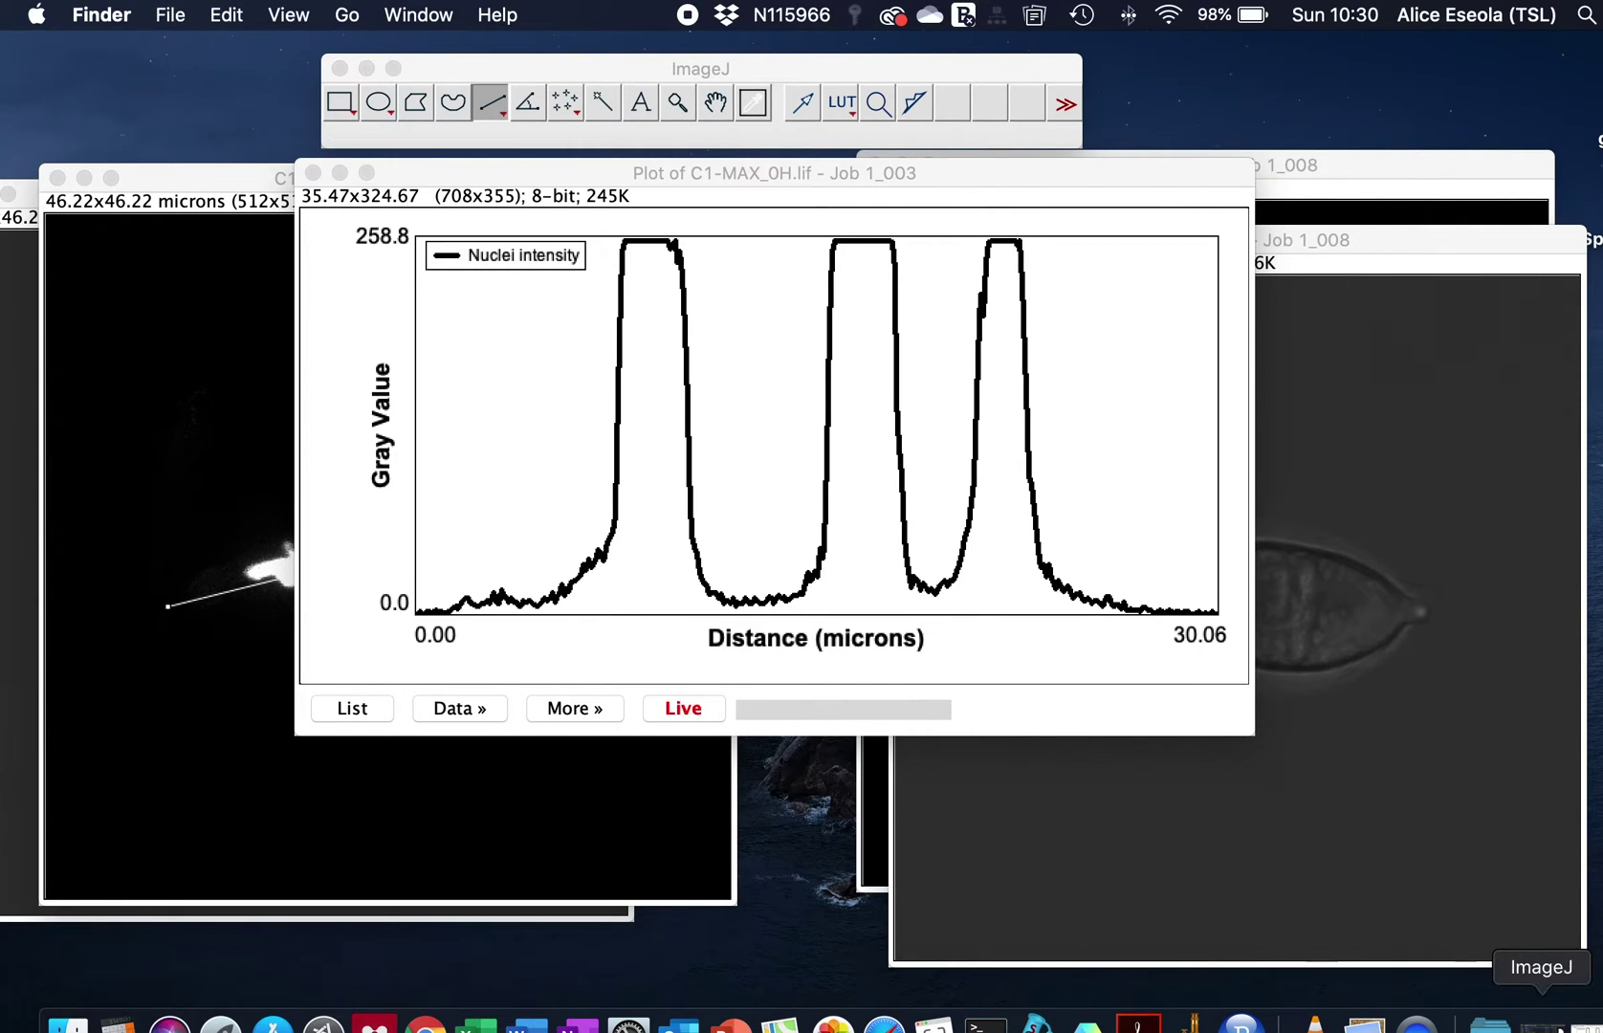
left_click(1540, 1020)
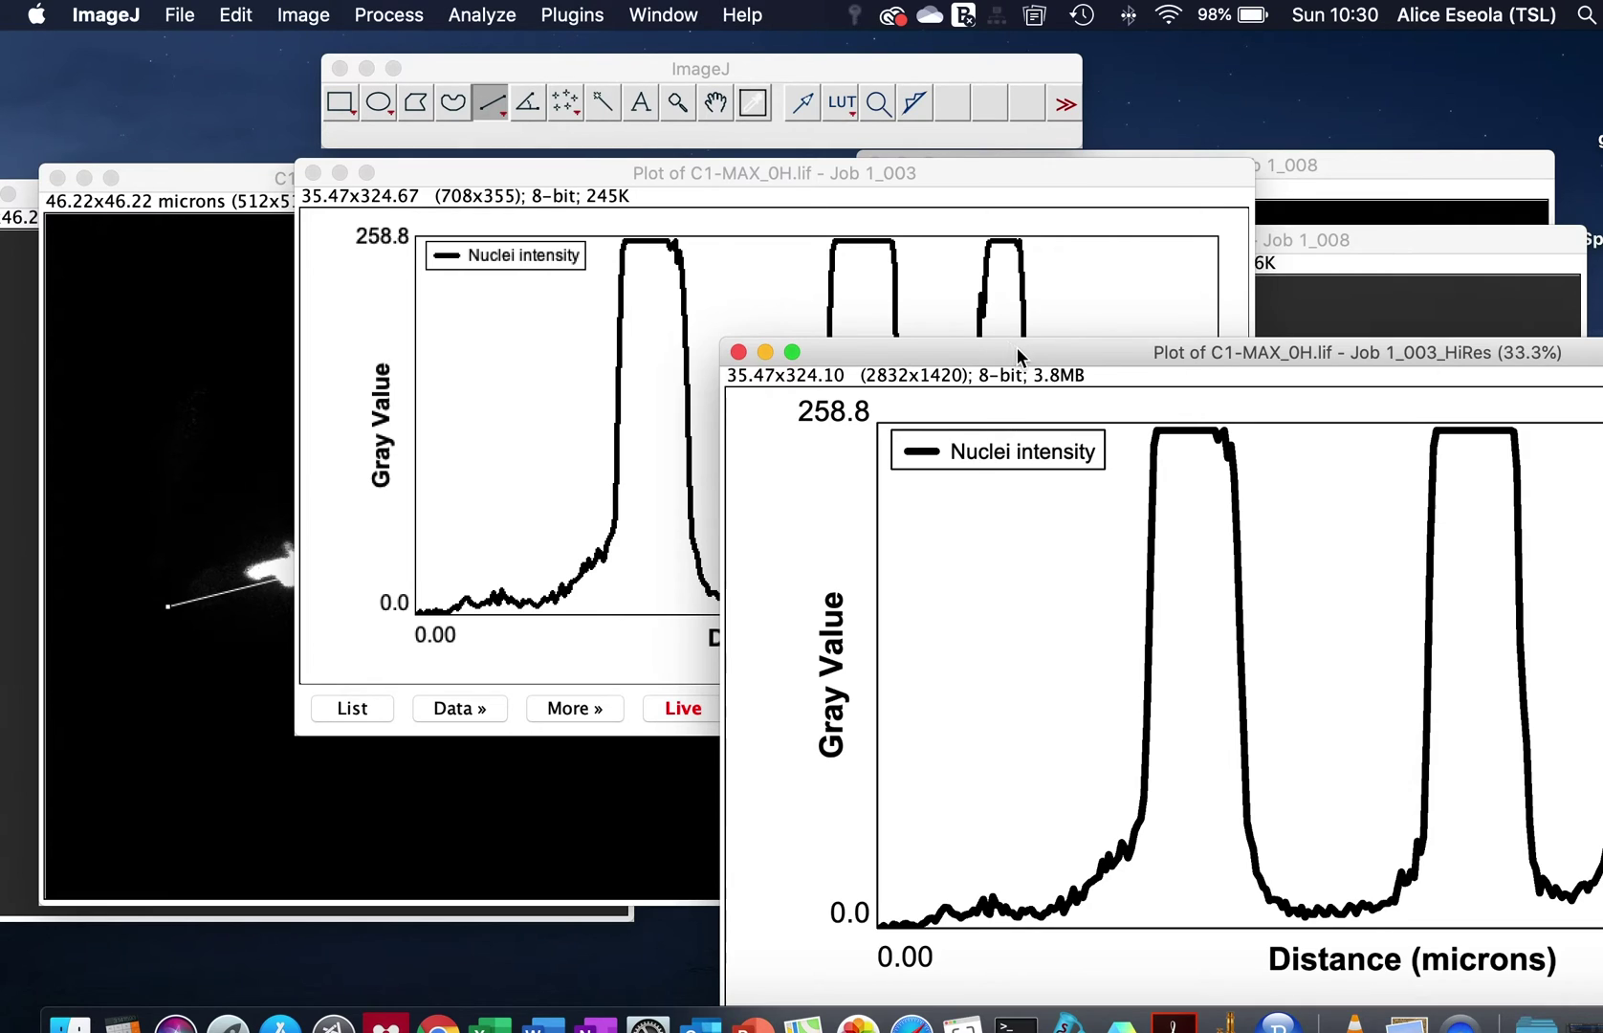
left_click_drag(1017, 352, 543, 162)
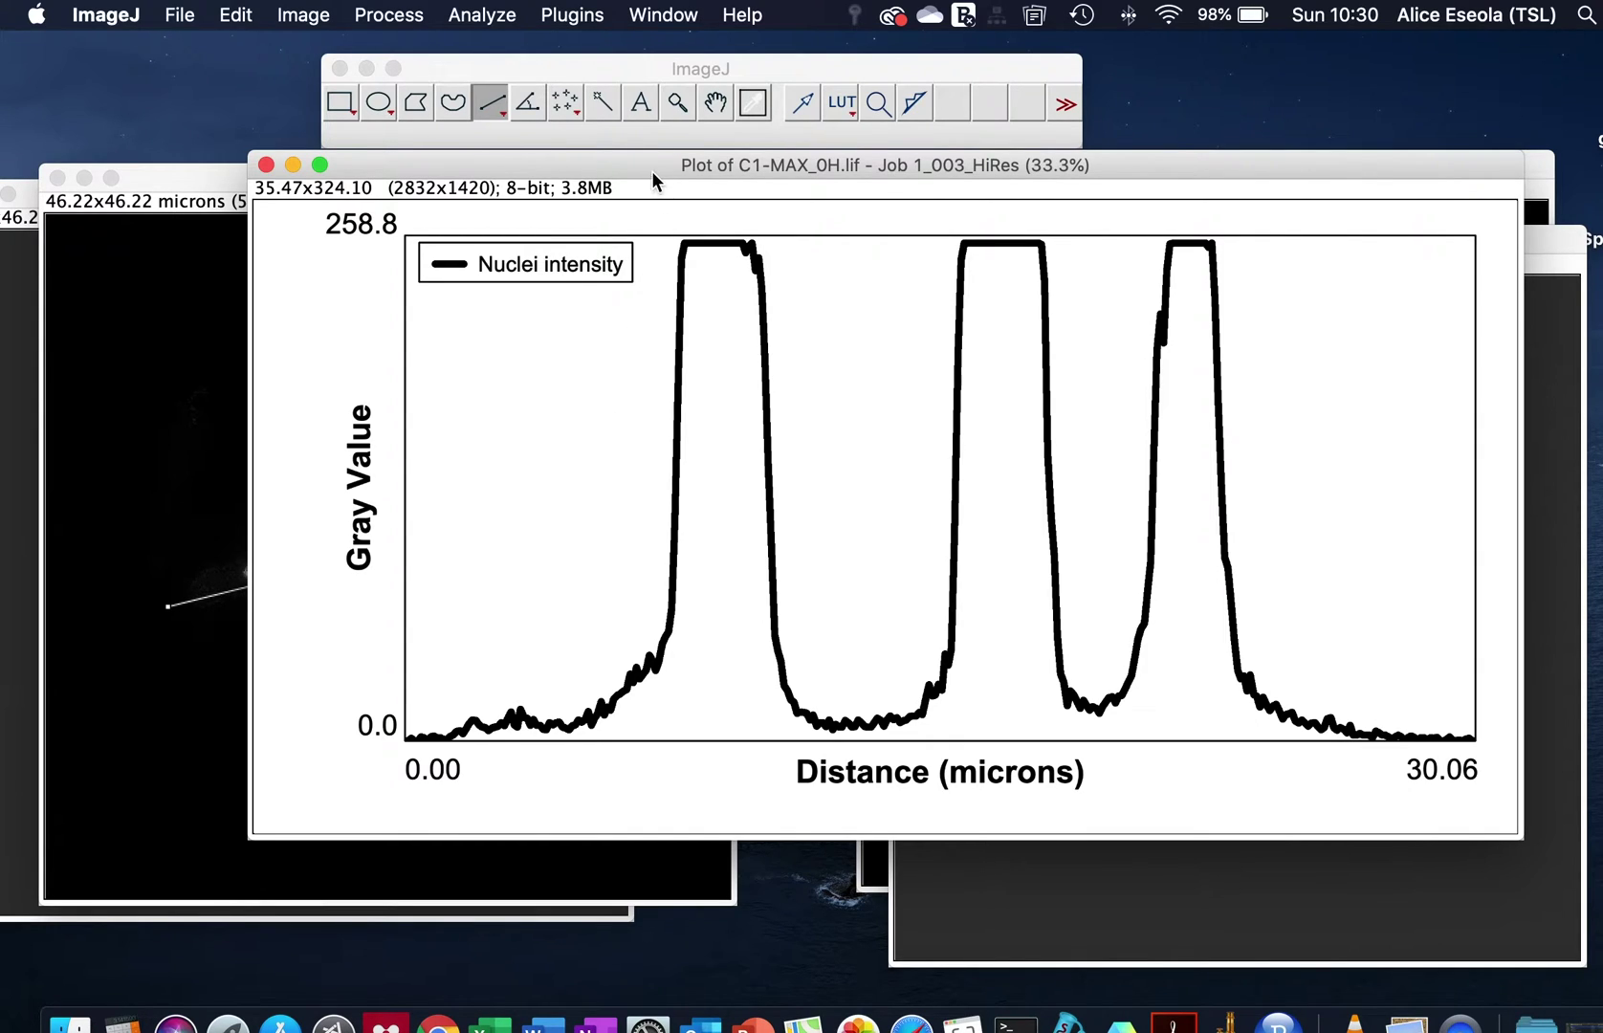
- Apply the Red lookup table to the high-resolution plot
left_click(663, 14)
left_click(742, 14)
left_click(843, 103)
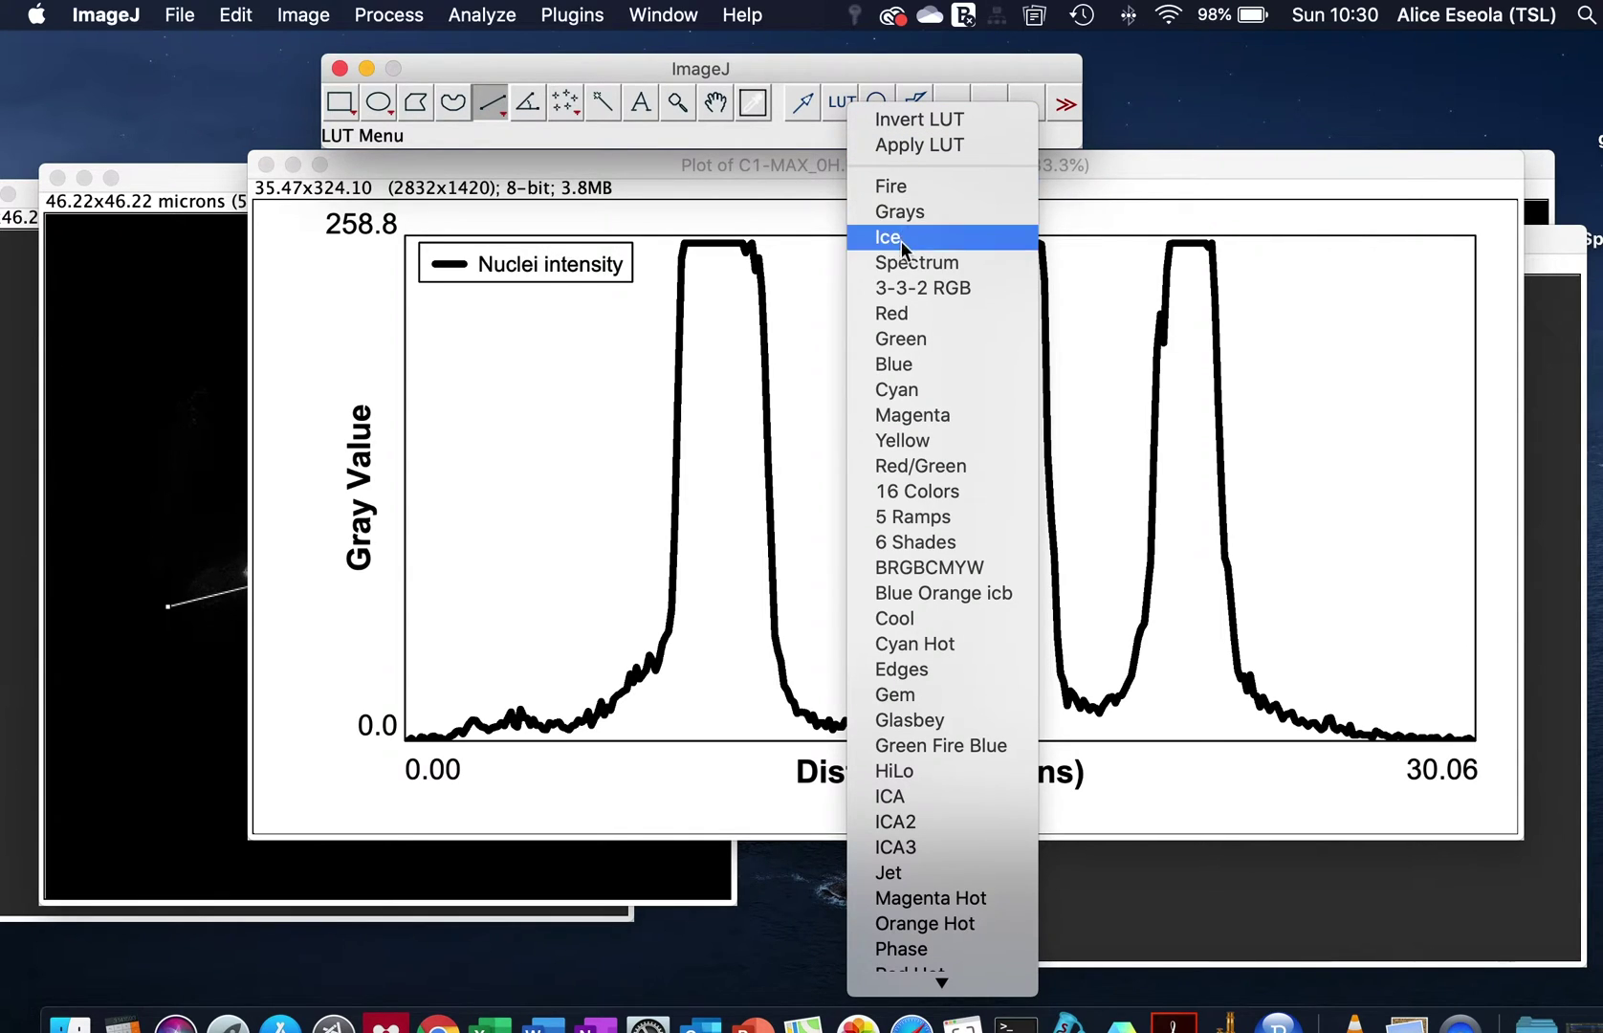
left_click(900, 314)
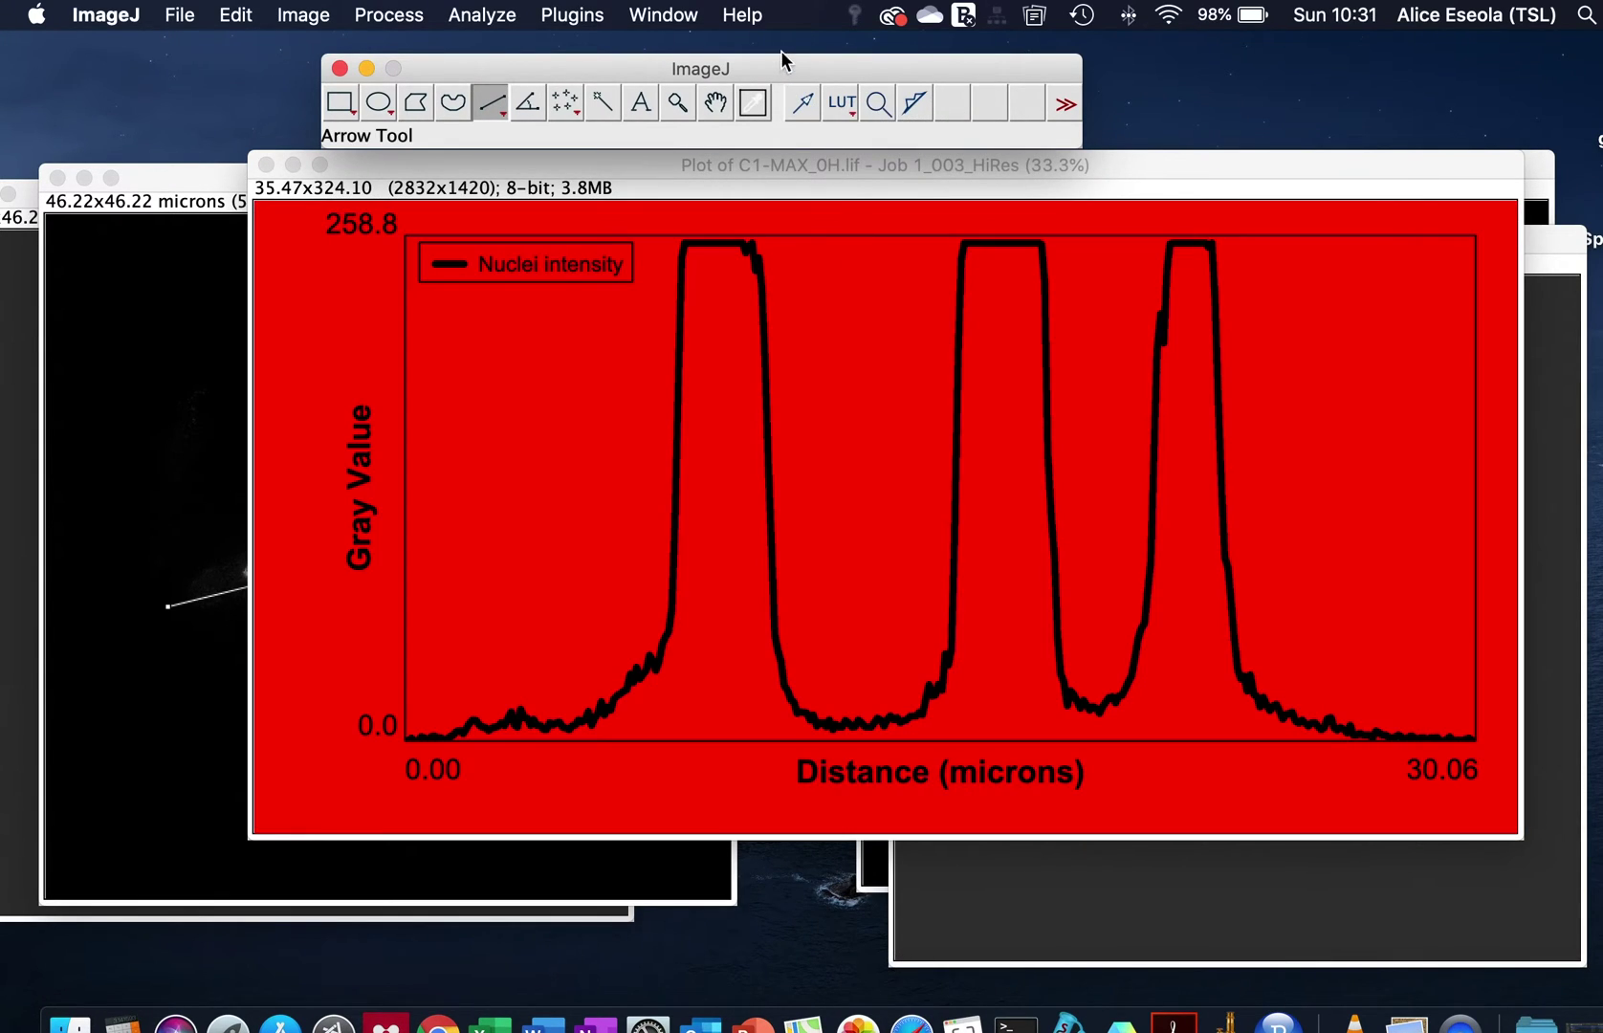
left_click(681, 19)
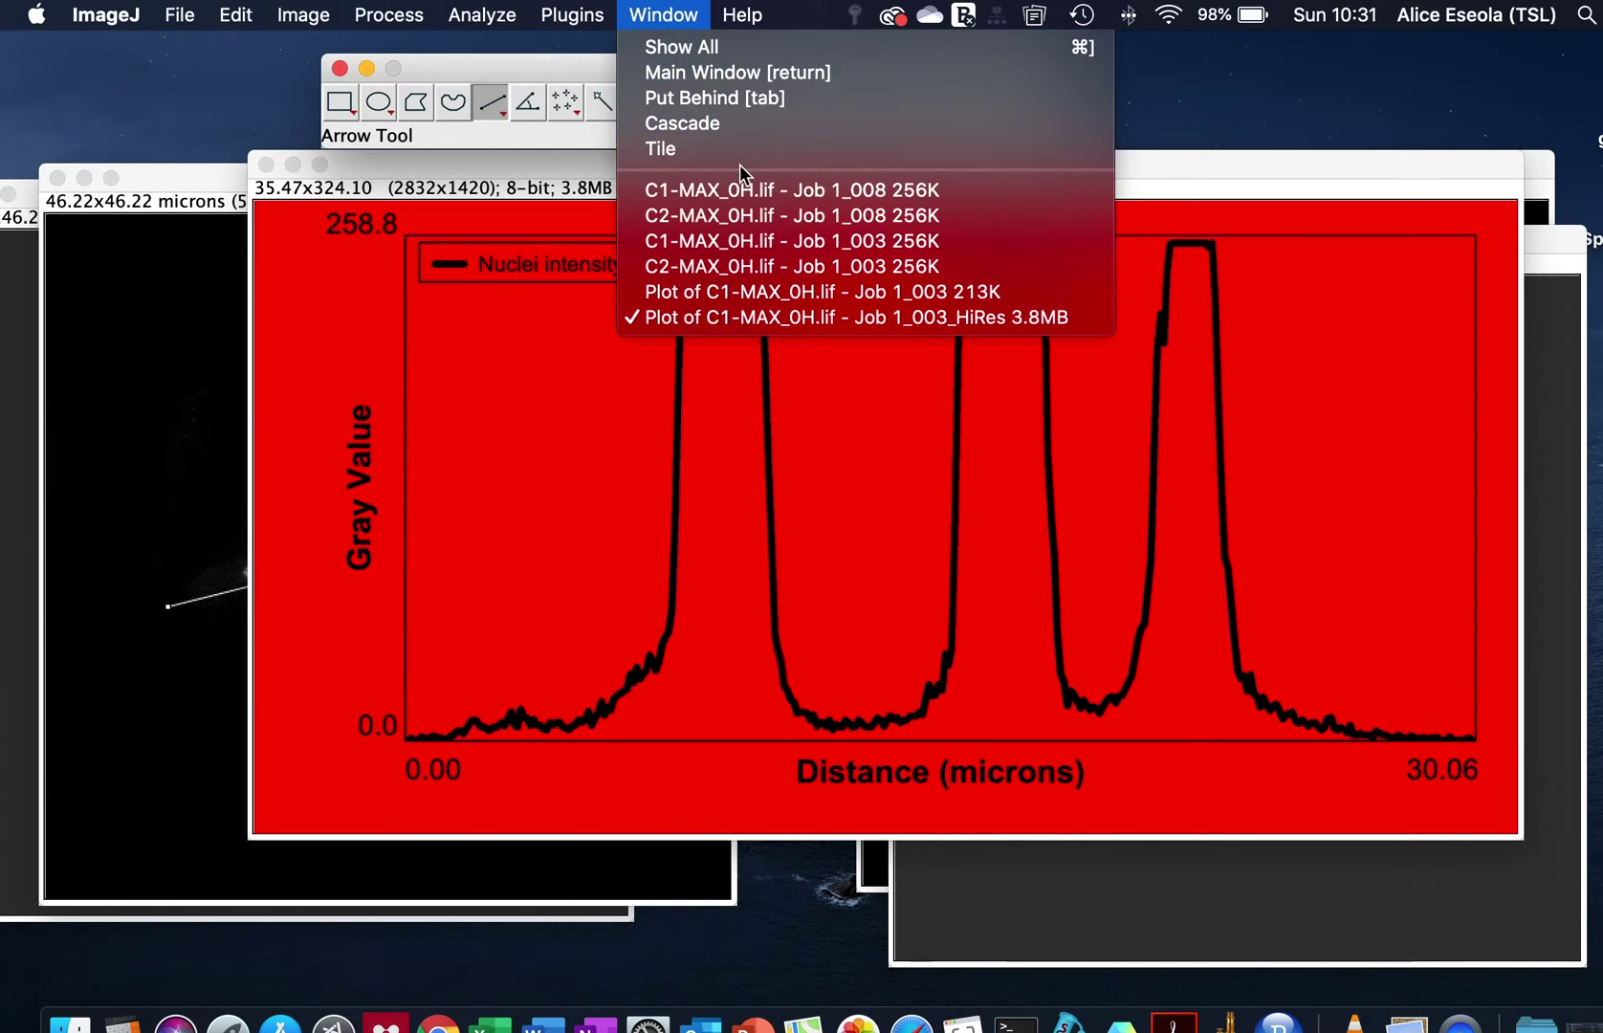
left_click(556, 84)
- Switch the plot to the Green lookup table and invert it for green on black
left_click(837, 105)
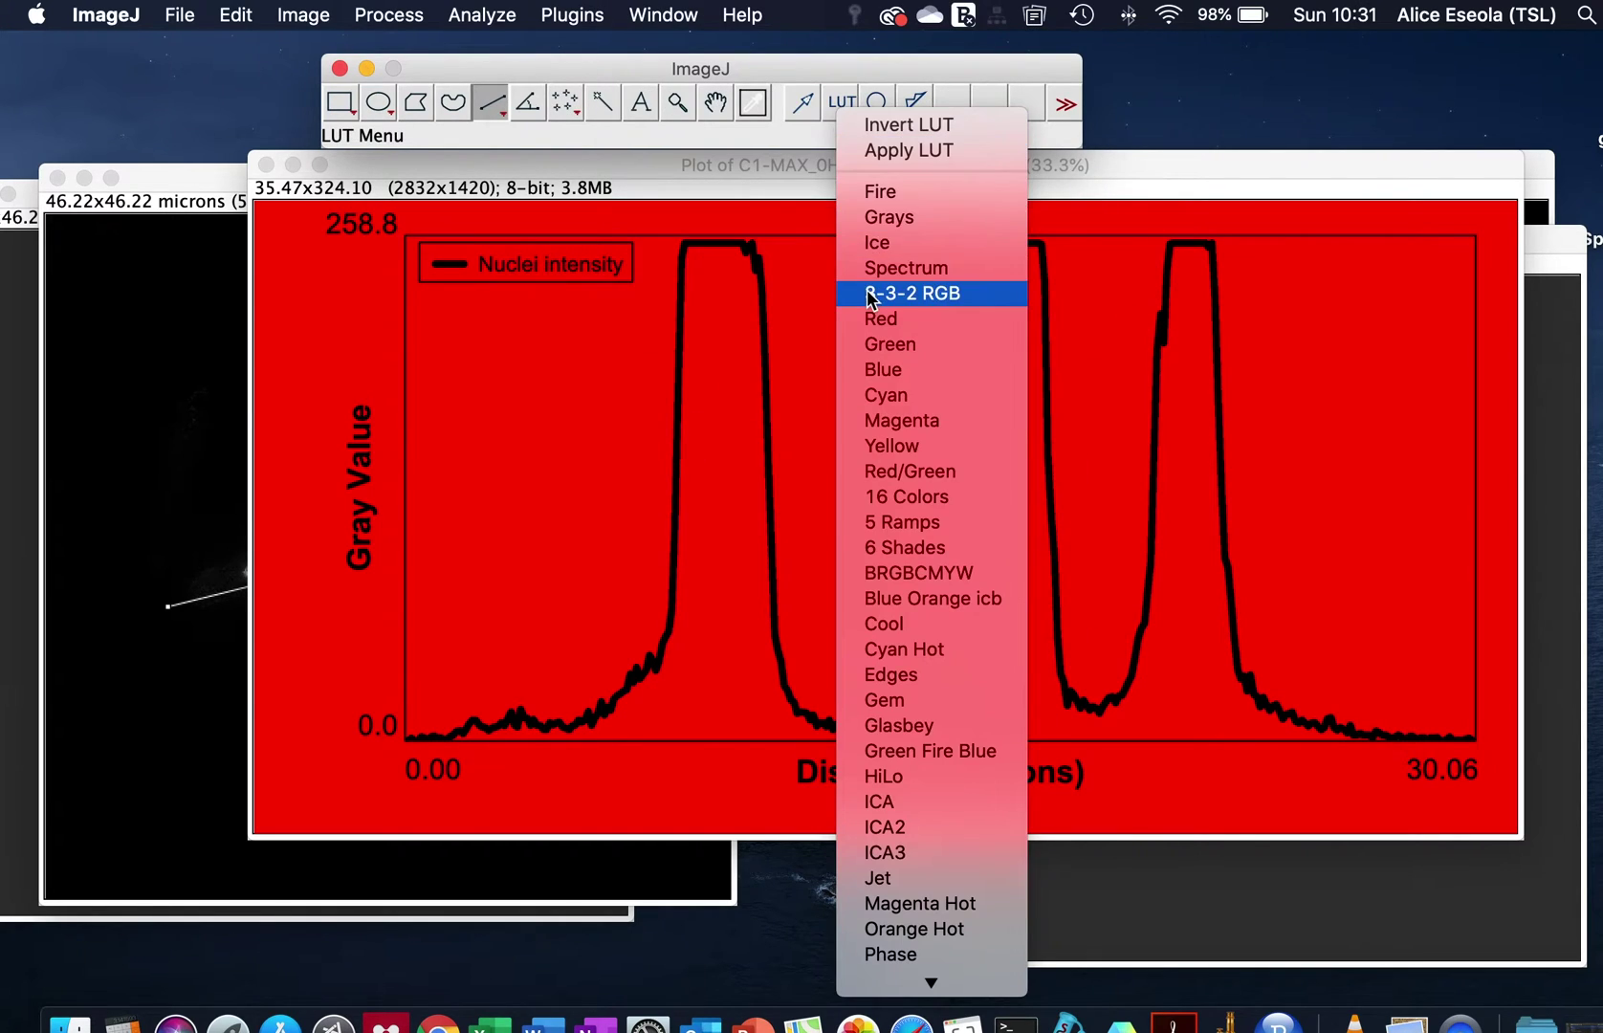
left_click(872, 352)
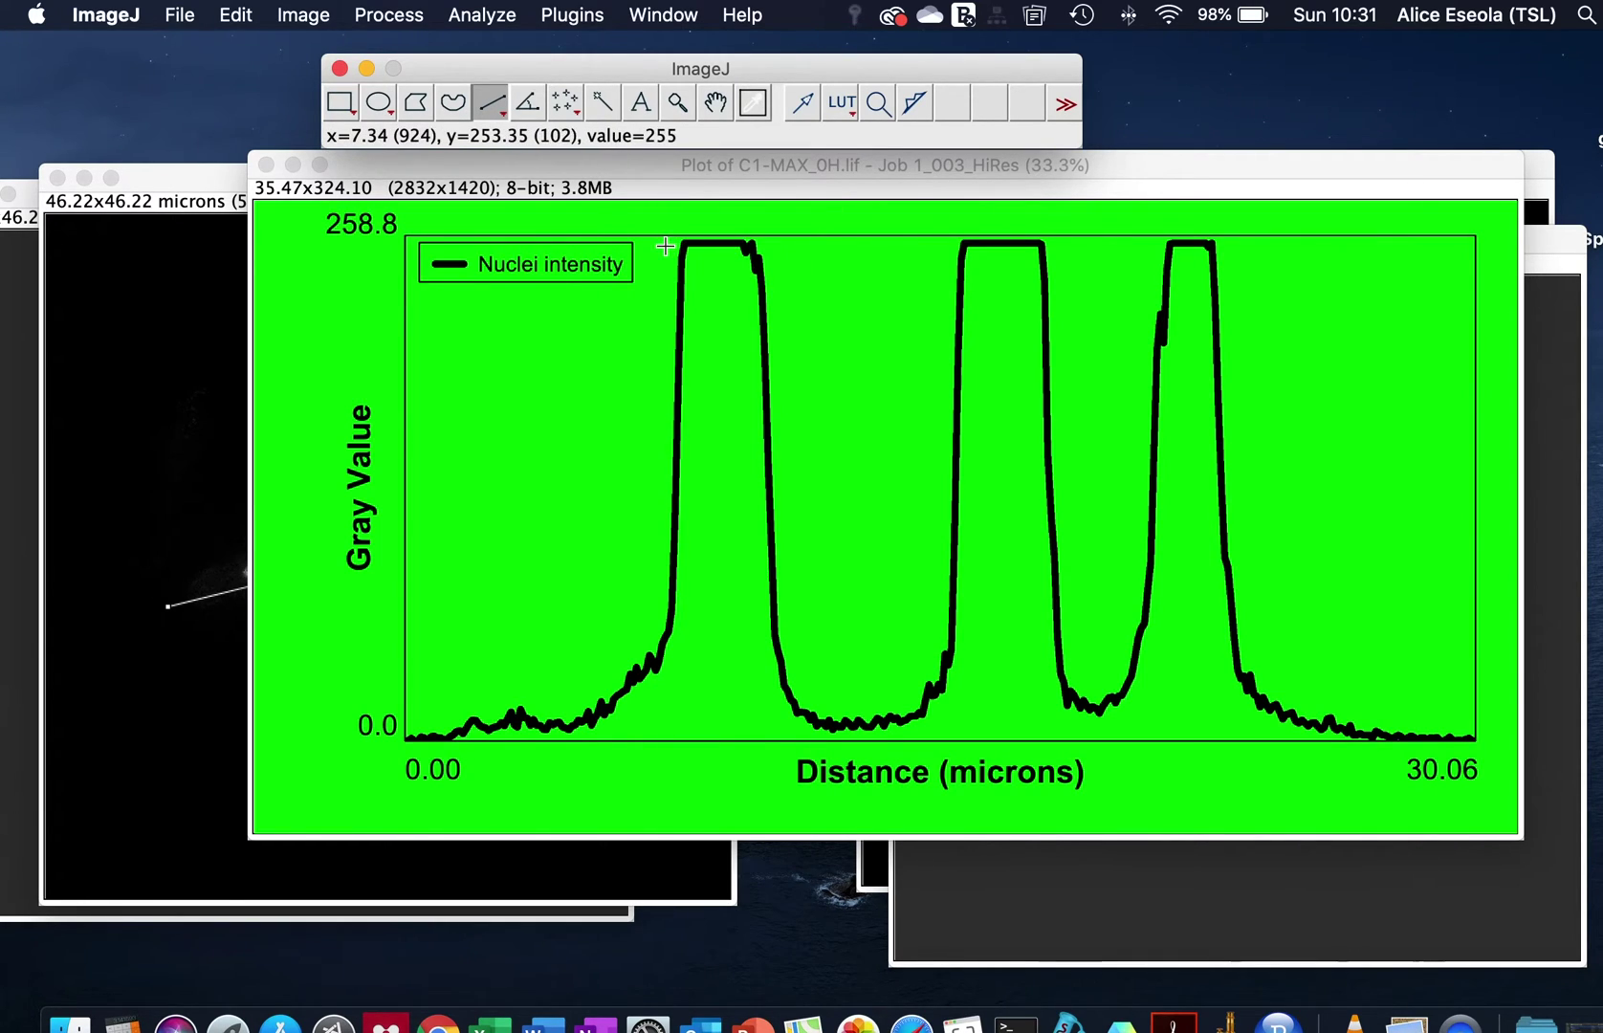
left_click(839, 100)
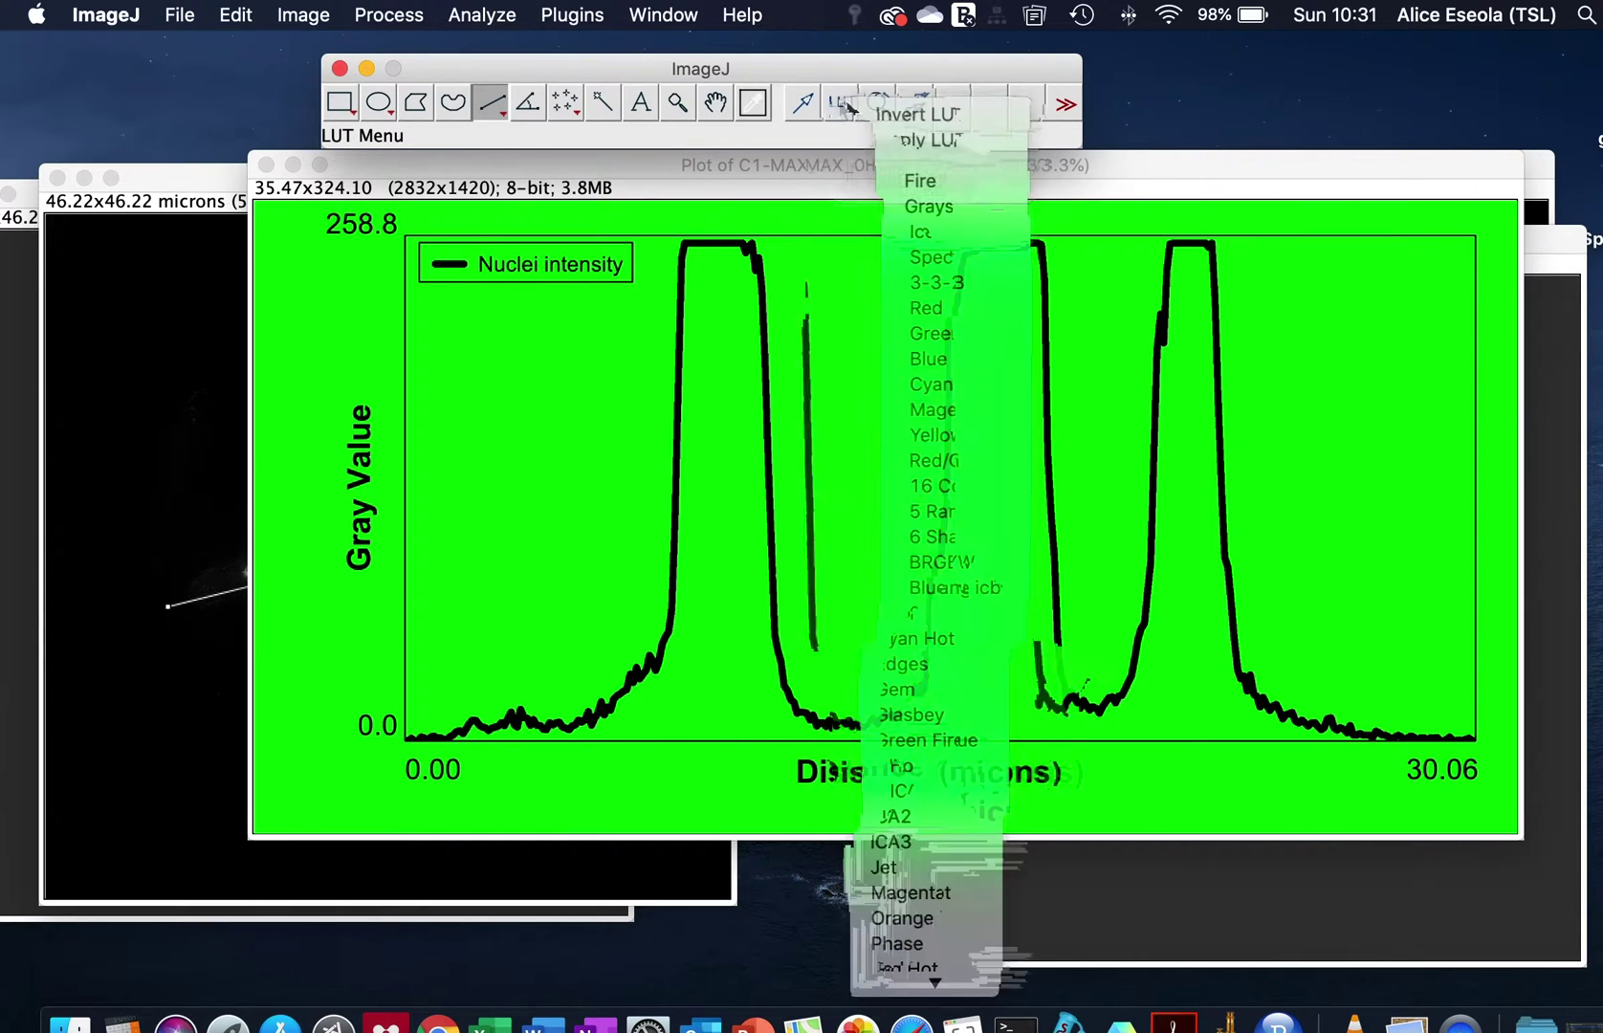
left_click(880, 121)
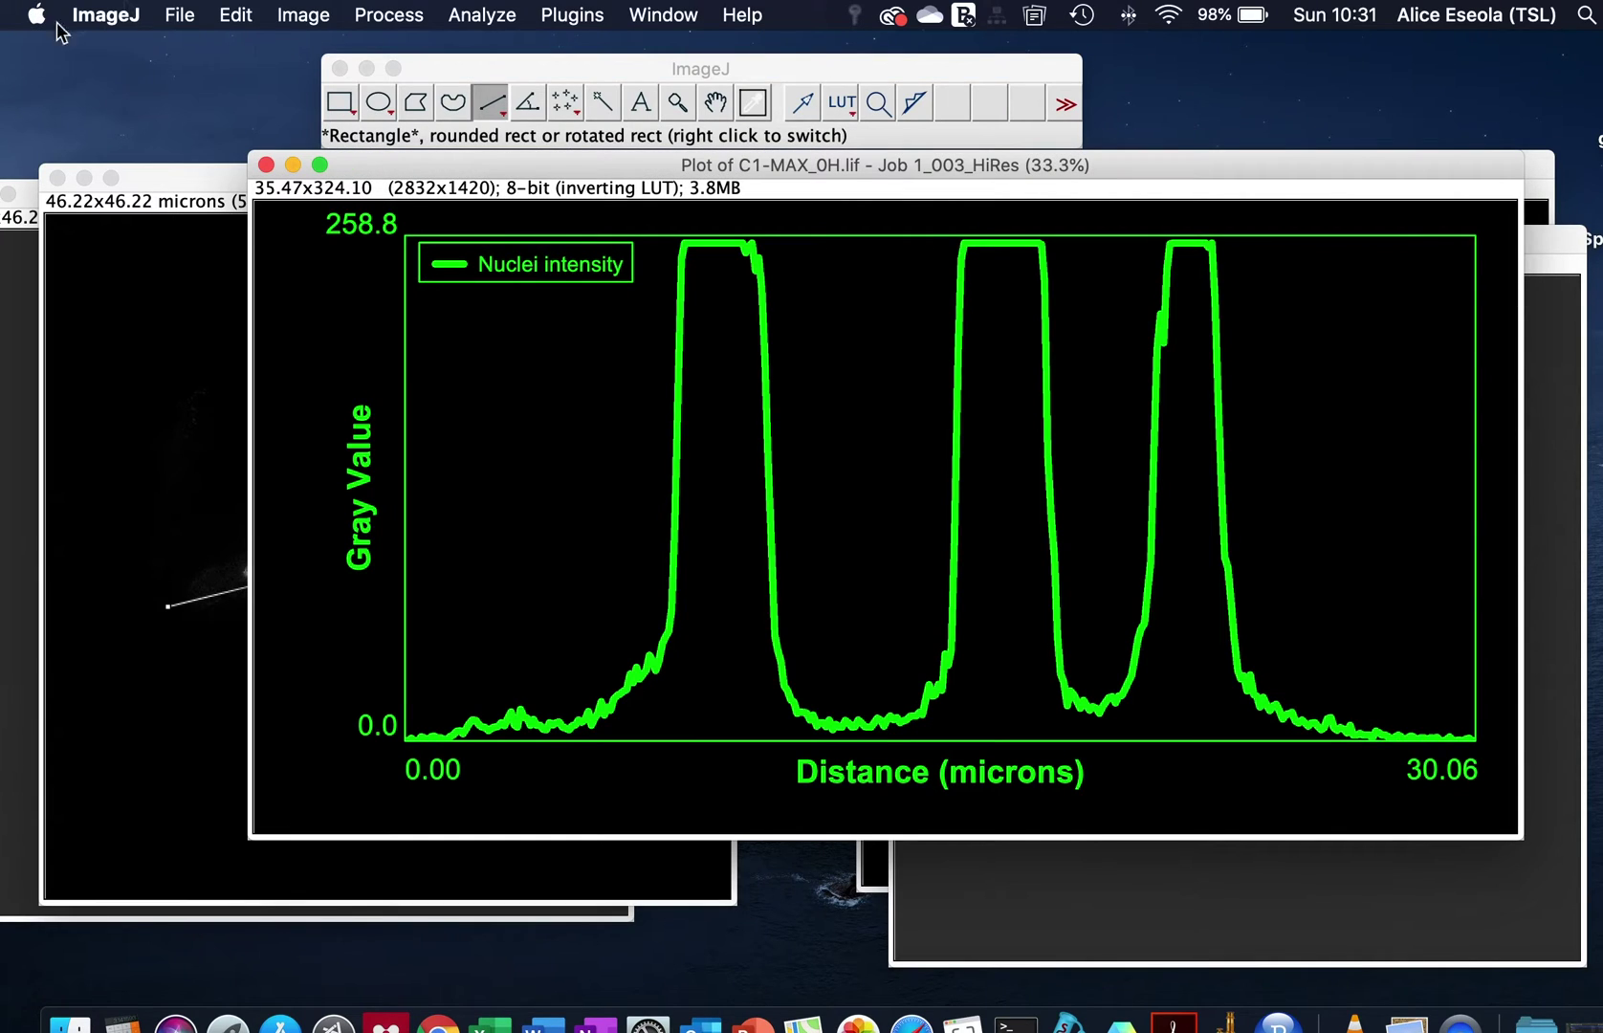
left_click(169, 14)
- Save the green-on-black HiRes plot as a JPEG on the Desktop and close its window
mouse_move(232, 319)
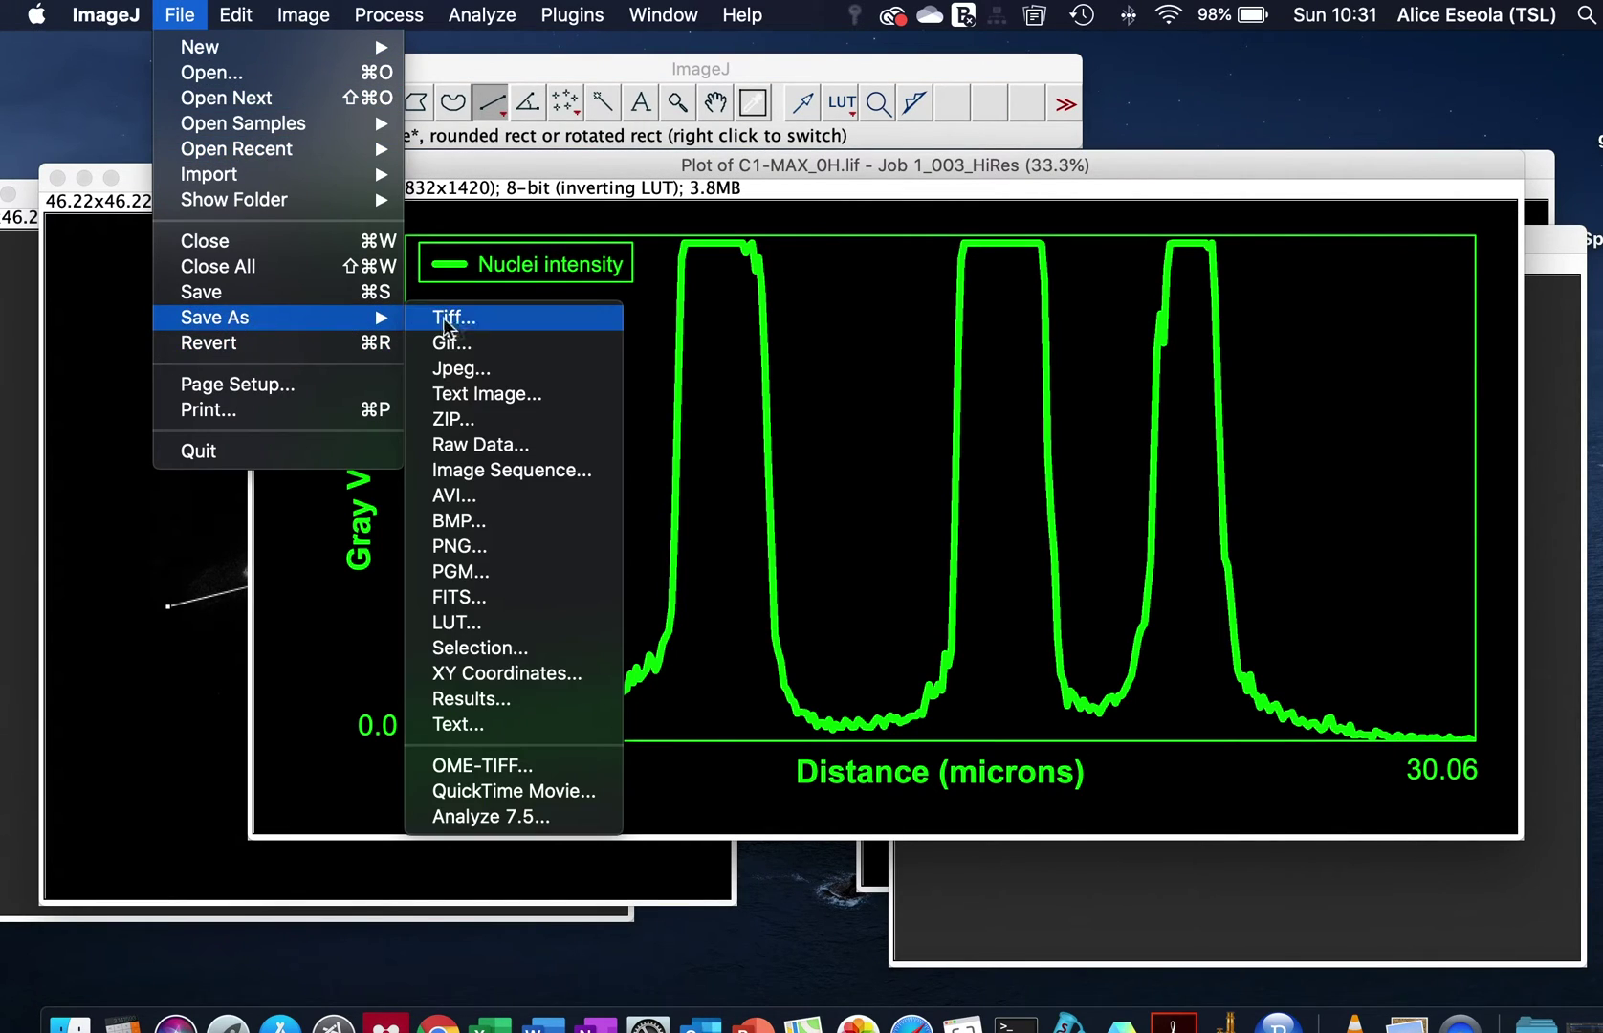
left_click(465, 370)
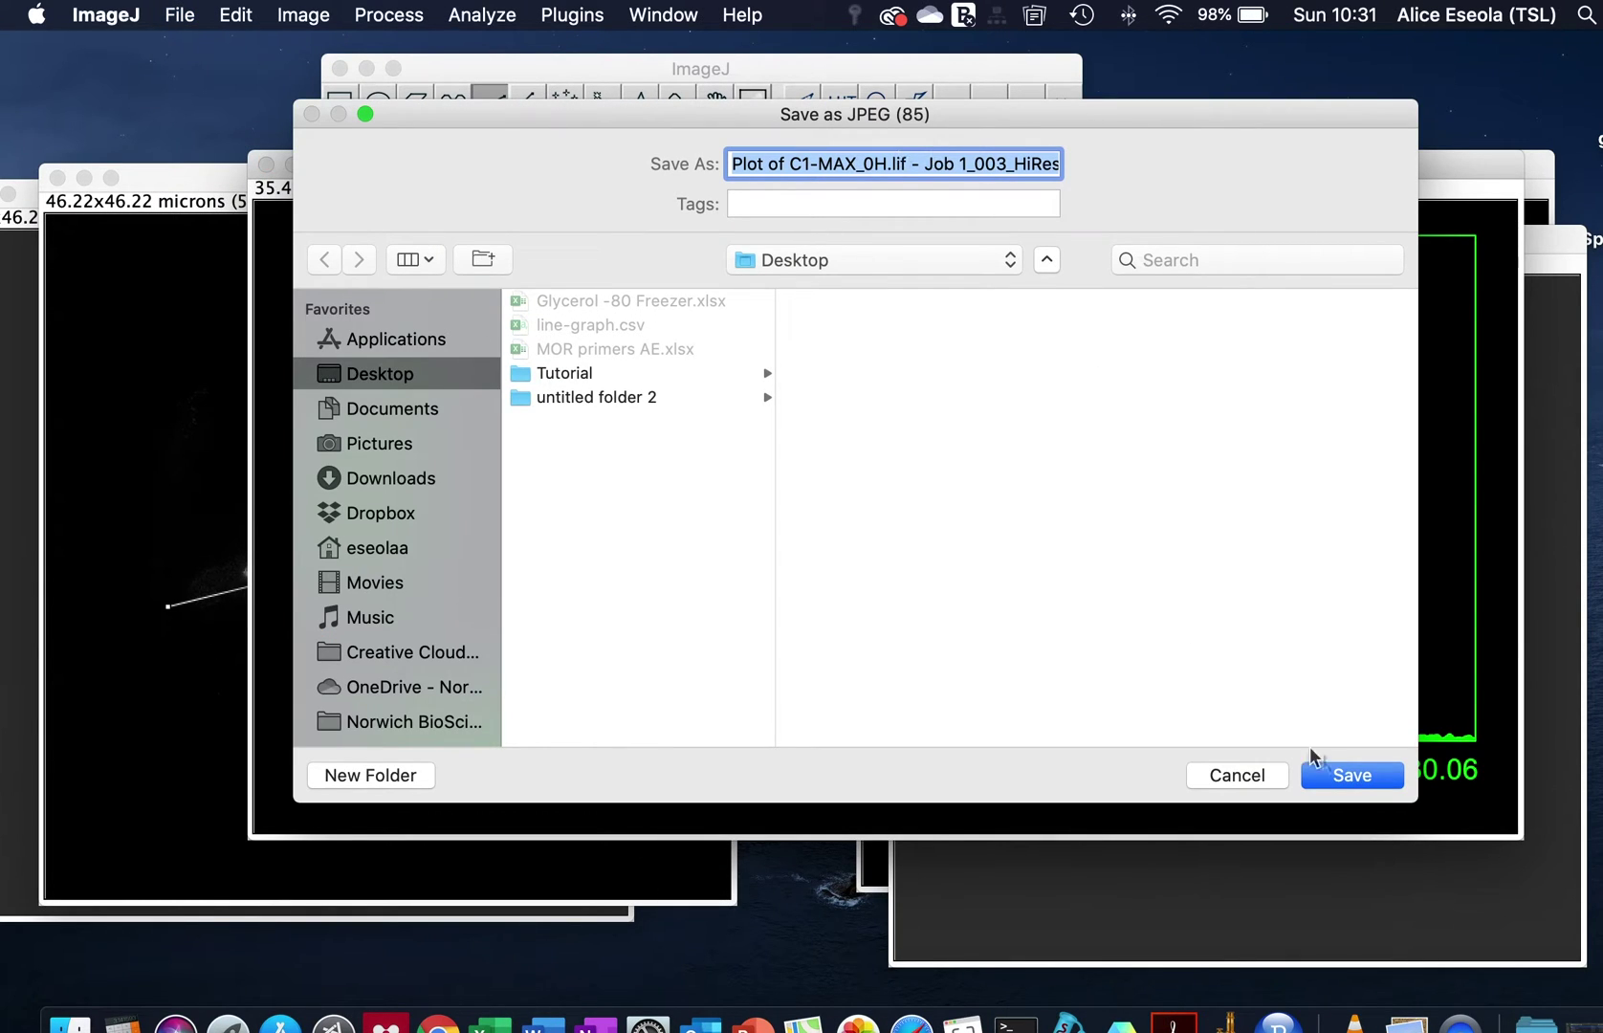
left_click(1352, 777)
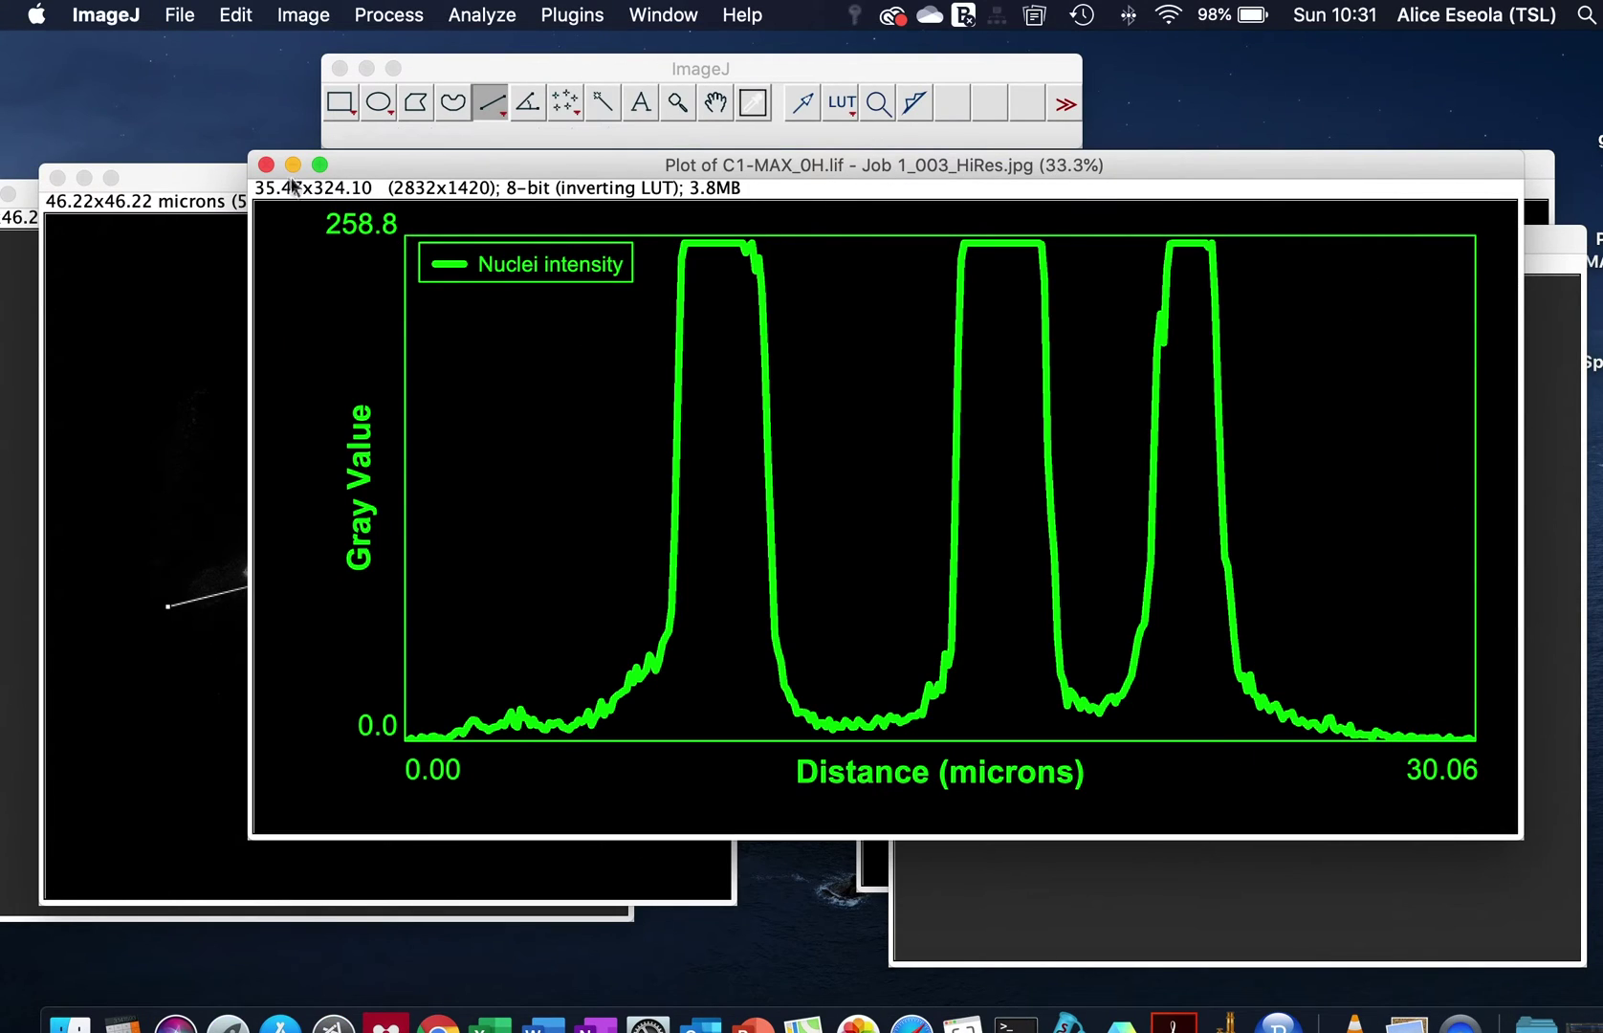
left_click(267, 164)
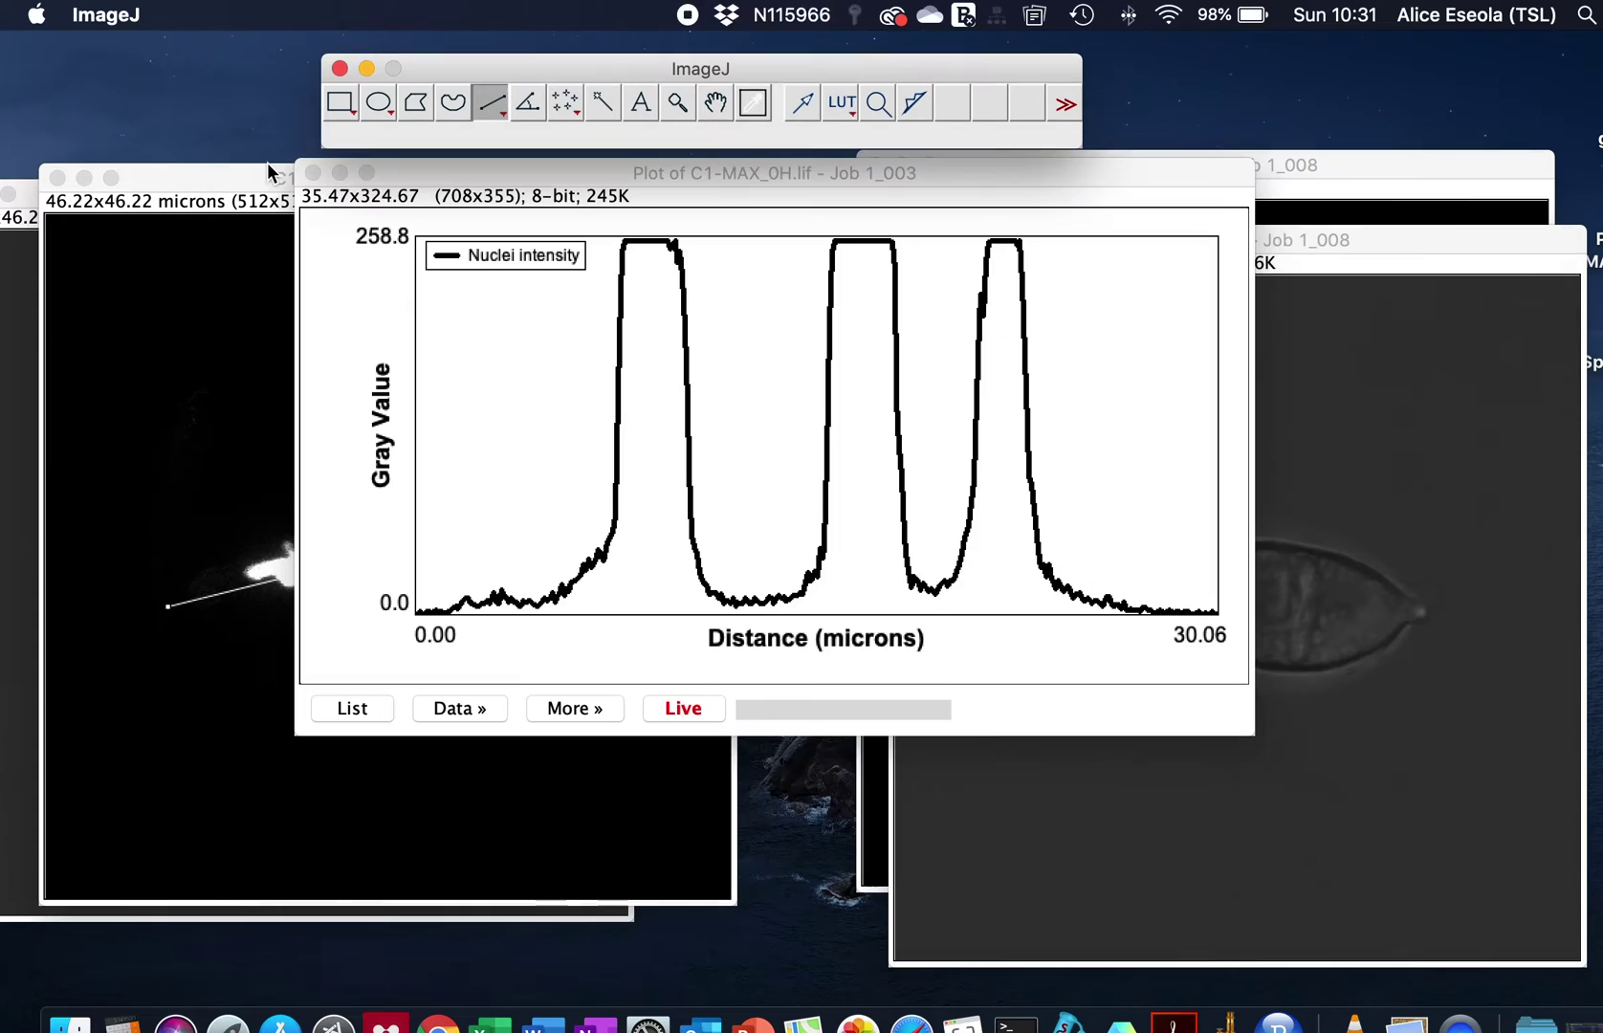
- Flatten the line onto the nuclei image as the RGB copy Job 1_003-1 and move it right
left_click(340, 173)
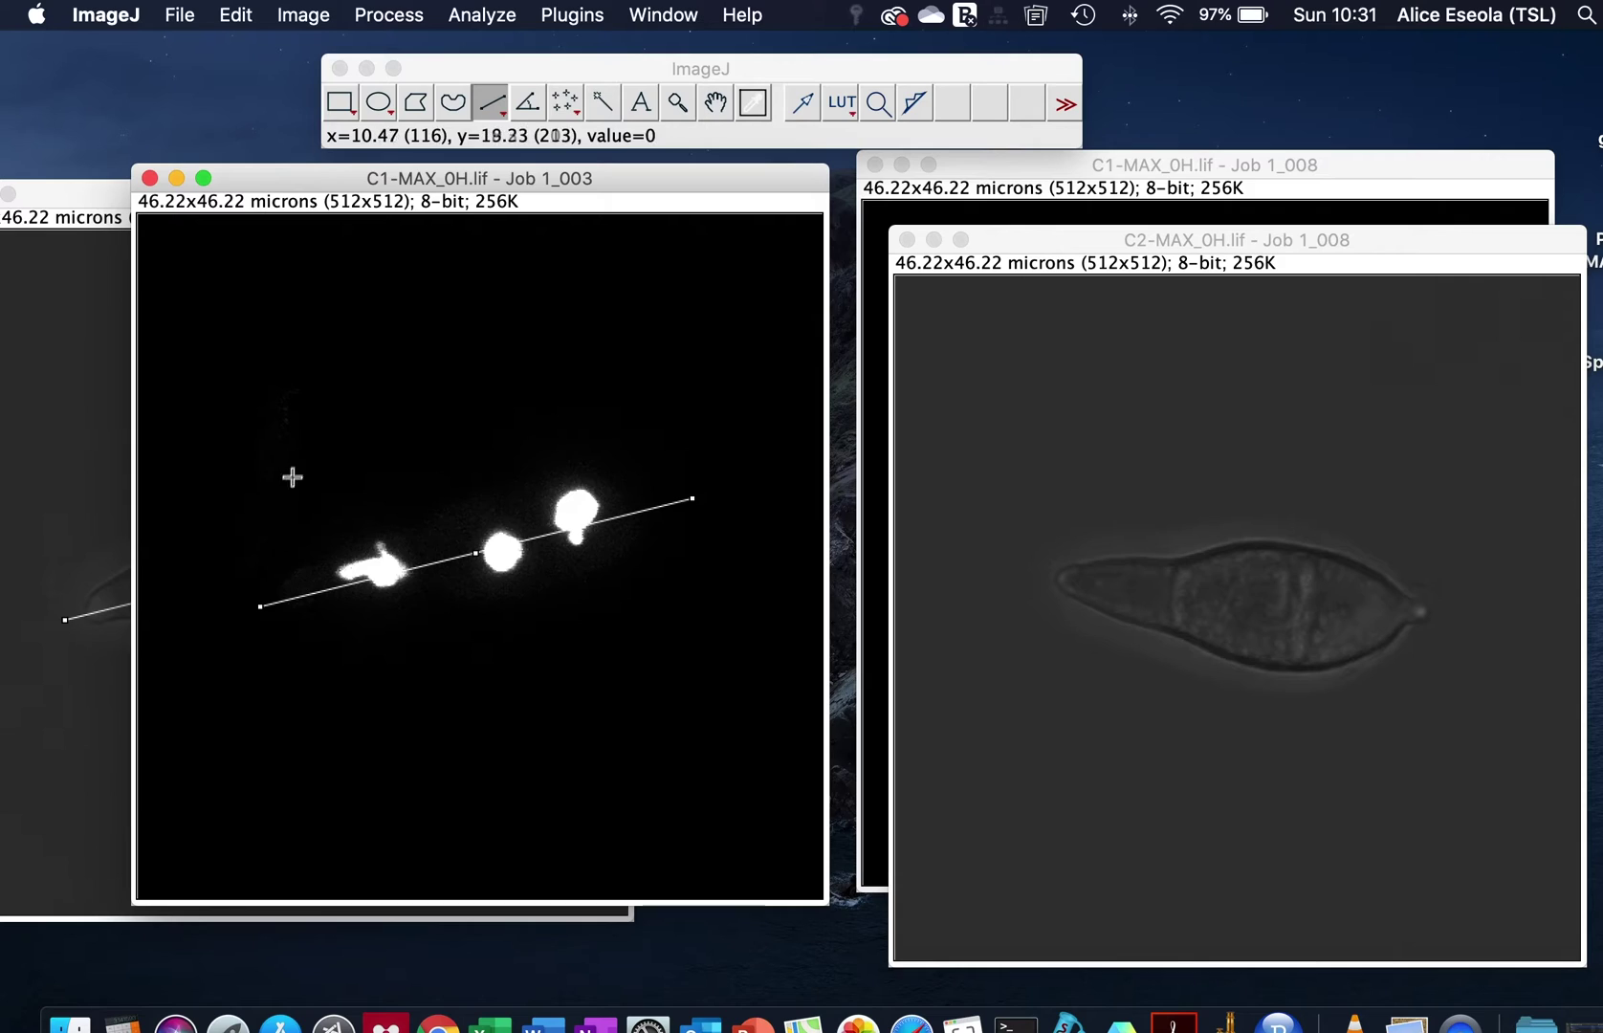
left_click(292, 13)
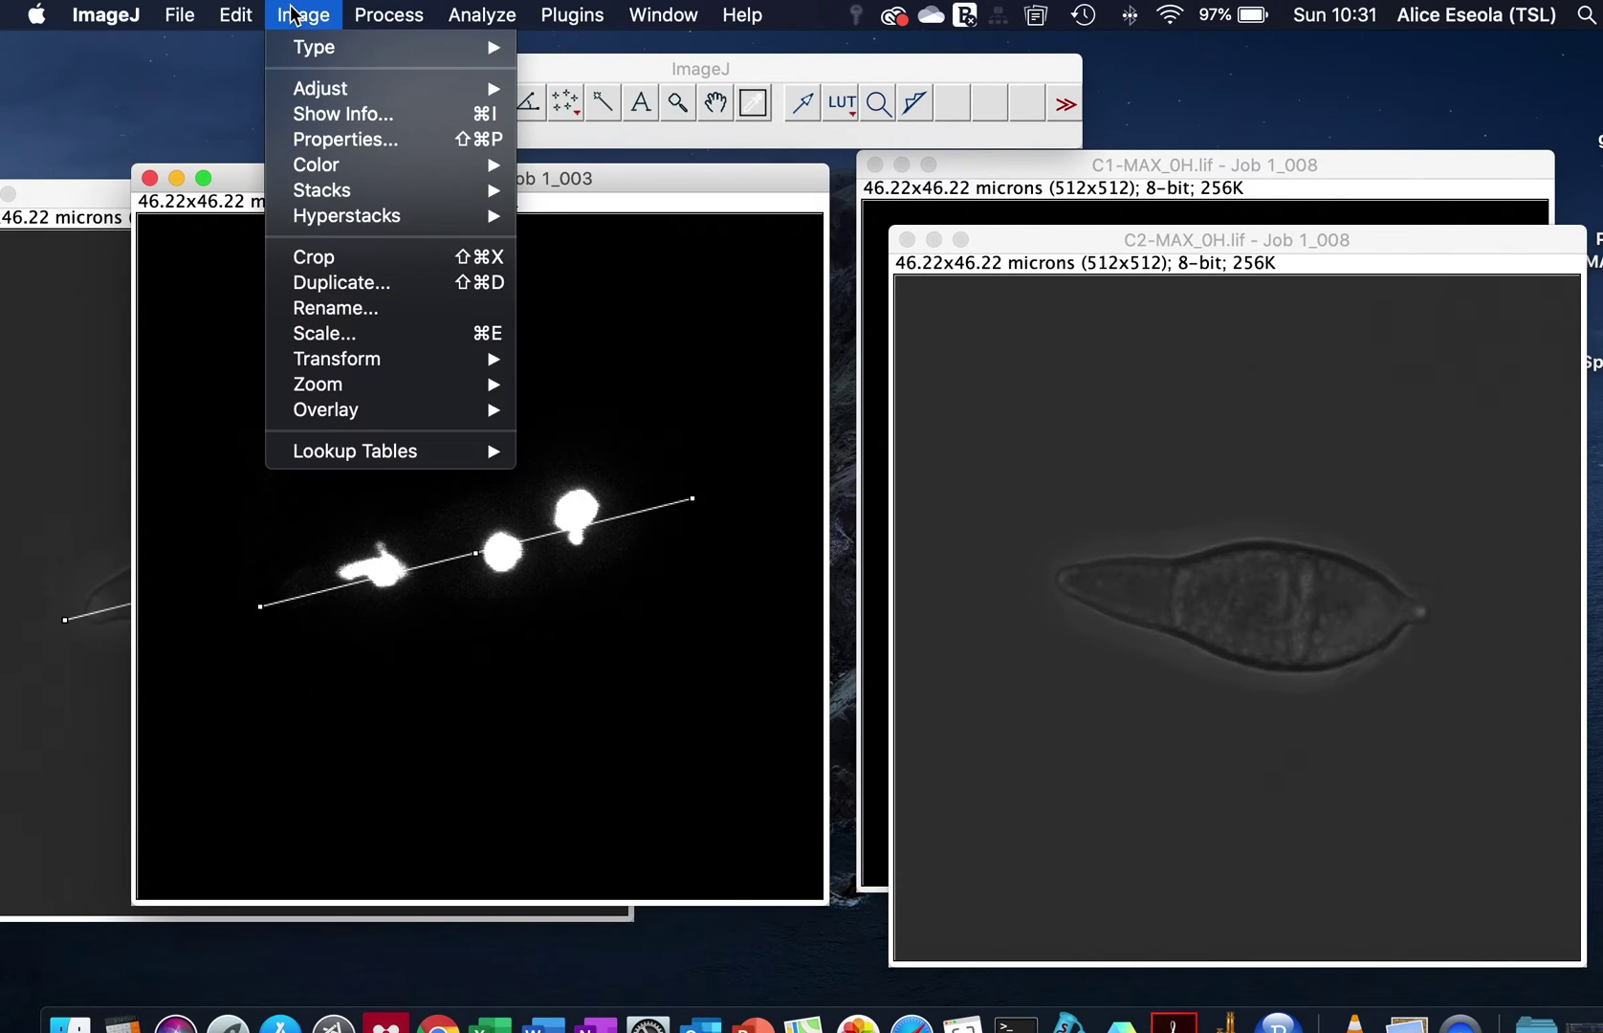
mouse_move(369, 417)
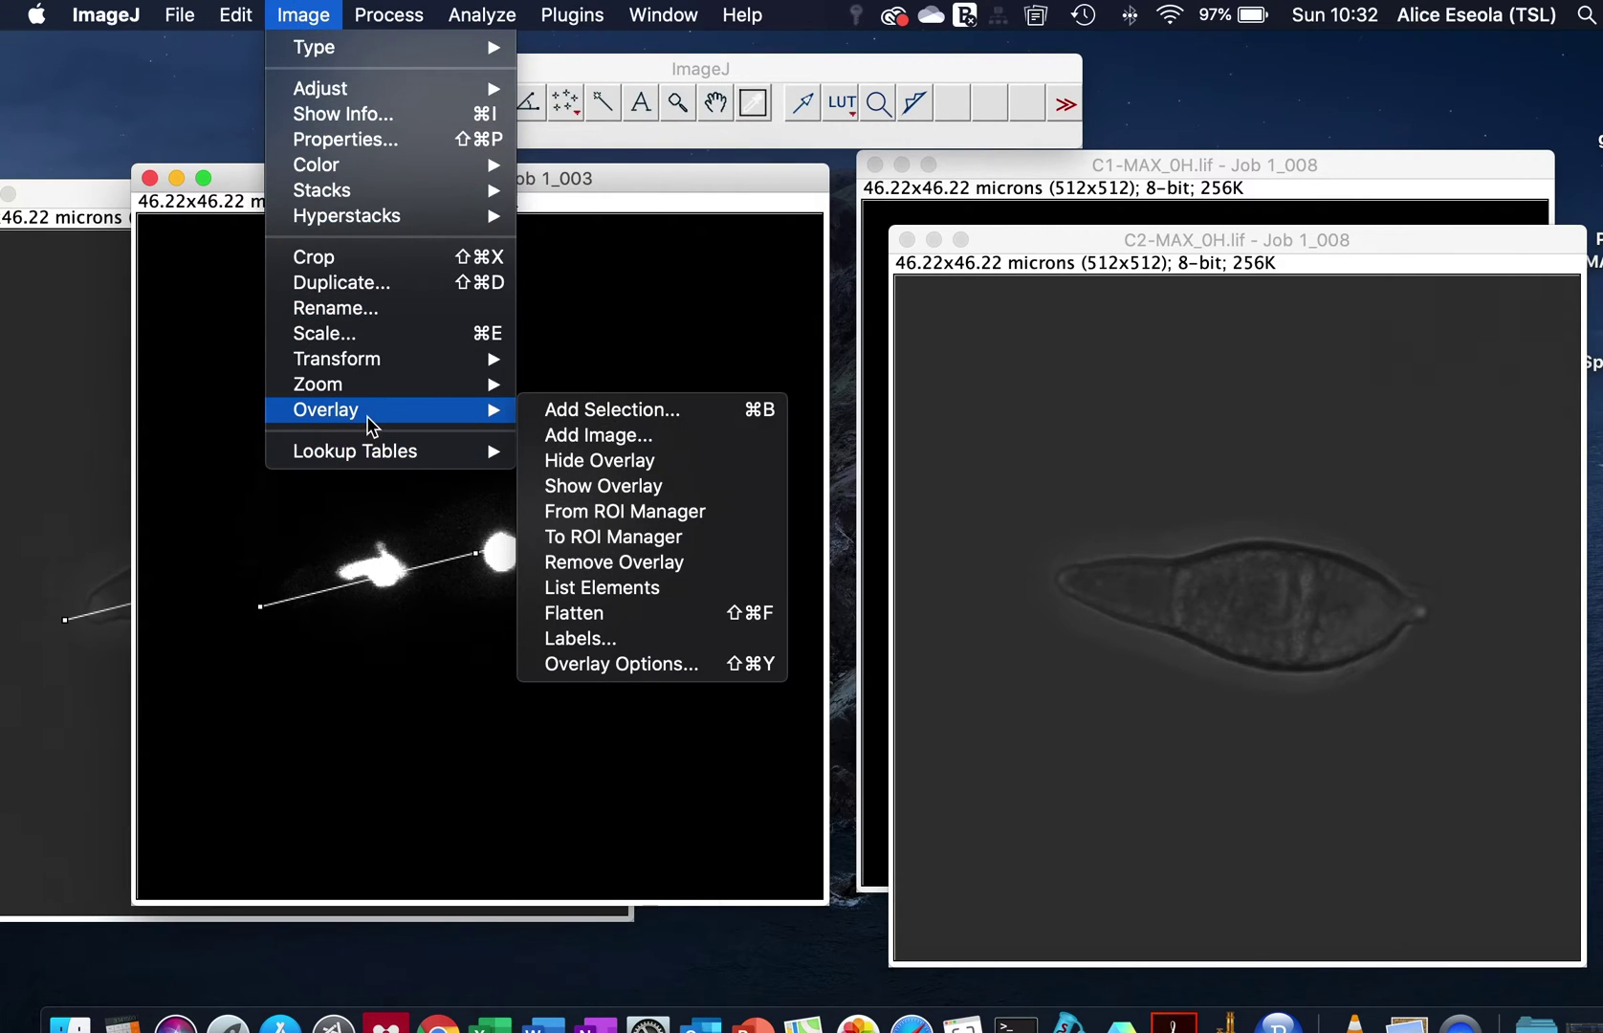
left_click(581, 618)
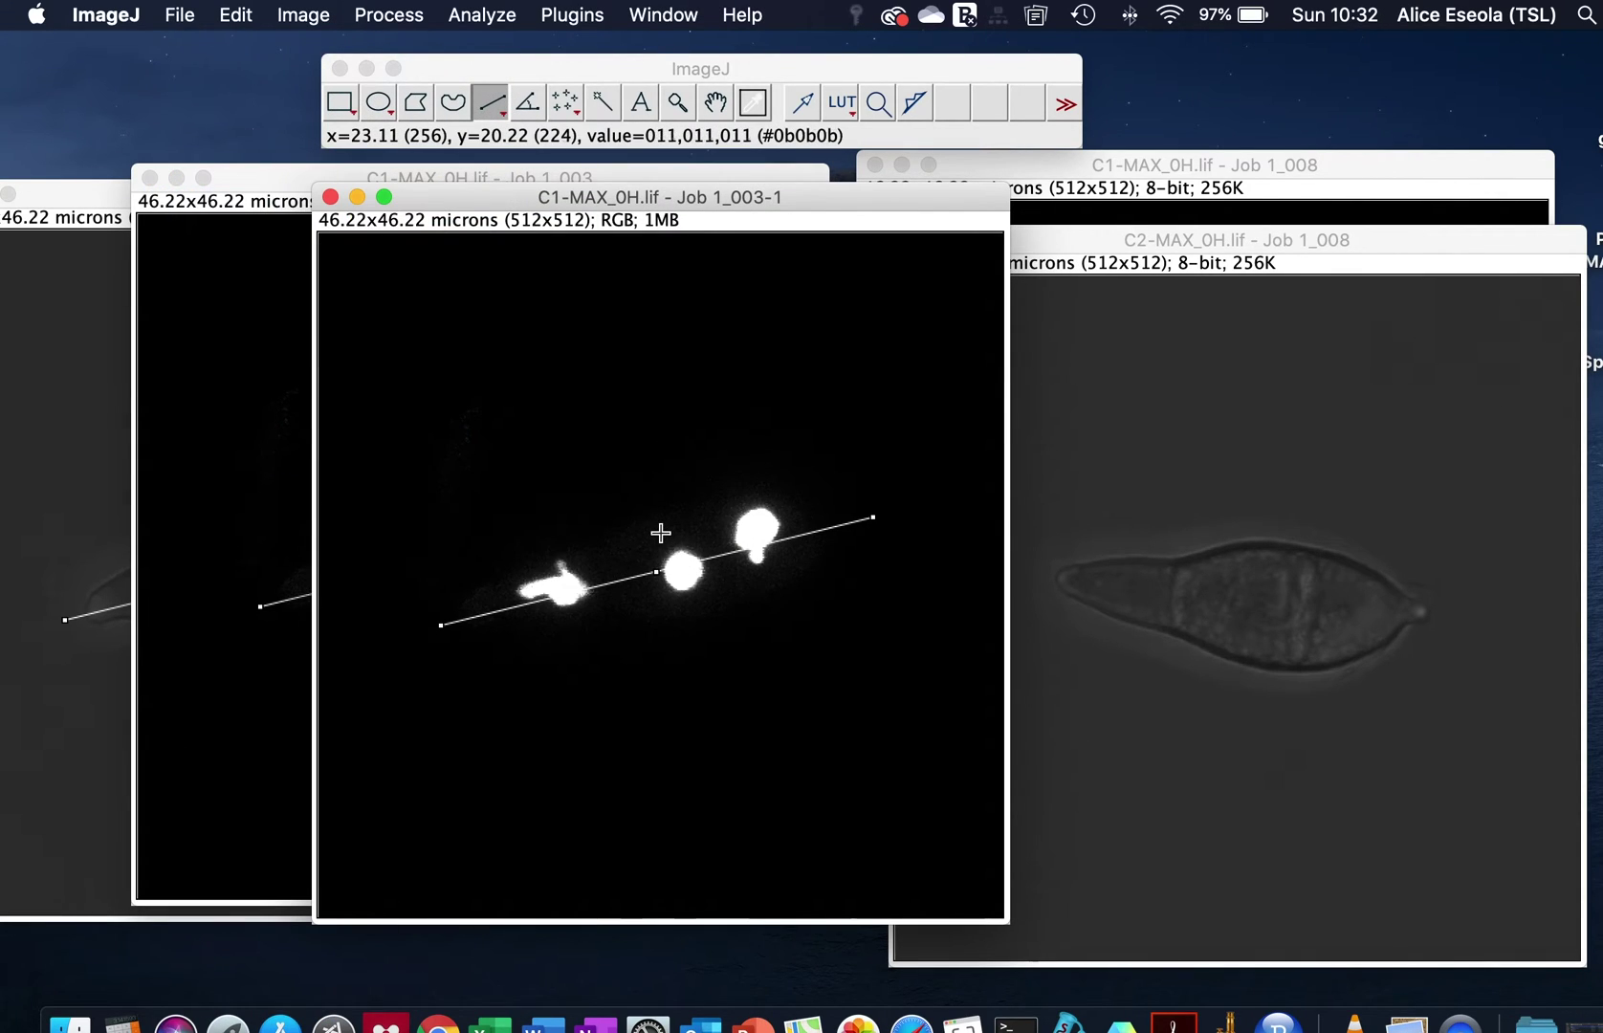
left_click_drag(624, 198, 1027, 196)
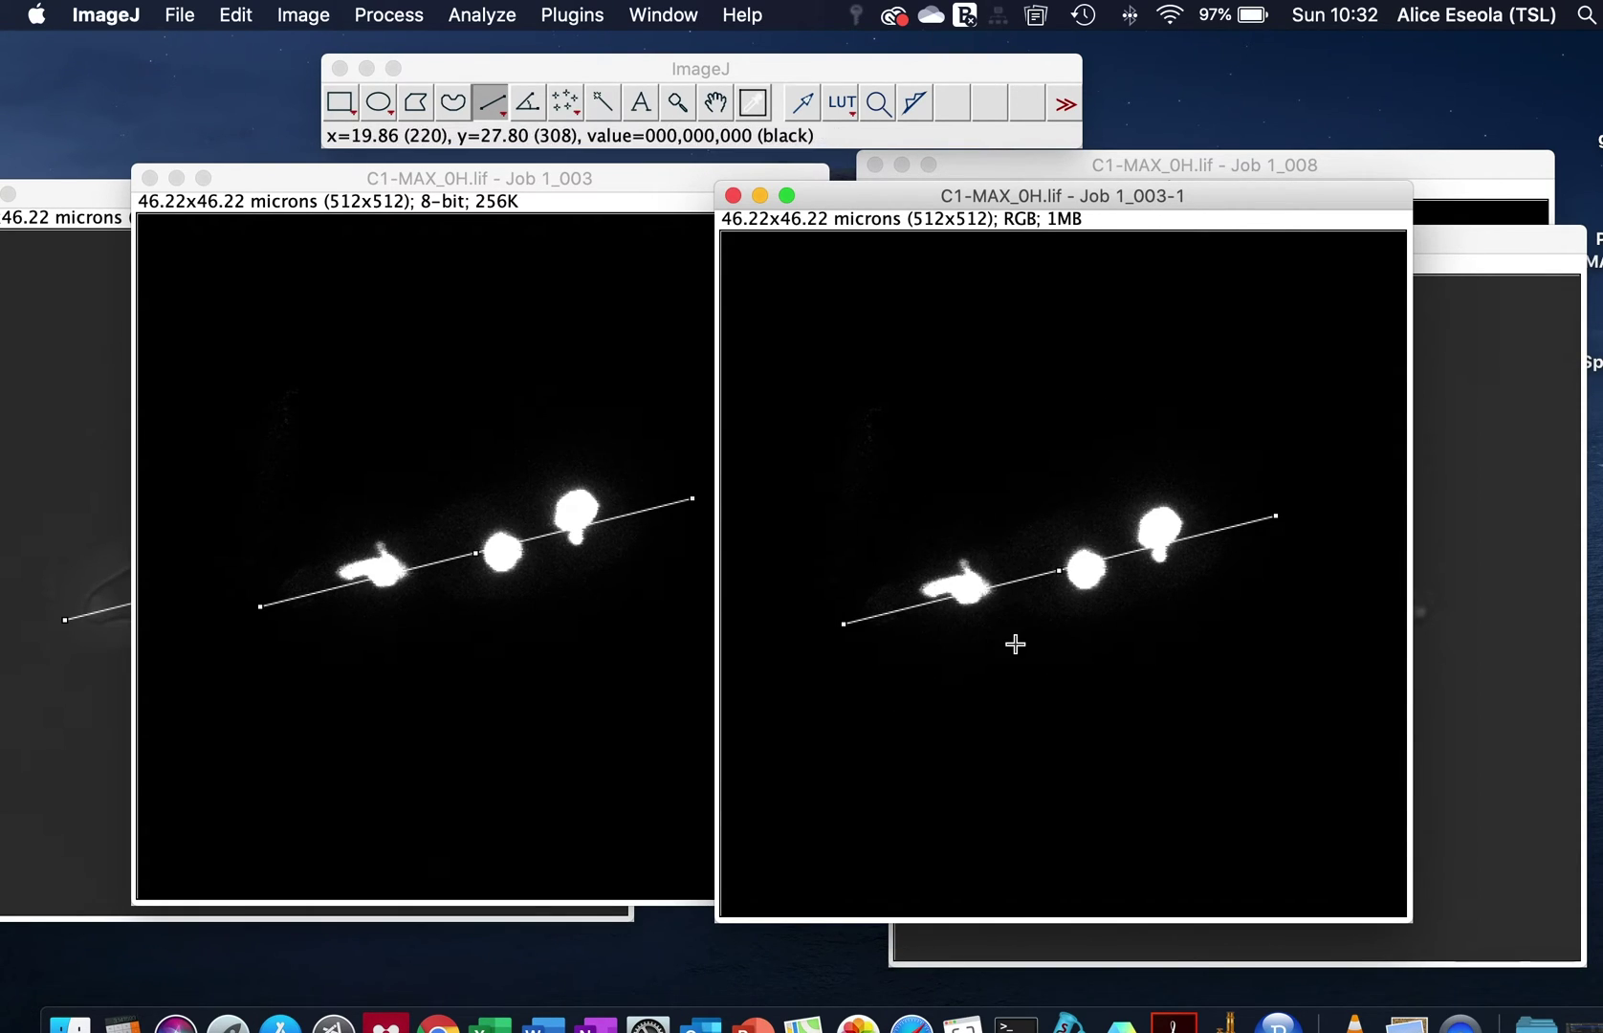
- Nudge the line on the 8-bit image, then move the RGB copy up-left to the front
left_click(450, 177)
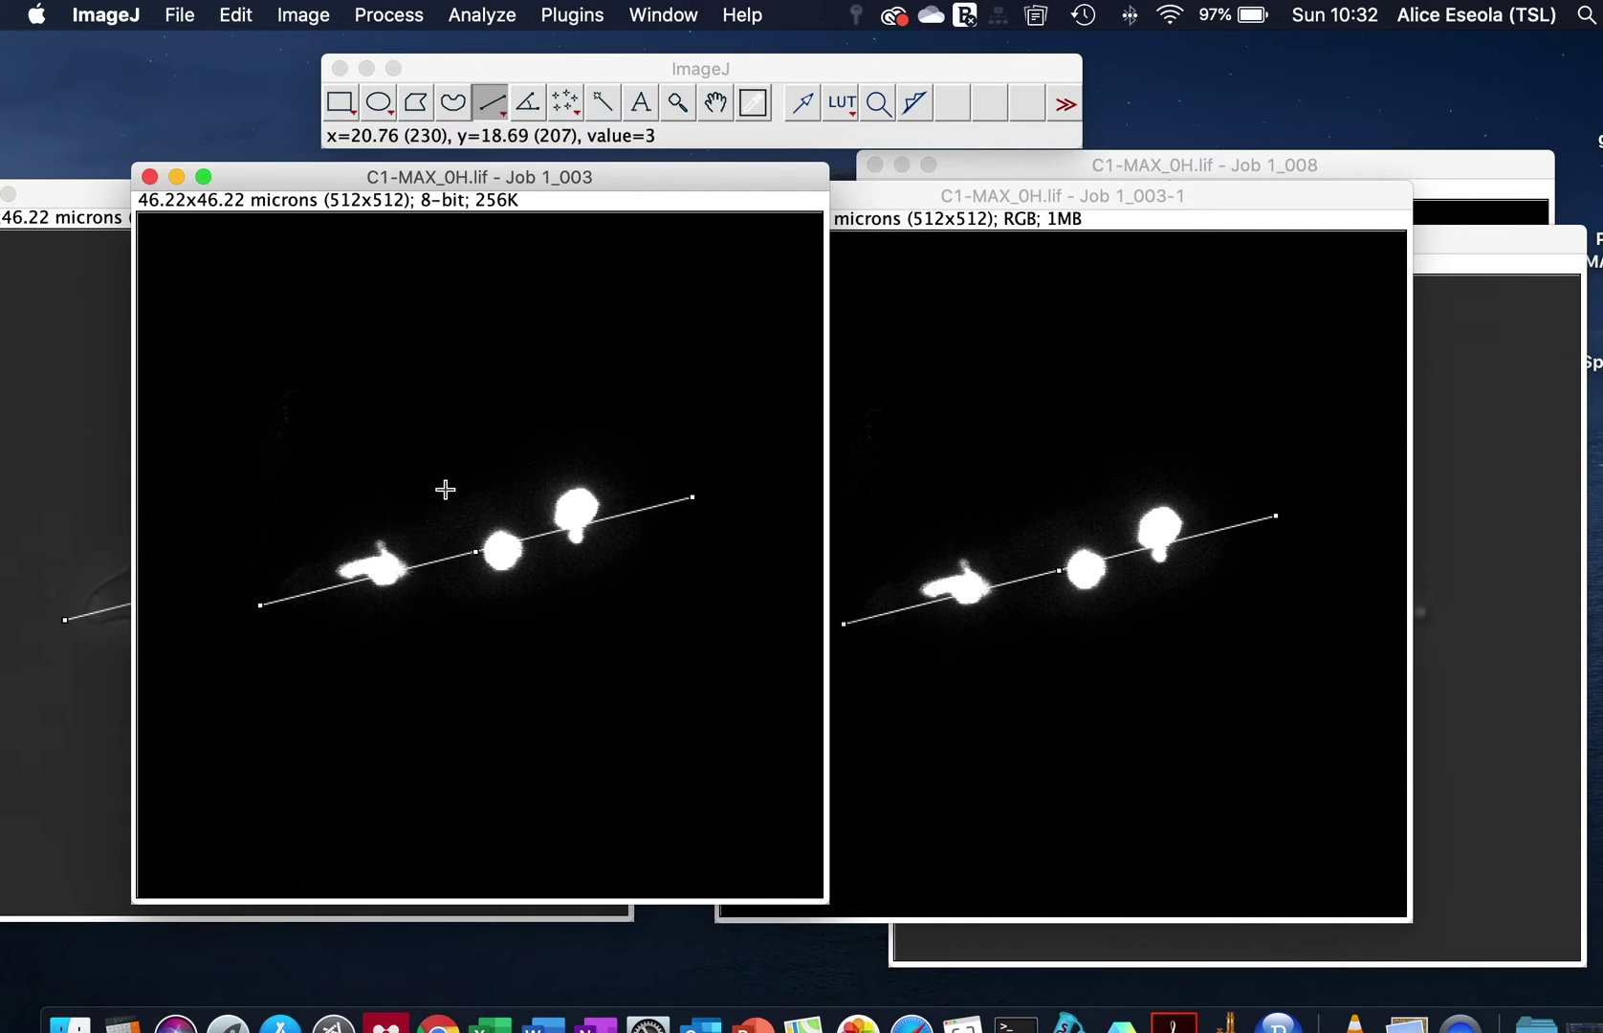
key("Up")
key("Up")
key("Up")
key("Up")
key("Up")
key("Up")
key("Up")
key("Up")
key("Up")
key("Up")
key("Up")
key("Up")
key("Up")
key("Up")
key("Up")
key("Up")
key("Up")
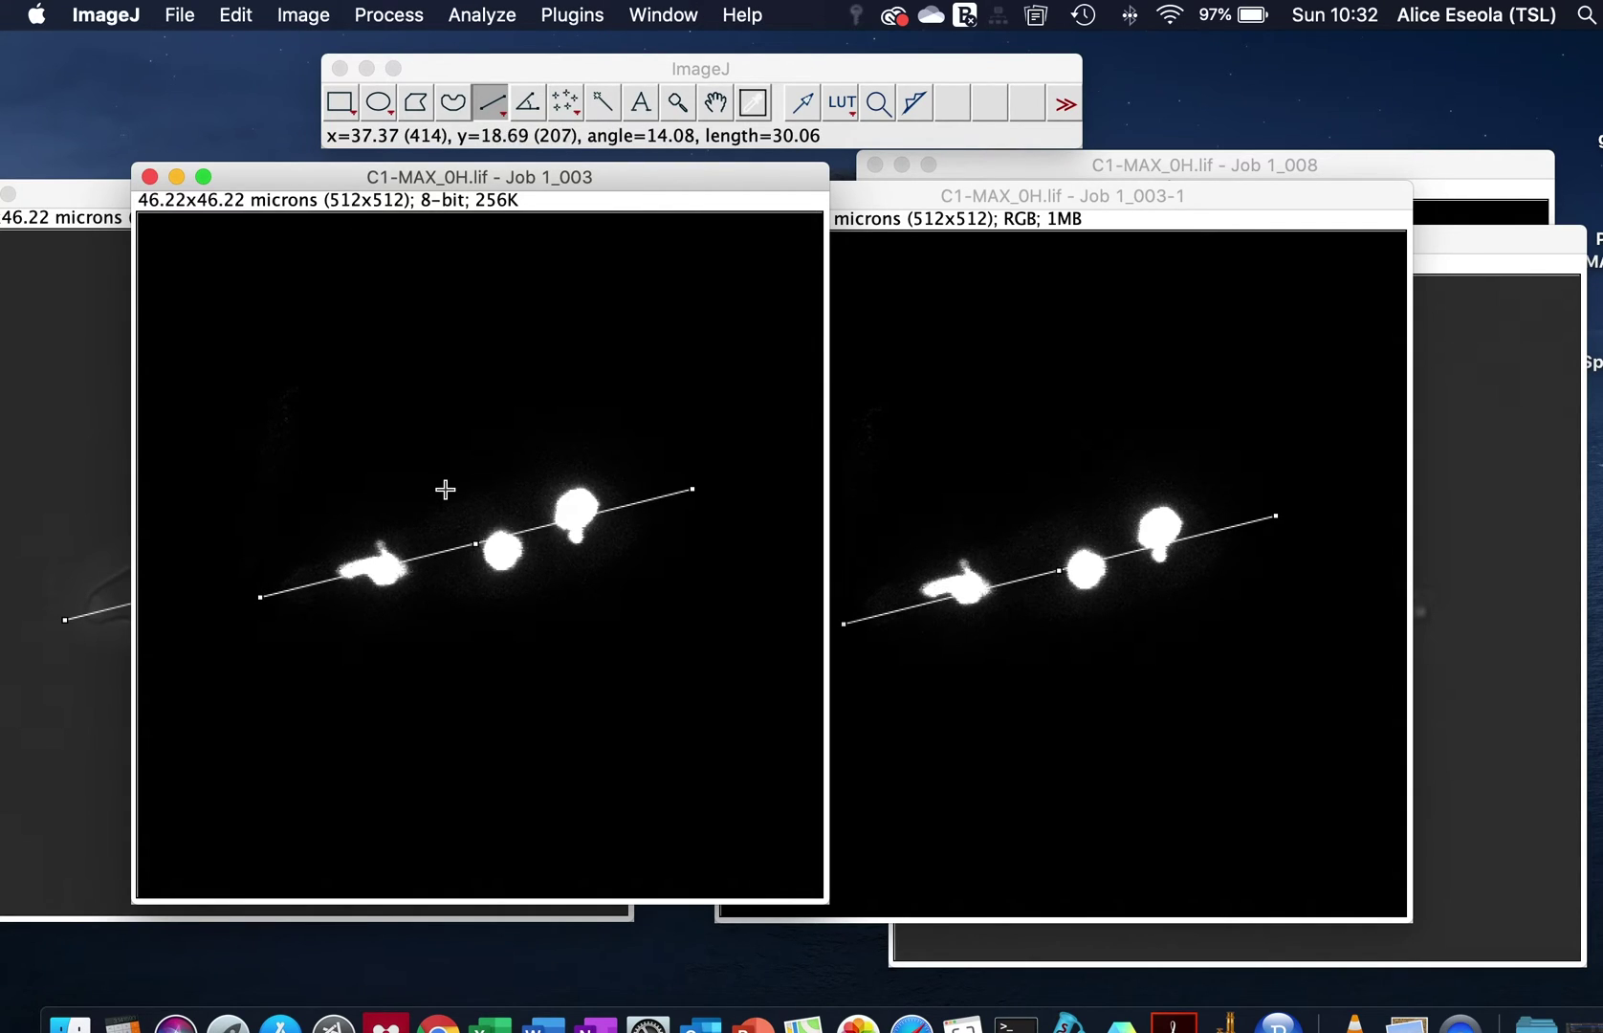
key("Up")
key("Up")
key("Up")
key("Up")
key("Up")
key("Up")
key("Up")
key("Up")
key("Up")
key("Up")
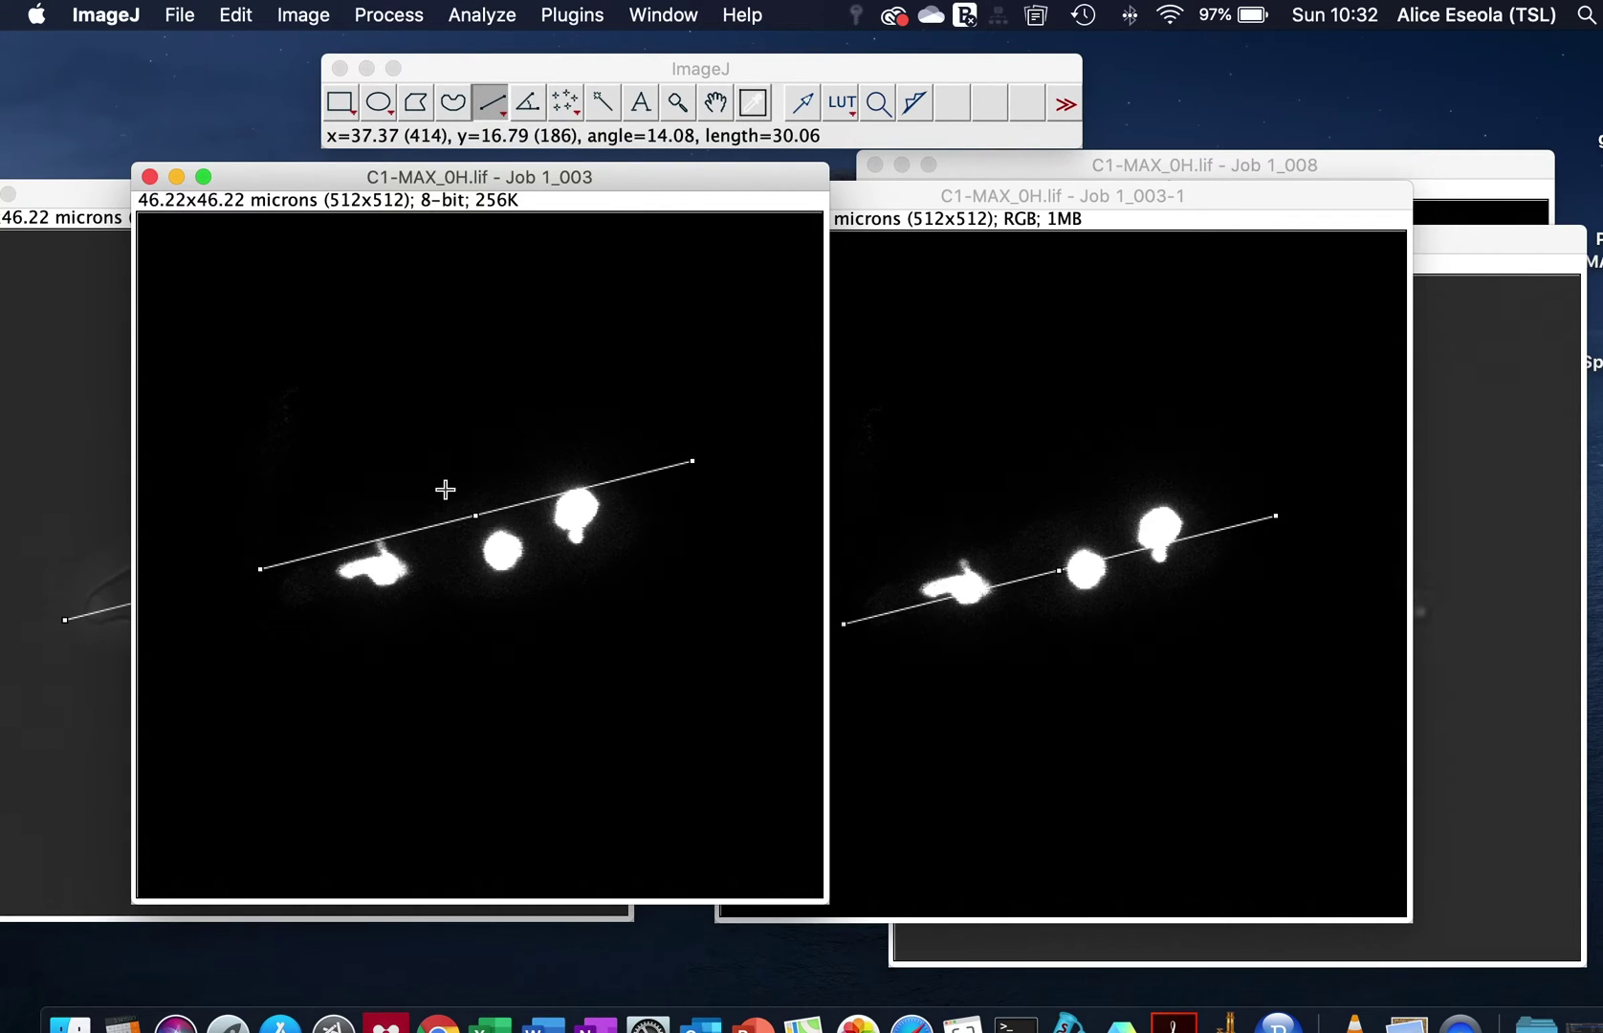
key("Down")
key("Down")
key("Down")
key("Down")
key("Down")
key("Down")
key("Down")
key("Down")
key("Down")
key("Down")
key("Down")
key("Down")
key("Down")
key("Down")
key("Down")
key("Down")
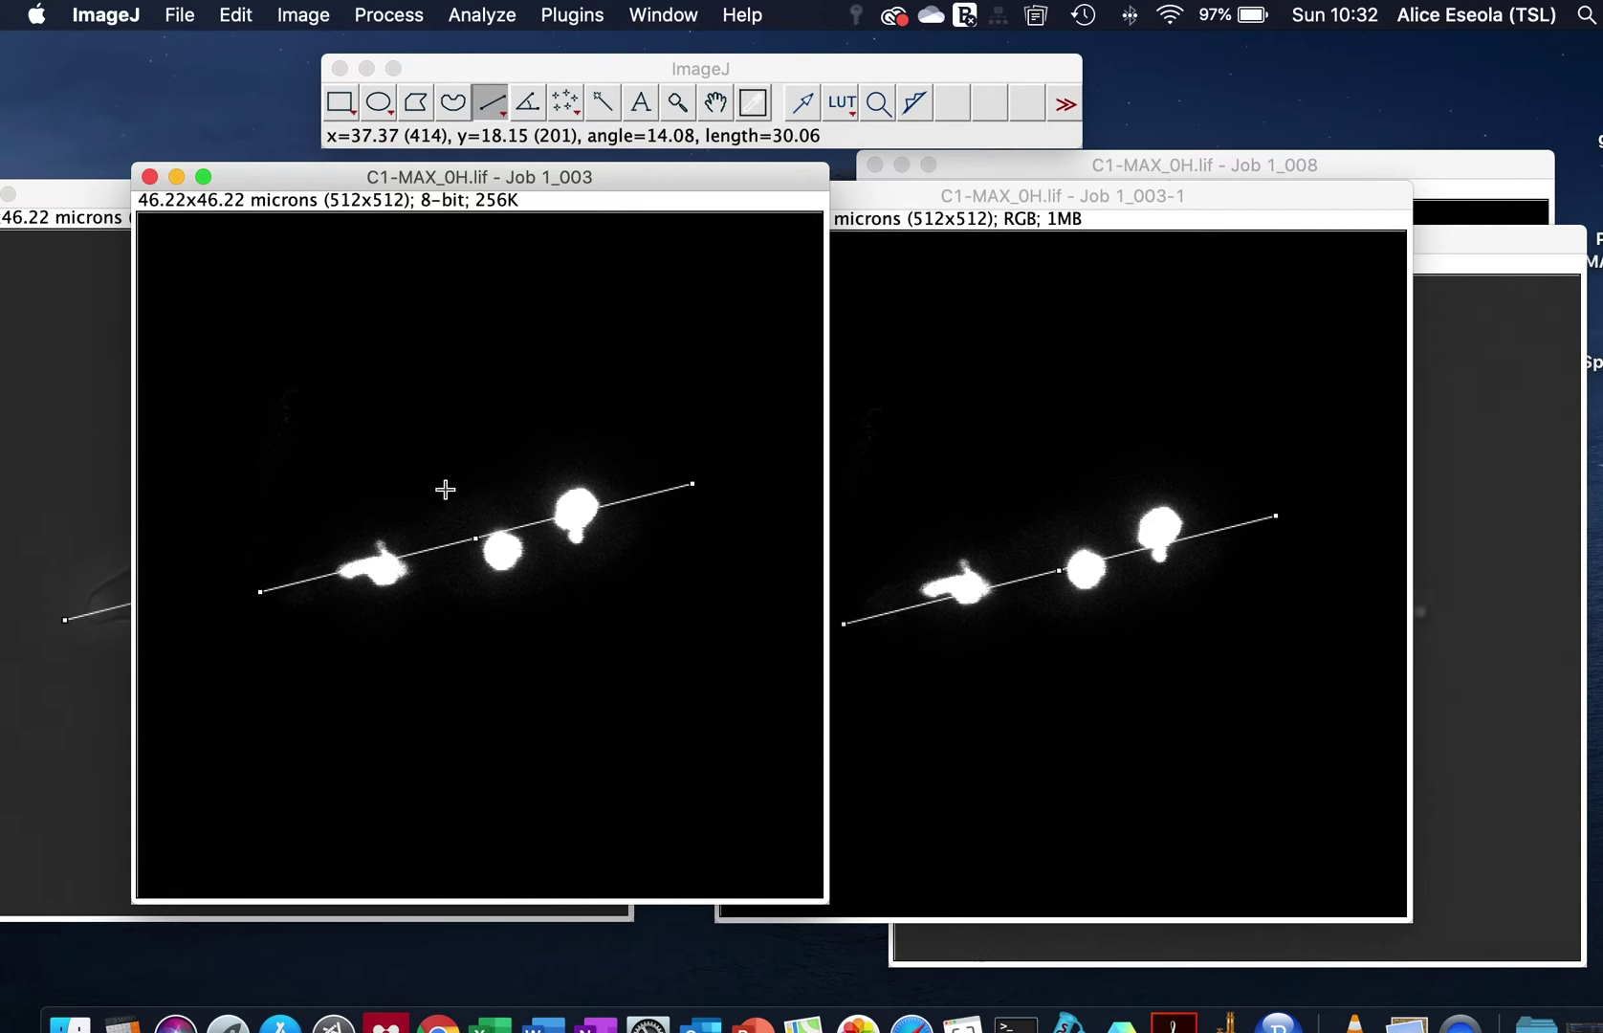
left_click_drag(1025, 195, 632, 165)
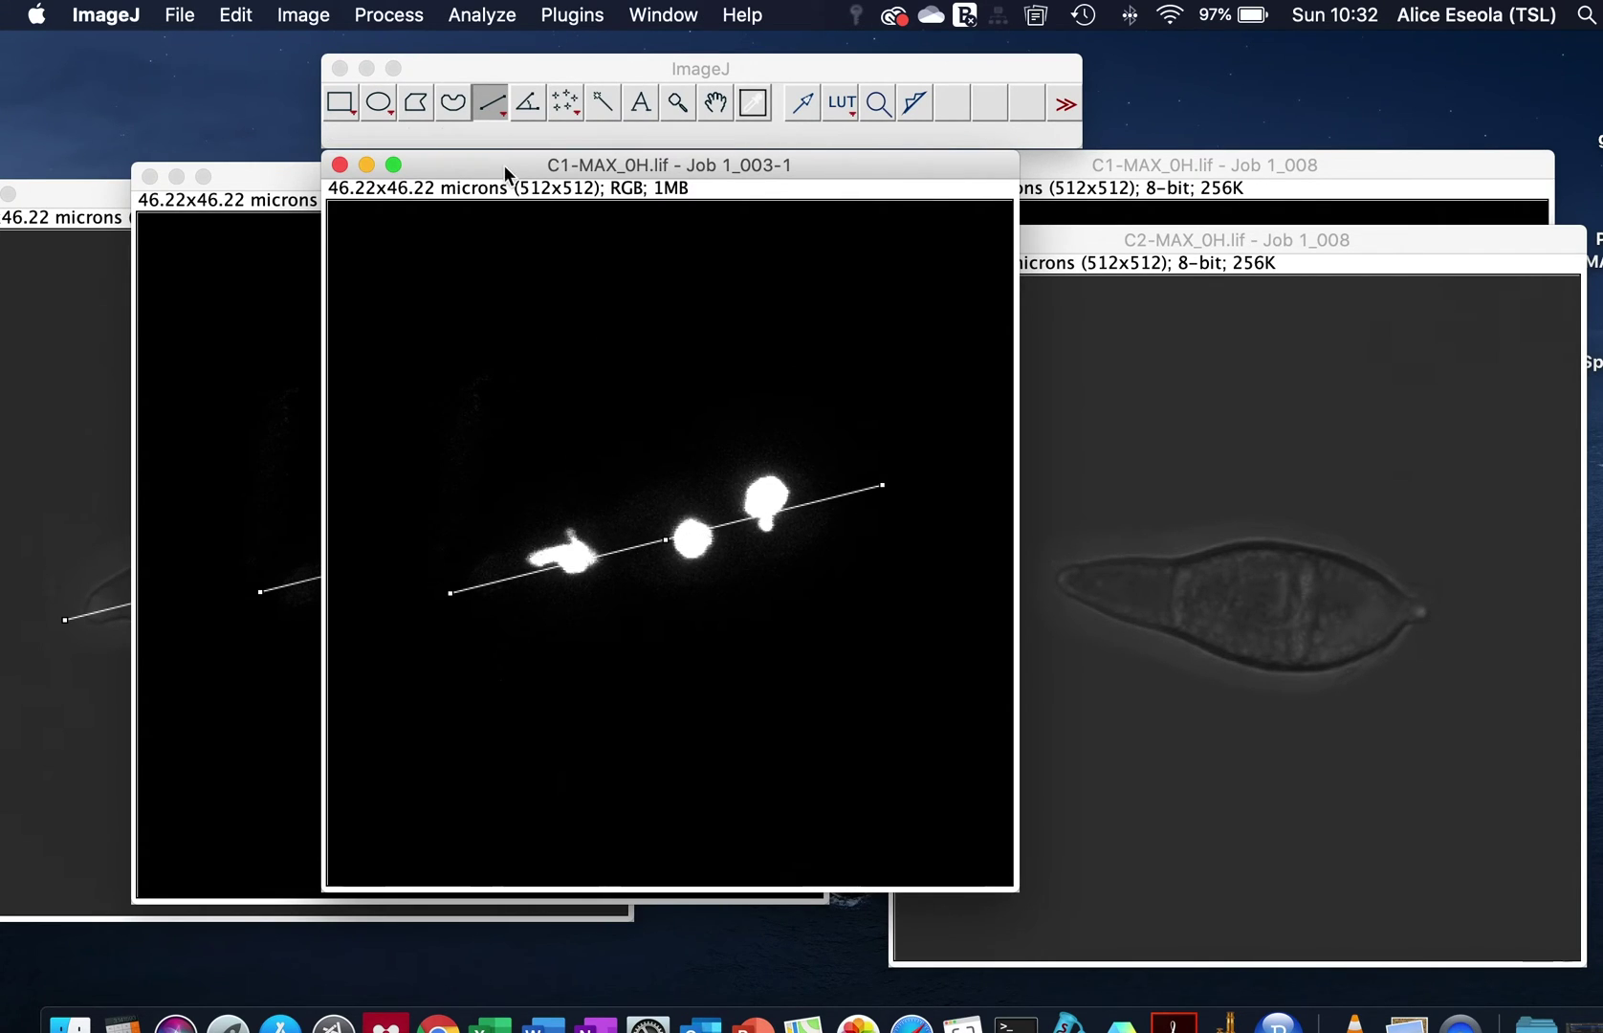
- Start a scale bar with width 10 µm, height 12 and font size 16
left_click(291, 15)
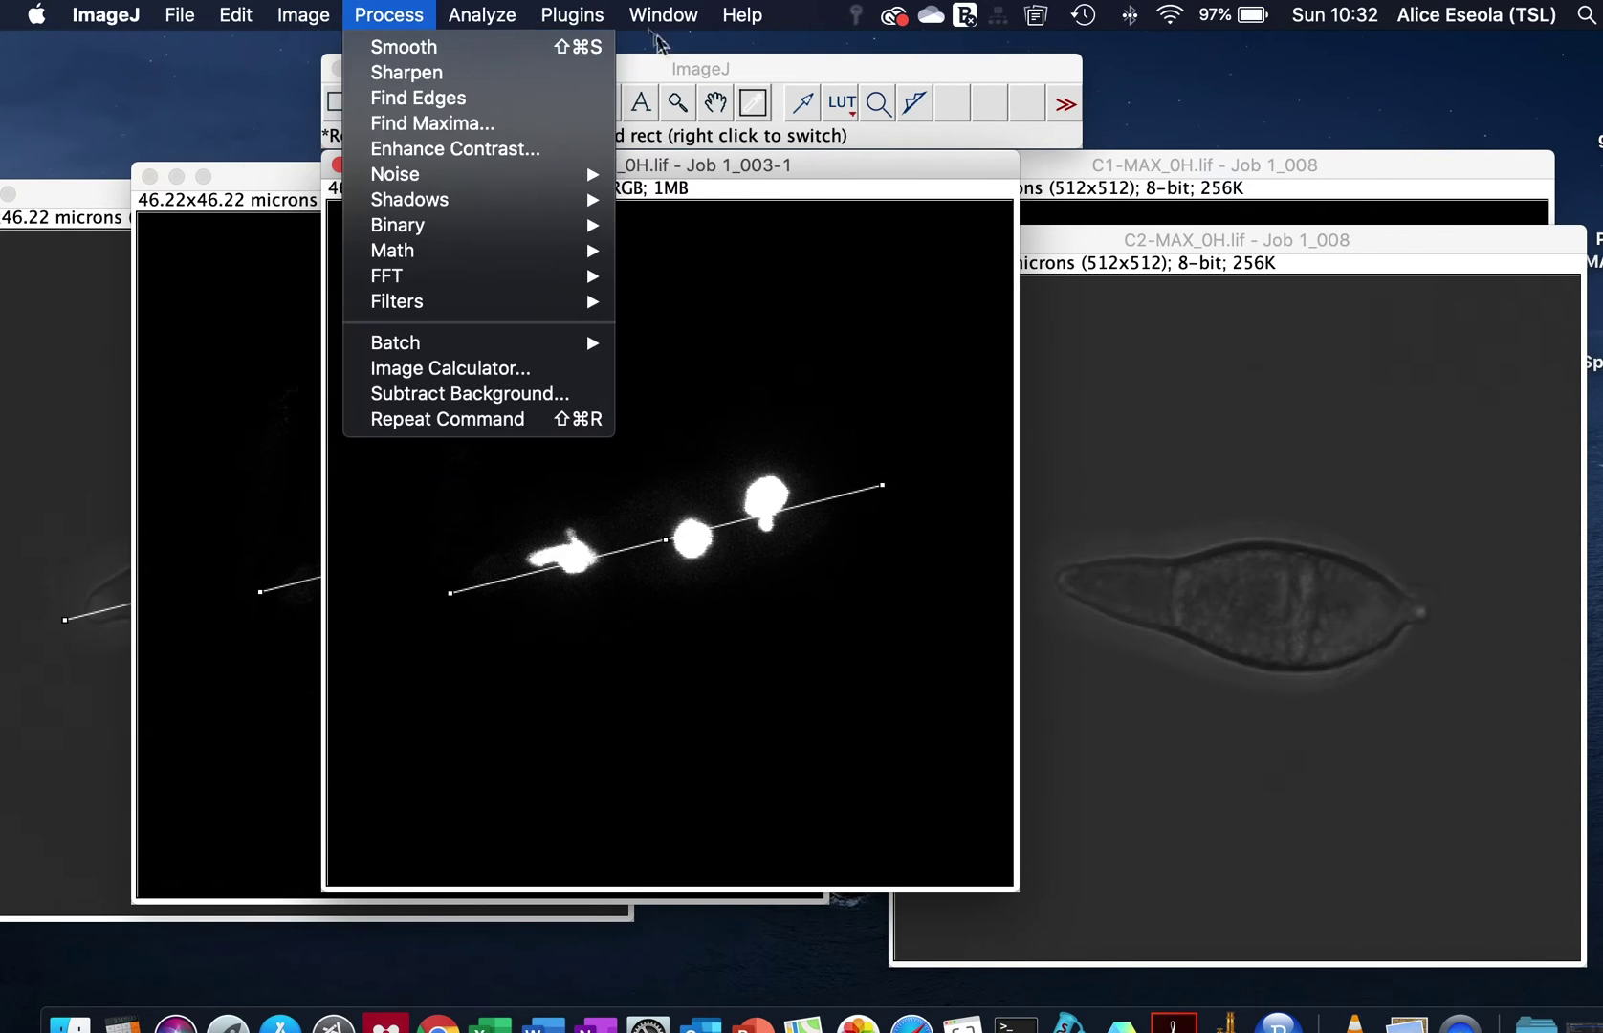
mouse_move(569, 395)
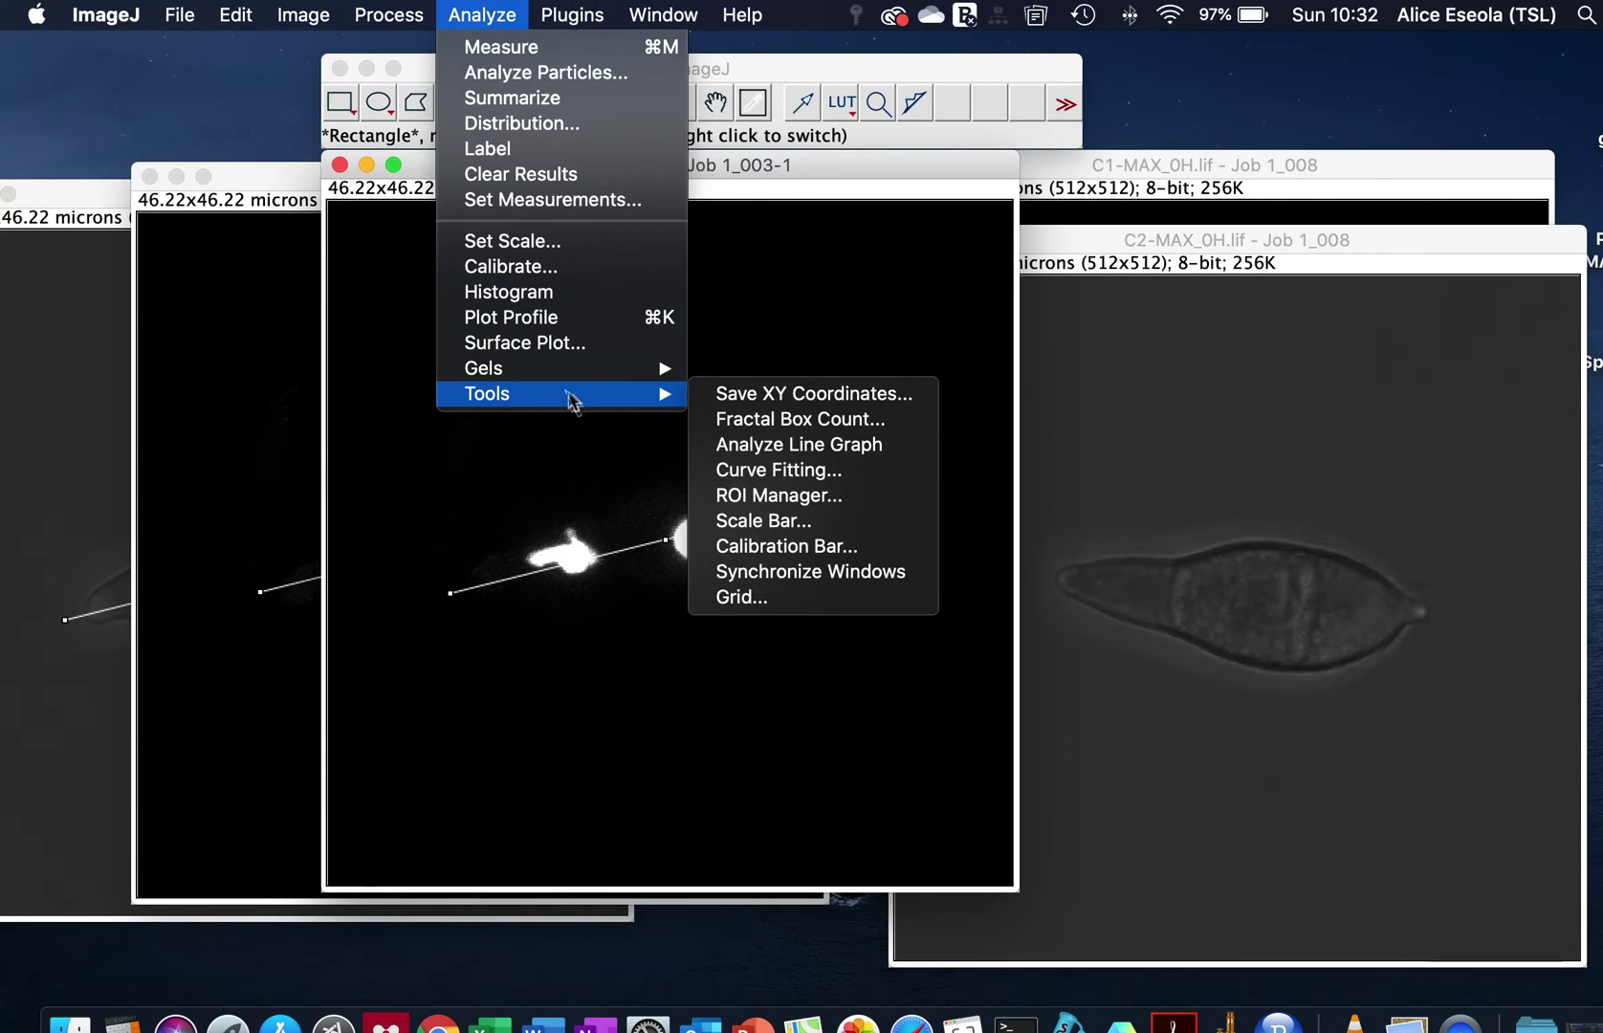
left_click(766, 520)
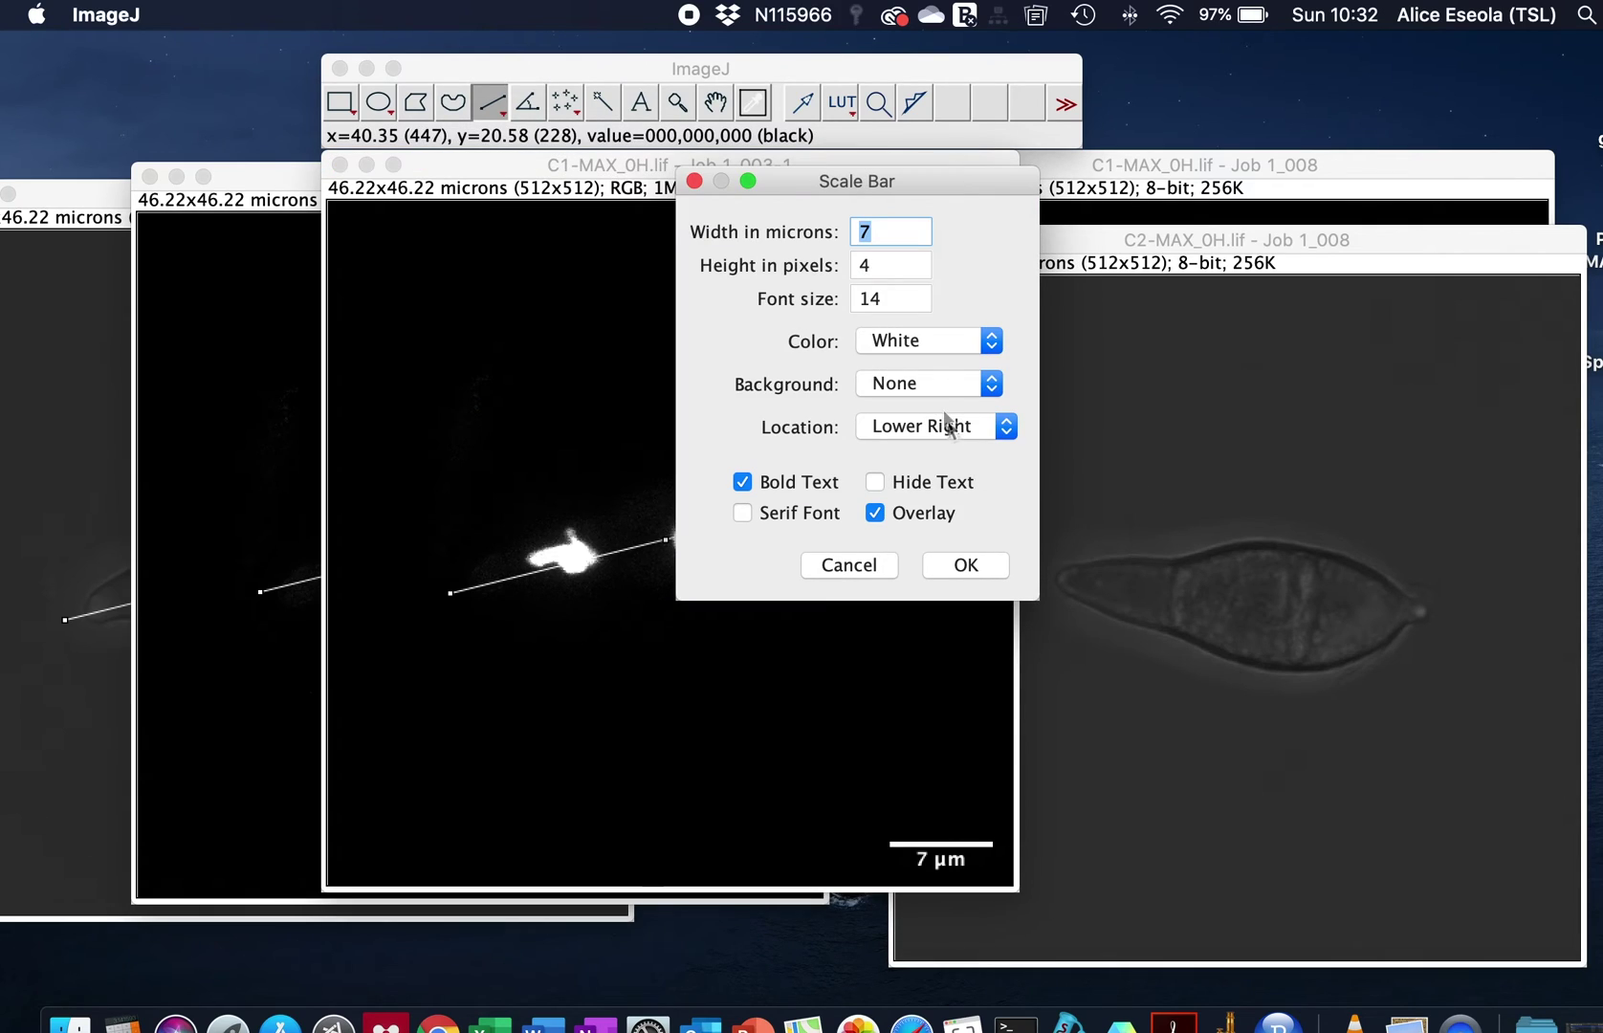
type("10")
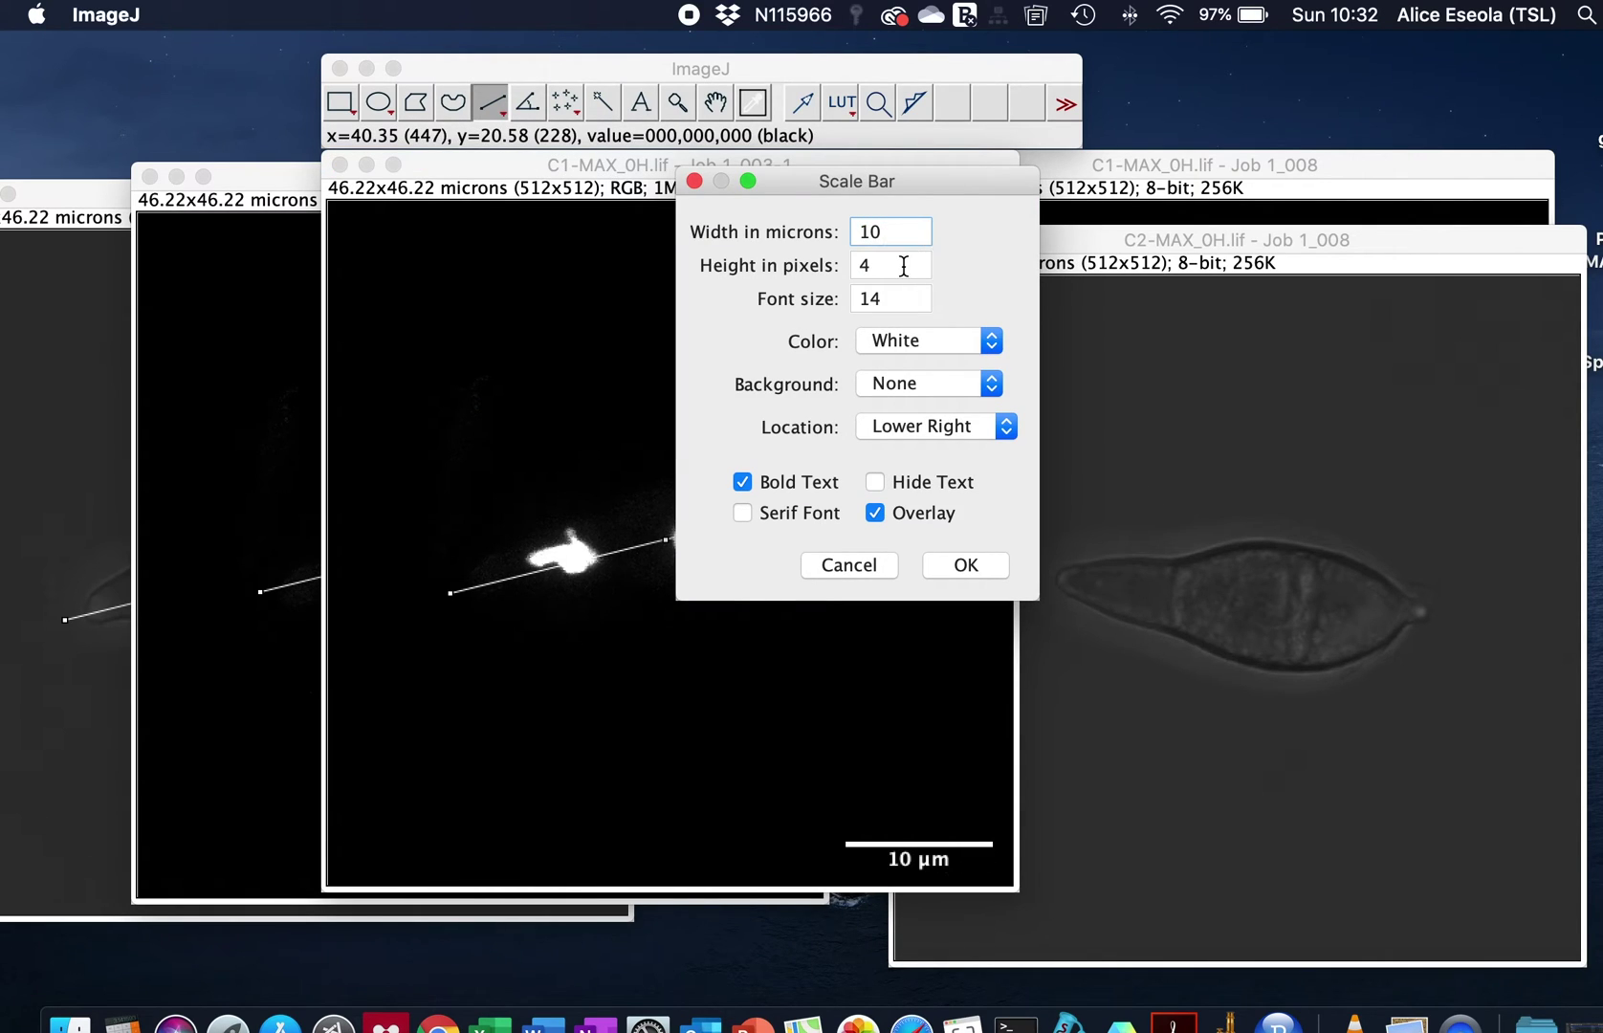
double_click(904, 266)
type("1")
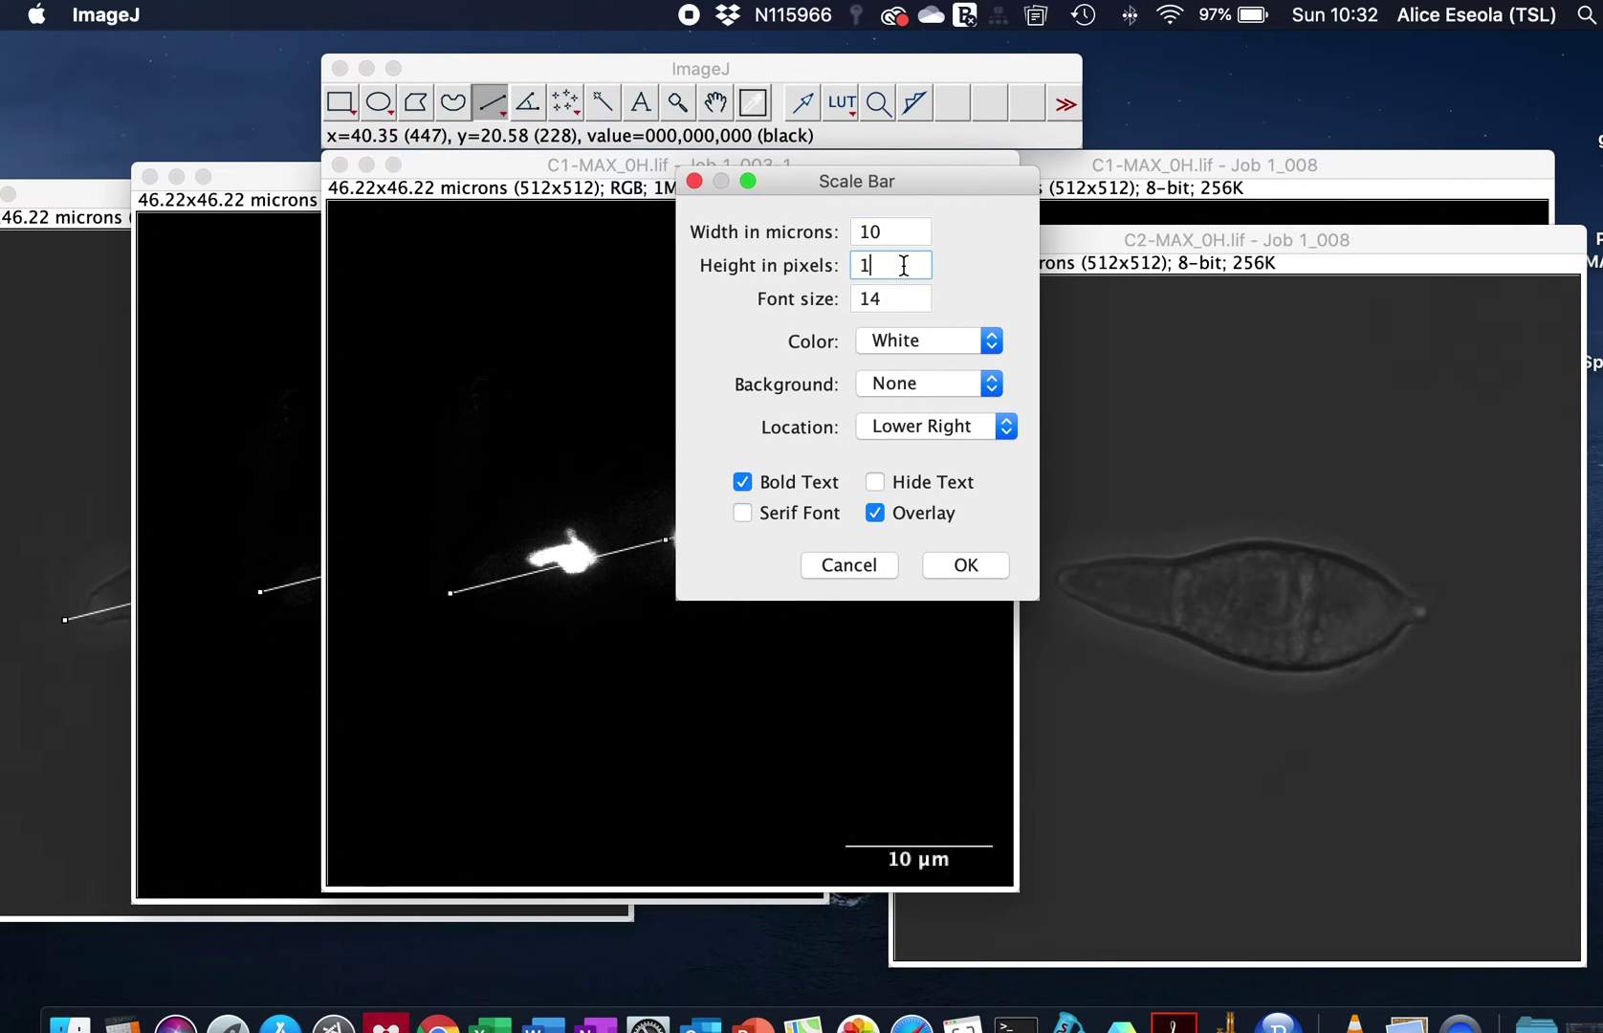
type("2")
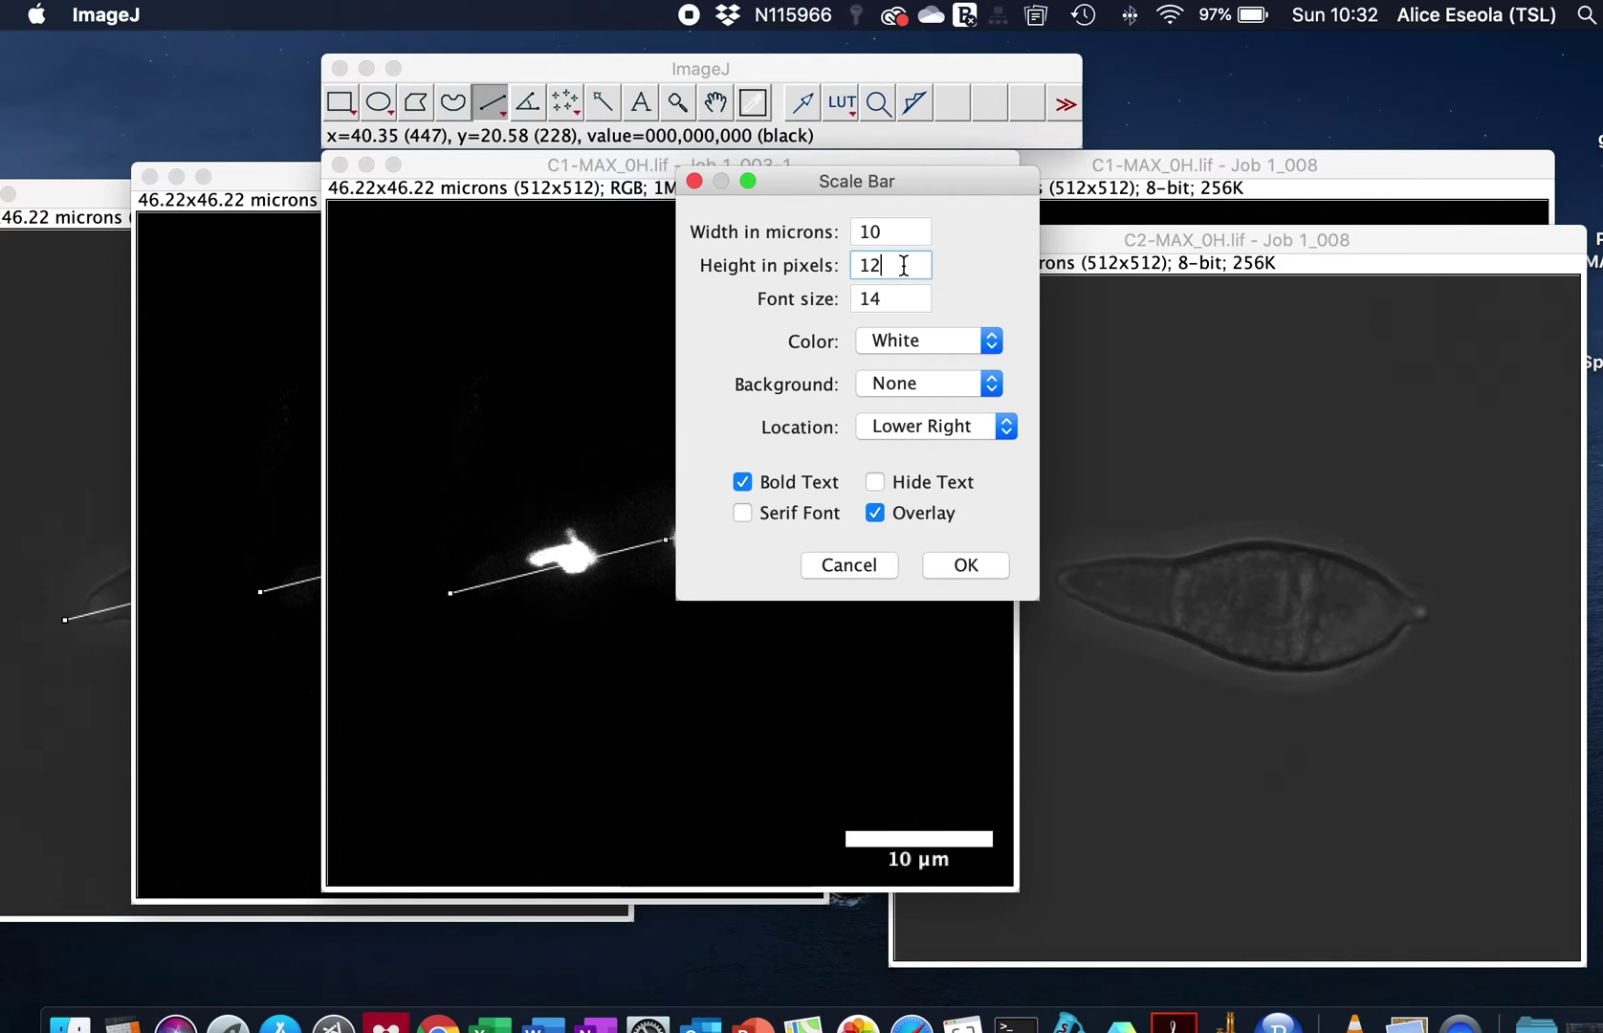
double_click(889, 300)
type("16")
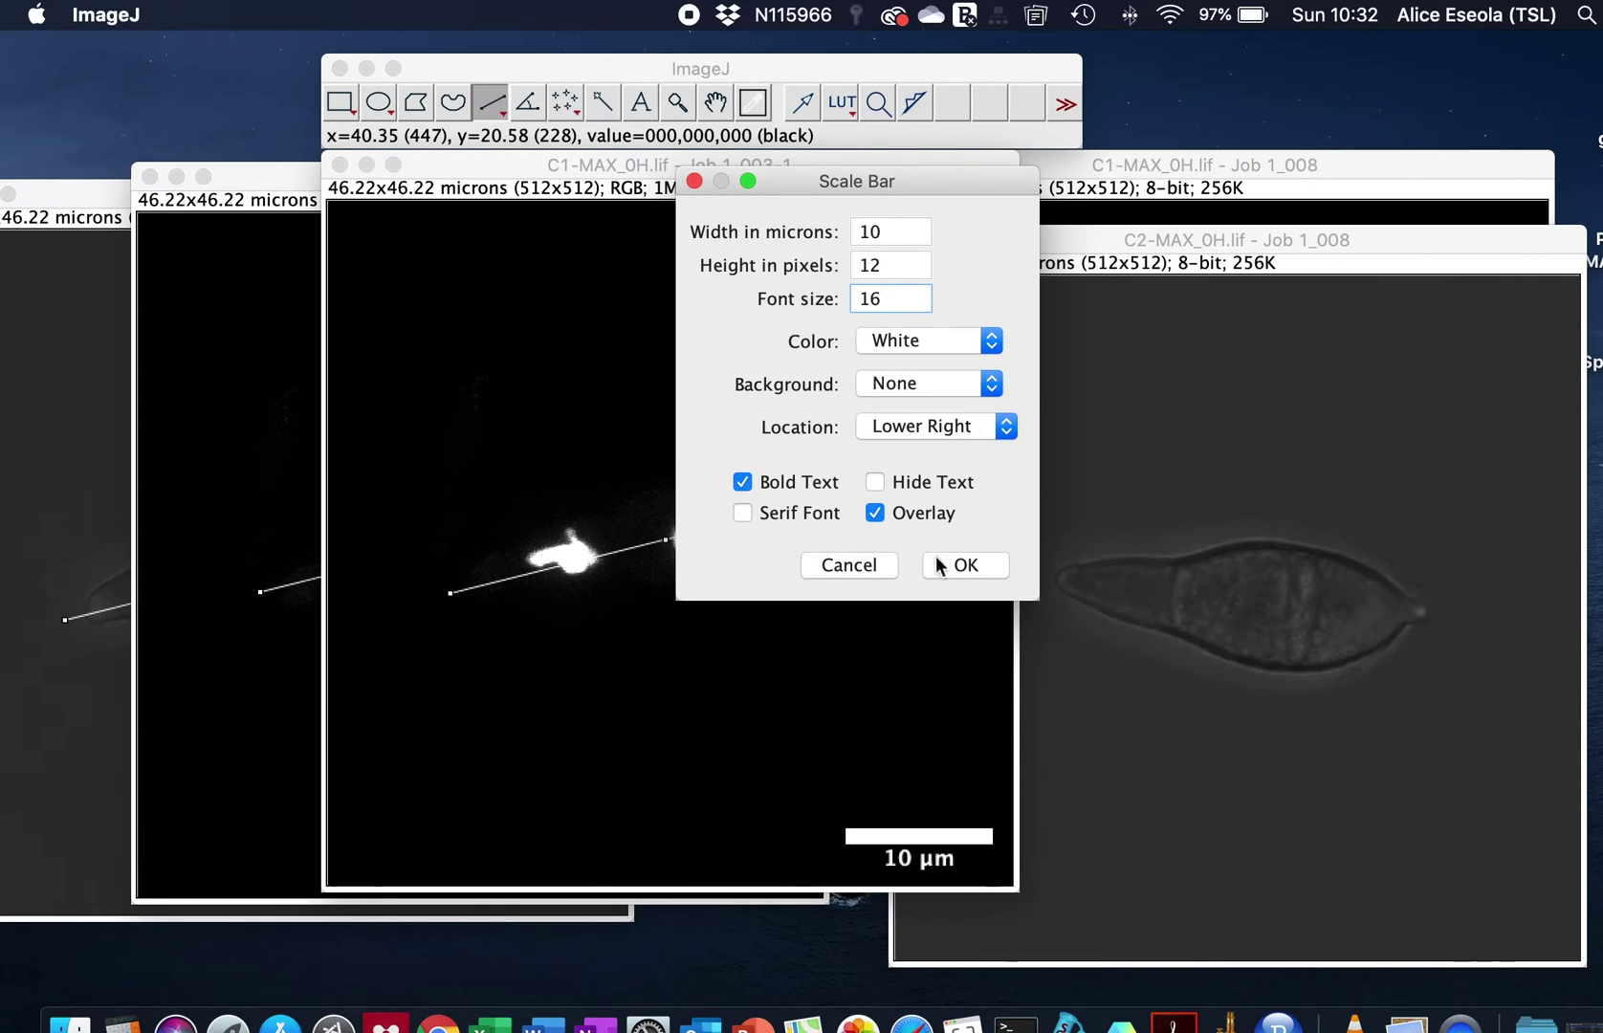
left_click_drag(944, 567, 999, 497)
- Place the scale bar in the Lower Right corner and apply it
left_click(877, 431)
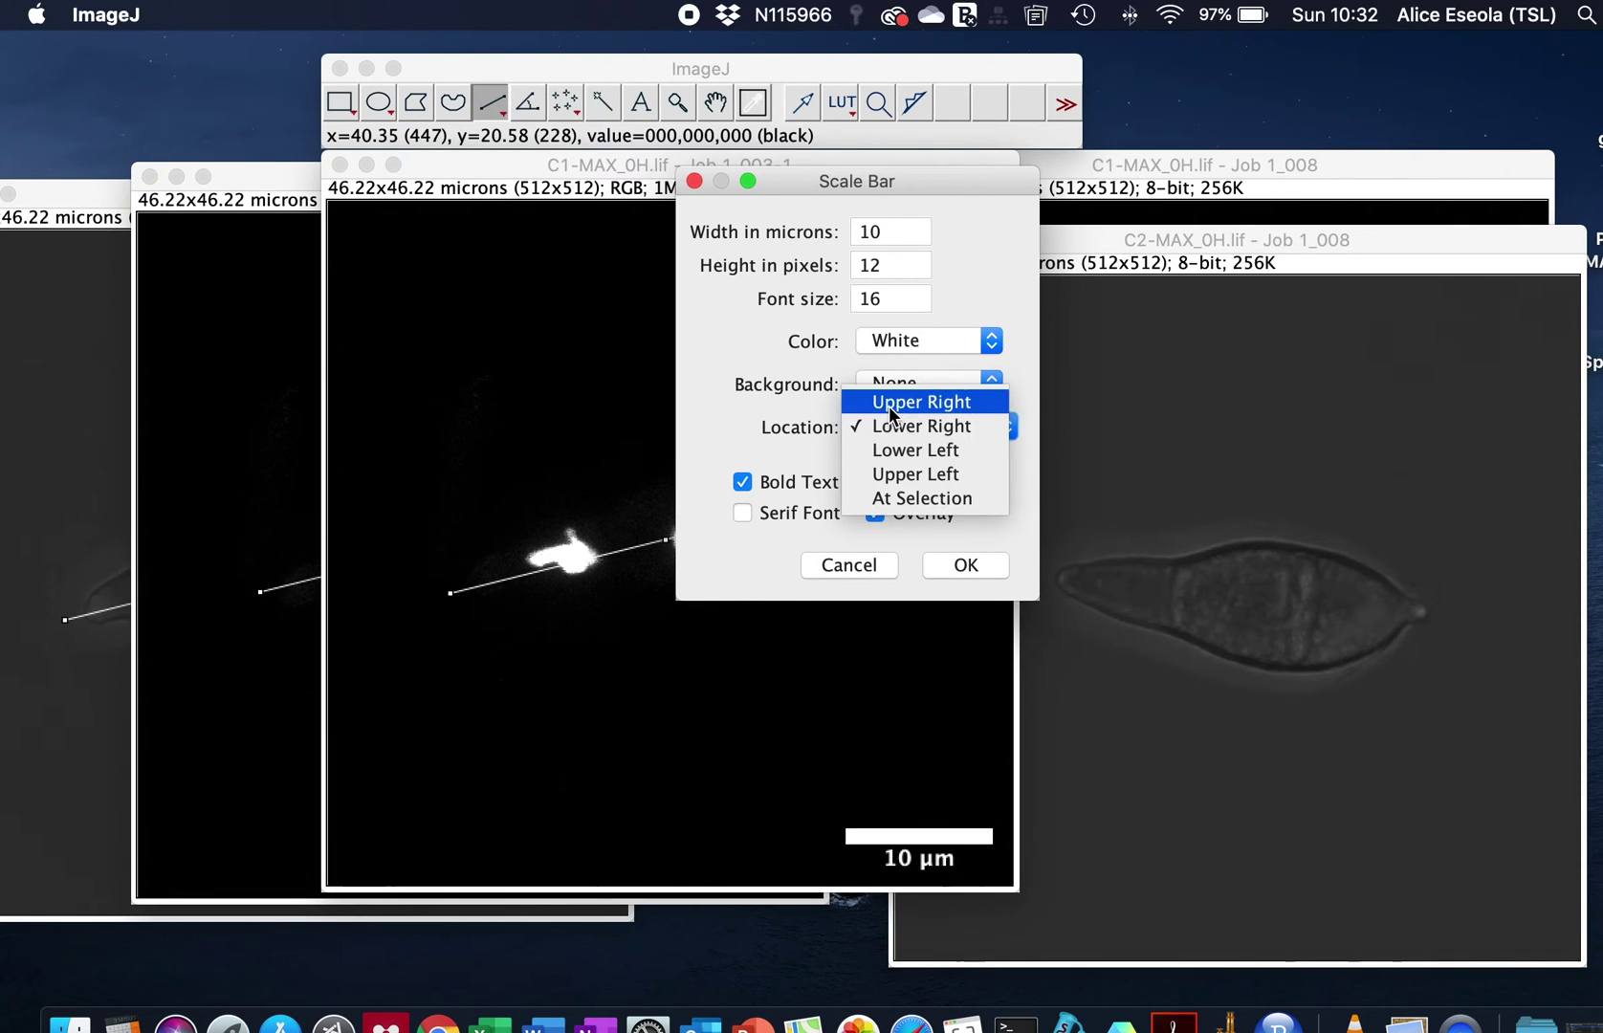
left_click(887, 403)
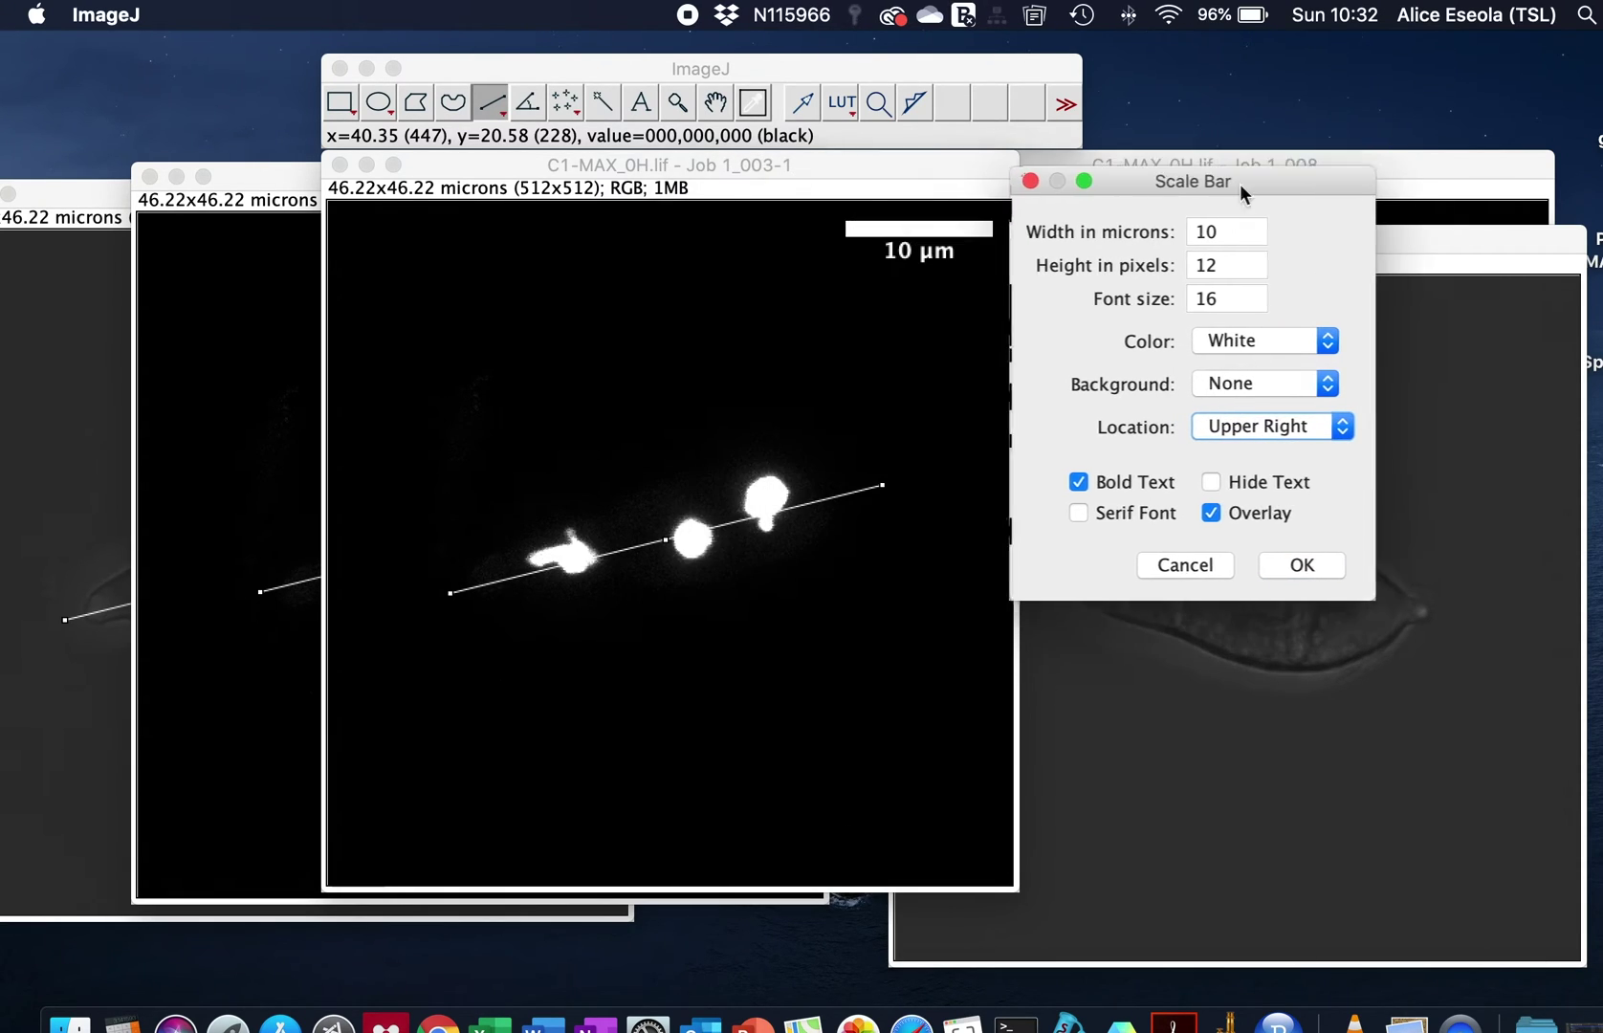
left_click_drag(1239, 183, 1338, 176)
left_click(1343, 426)
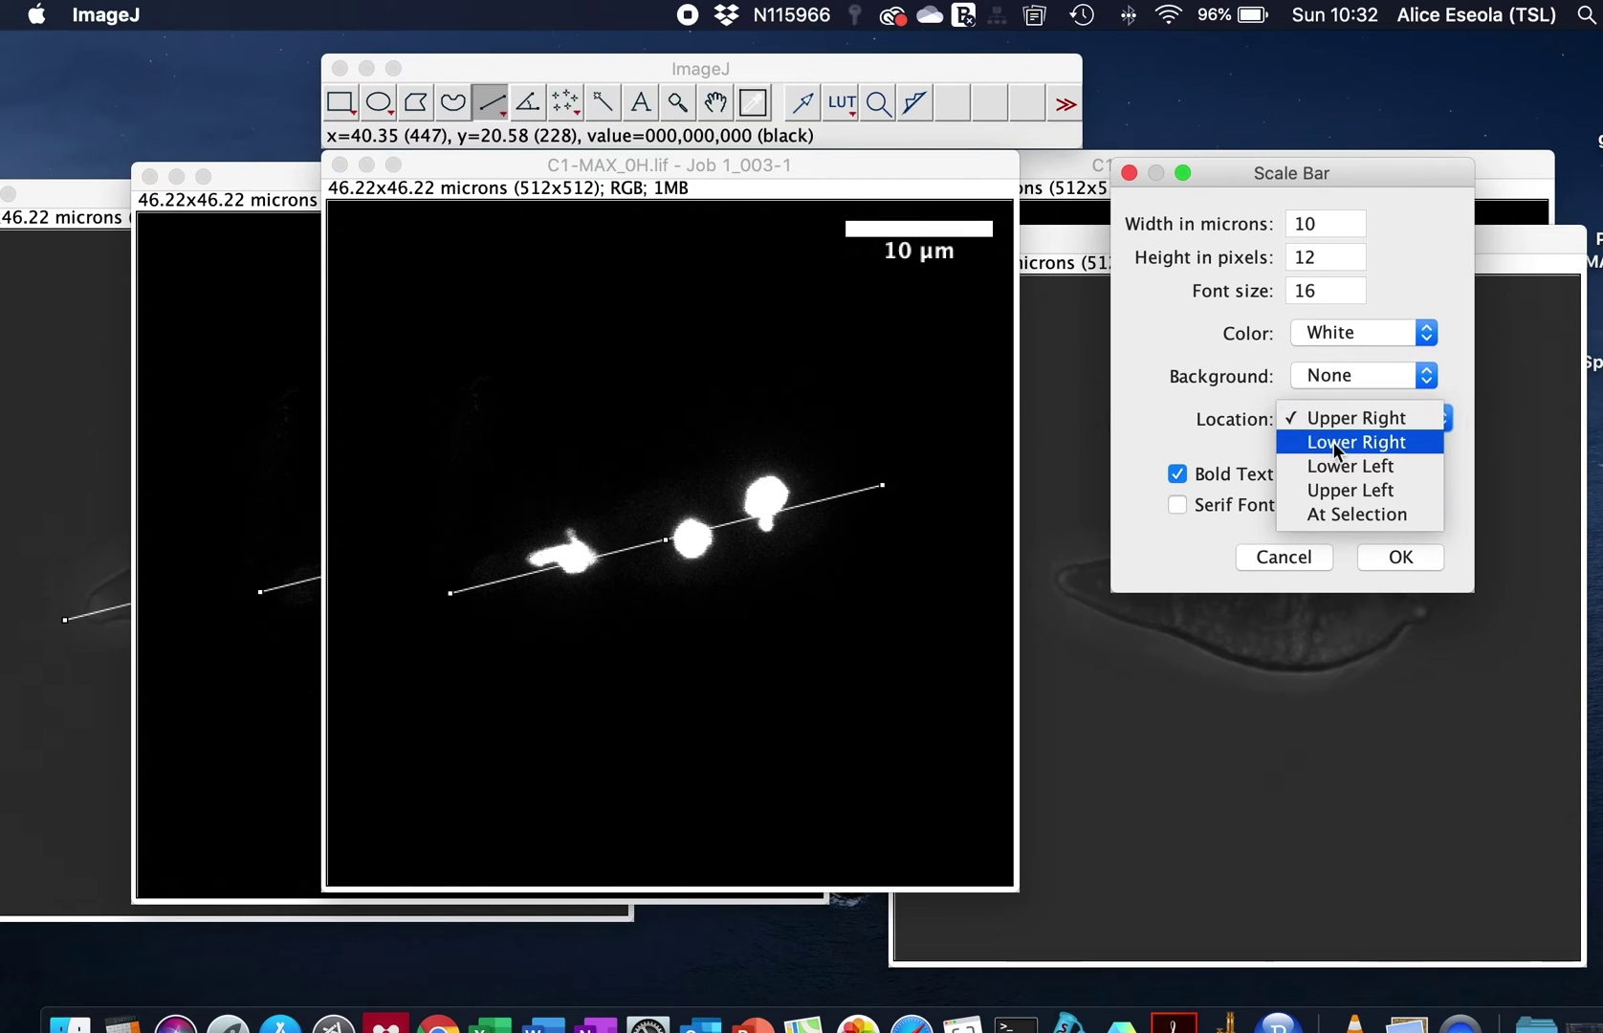
left_click(1334, 446)
left_click(1330, 424)
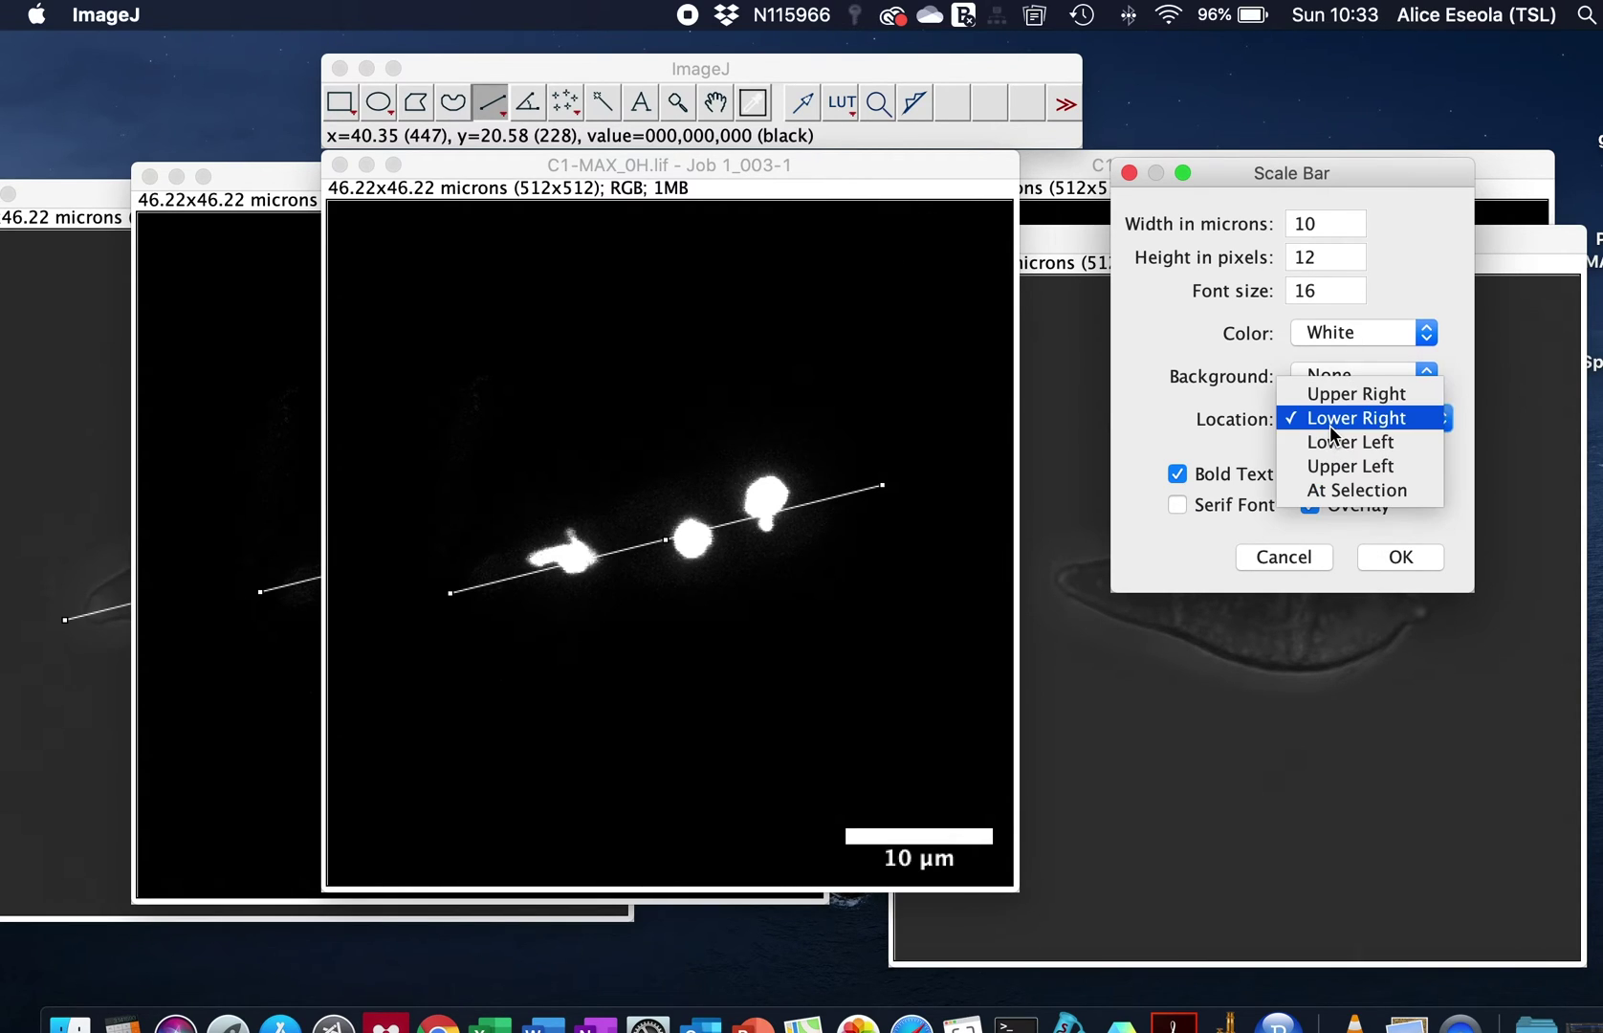
left_click(1321, 444)
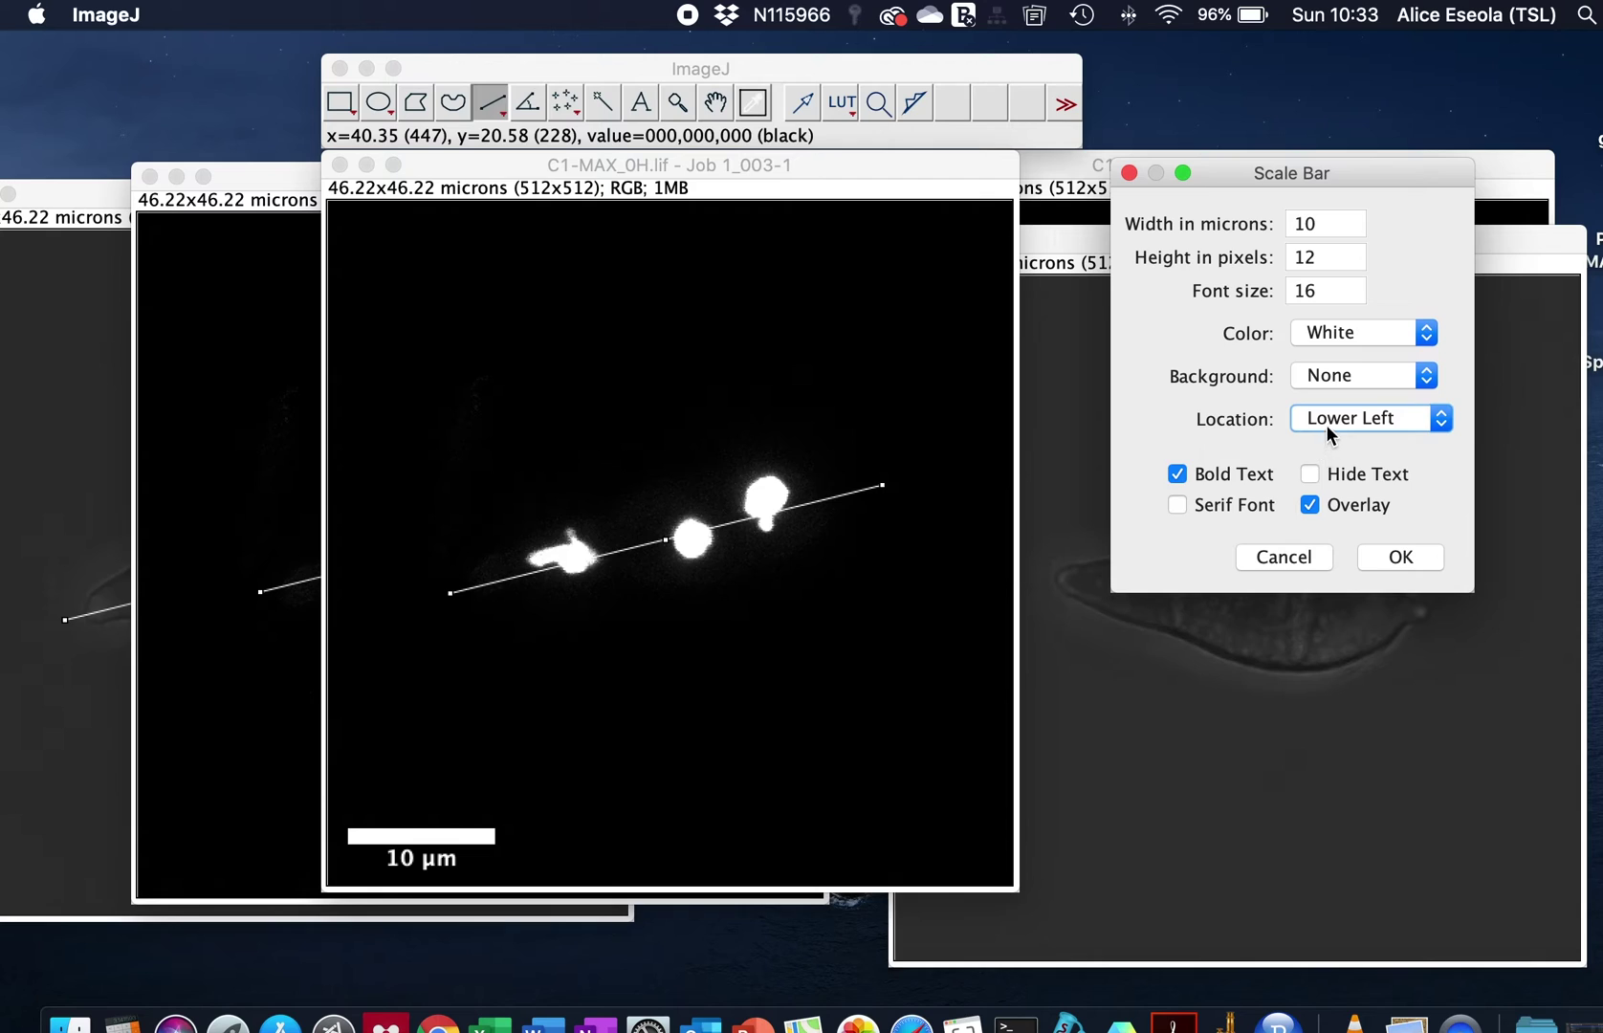
left_click(1327, 424)
left_click(1342, 388)
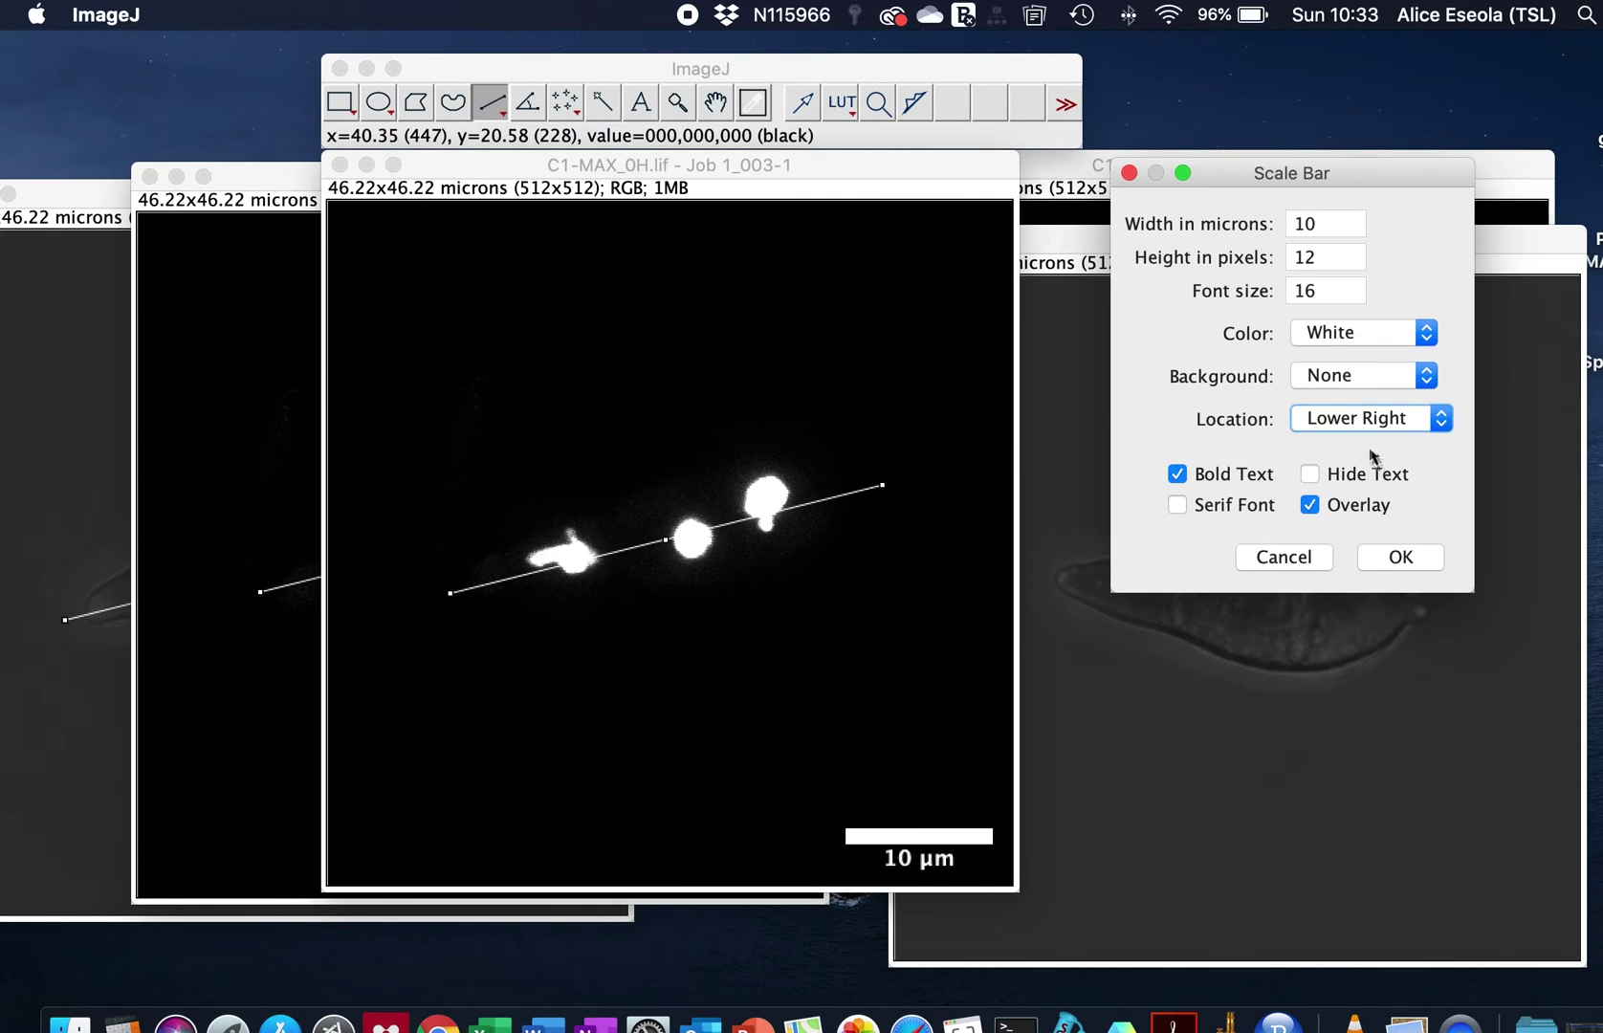
left_click(1399, 556)
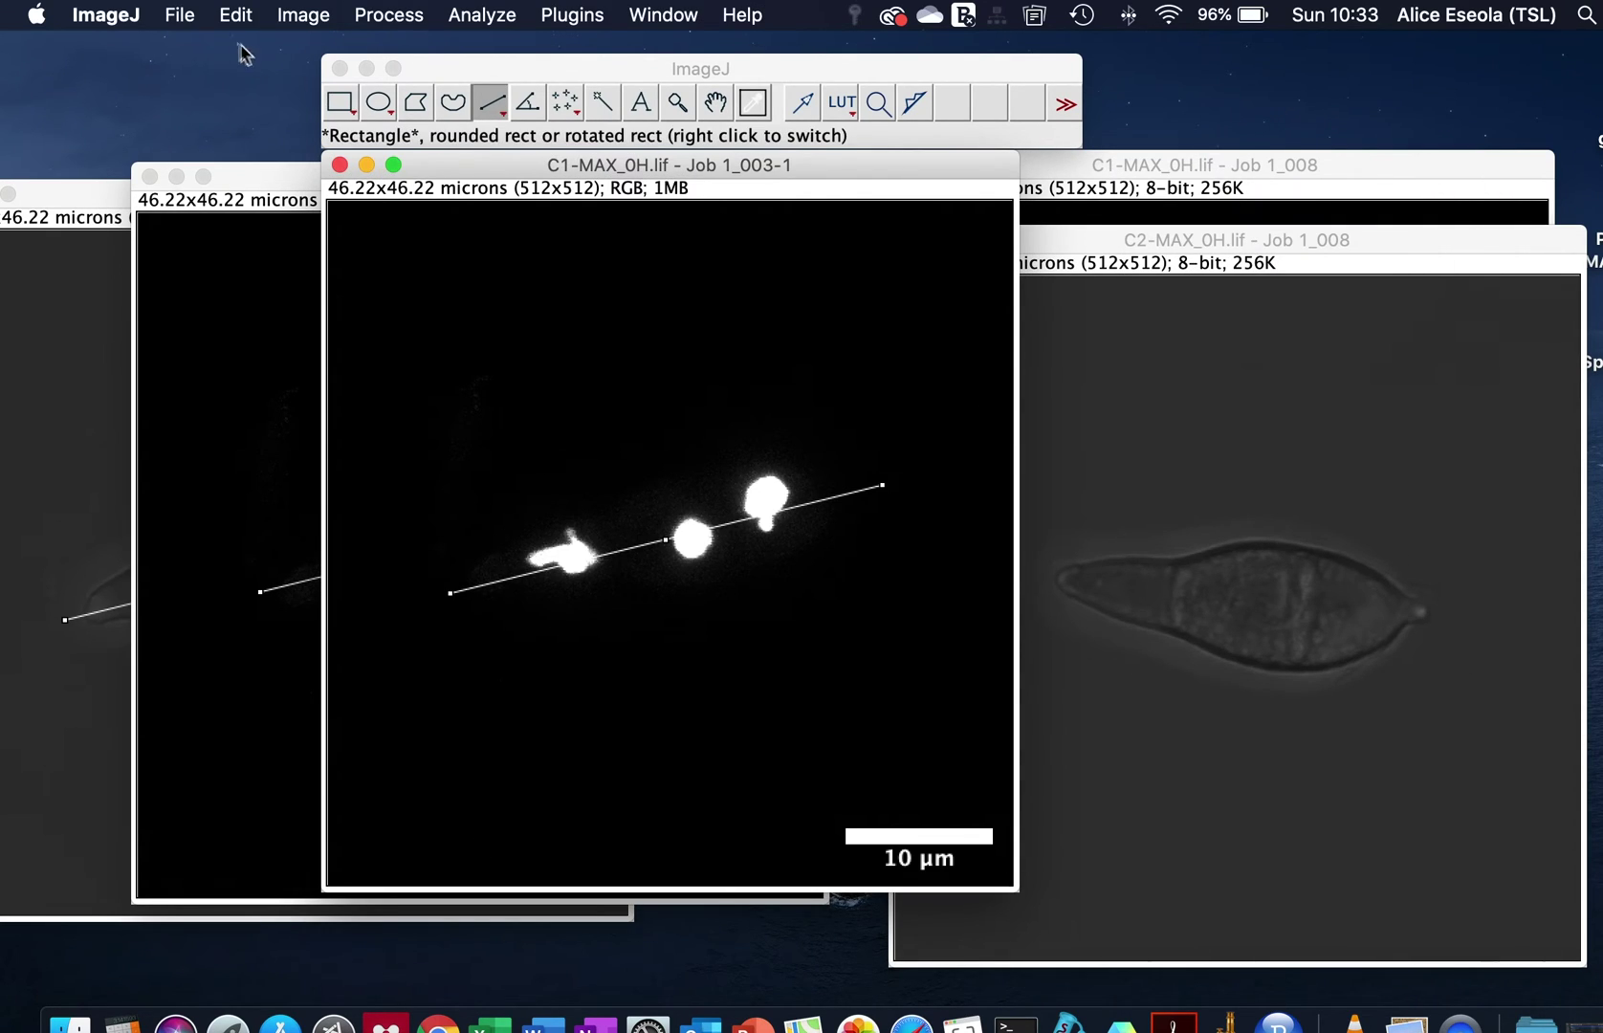
- Save the scale-barred image as the JPEG C1-MAX_0H.lif - Job 1_003-1.jpg
left_click(180, 14)
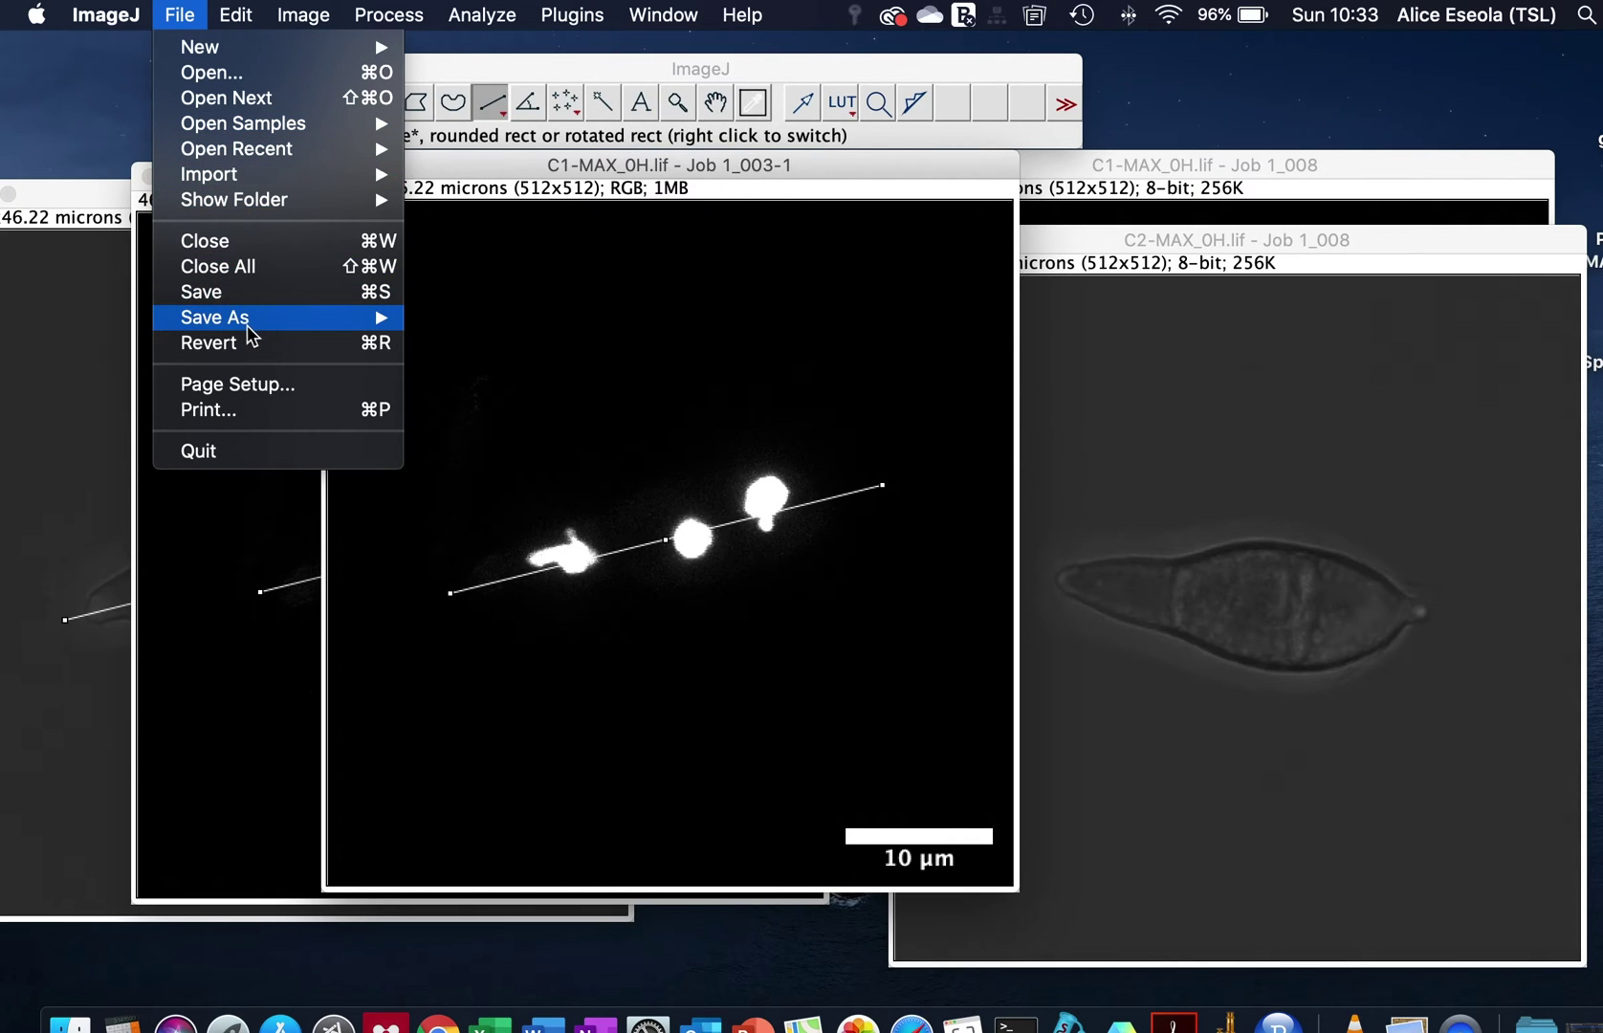
mouse_move(378, 316)
left_click(507, 370)
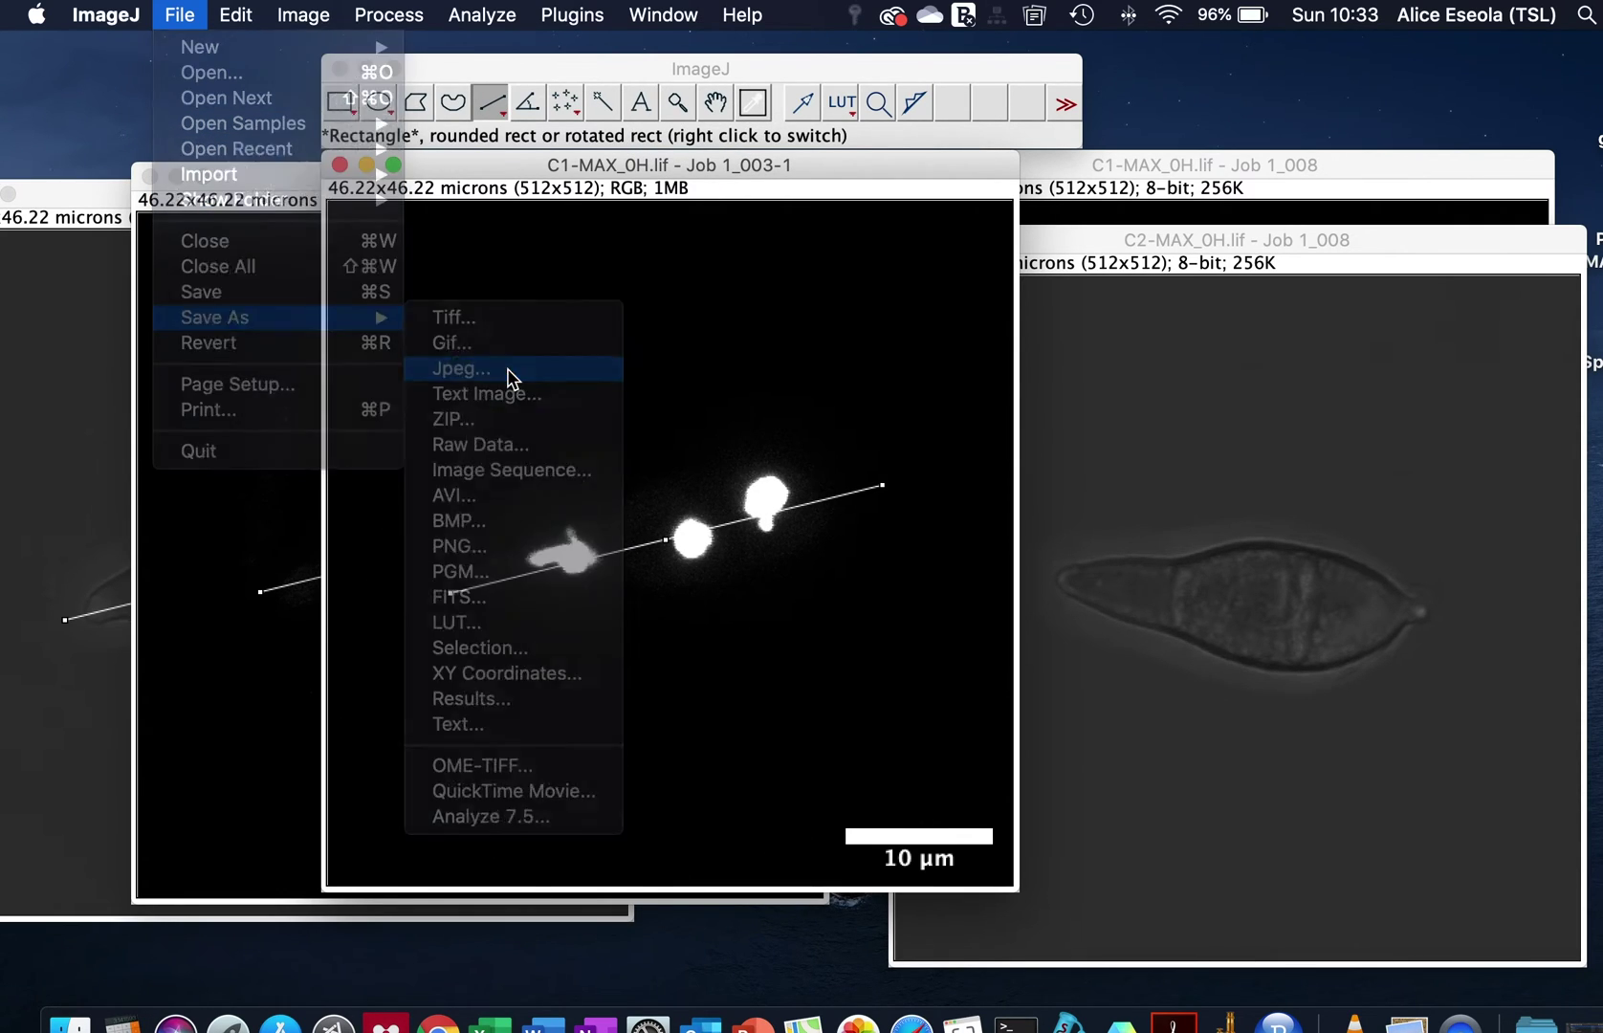
left_click(1352, 776)
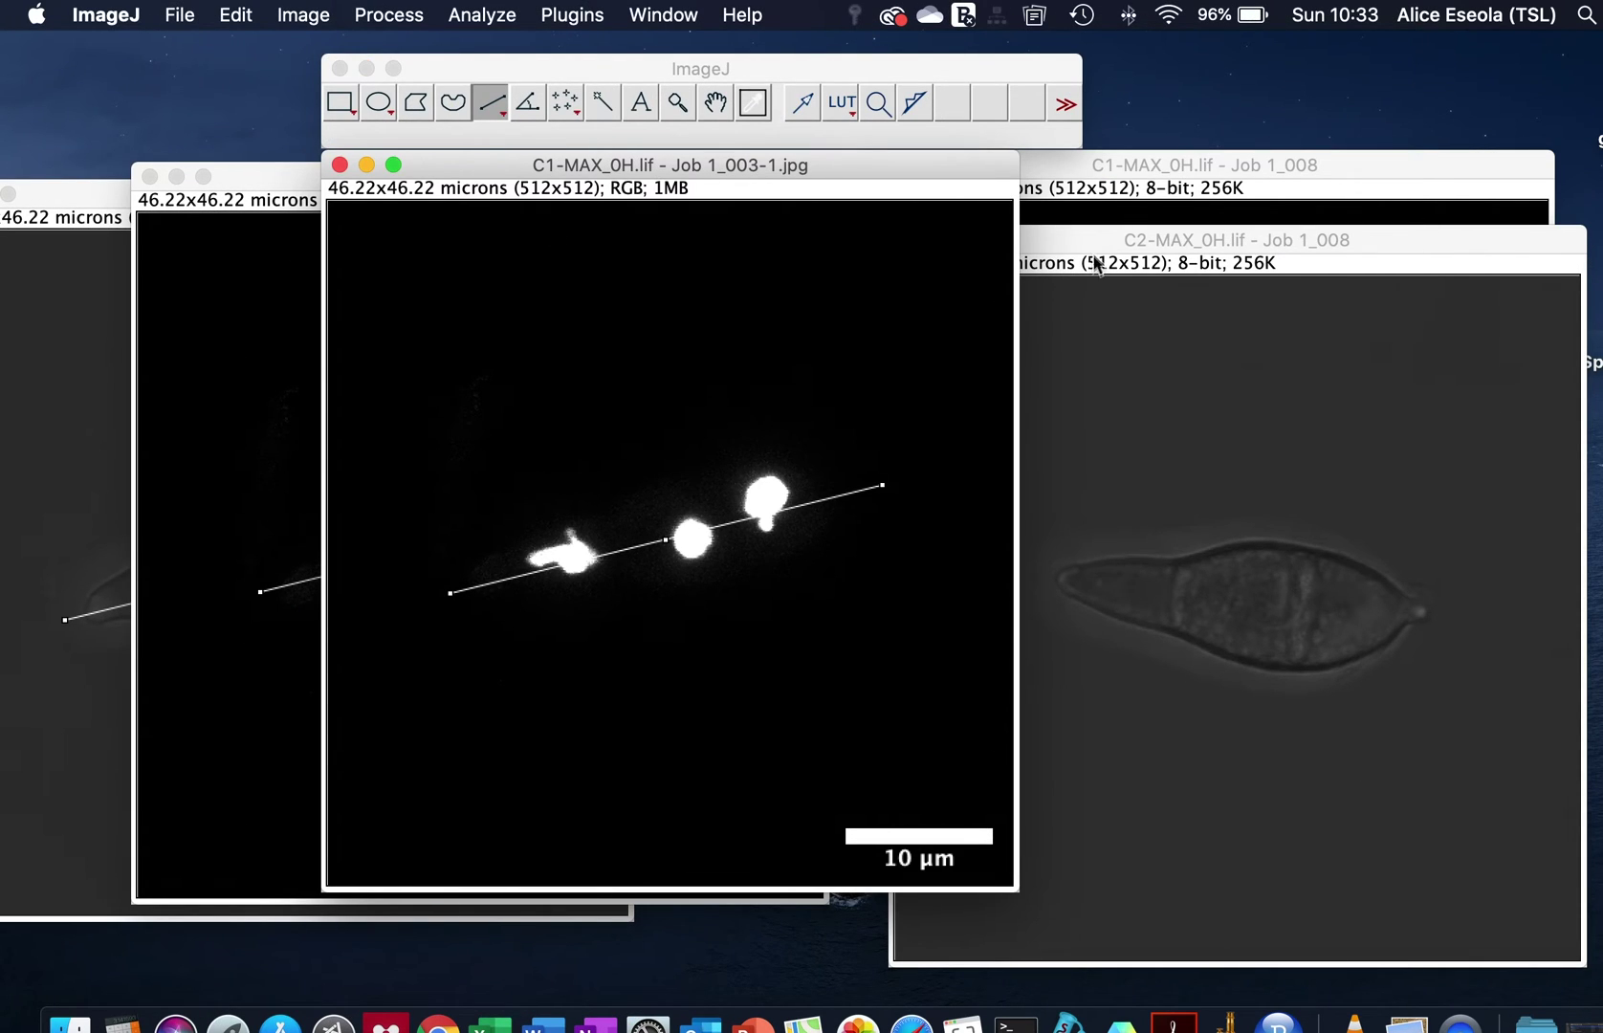
- Rearrange the C2 and 8-bit nuclei image windows, then leave ImageJ for the desktop
mouse_move(1094, 263)
left_mouse_down()
mouse_move(544, 368)
mouse_move(1170, 192)
mouse_move(1092, 242)
left_mouse_up()
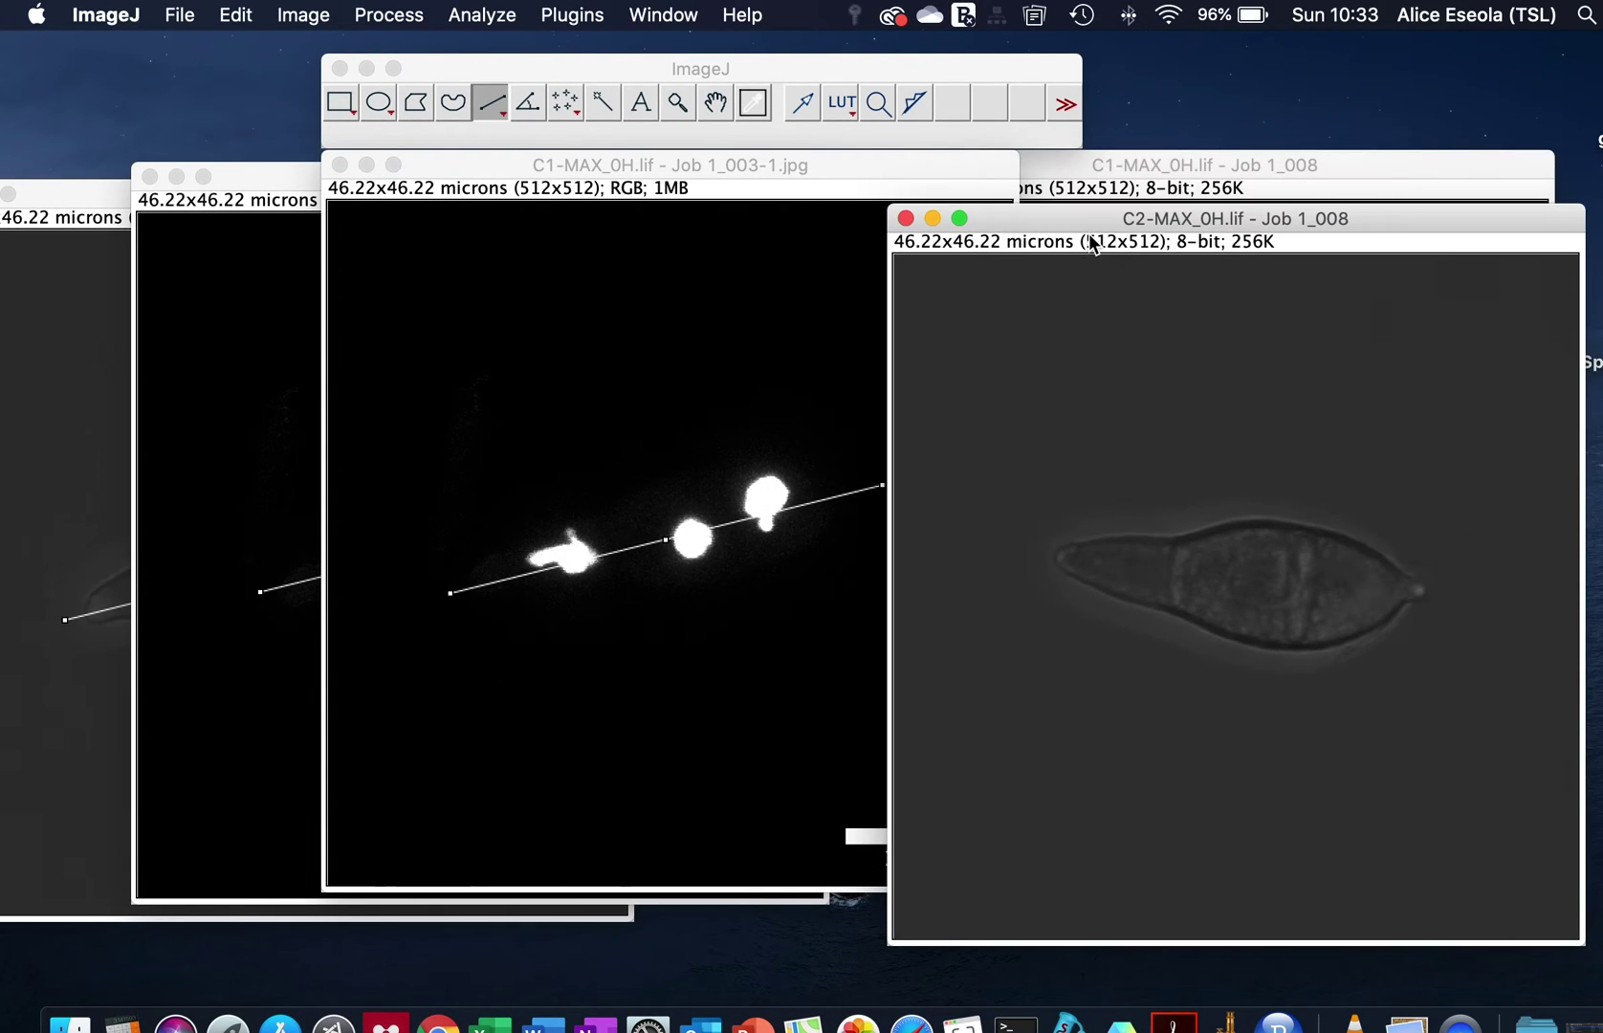
left_click(263, 178)
left_click_drag(334, 184, 466, 185)
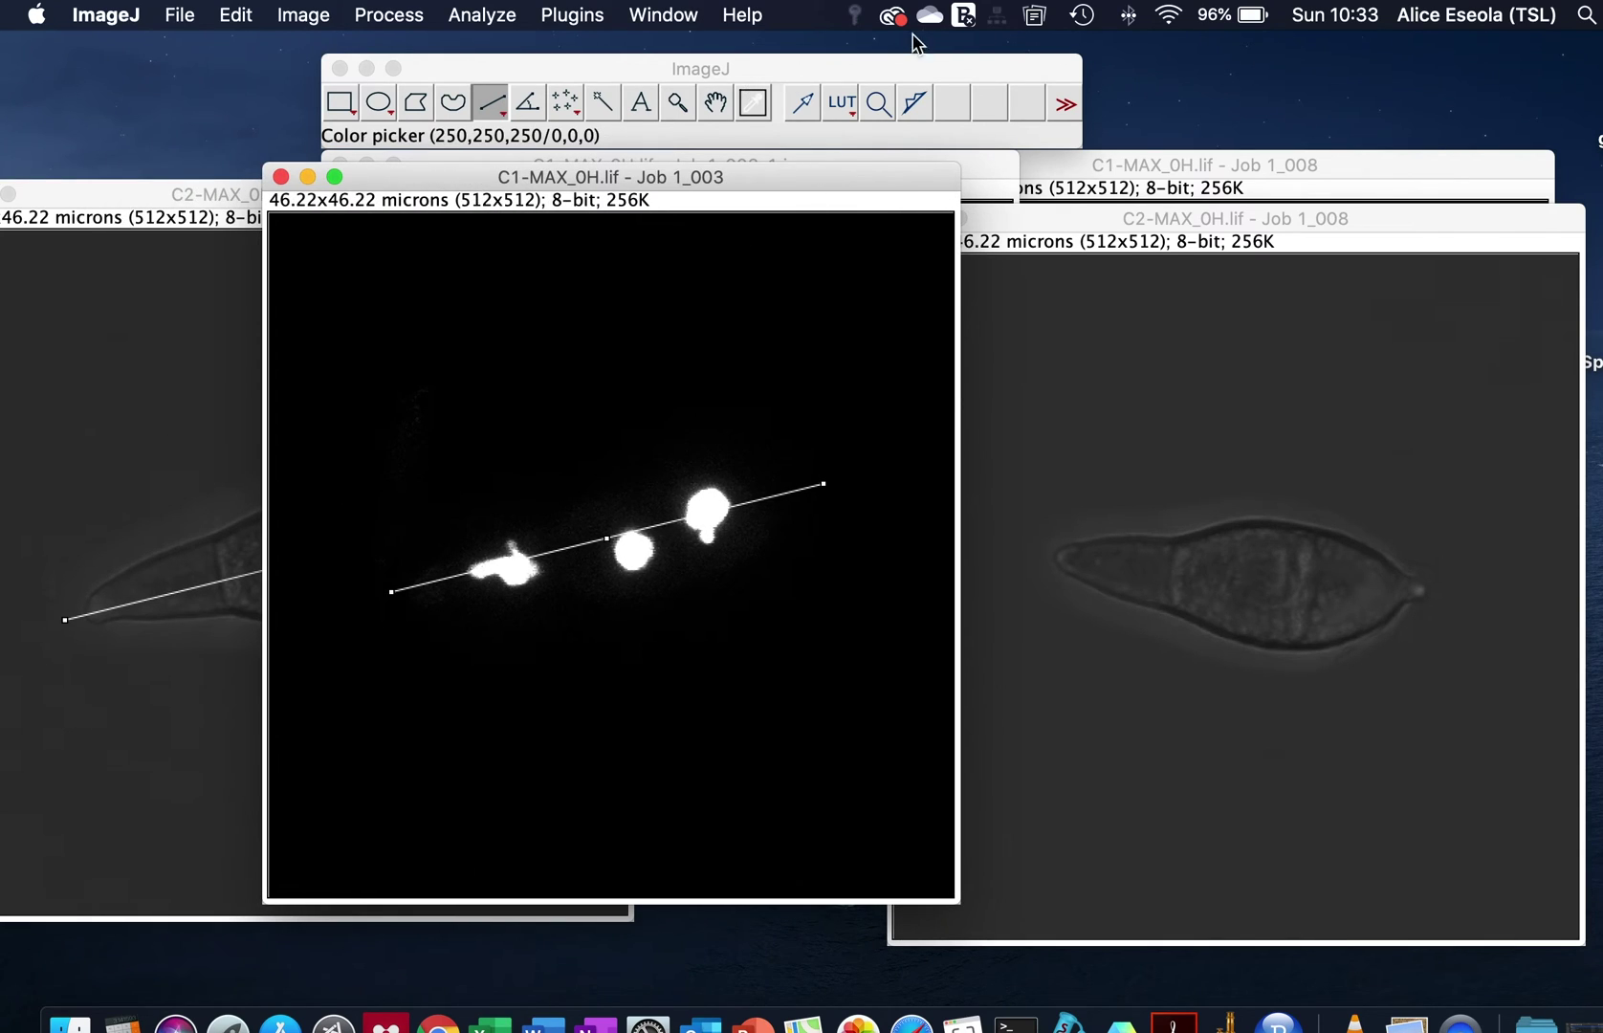
left_click(666, 15)
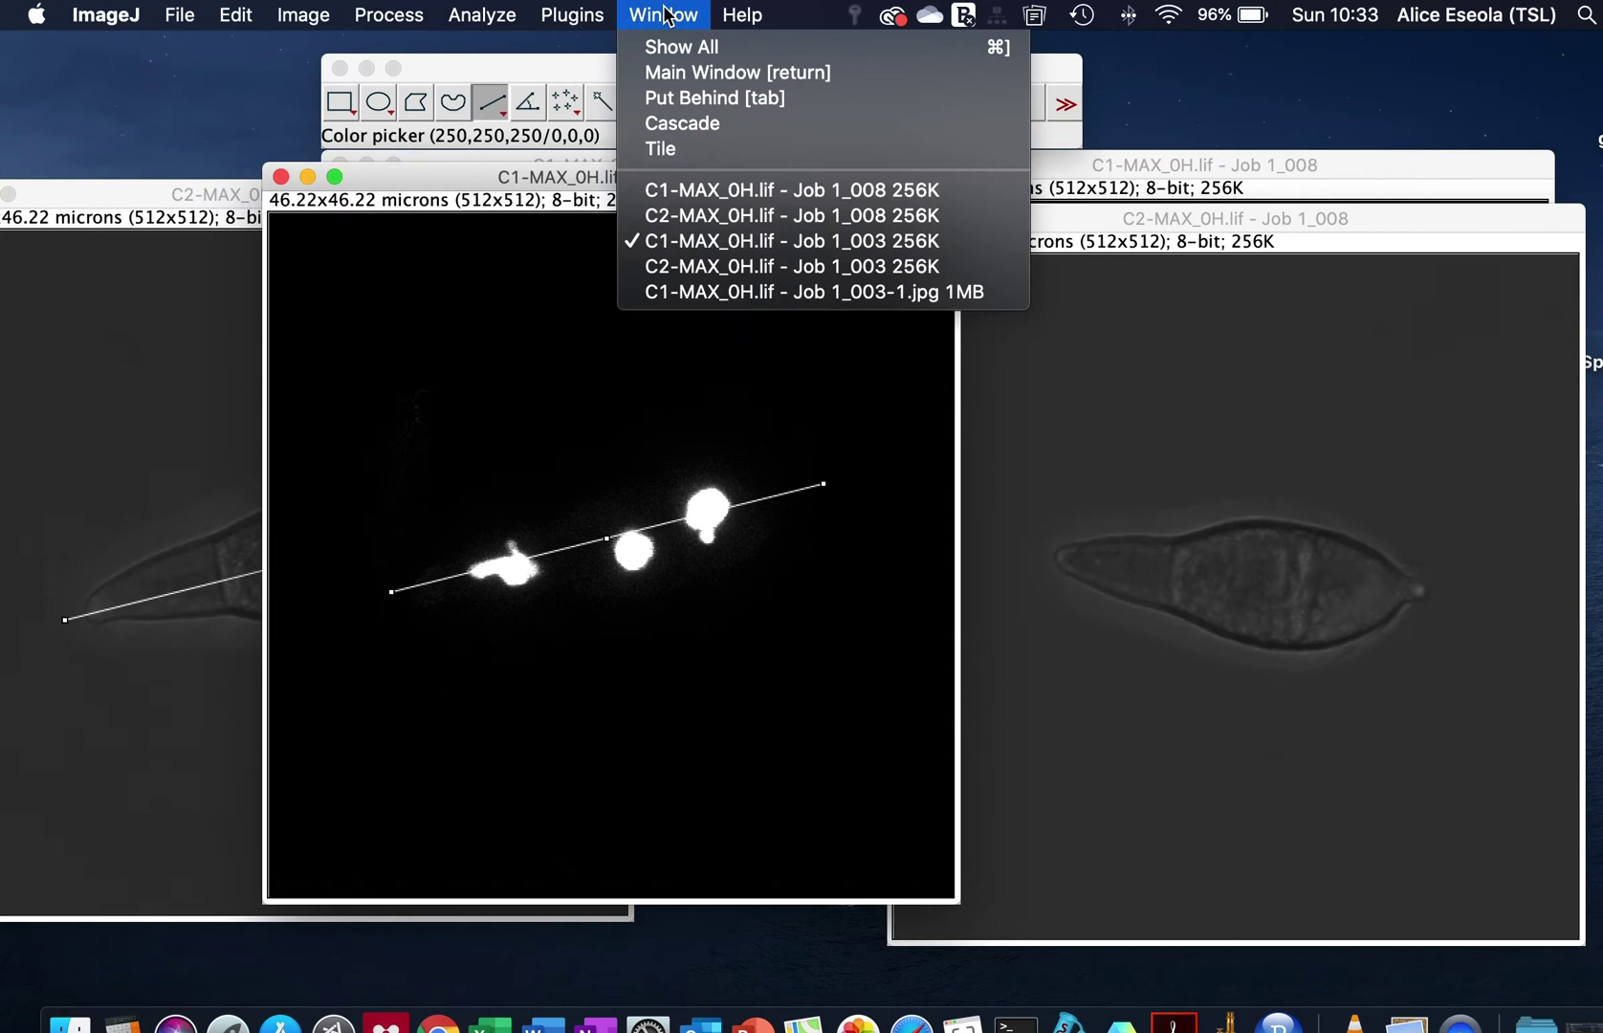
left_click(516, 167)
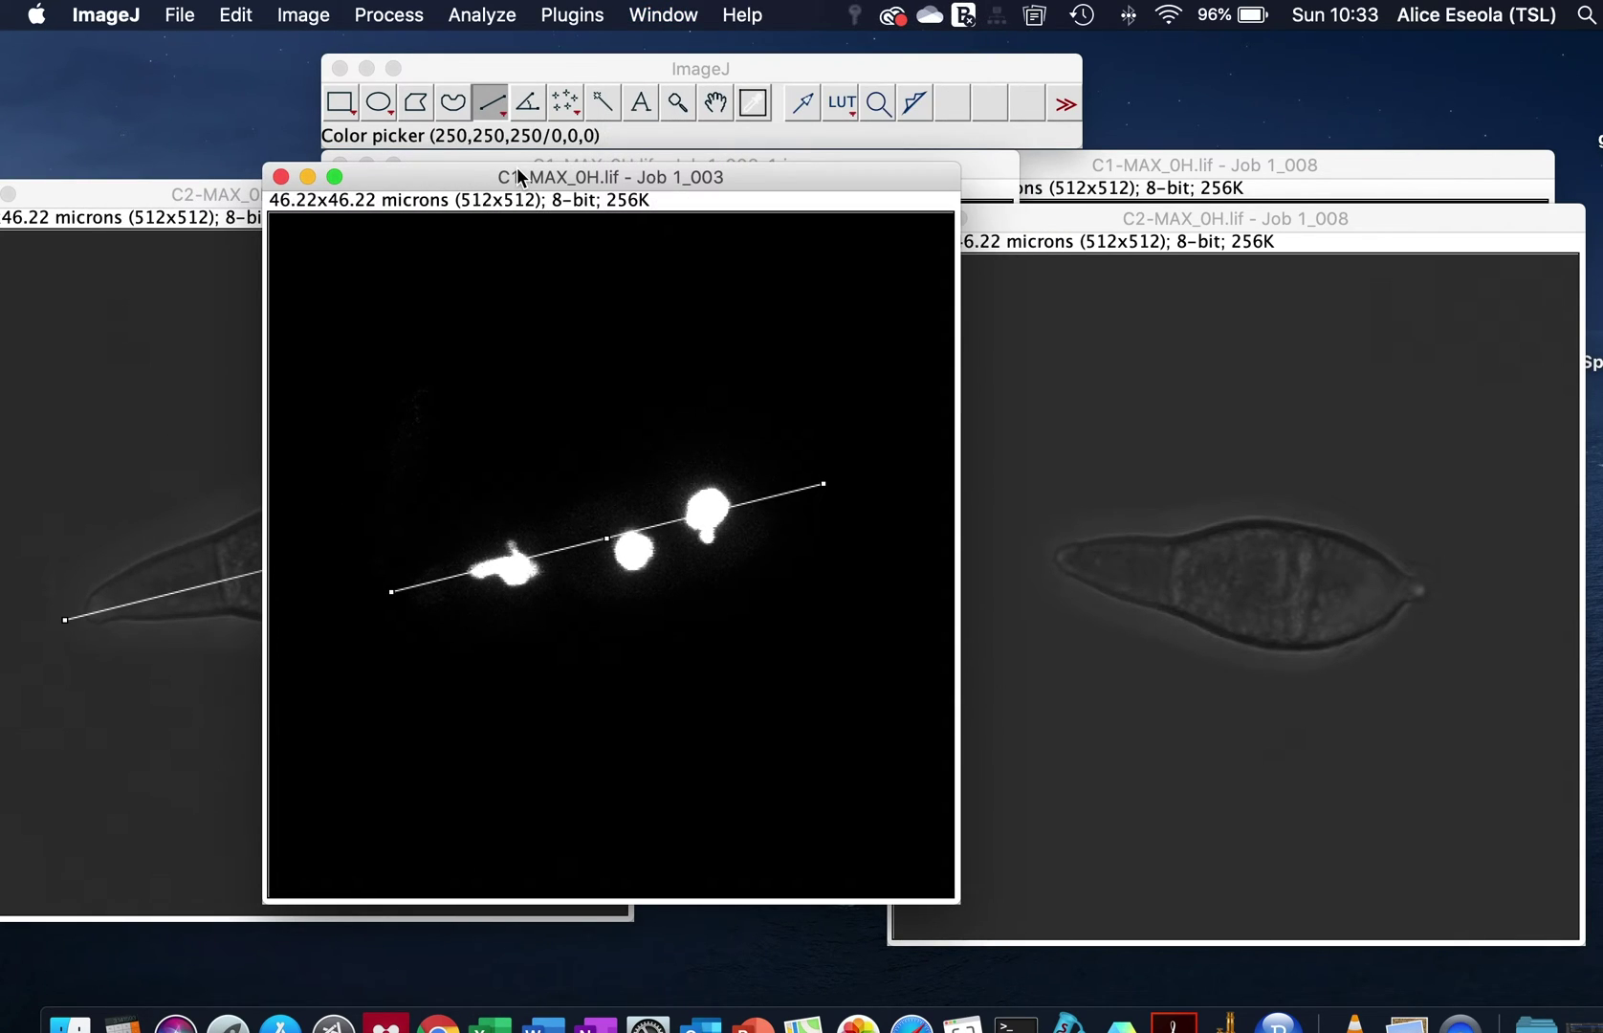
left_click(666, 14)
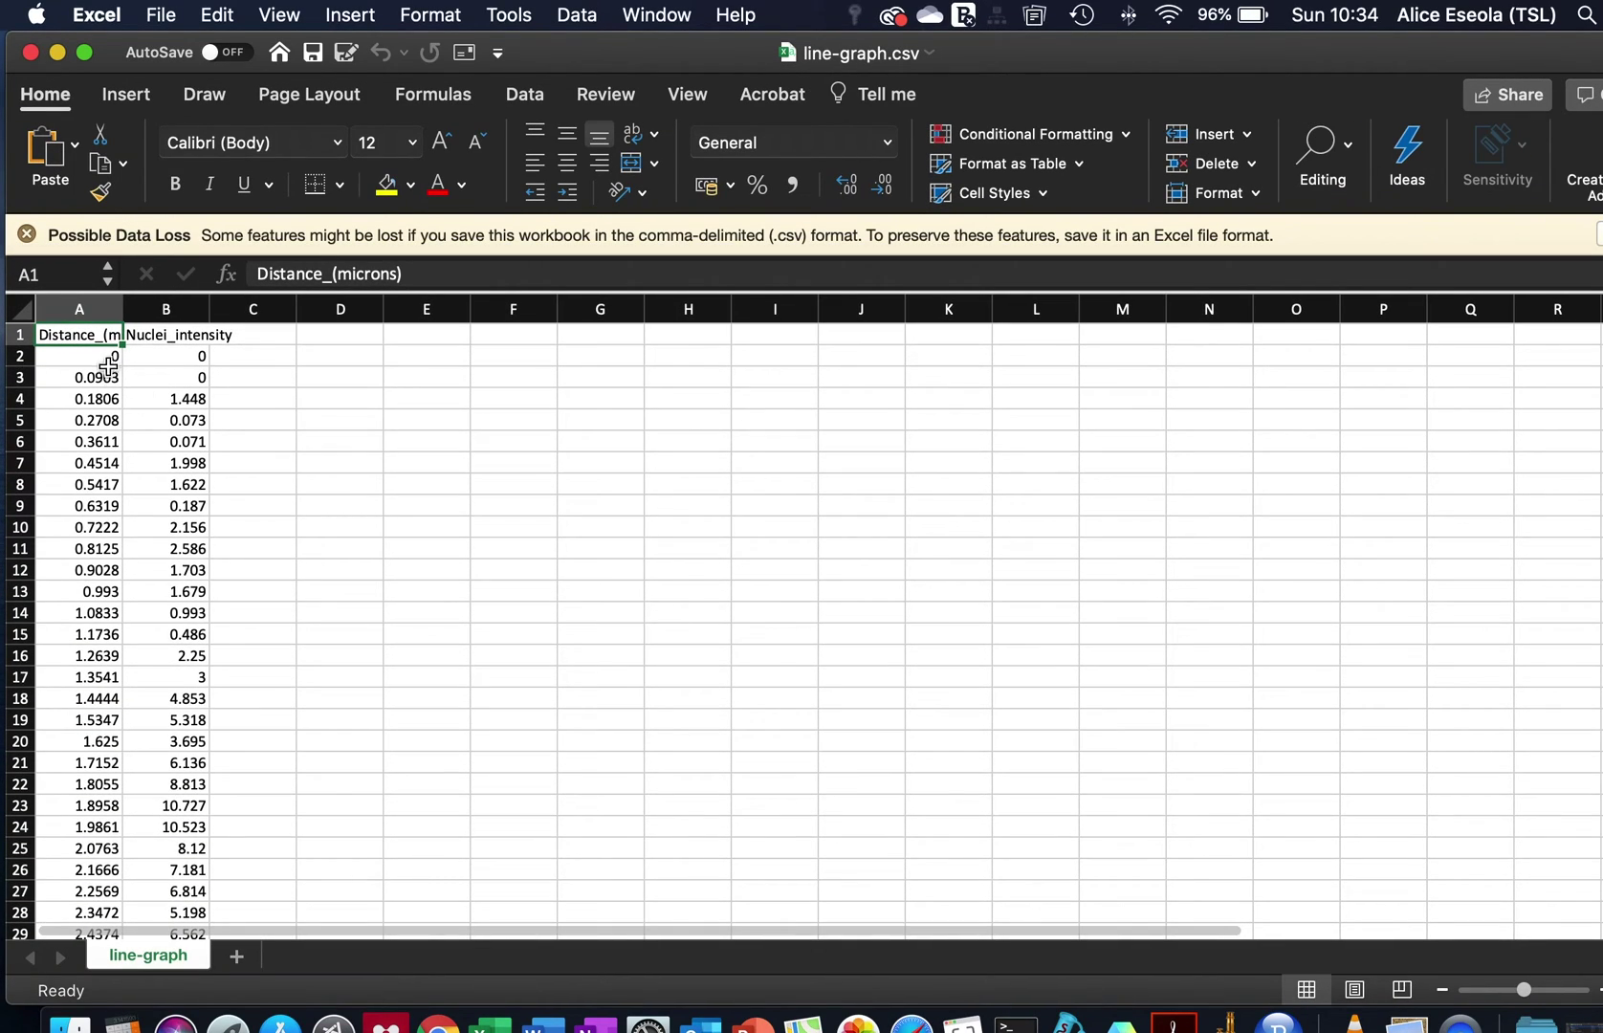
- Select the Distance_(microns) and Nuclei_intensity columns and insert a Scatter with Smooth Lines chart
left_click(81, 309)
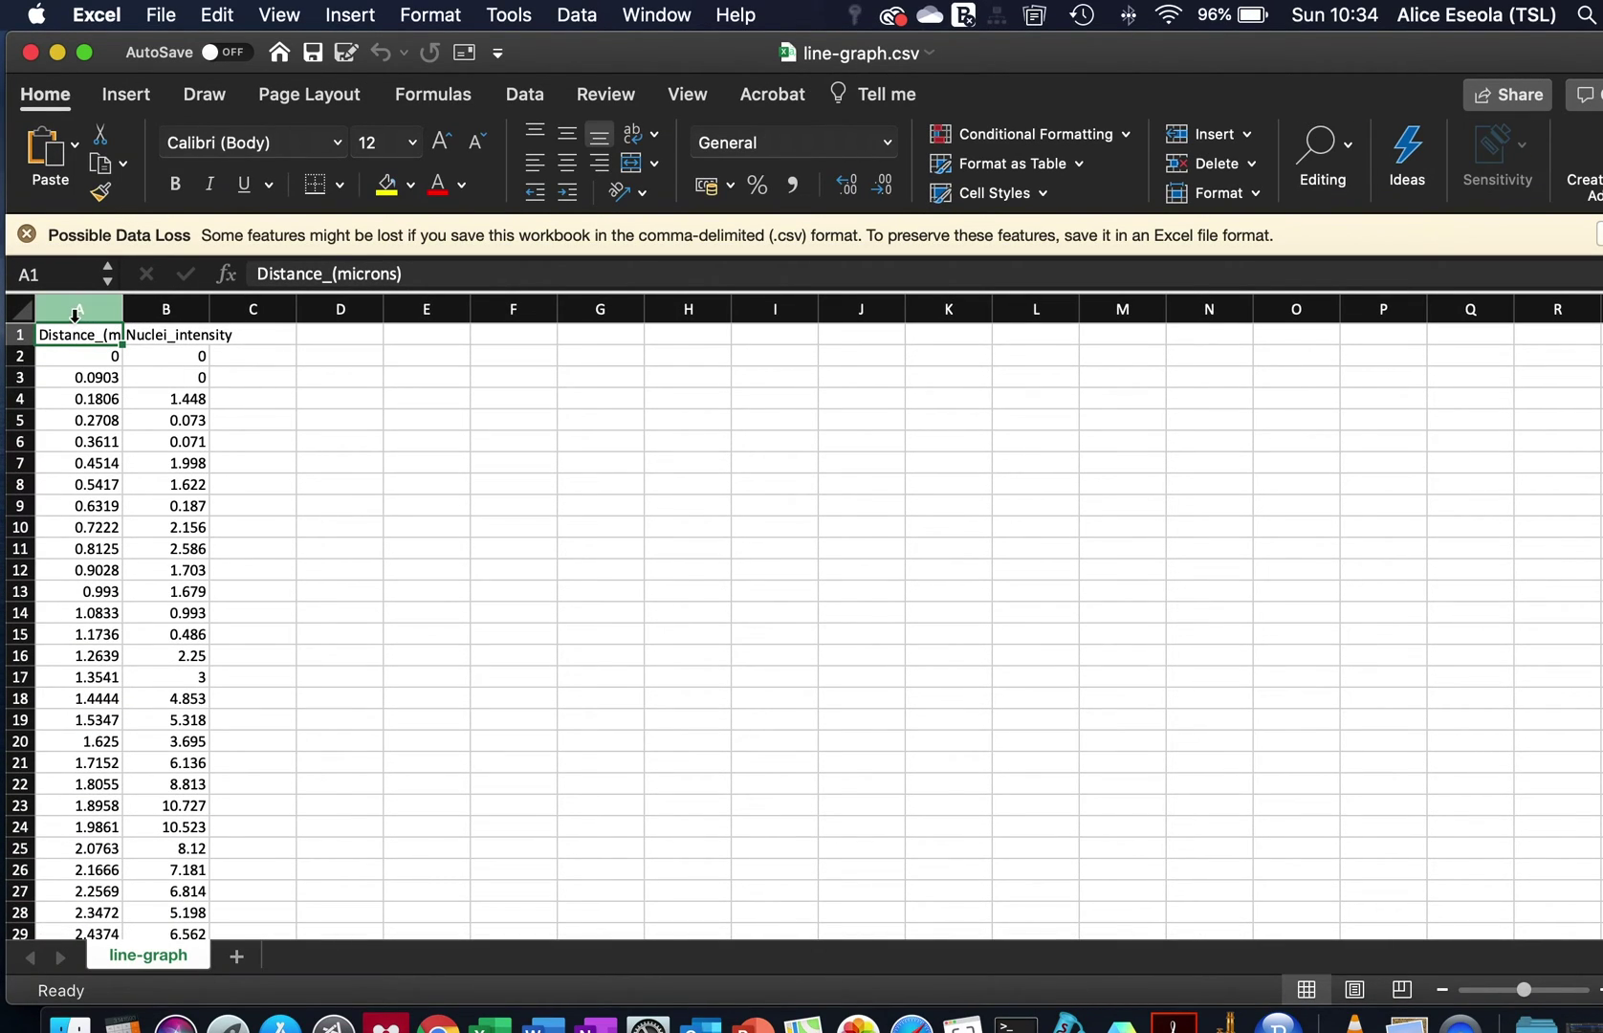
left_click_drag(132, 312, 153, 311)
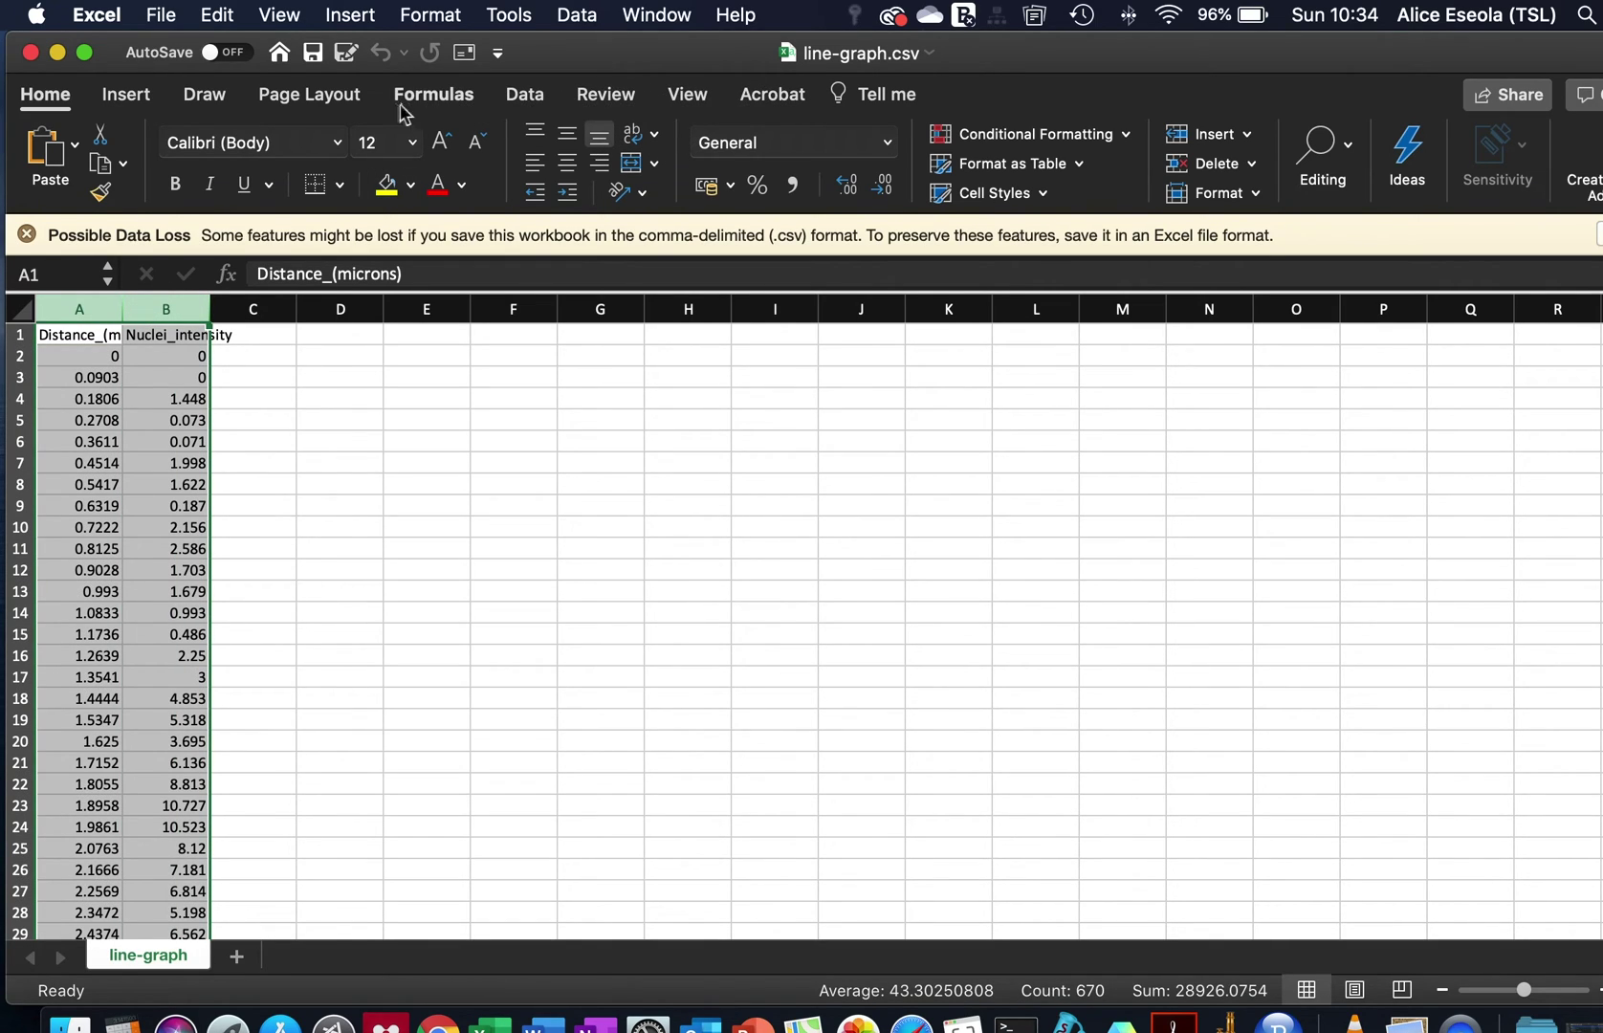
left_click(128, 99)
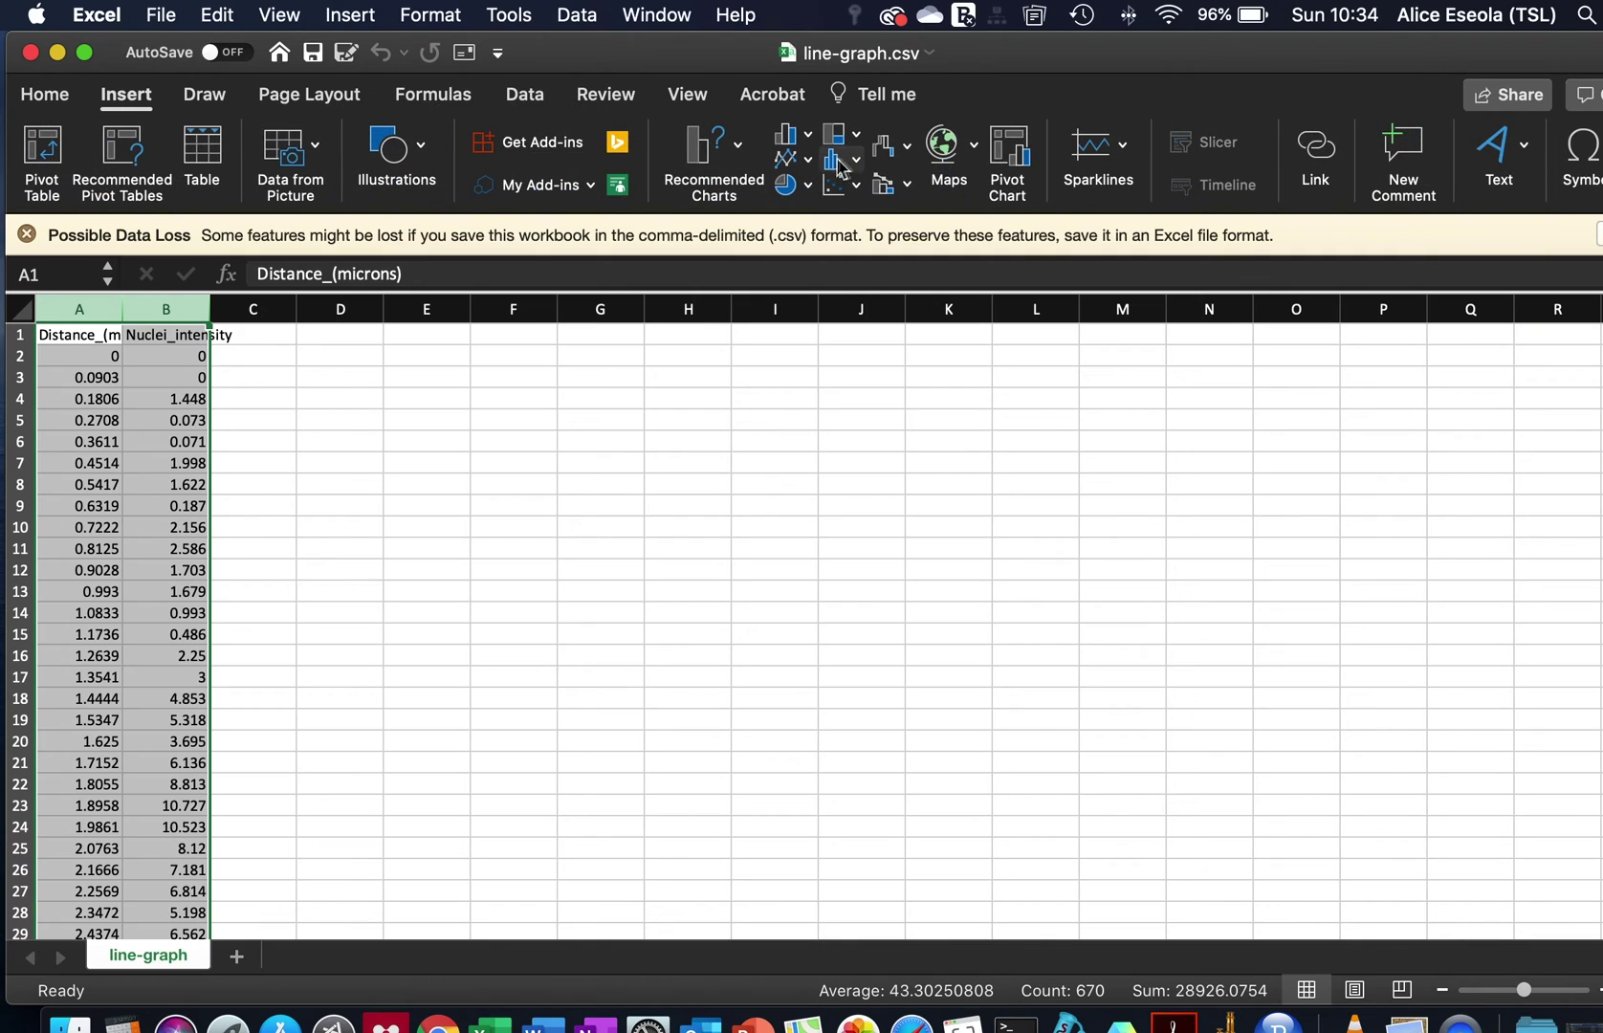
left_click(856, 186)
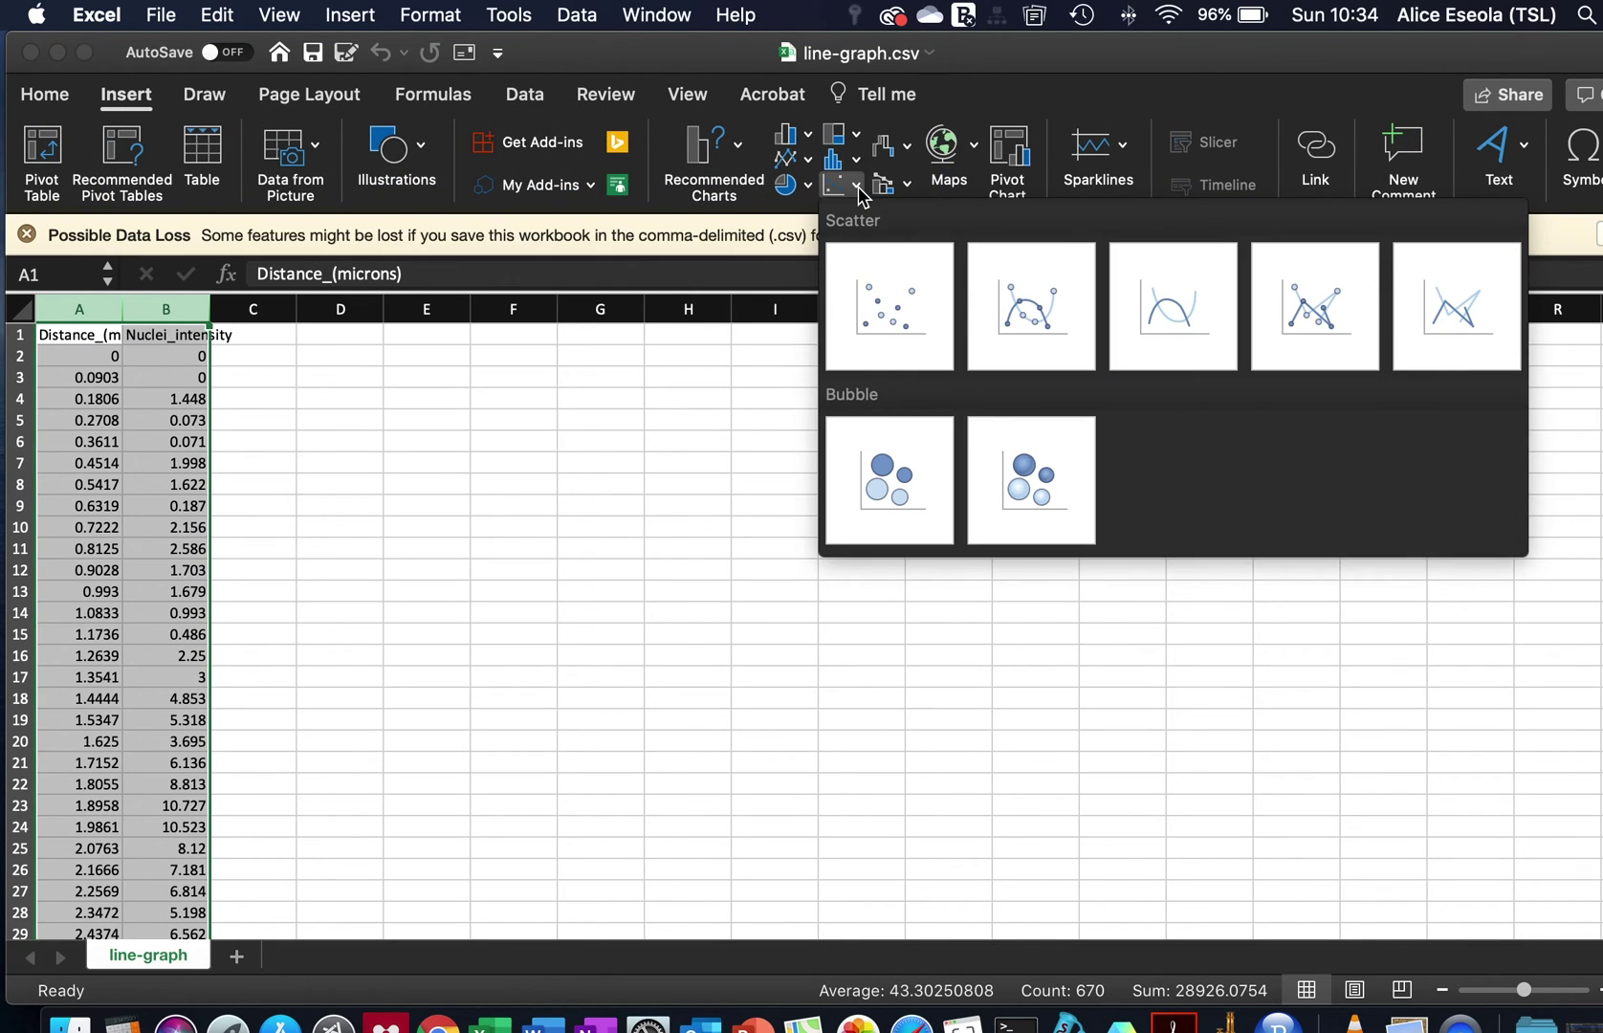
left_click(1201, 330)
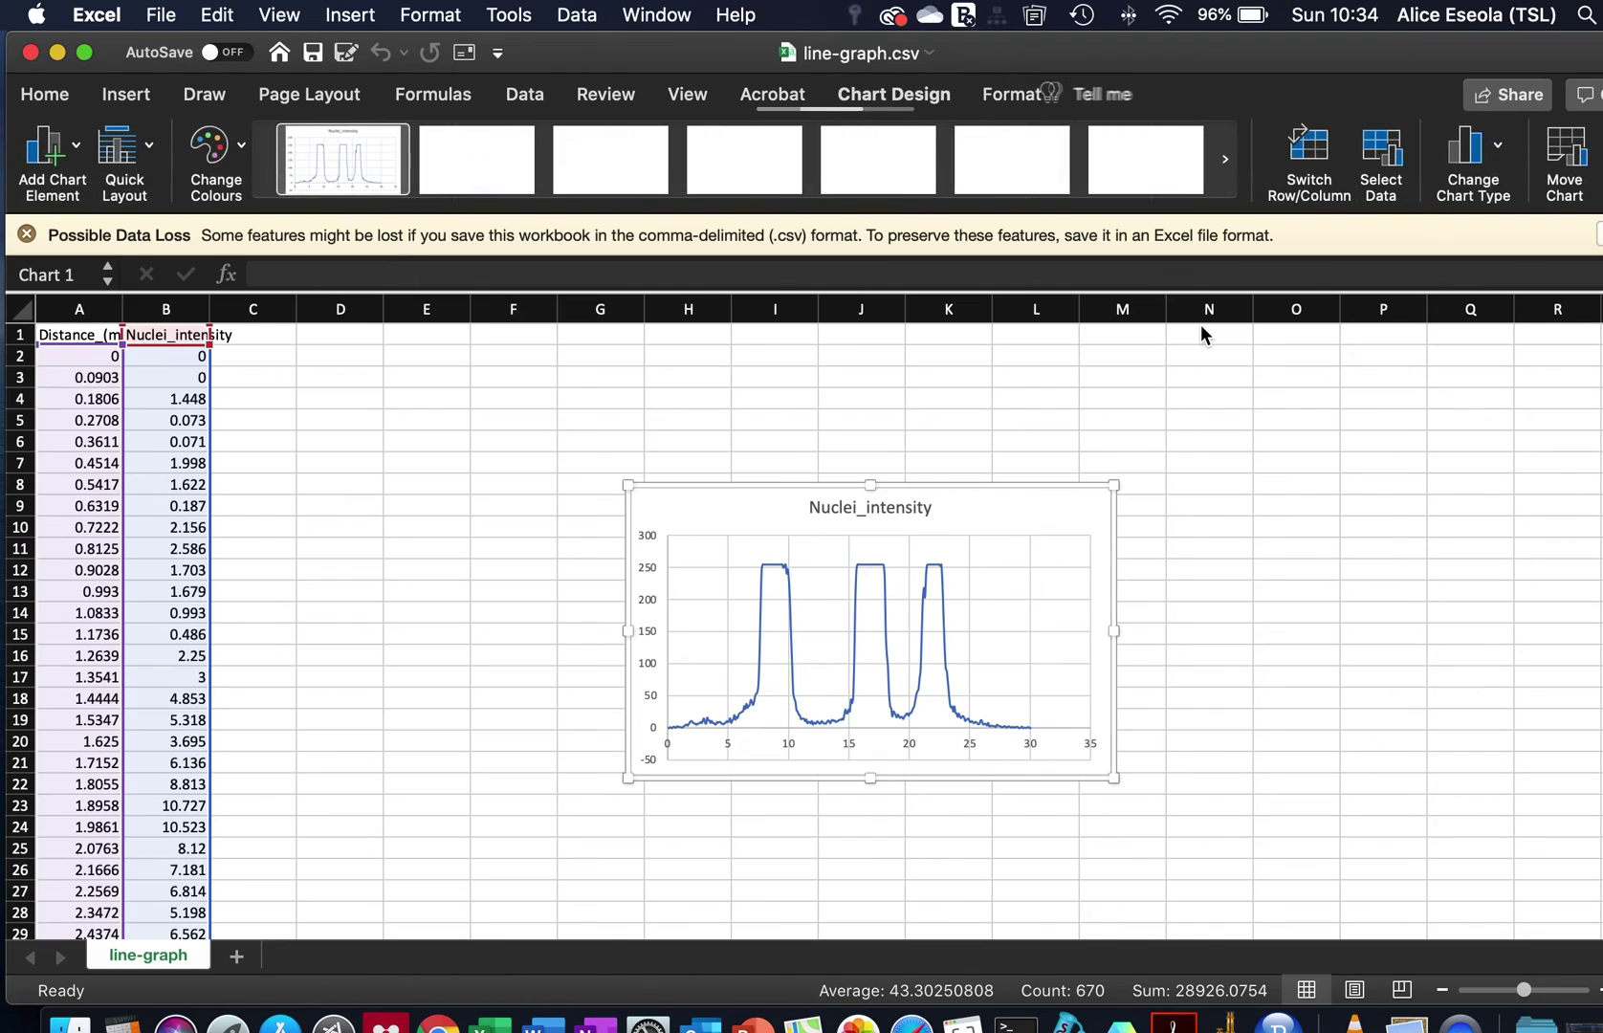
- Make the Nuclei_intensity series line solid green
double_click(792, 623)
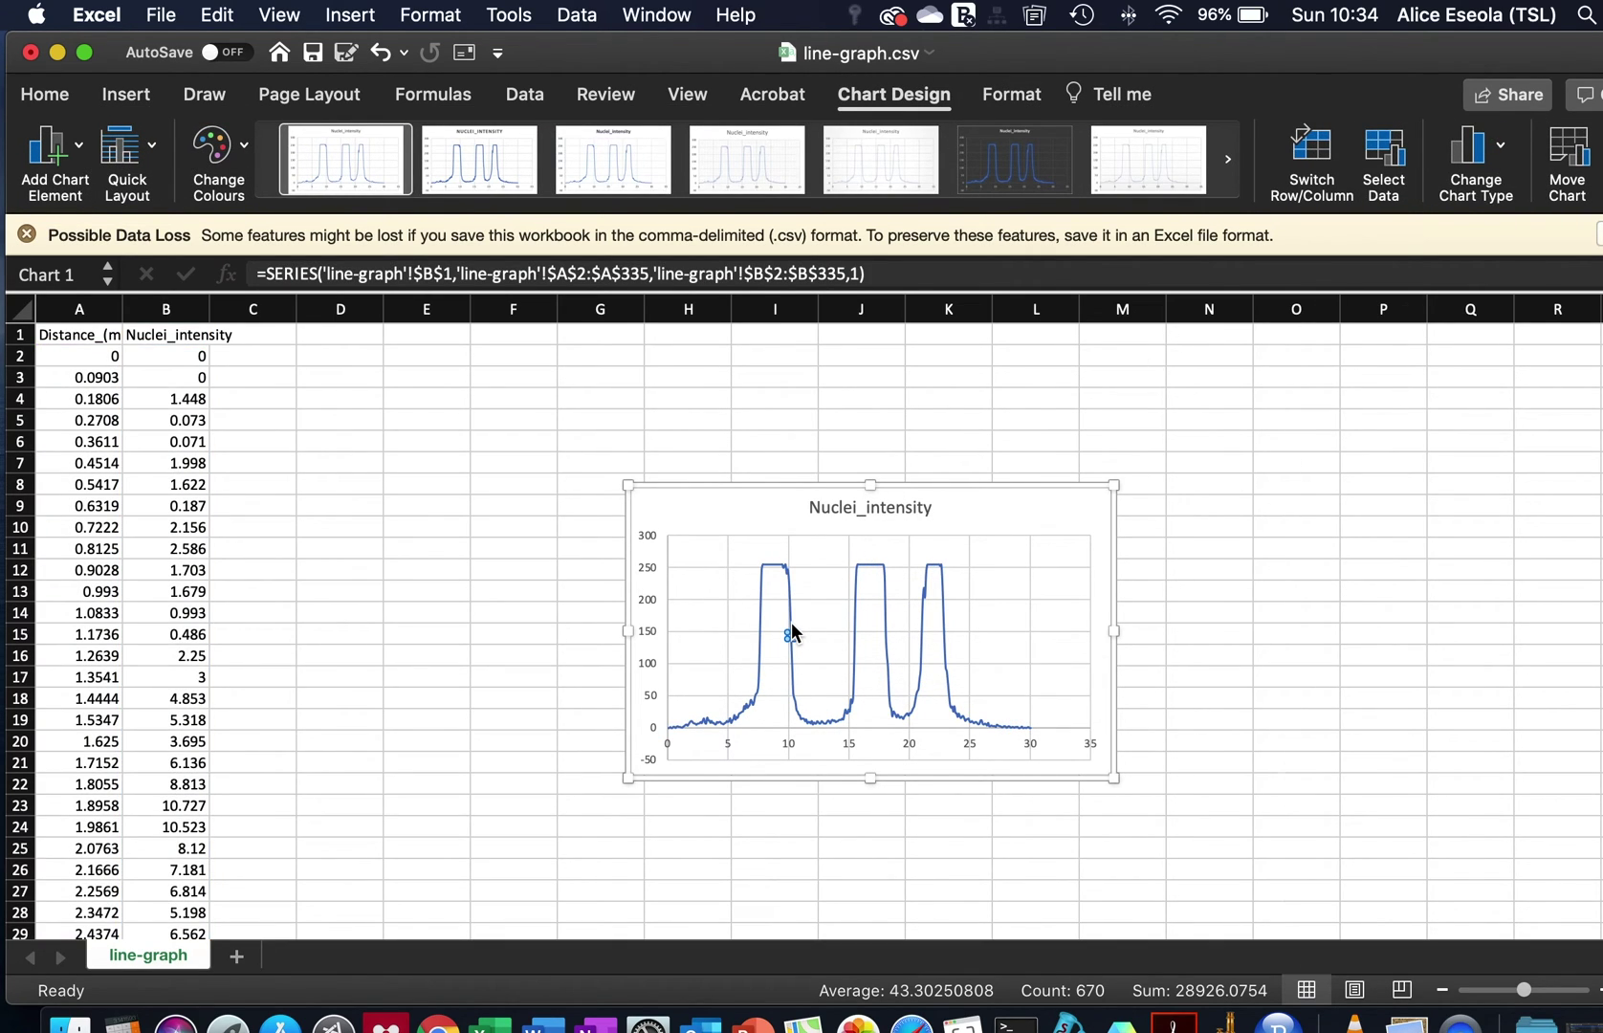
left_click(1347, 378)
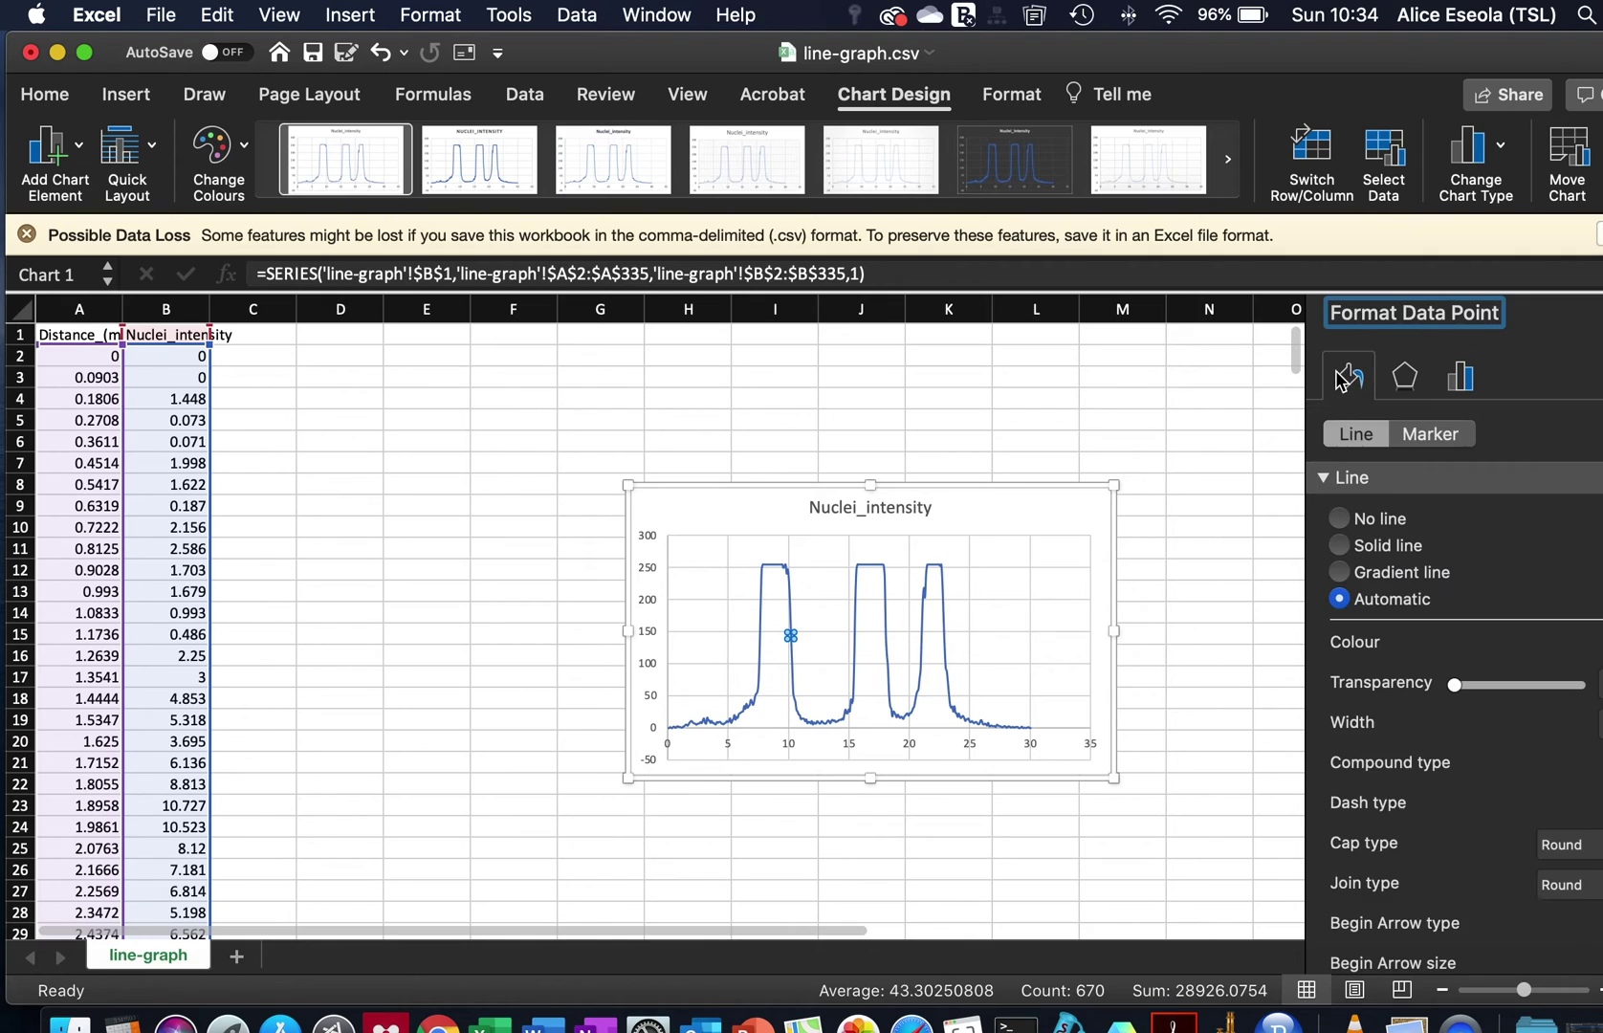
left_click(767, 725)
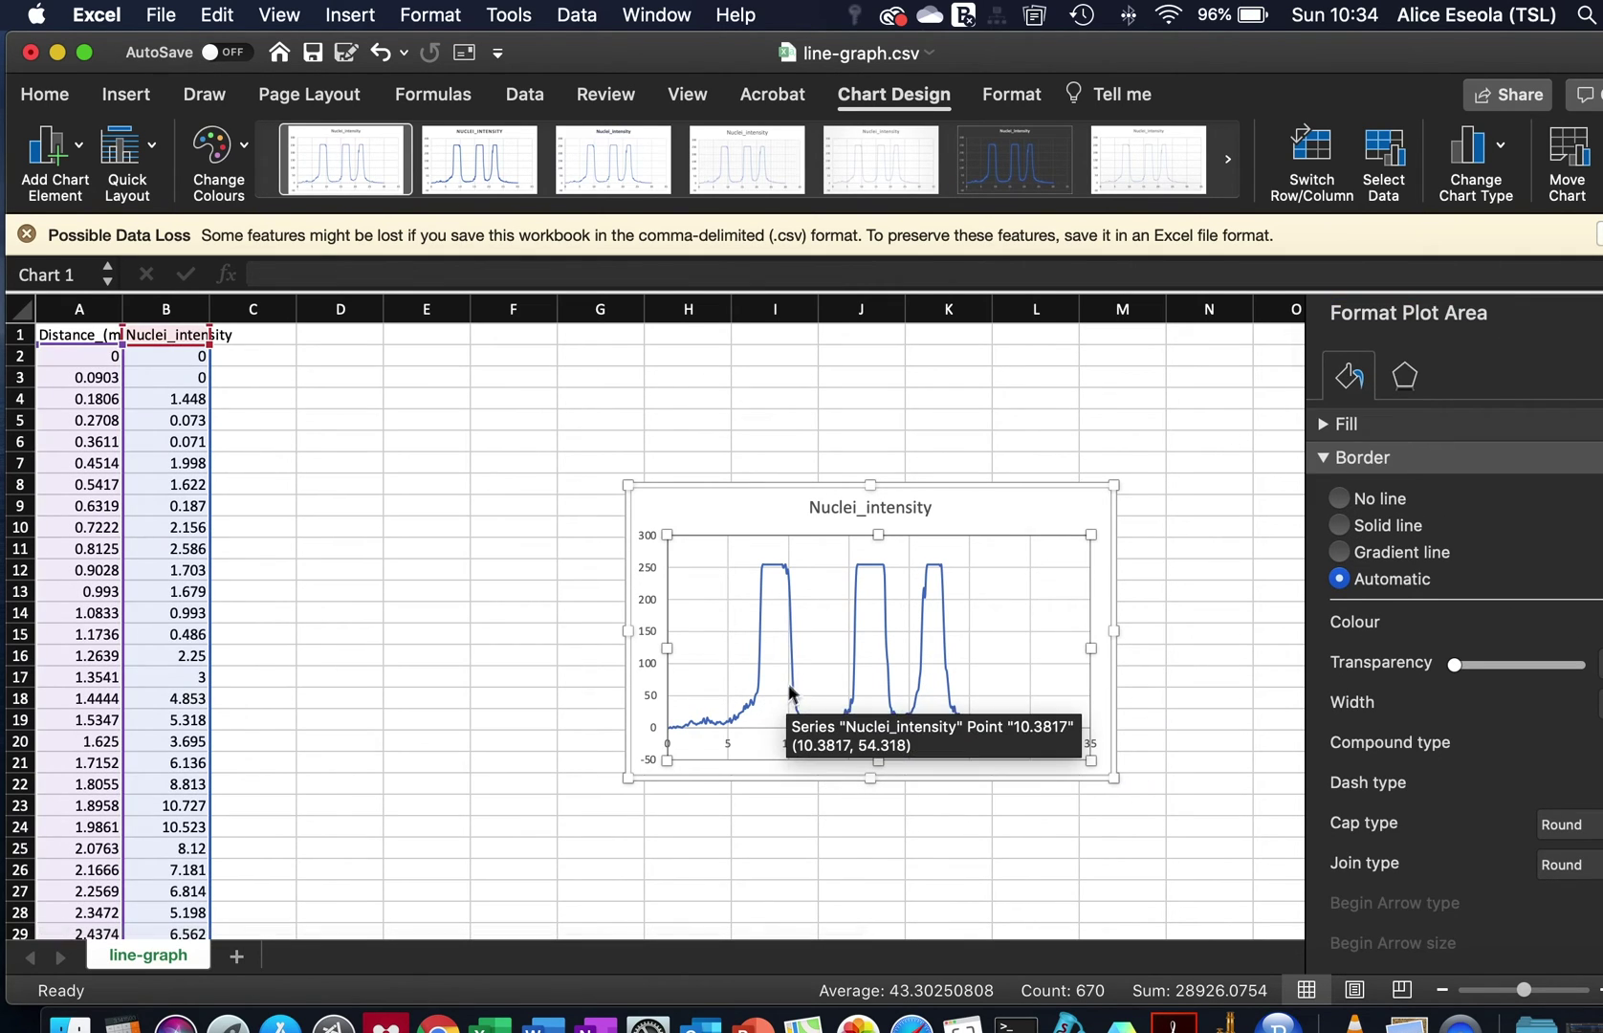
left_click(794, 680)
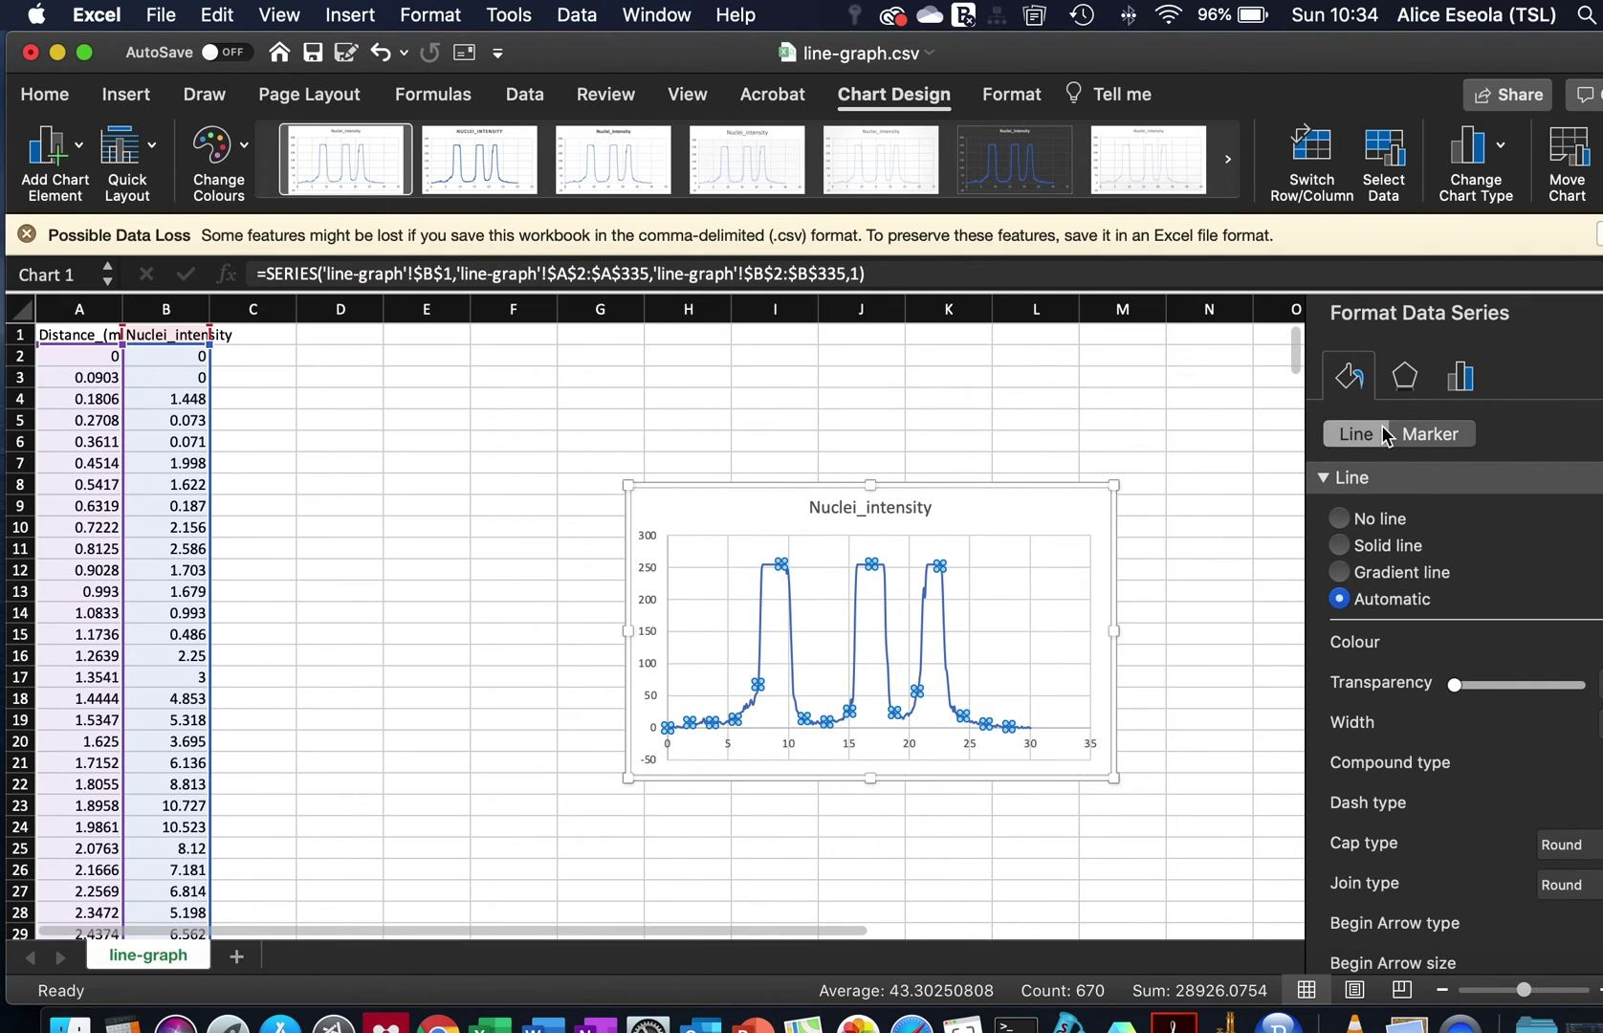
left_click(1595, 642)
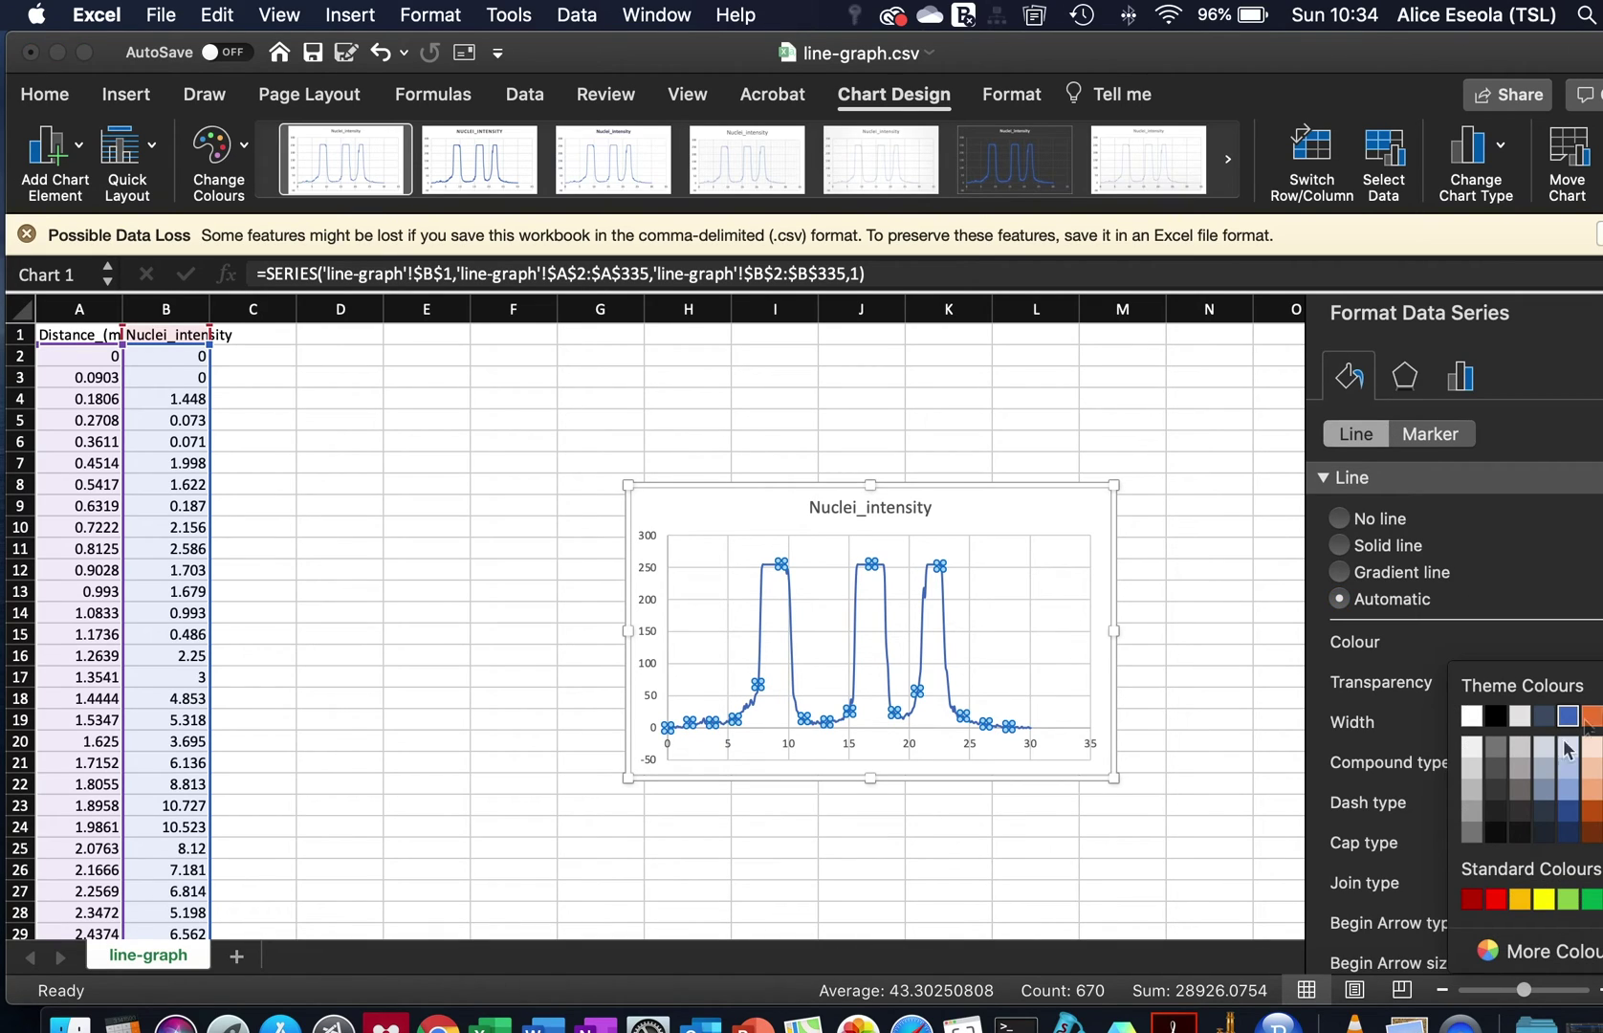
left_click(1576, 901)
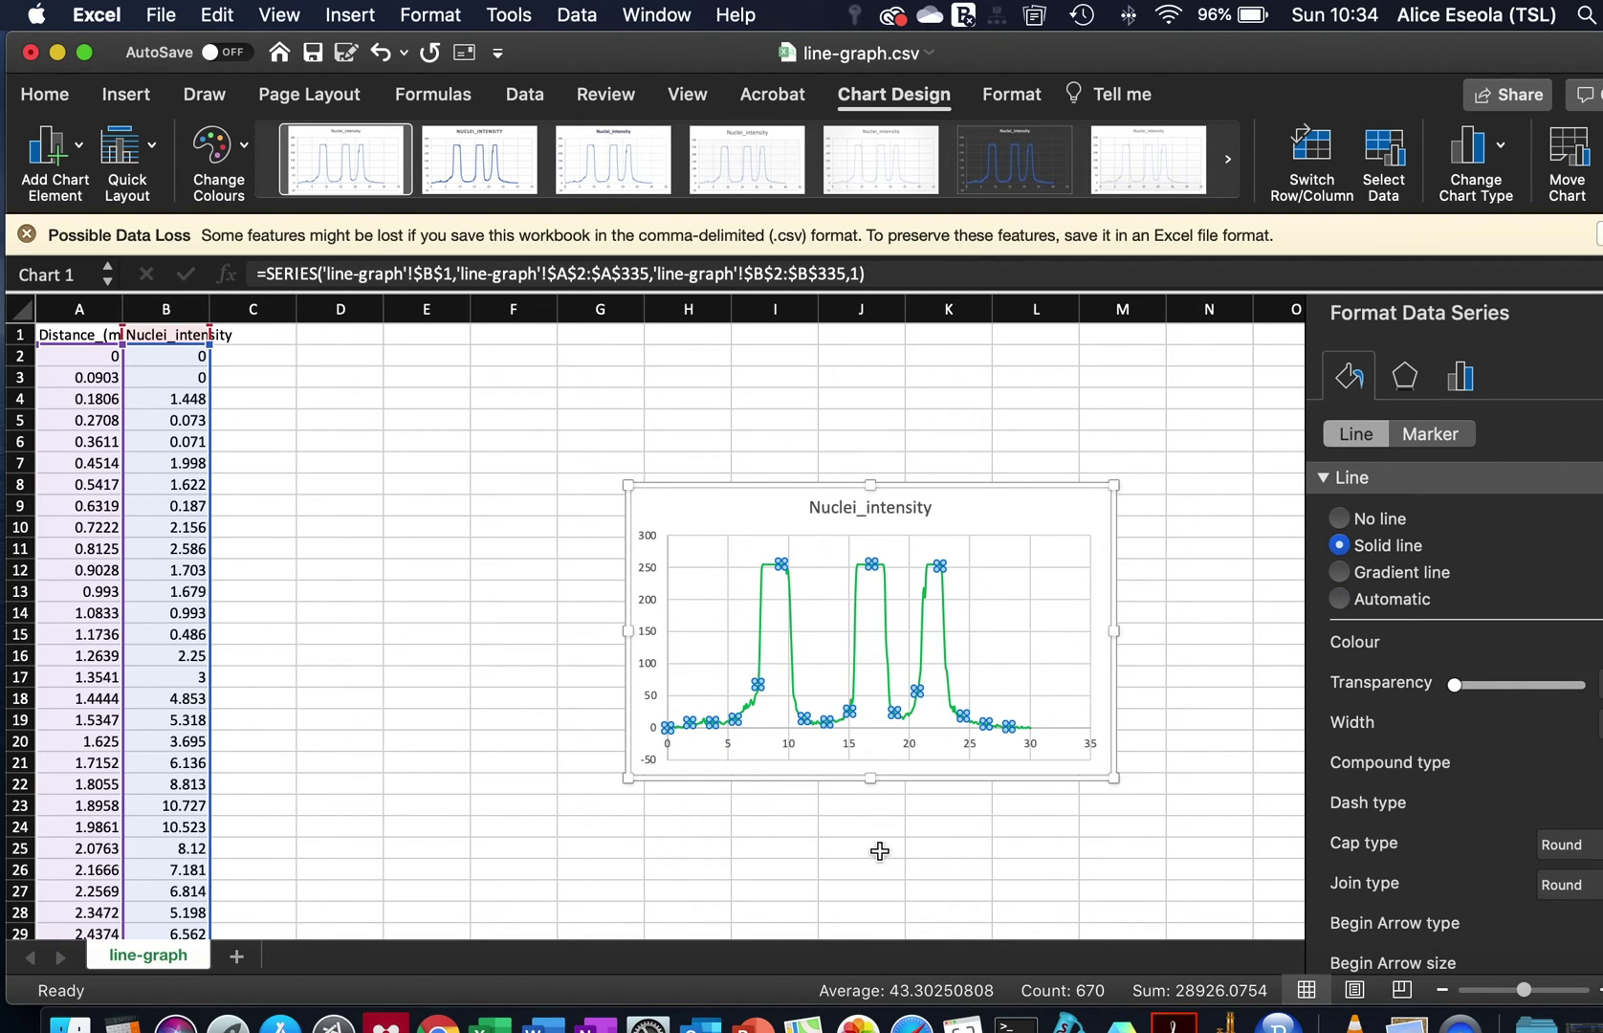
left_click(801, 825)
left_click(927, 789)
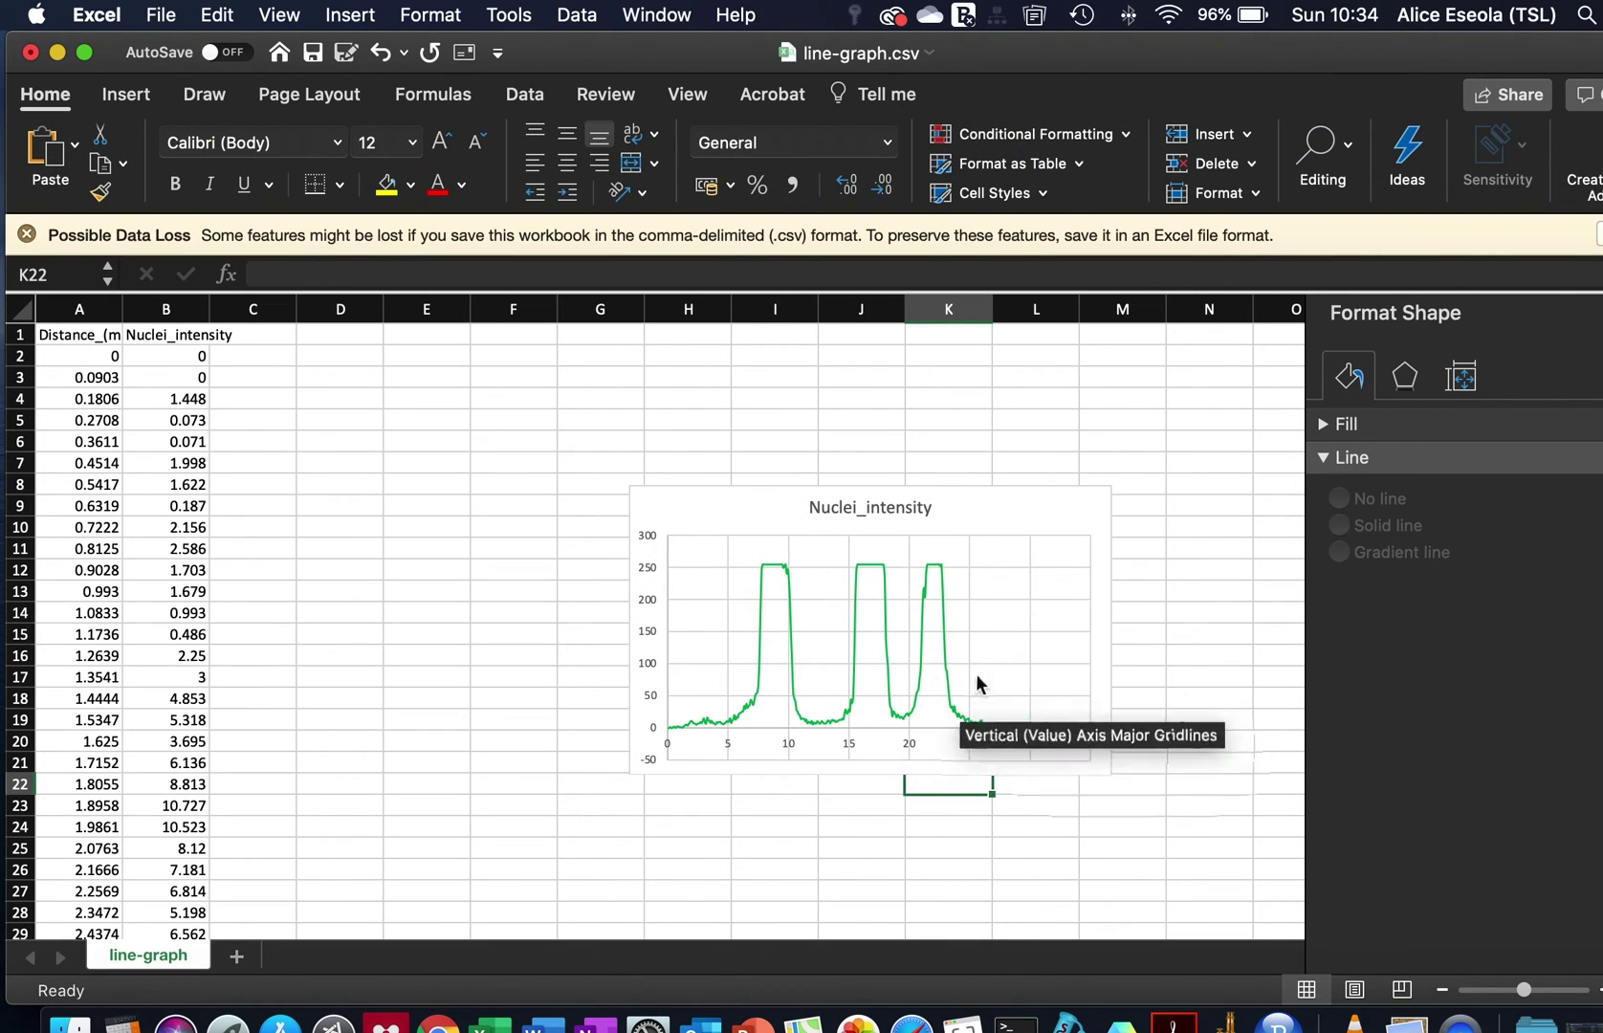
- Shift the chart slightly to the left
left_click(955, 503)
left_click_drag(956, 492, 920, 492)
left_click(1101, 478)
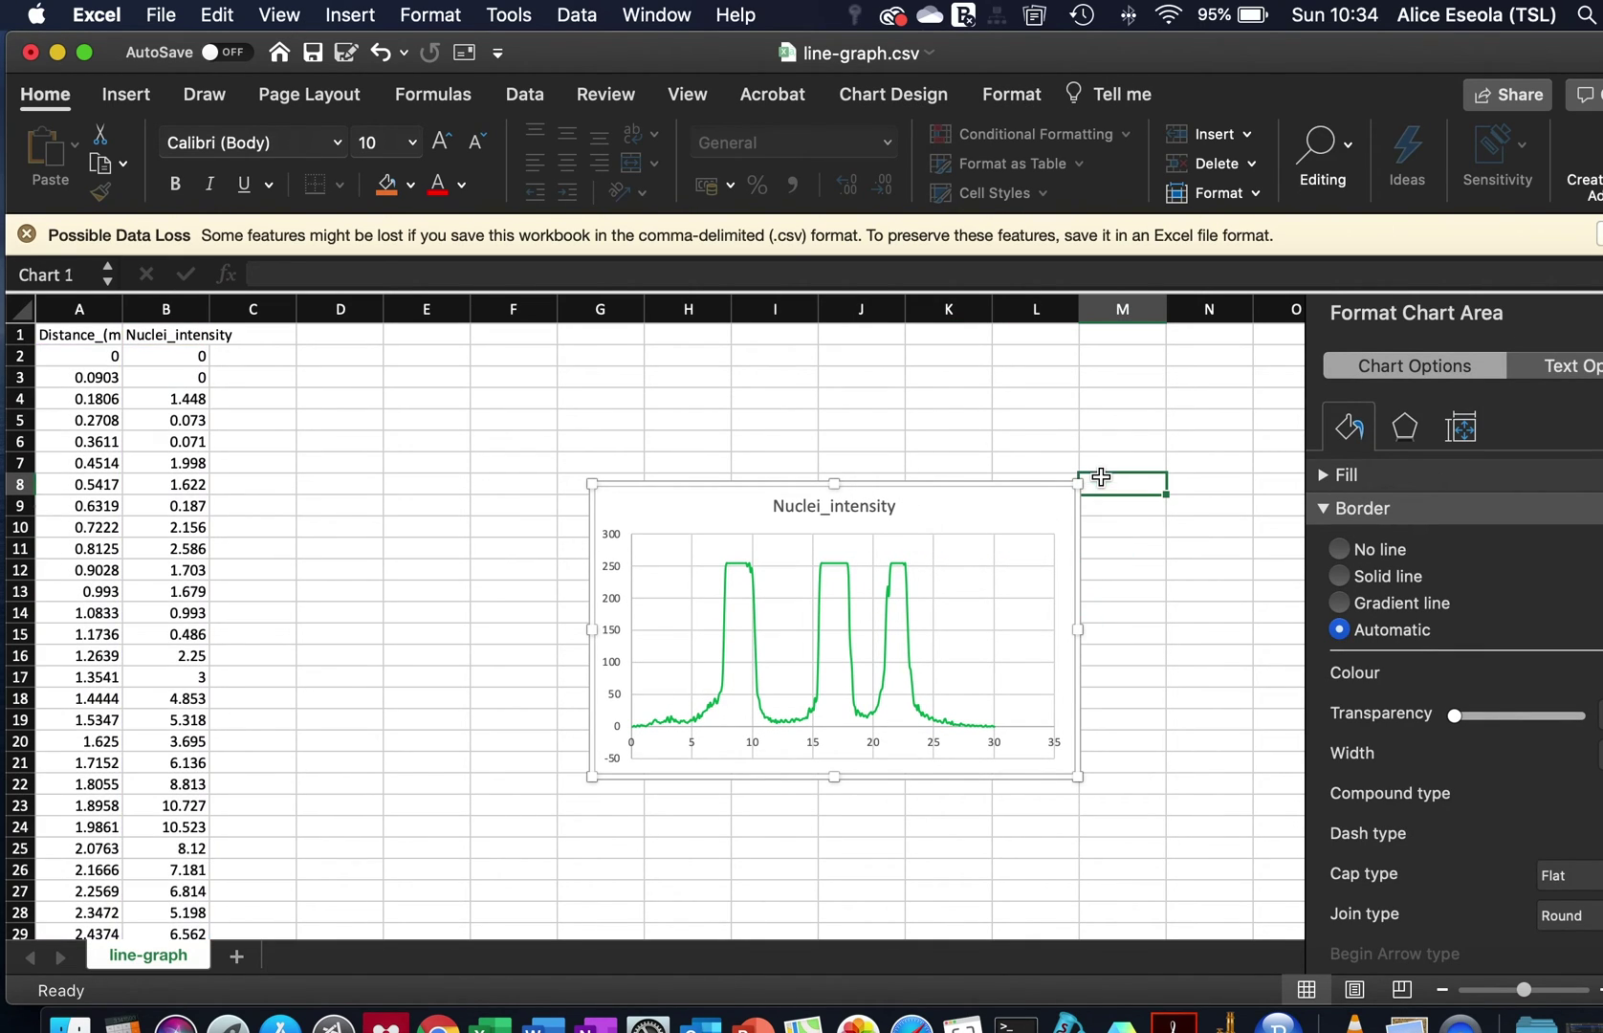
- Save the chart as Picture 1.png on the Desktop and minimise Excel
right_click(722, 600)
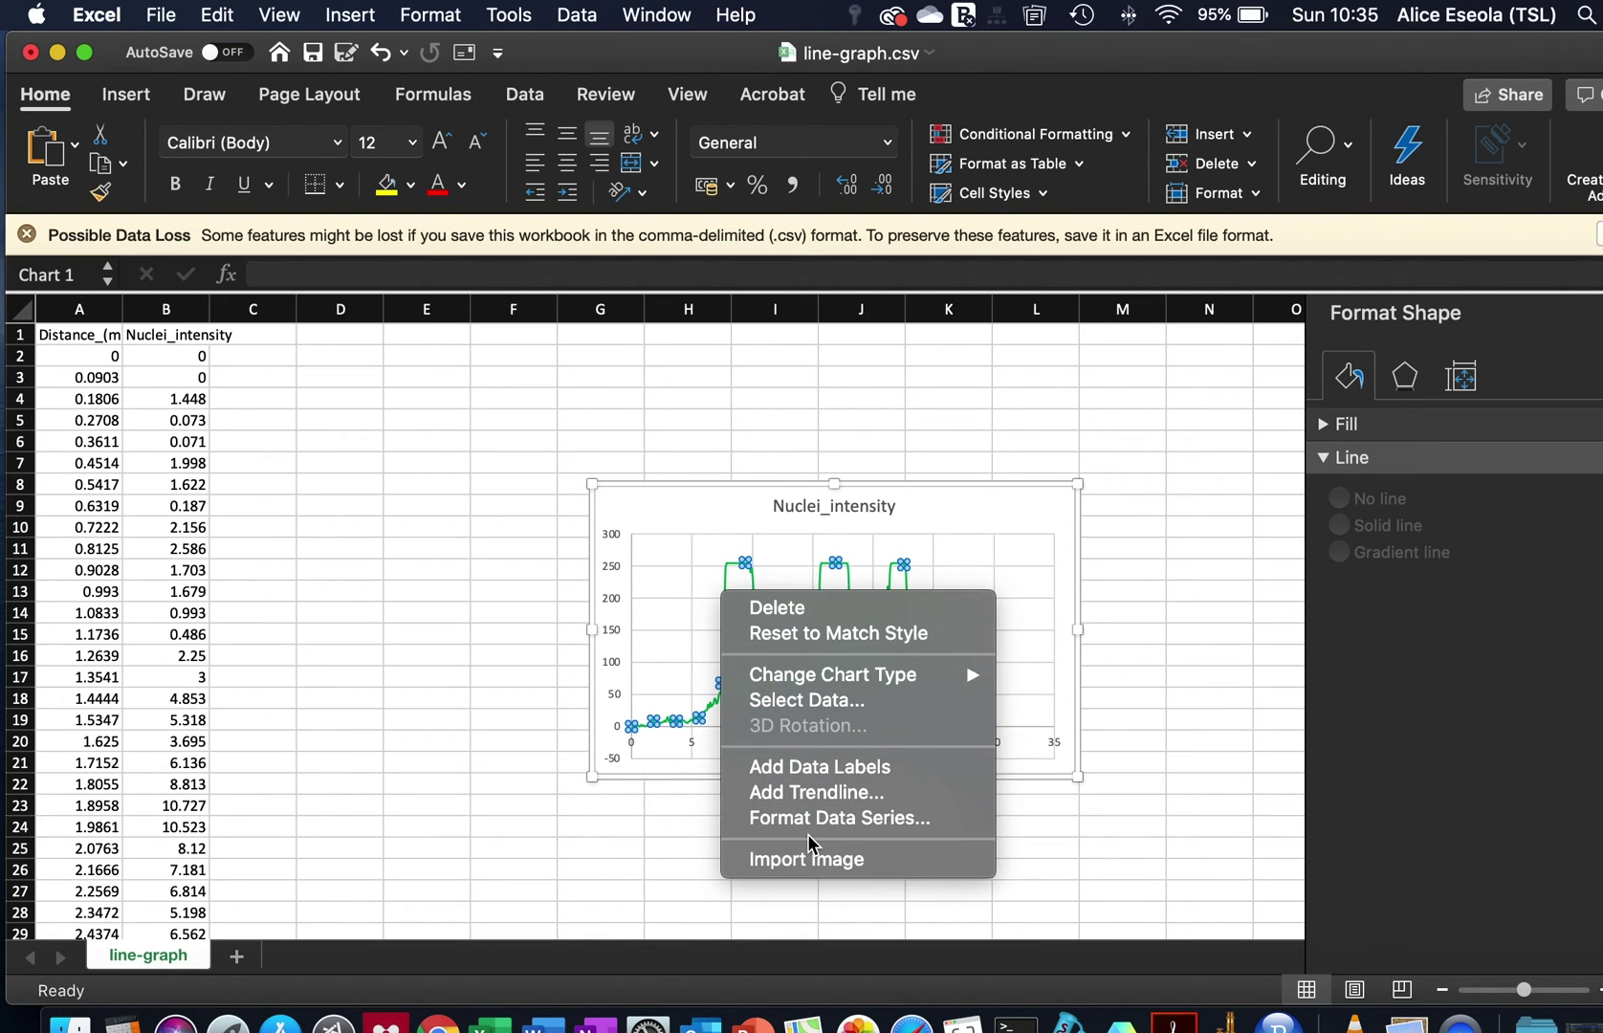
right_click(685, 501)
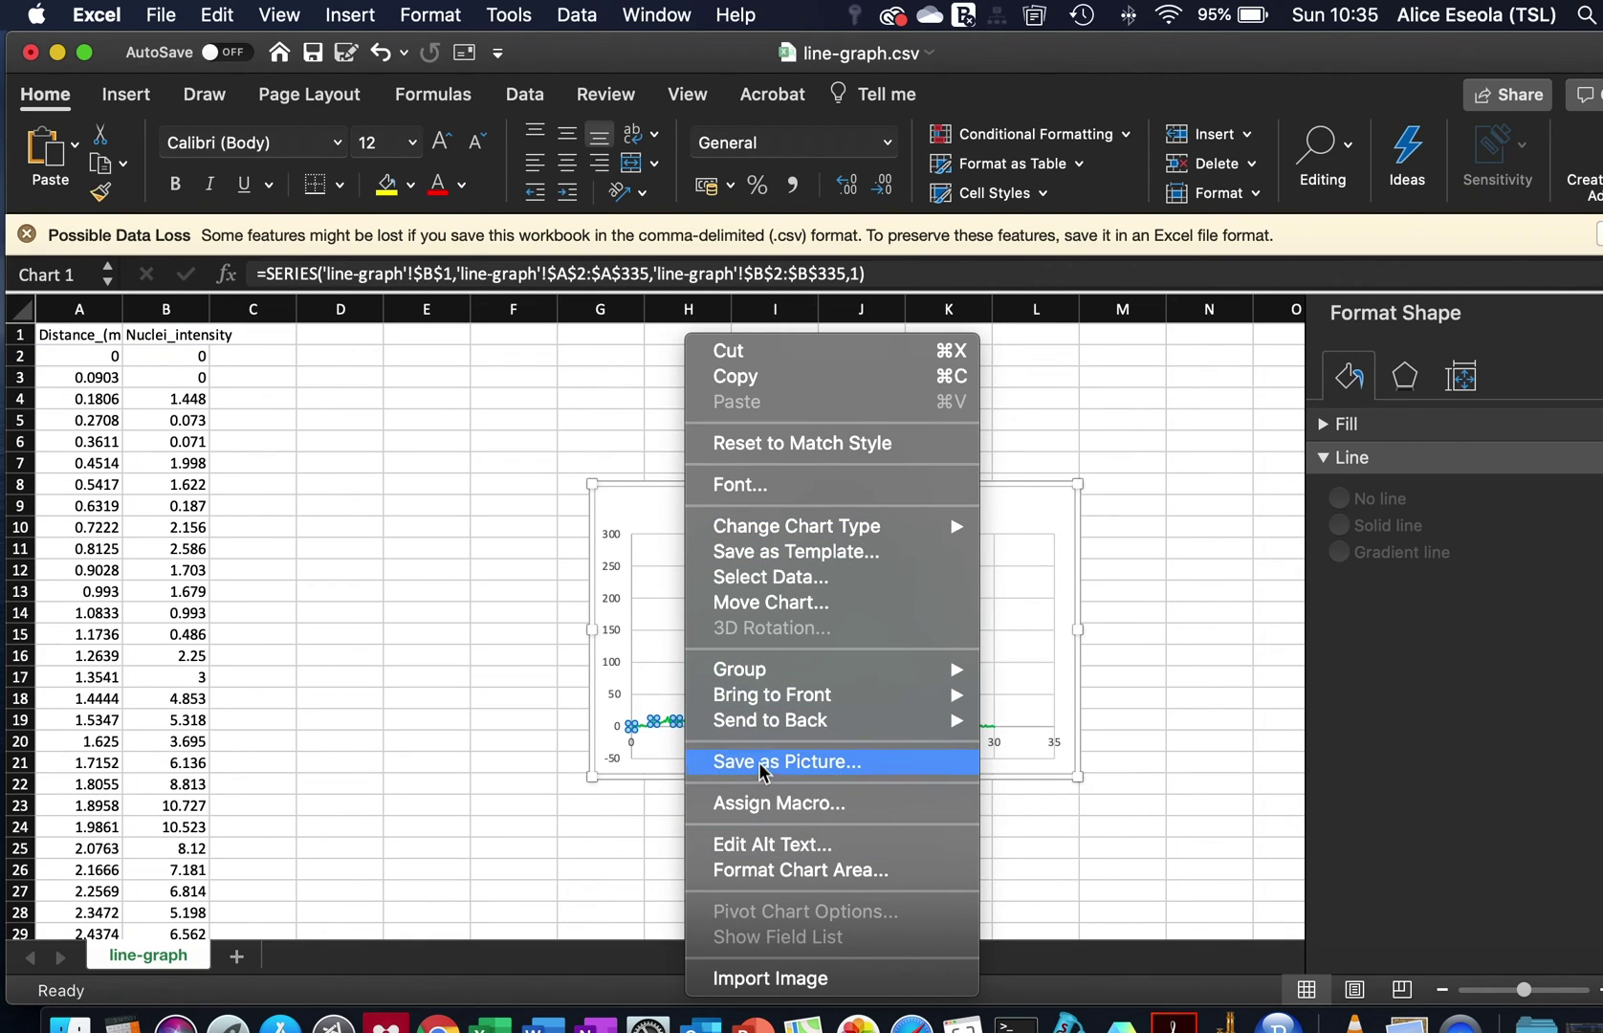
left_click(760, 762)
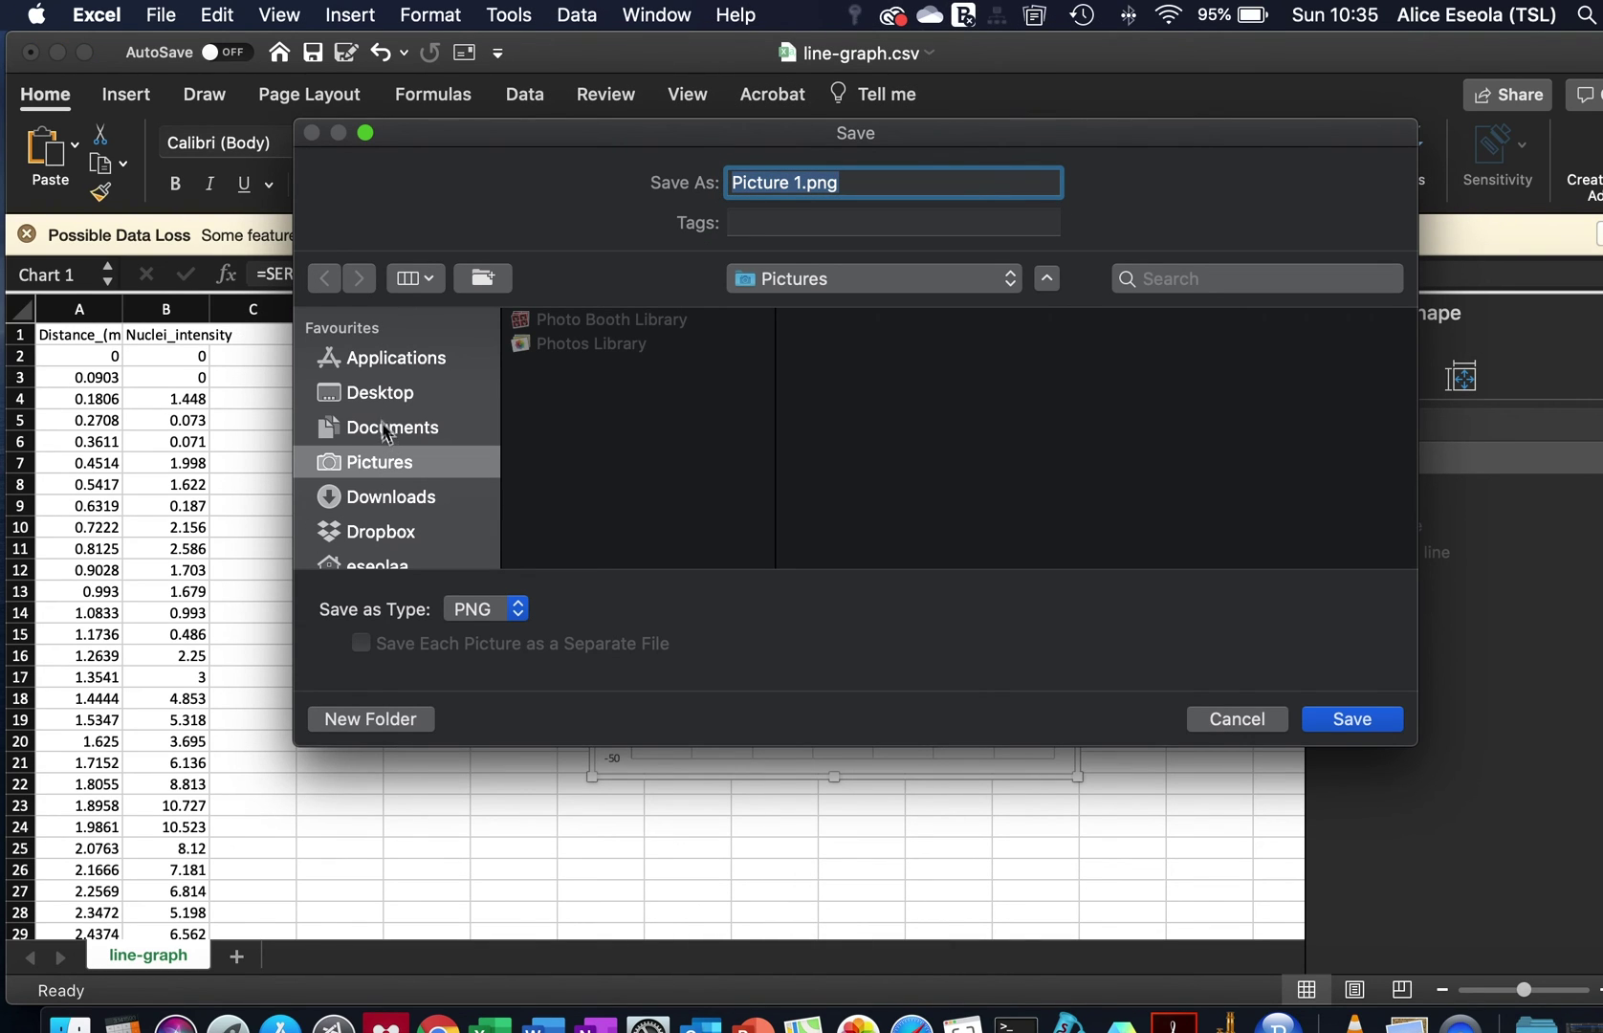
left_click(405, 391)
left_click(1350, 719)
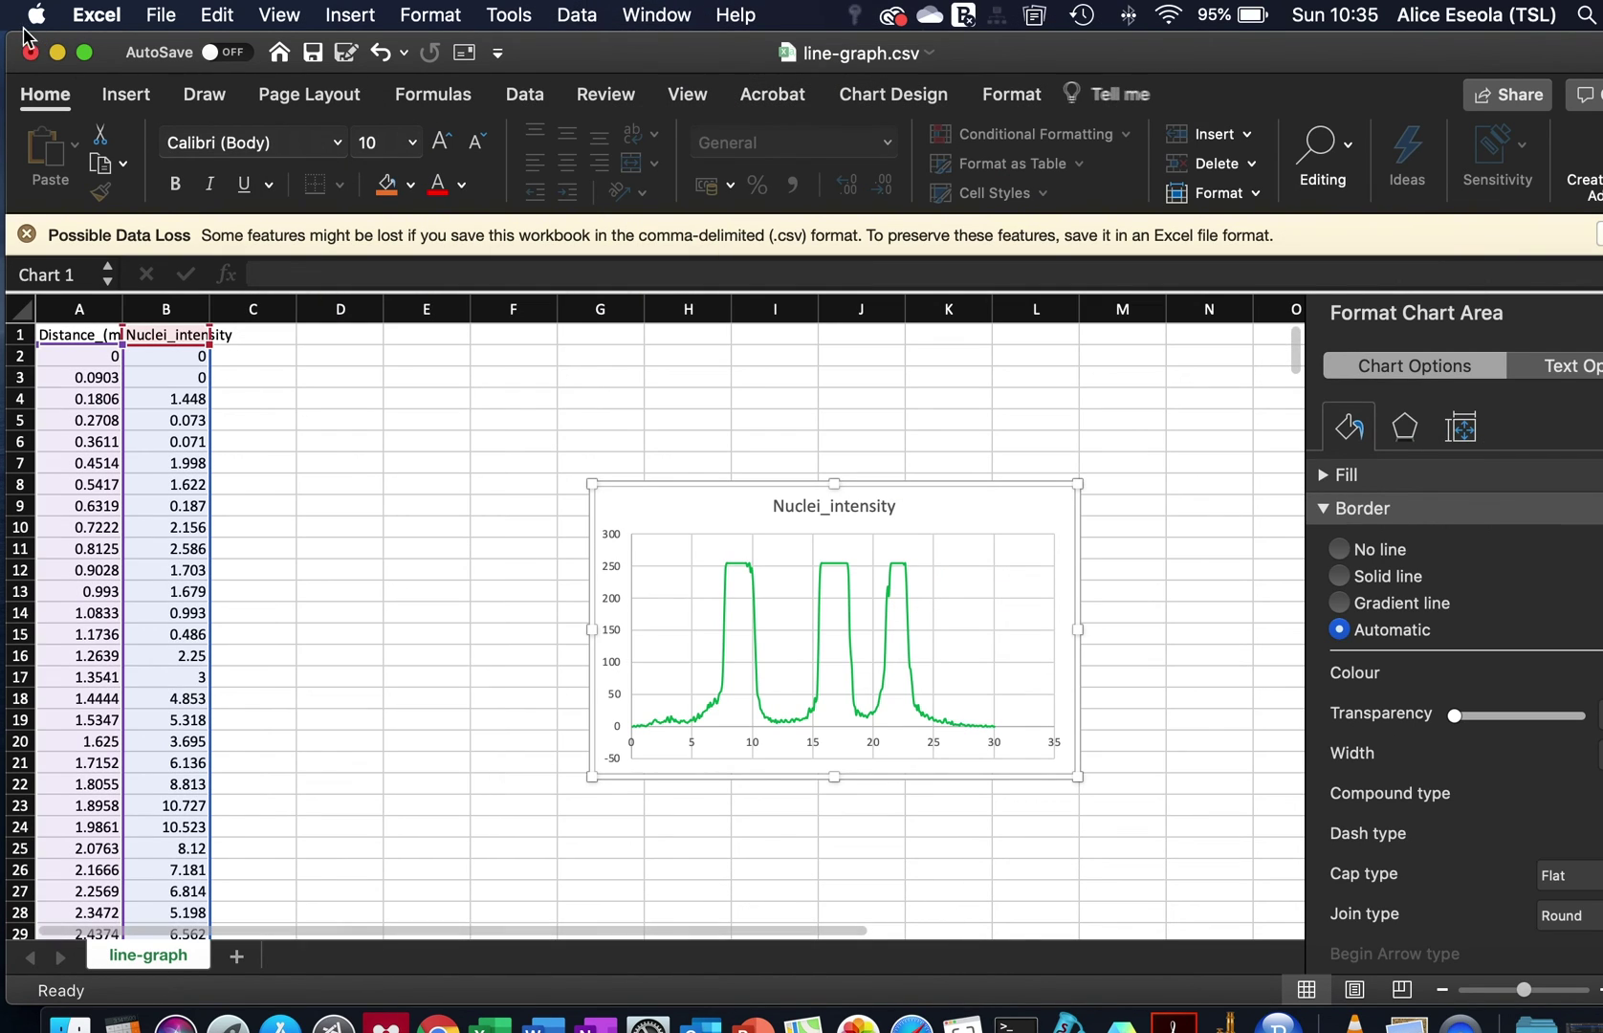
left_click(57, 52)
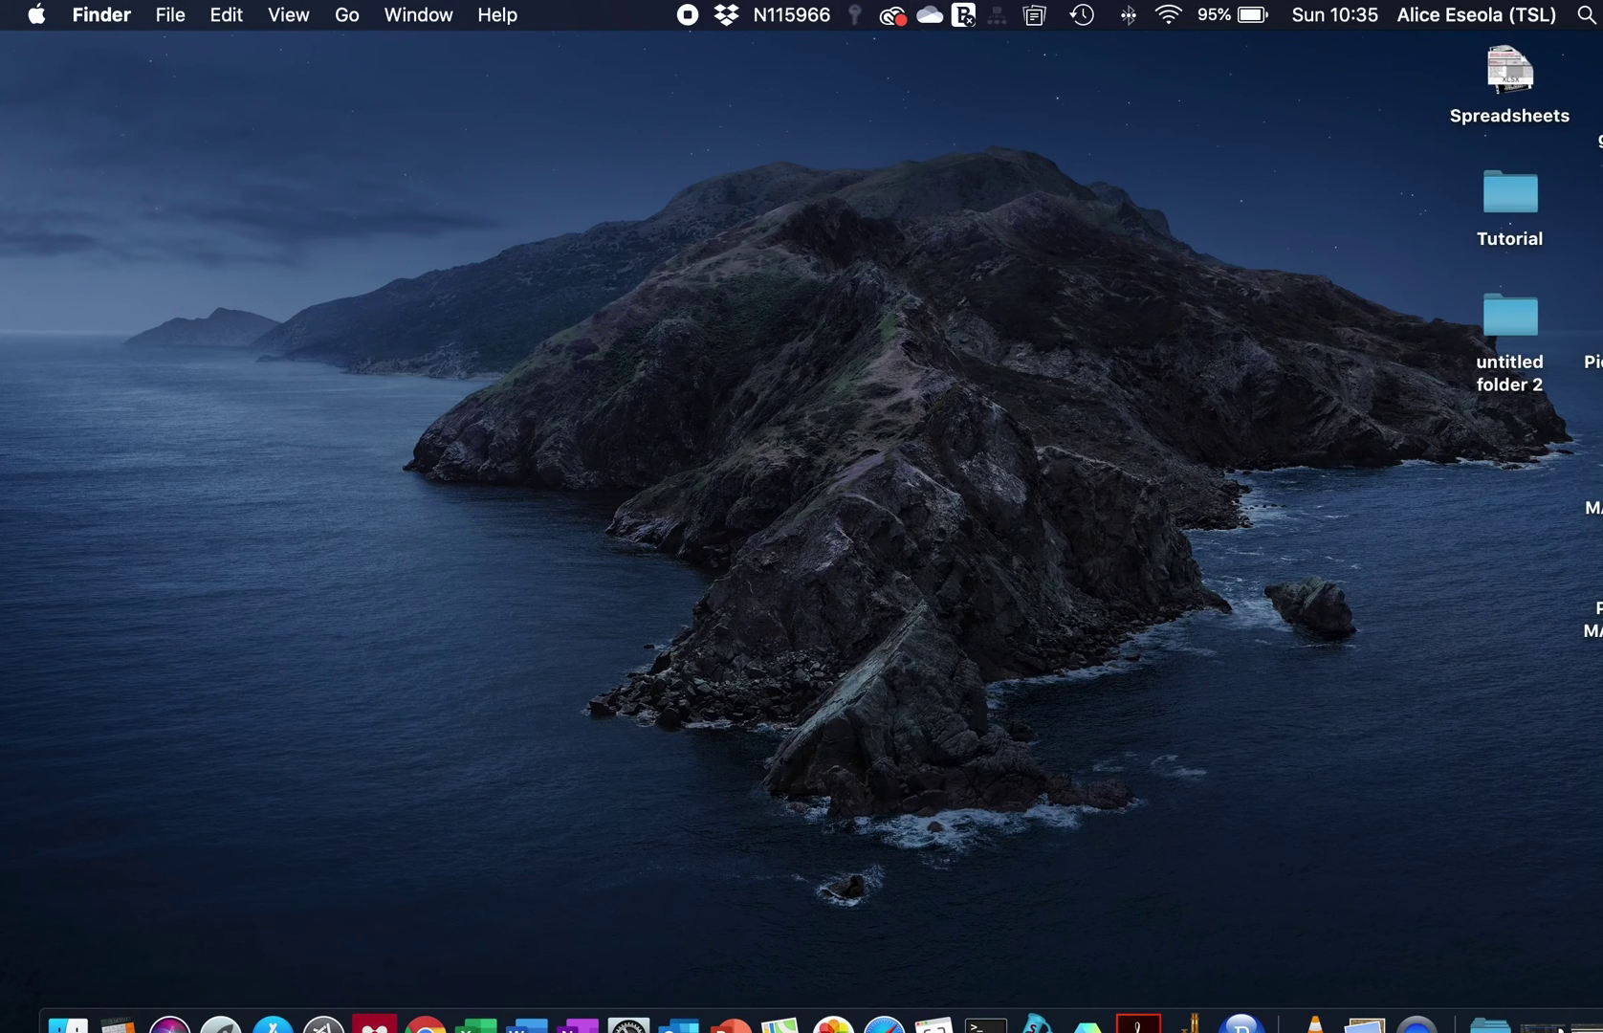
- Open the nuclei JPEG and HiRes plot in Preview, fit the plot at screen top, then open Picture 1.png
left_click(1364, 1021)
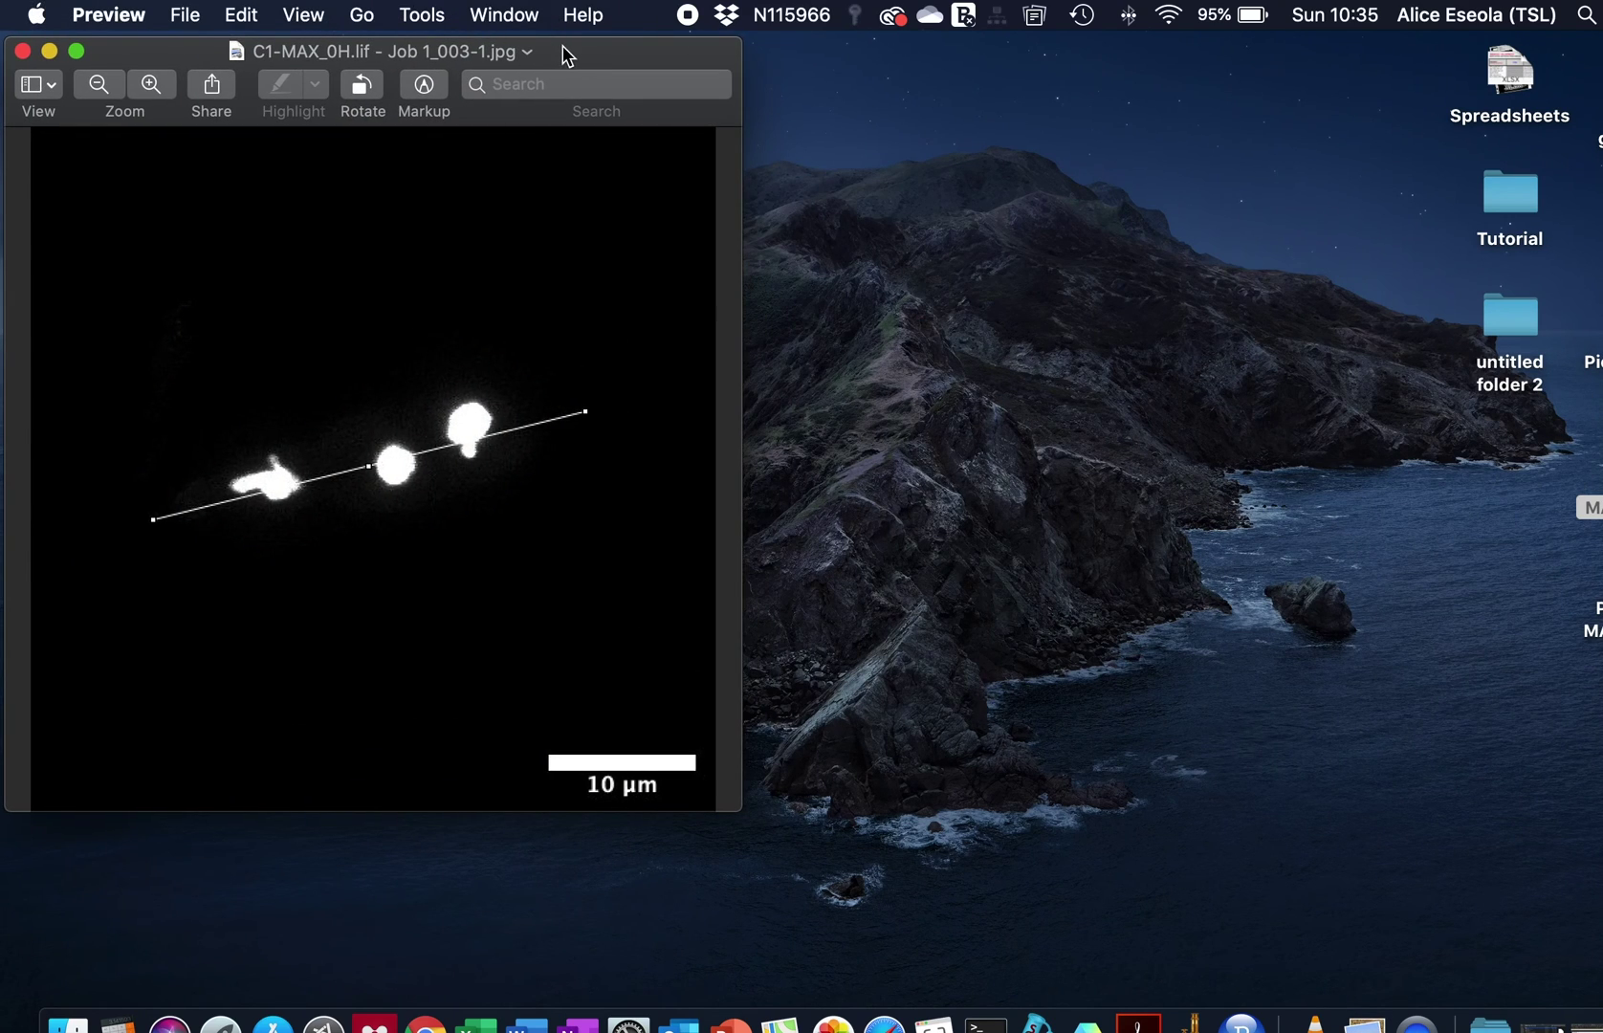
double_click(1590, 617)
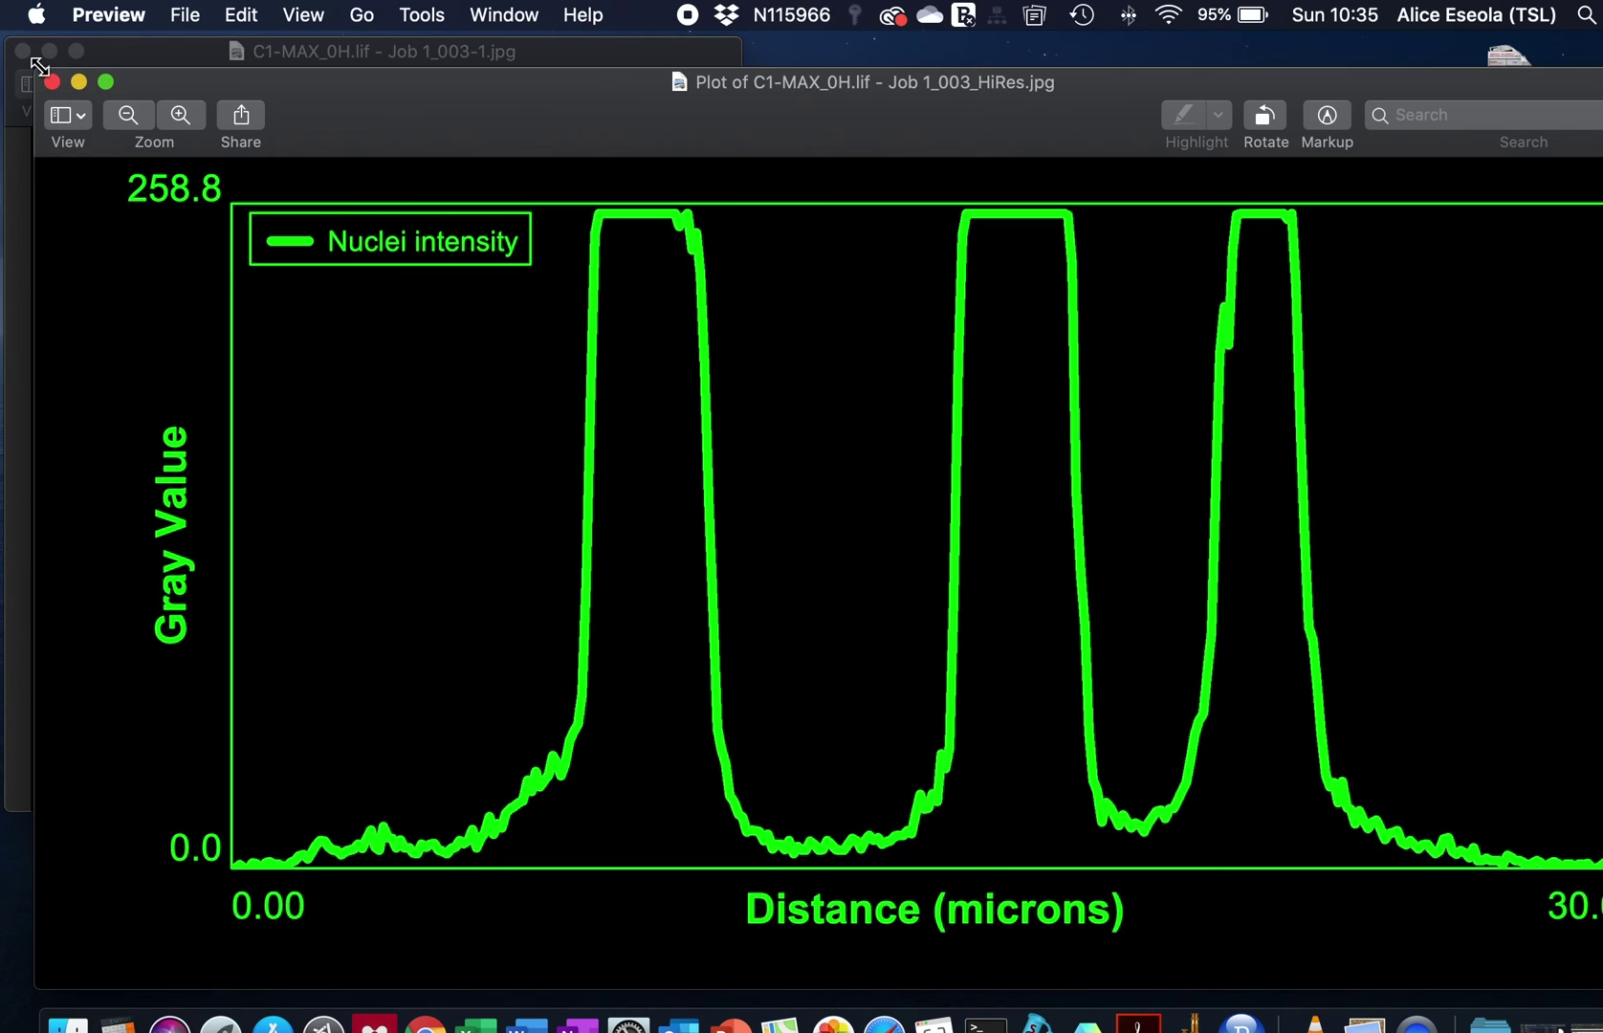
left_click_drag(39, 67, 768, 50)
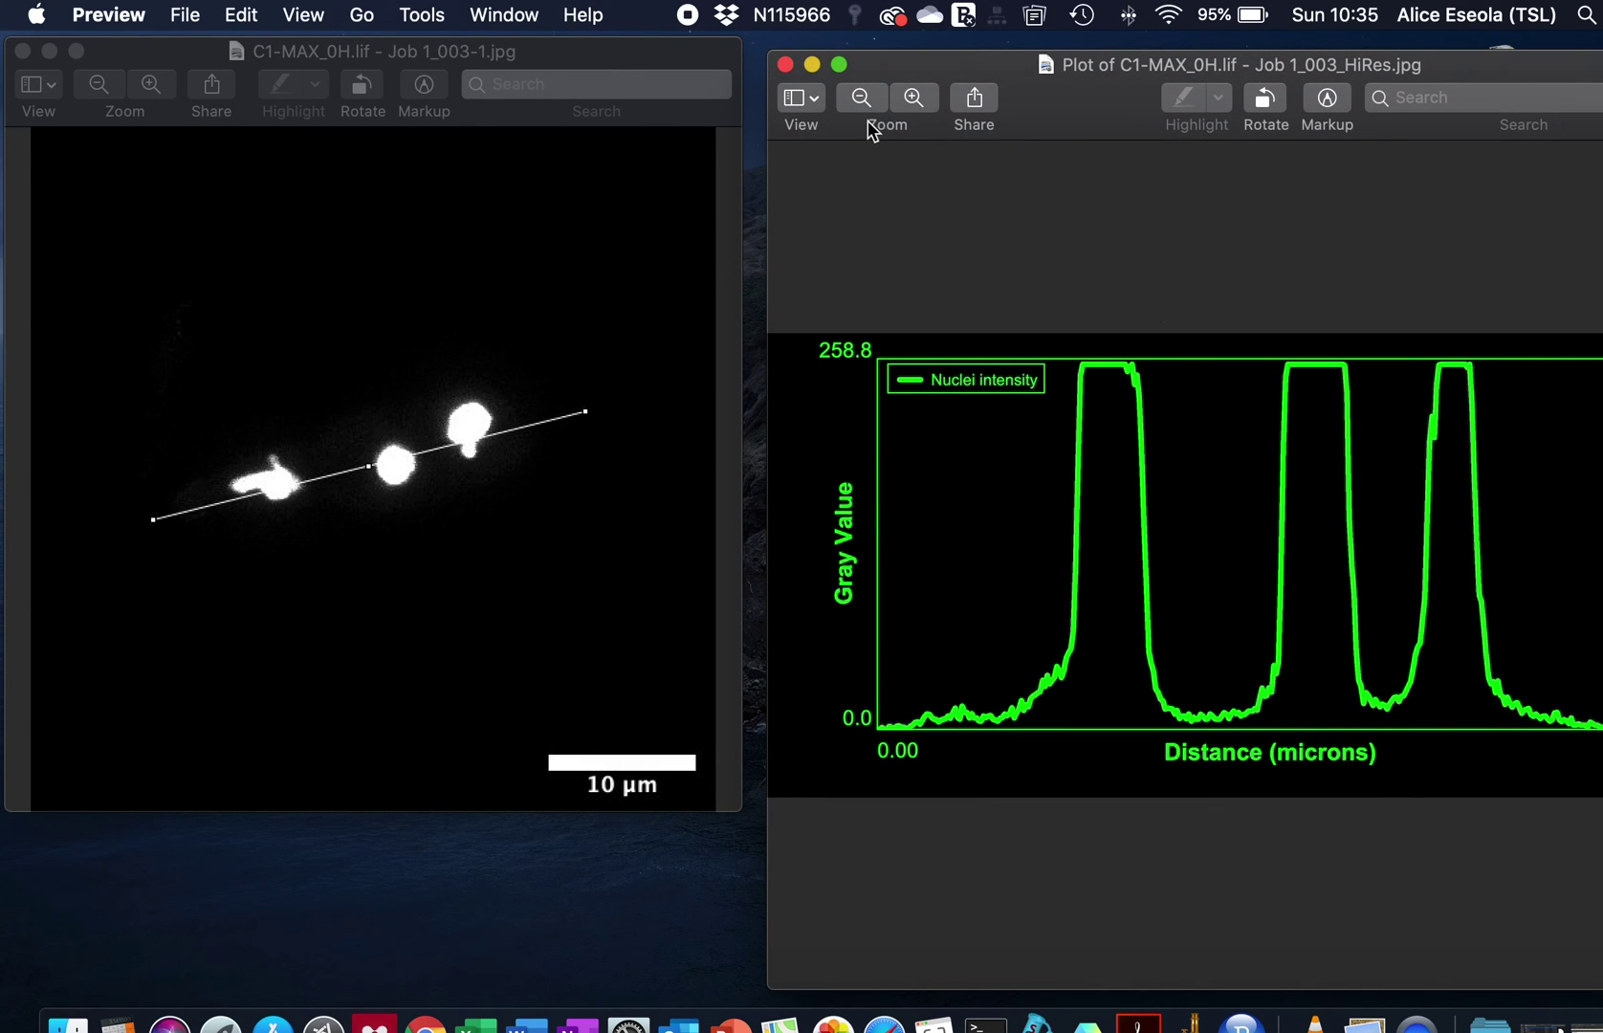
left_click(861, 96)
left_click(914, 94)
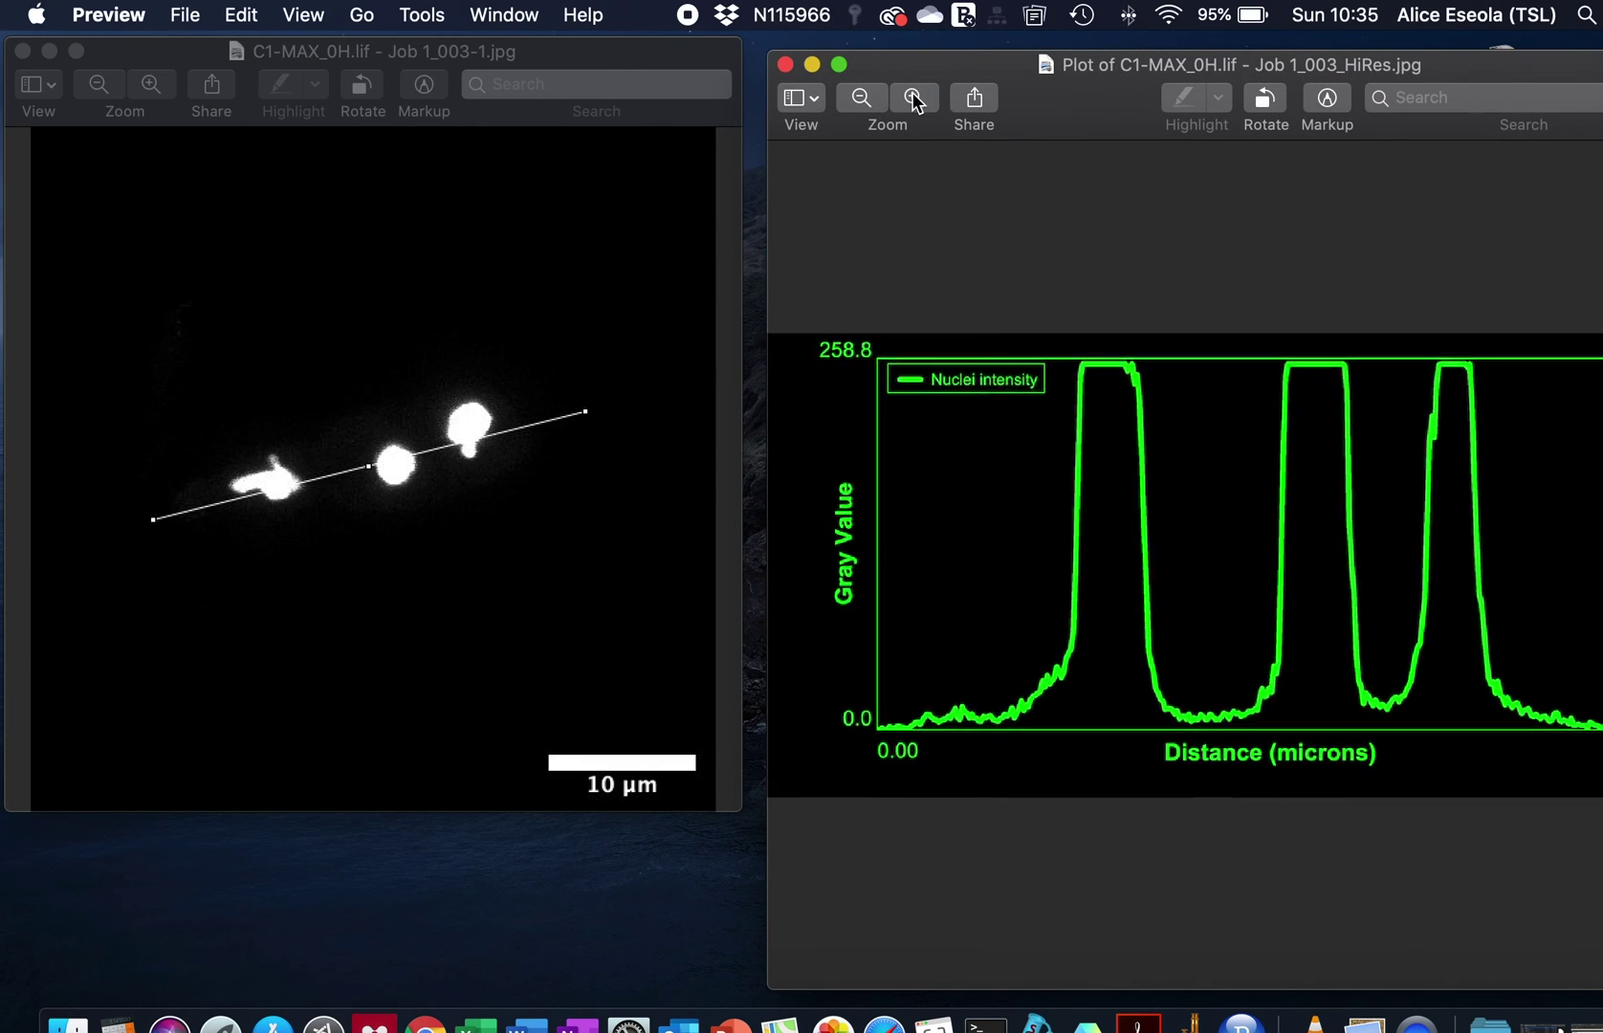
left_click_drag(776, 53, 775, 441)
left_click_drag(935, 446, 819, 45)
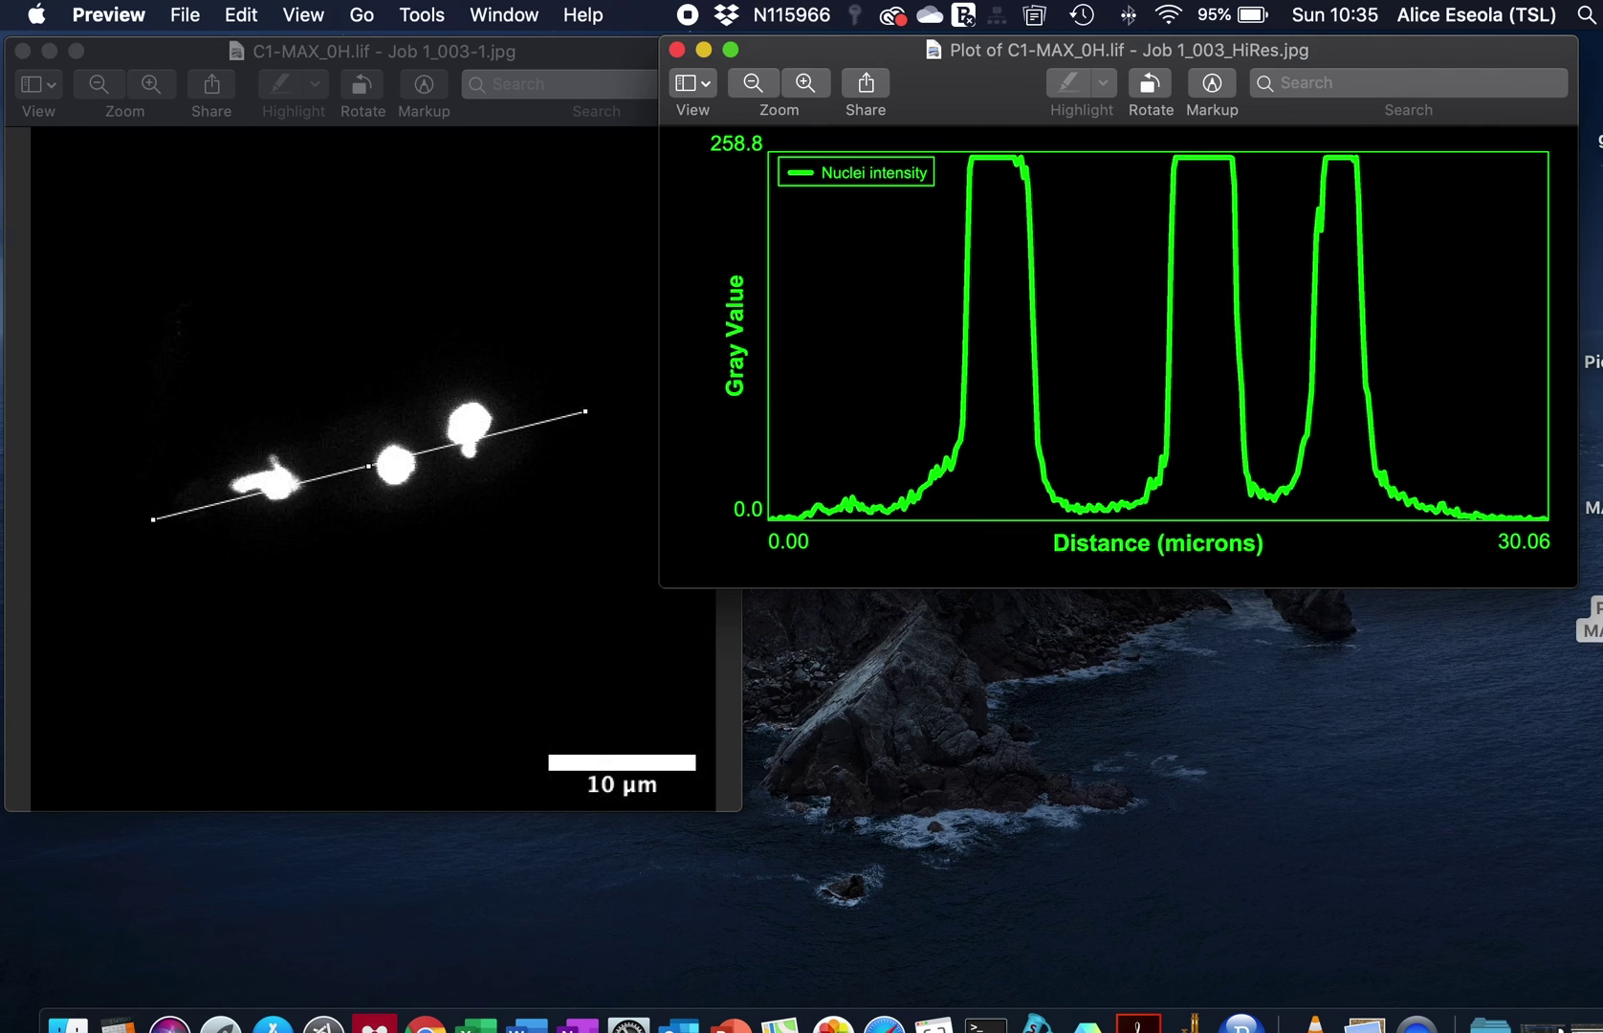
double_click(1589, 330)
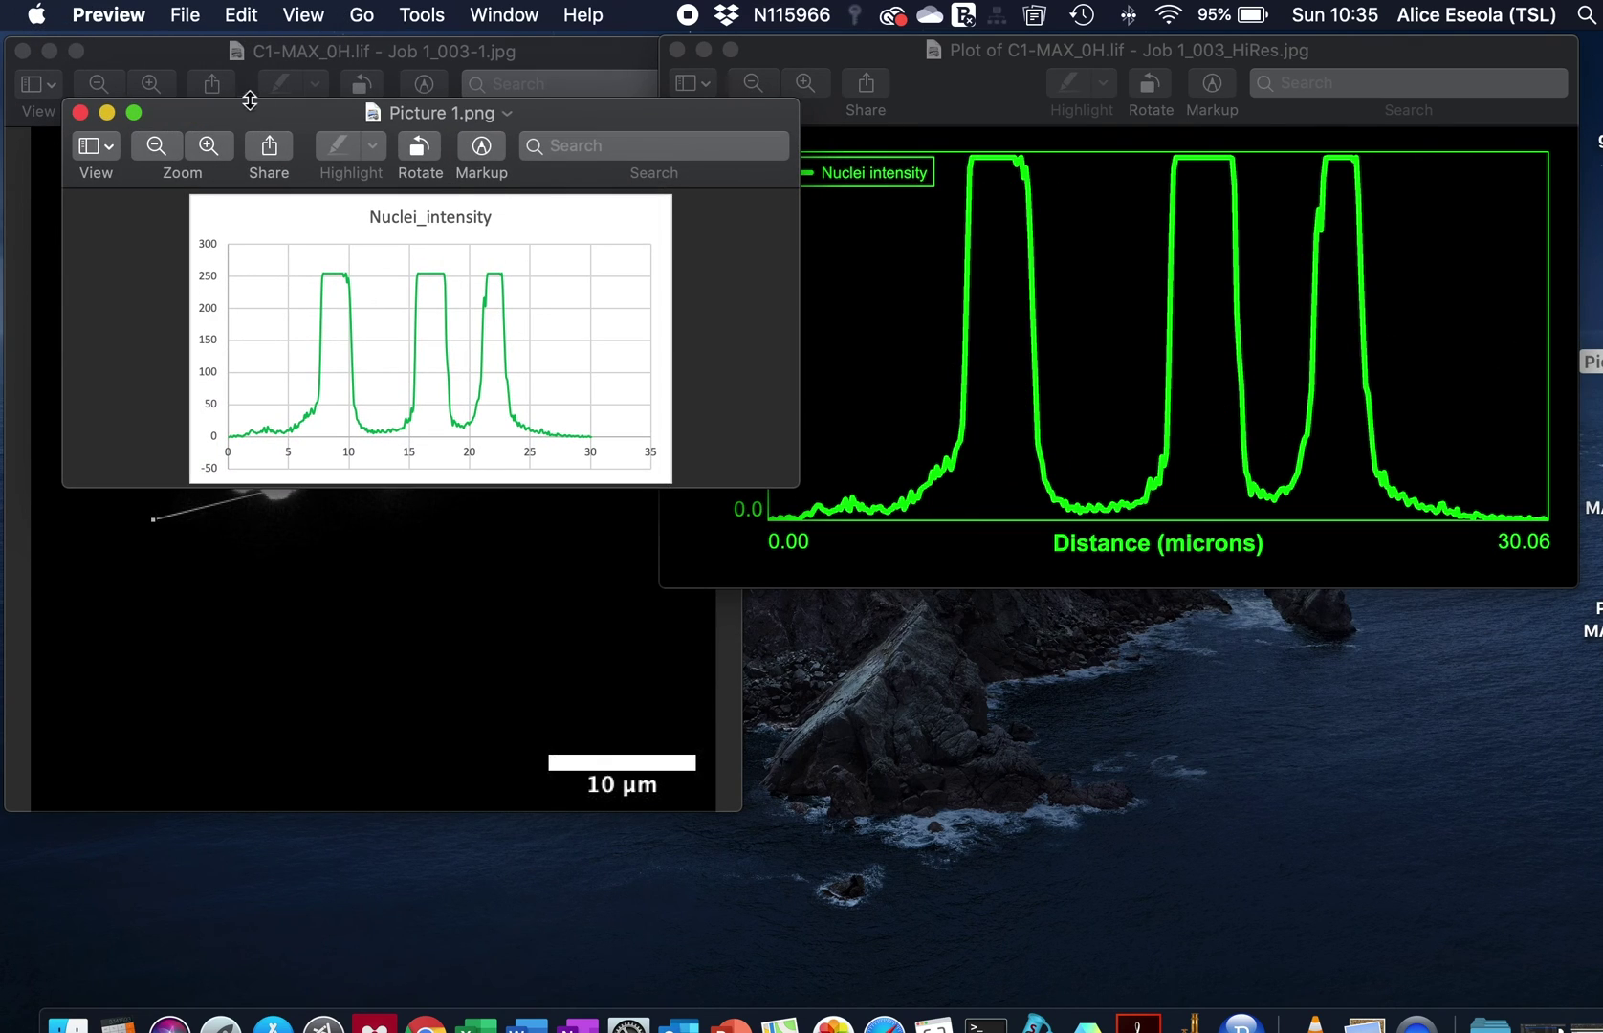
- Enlarge the Picture 1.png window, zoom the Excel chart to fill it, and place it lower right
left_click_drag(796, 492, 973, 749)
left_click(208, 145)
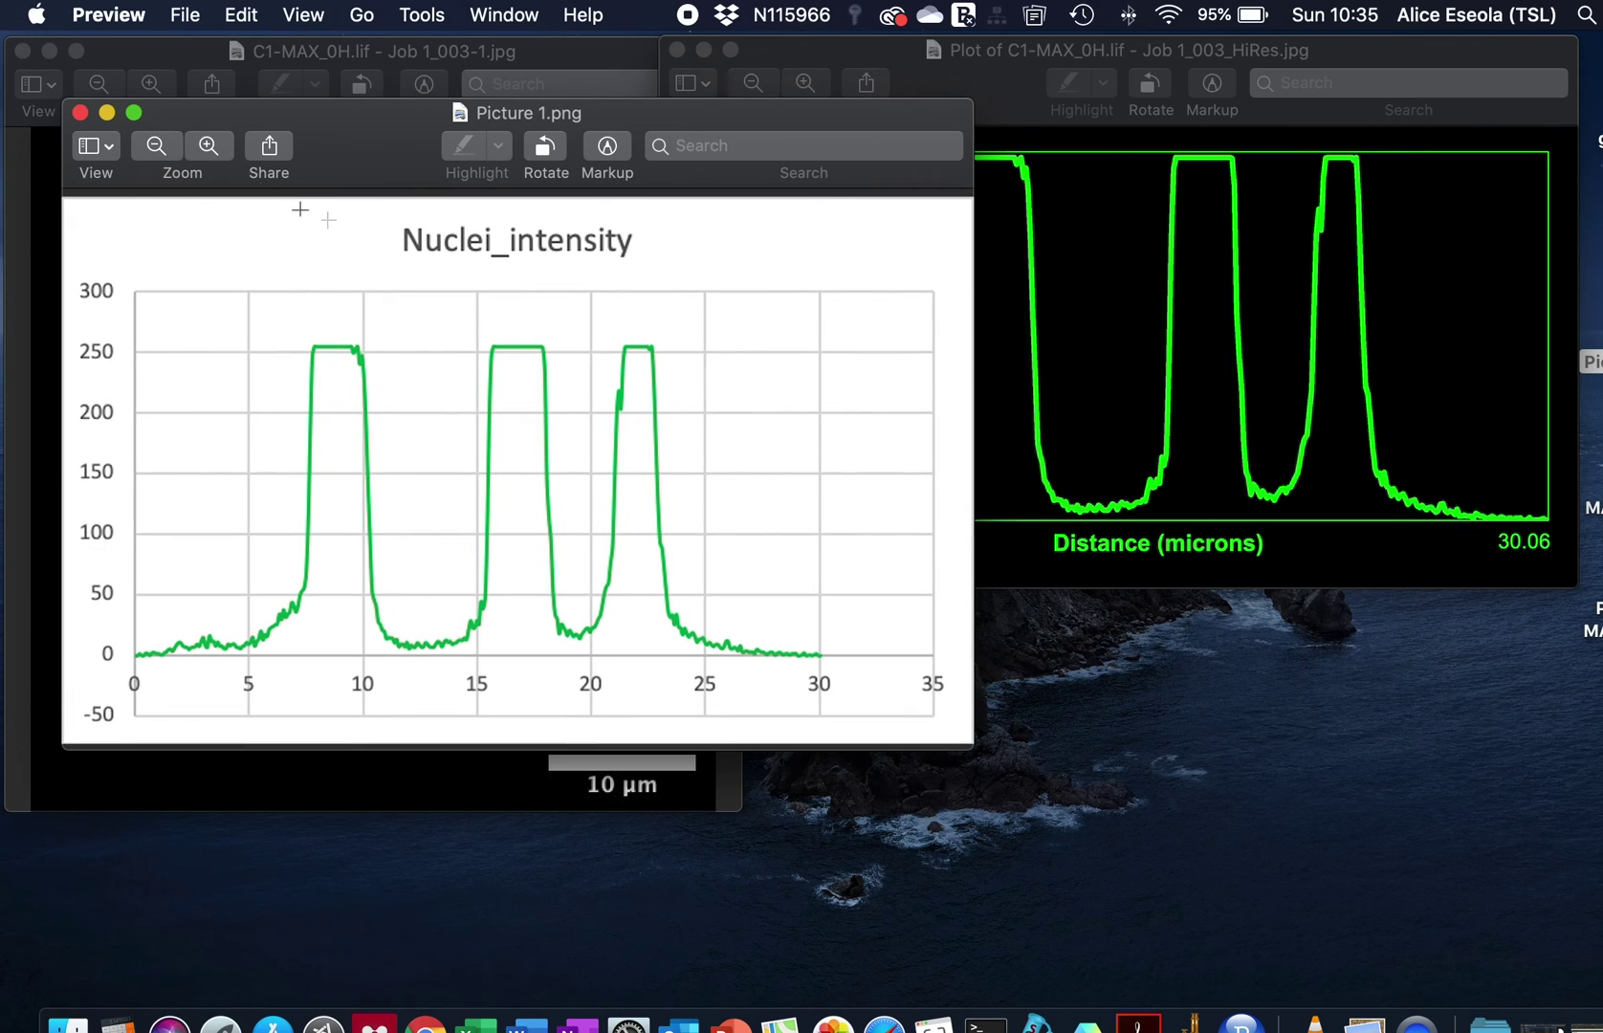
left_click_drag(357, 139, 897, 494)
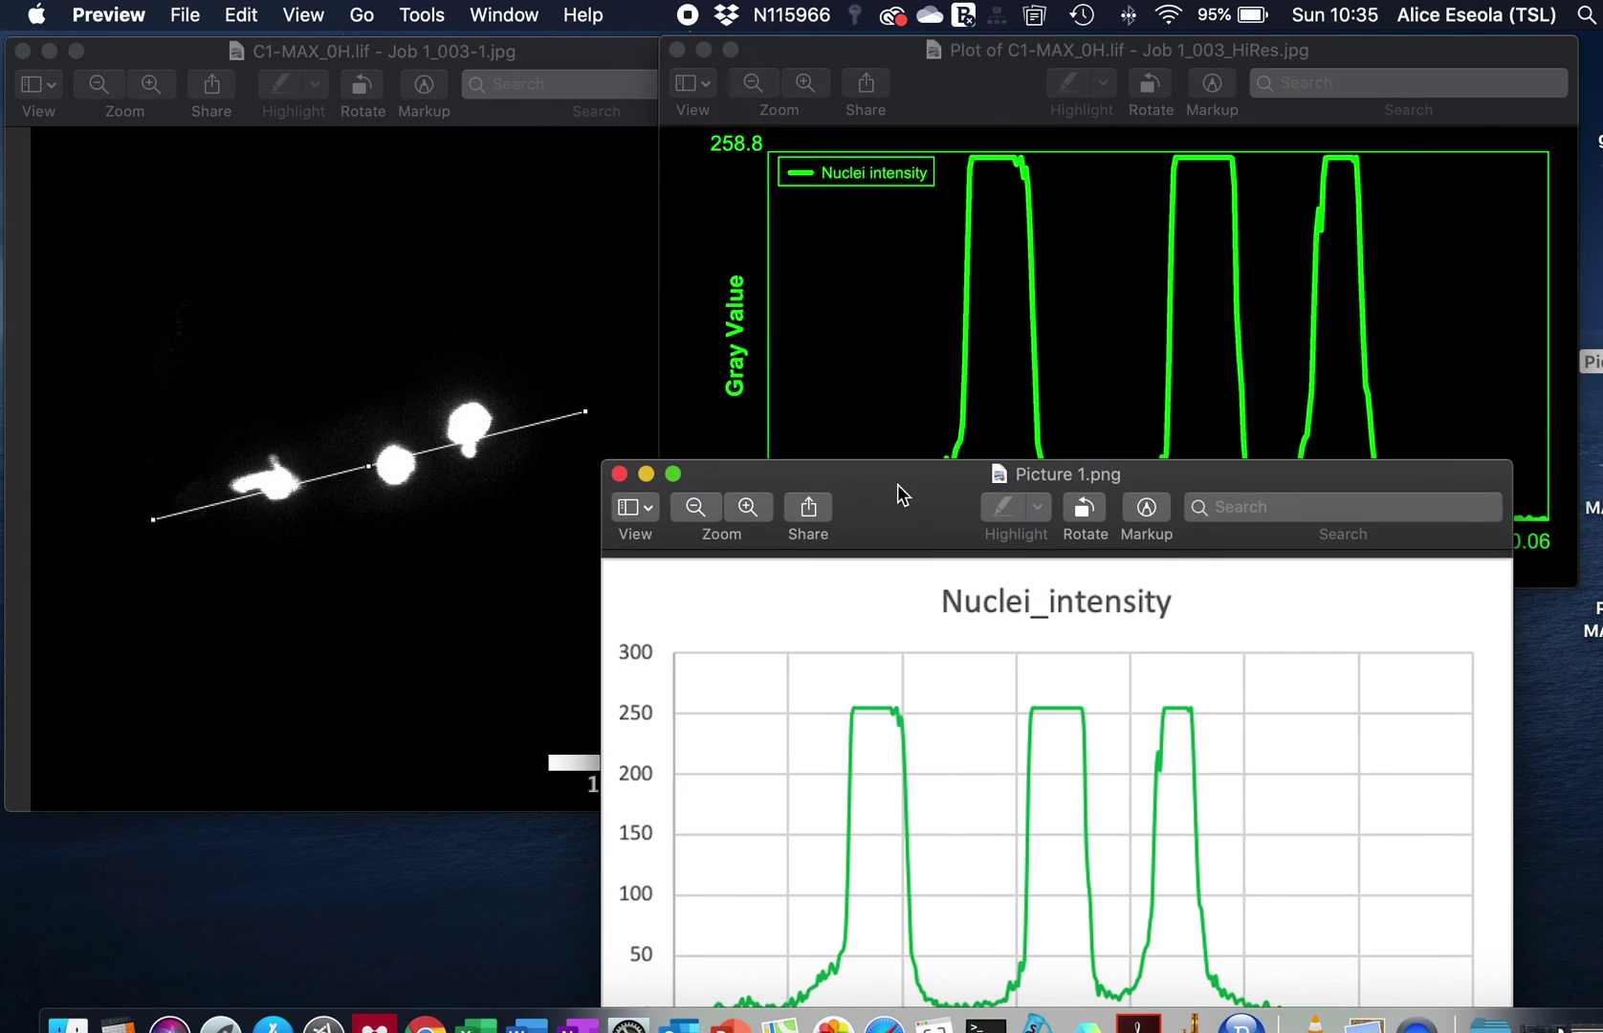
- Arrange the ImageJ plot and nuclei image windows, then show the HiRes plot file's name and location
left_click_drag(925, 60, 670, 177)
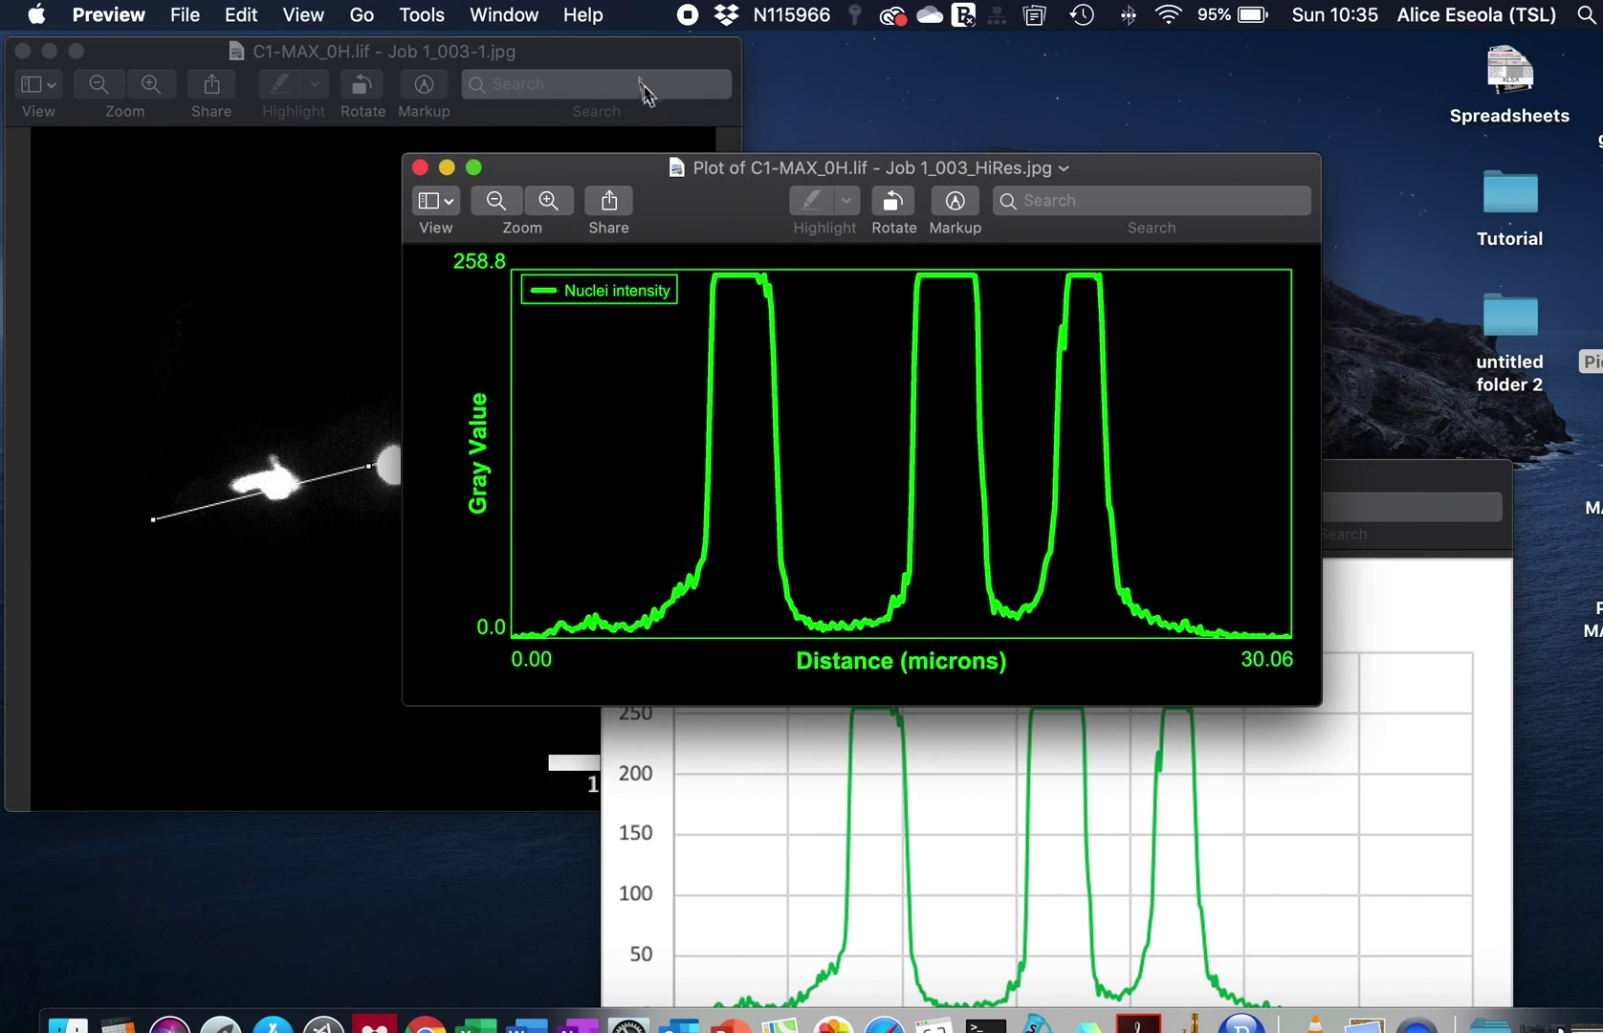
left_click_drag(622, 52, 693, 48)
left_click_drag(904, 154, 1101, 211)
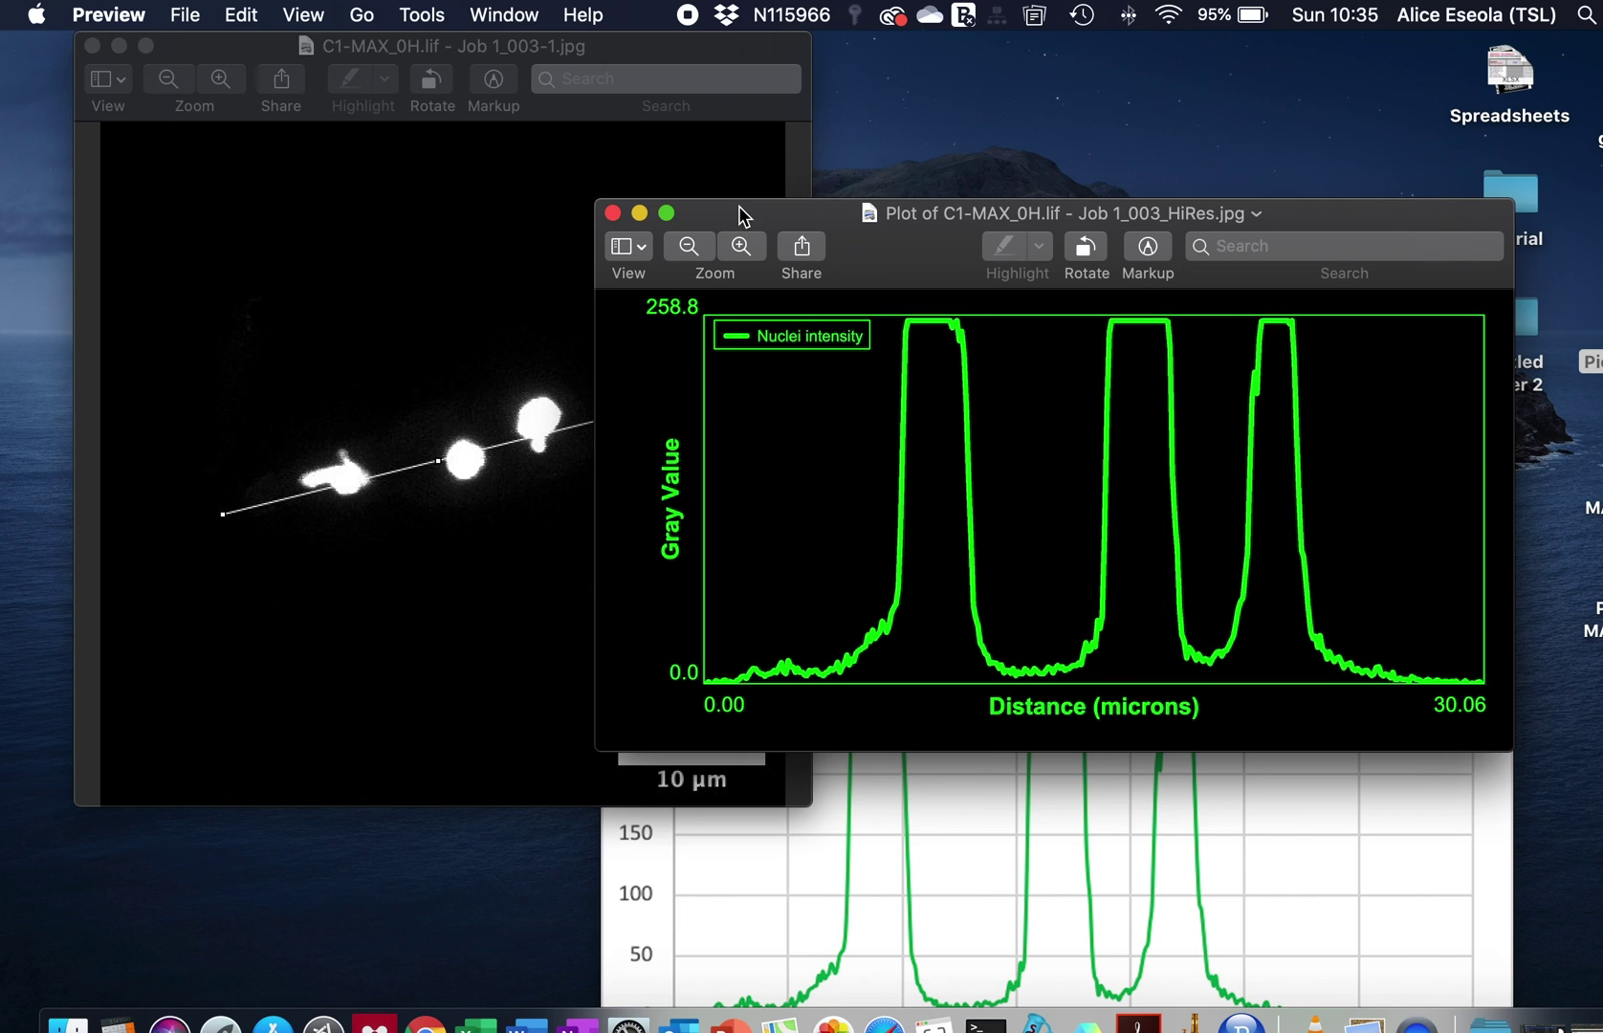
left_click_drag(740, 213, 701, 197)
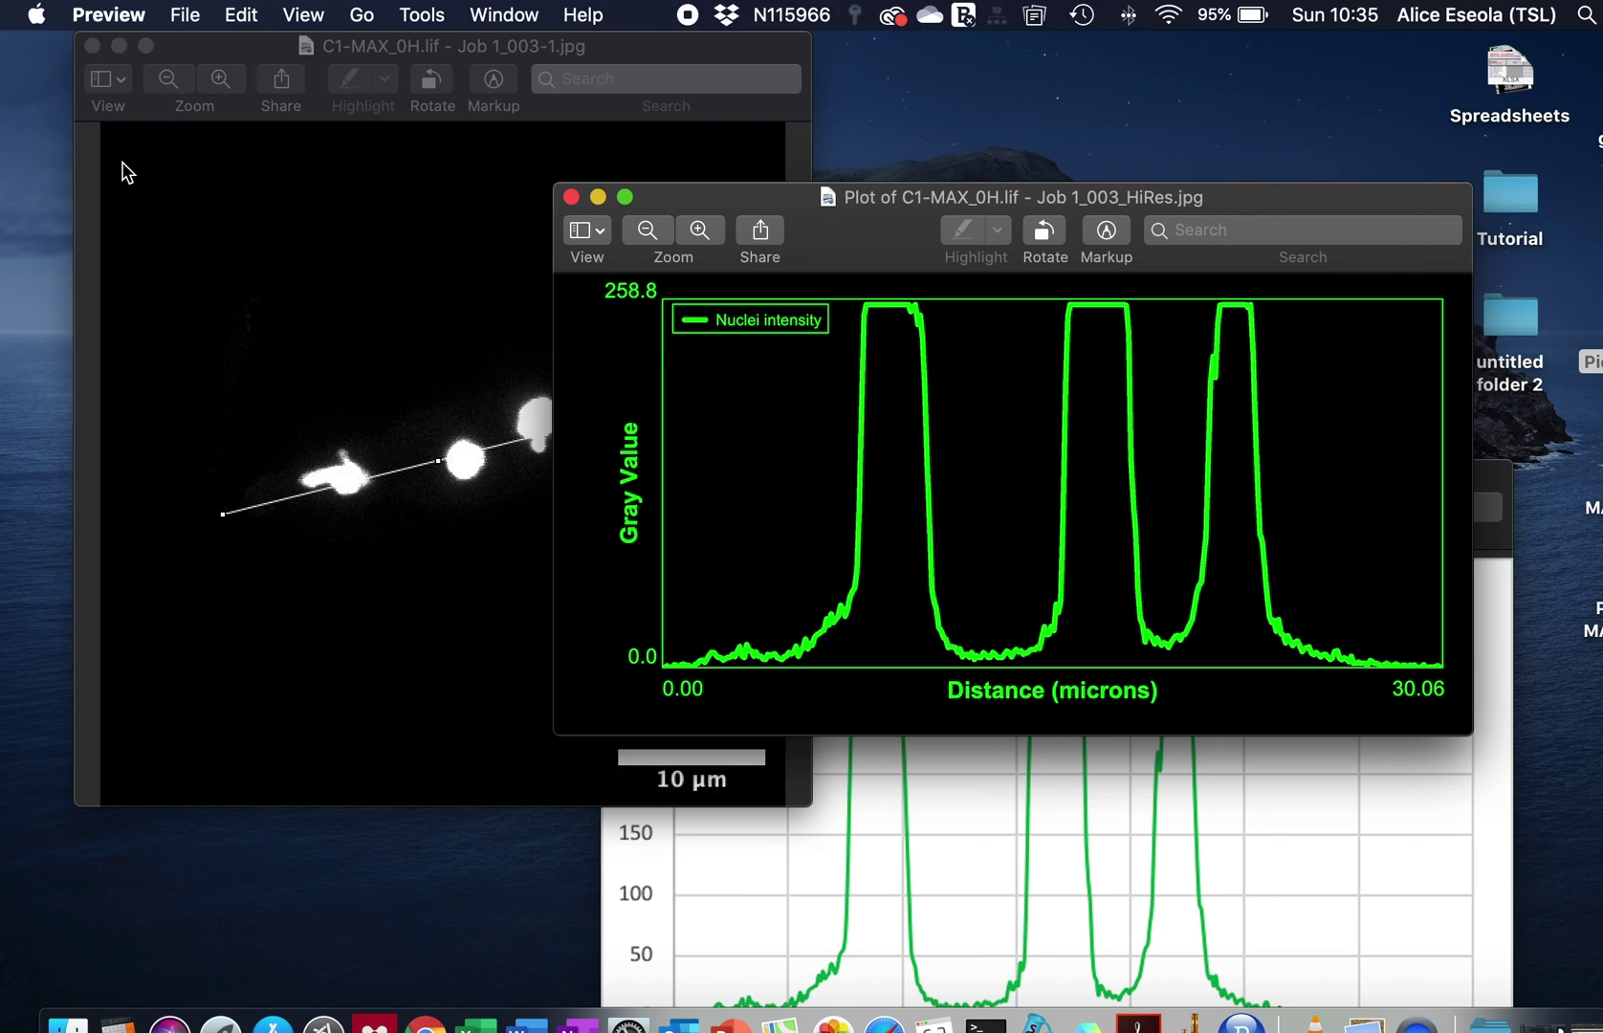
left_click(915, 199)
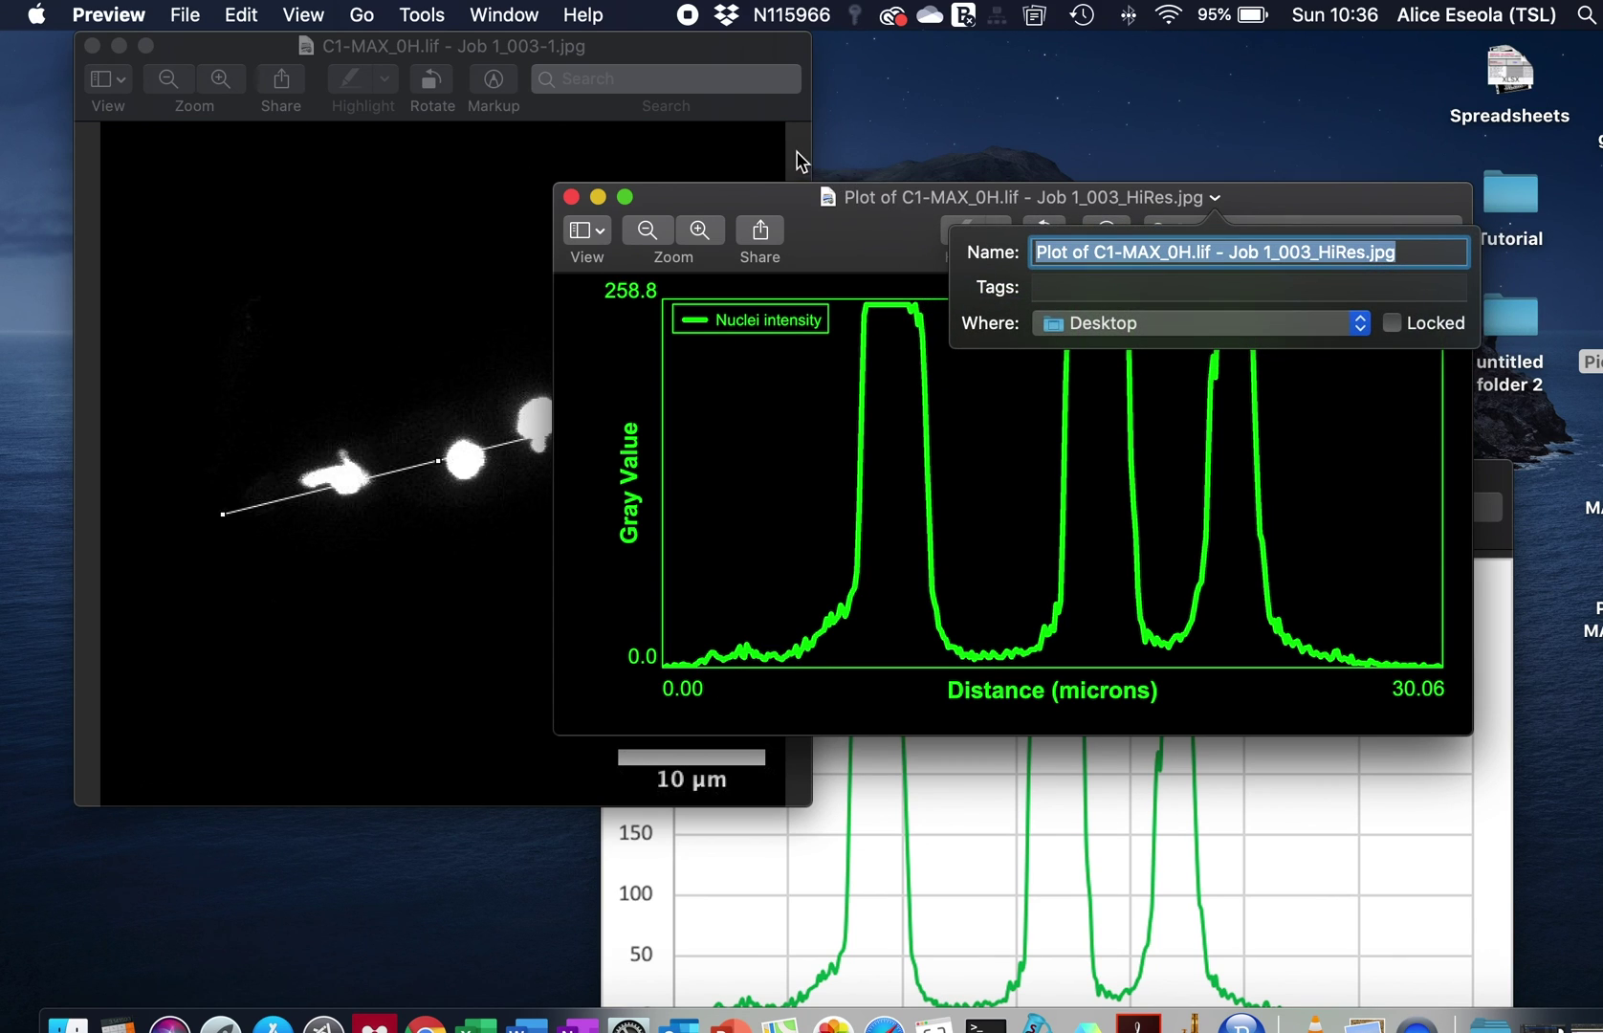